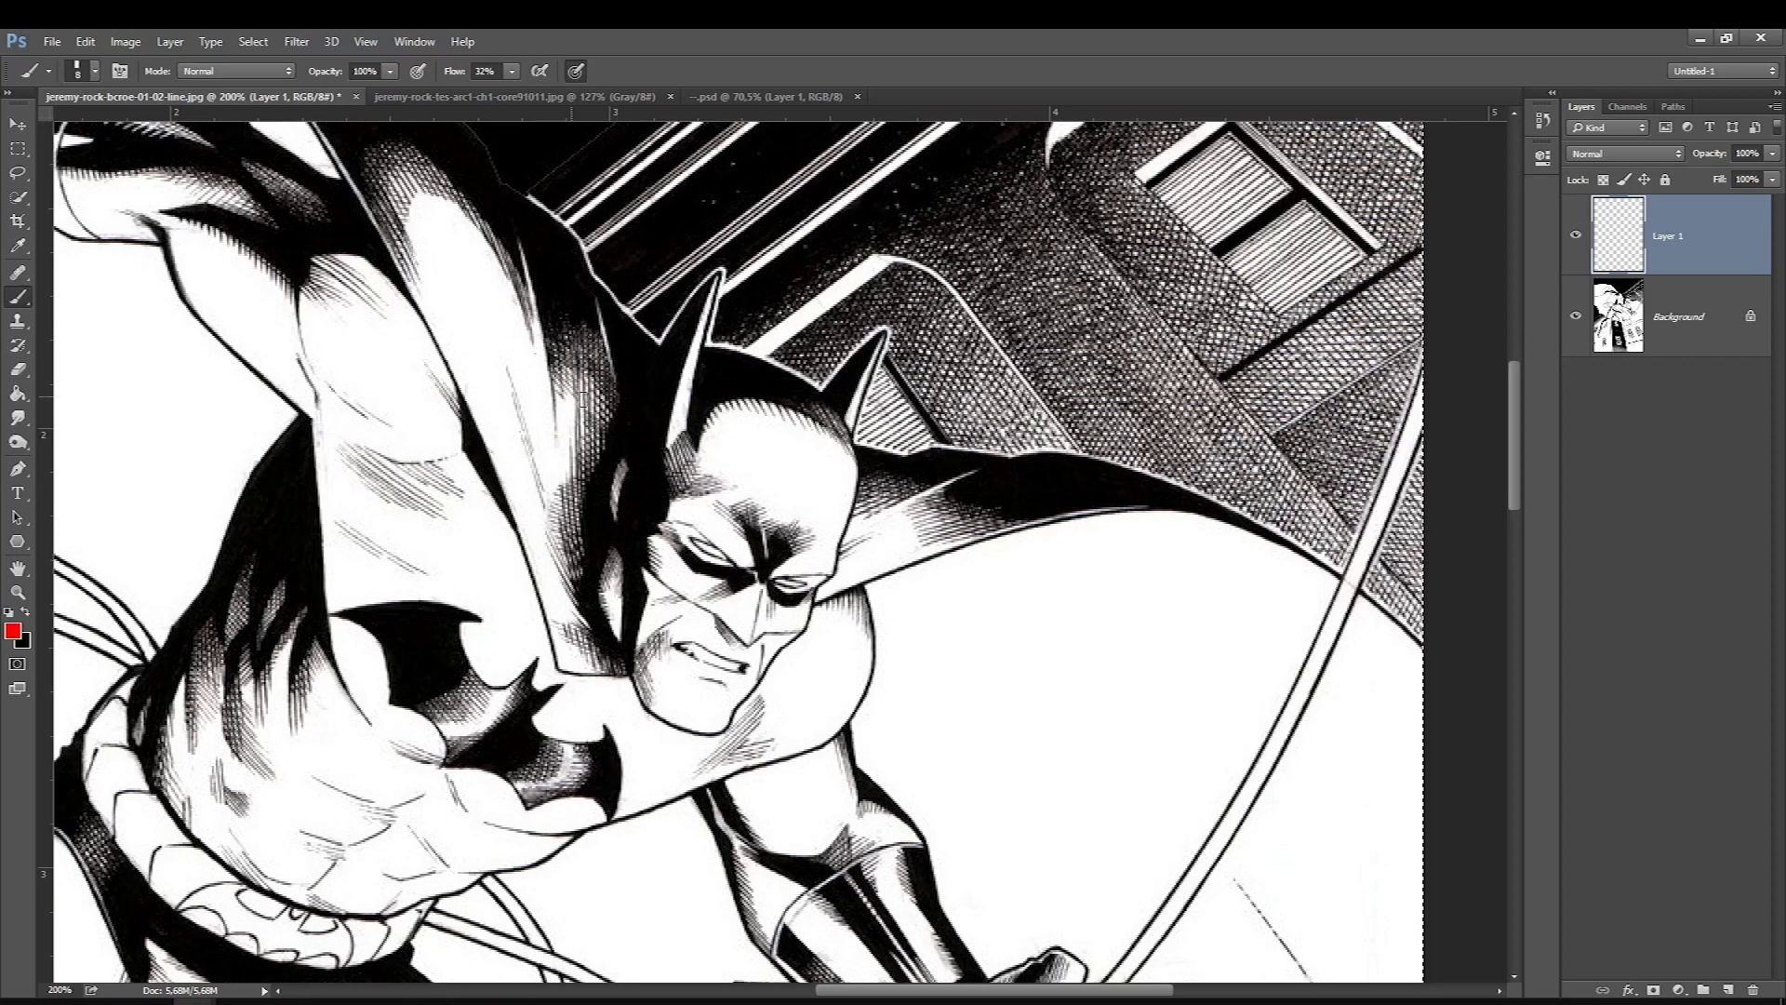
Add an empty layer to the woman's portrait document and set the foreground colour to red.
key(ctrl+Tab)
click(1728, 990)
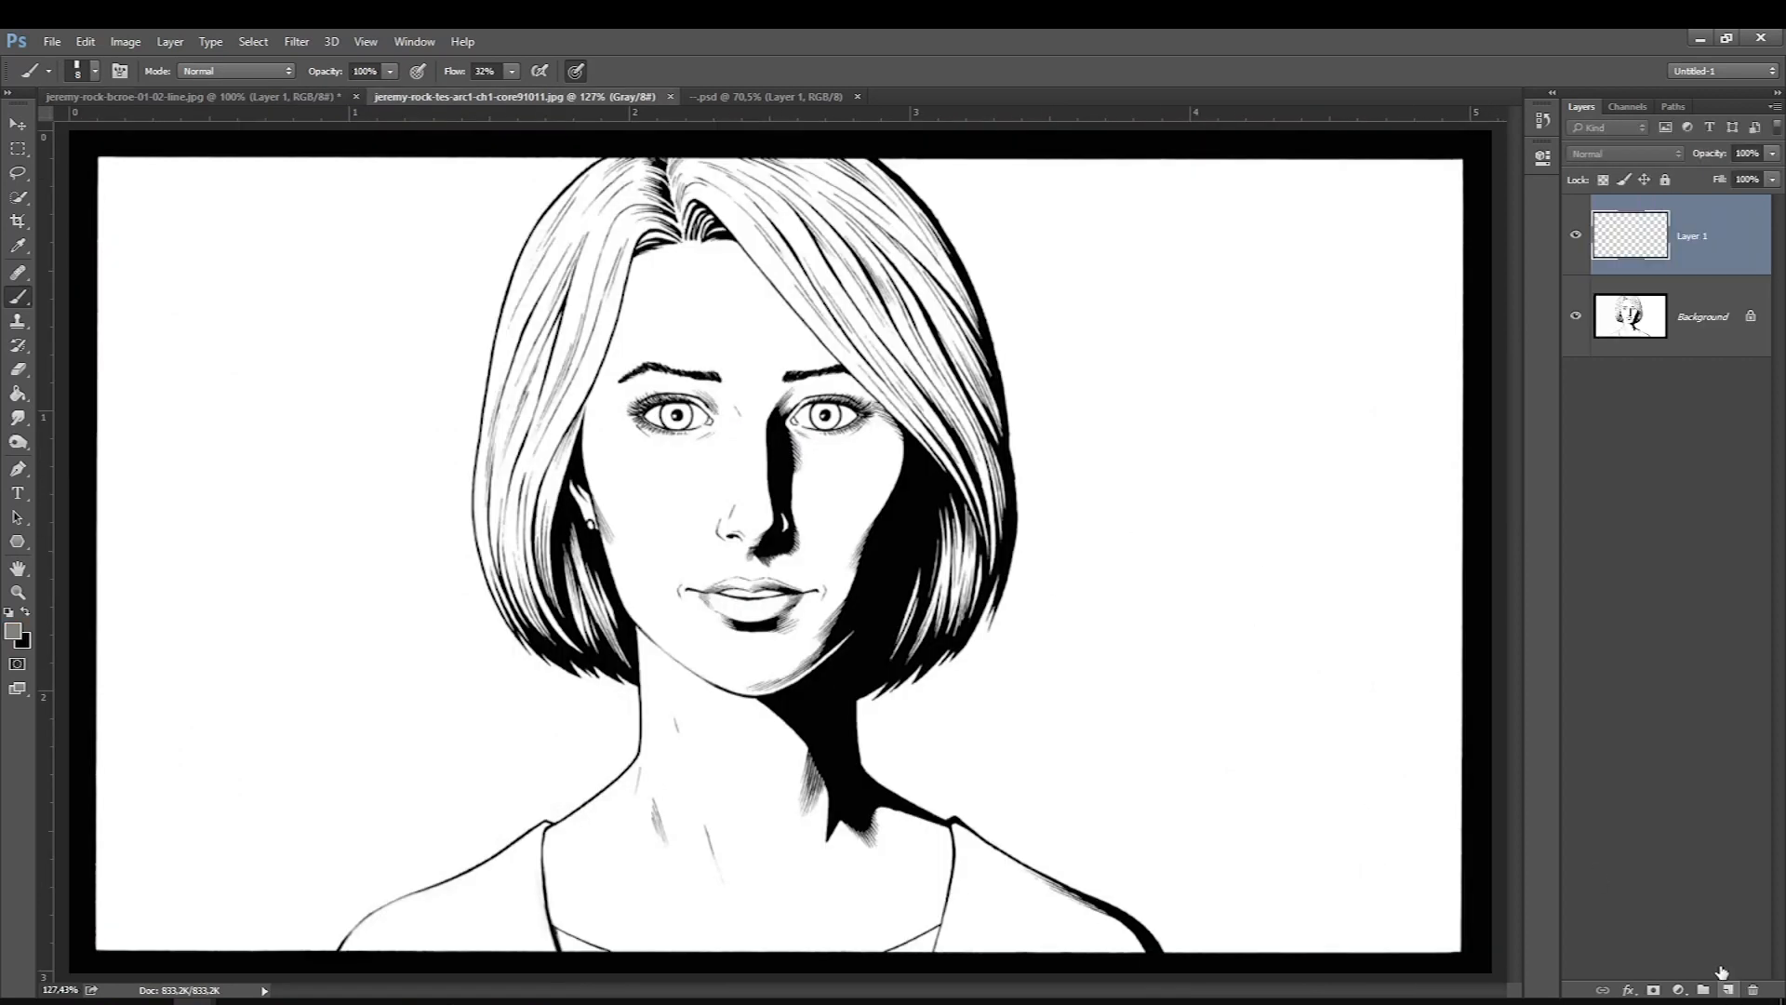
key(x)
click(13, 632)
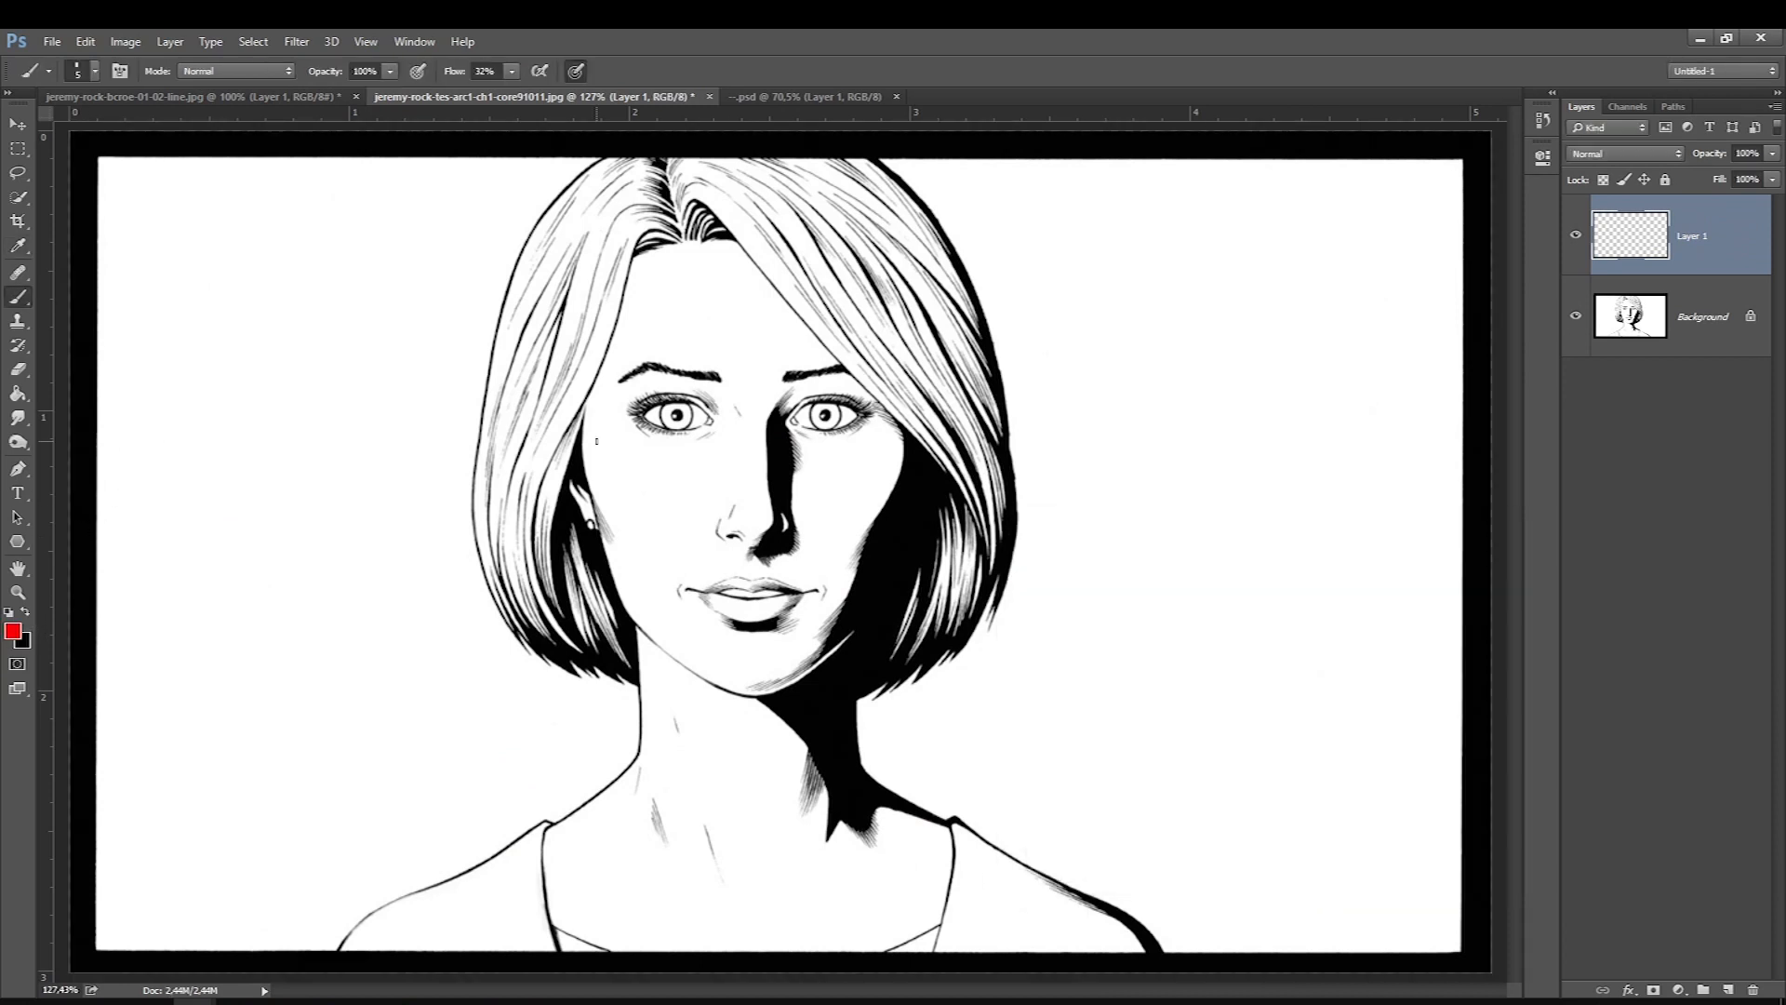
Circle the thin jawline and the shoulder neckline corner in red with a larger brush, adding an arrow that points to the shoulder circle.
key(ctrl+plus)
key(bracketright)
key(bracketright)
mouse_move(595, 671)
mouse_down()
mouse_move(584, 707)
mouse_move(642, 769)
mouse_move(586, 667)
mouse_up()
scroll(546, 653, down, 5)
mouse_move(1023, 562)
mouse_down()
mouse_move(1047, 688)
mouse_move(1014, 576)
mouse_up()
drag(1137, 789, 1078, 677)
drag(1075, 731, 1123, 709)
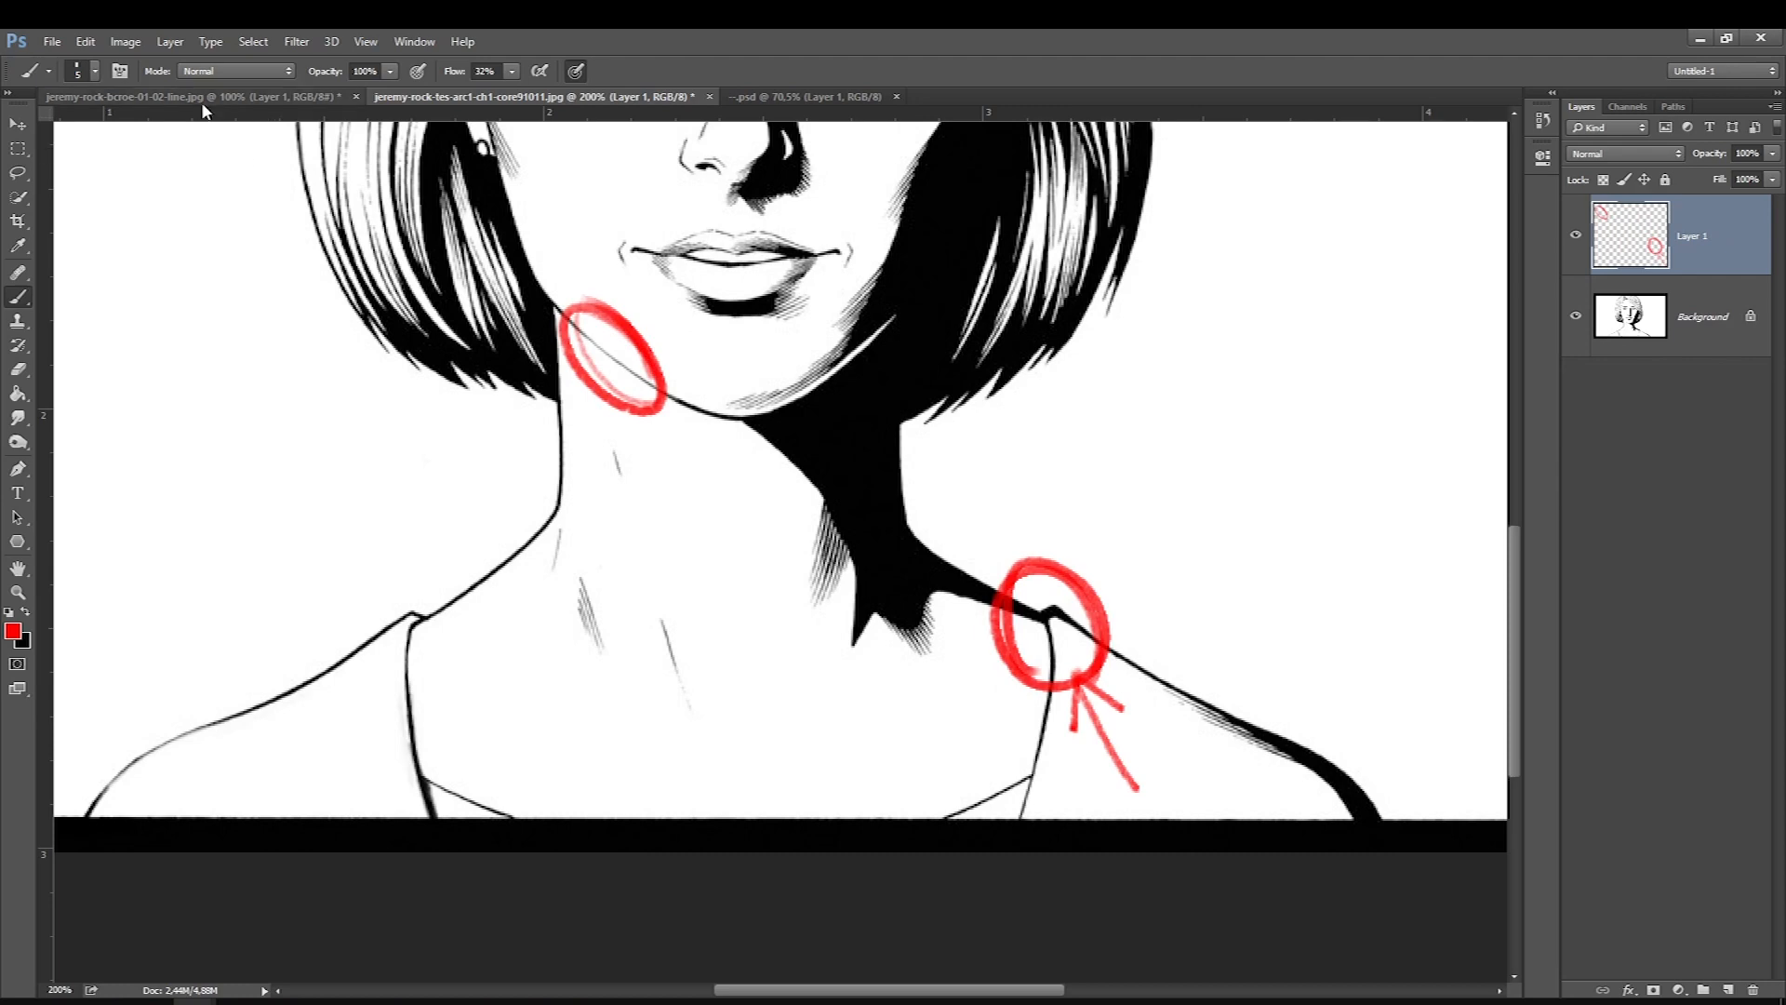
Switch to the Batman line-art document and circle the lines on the raised arm and around the mouth in red.
click(193, 99)
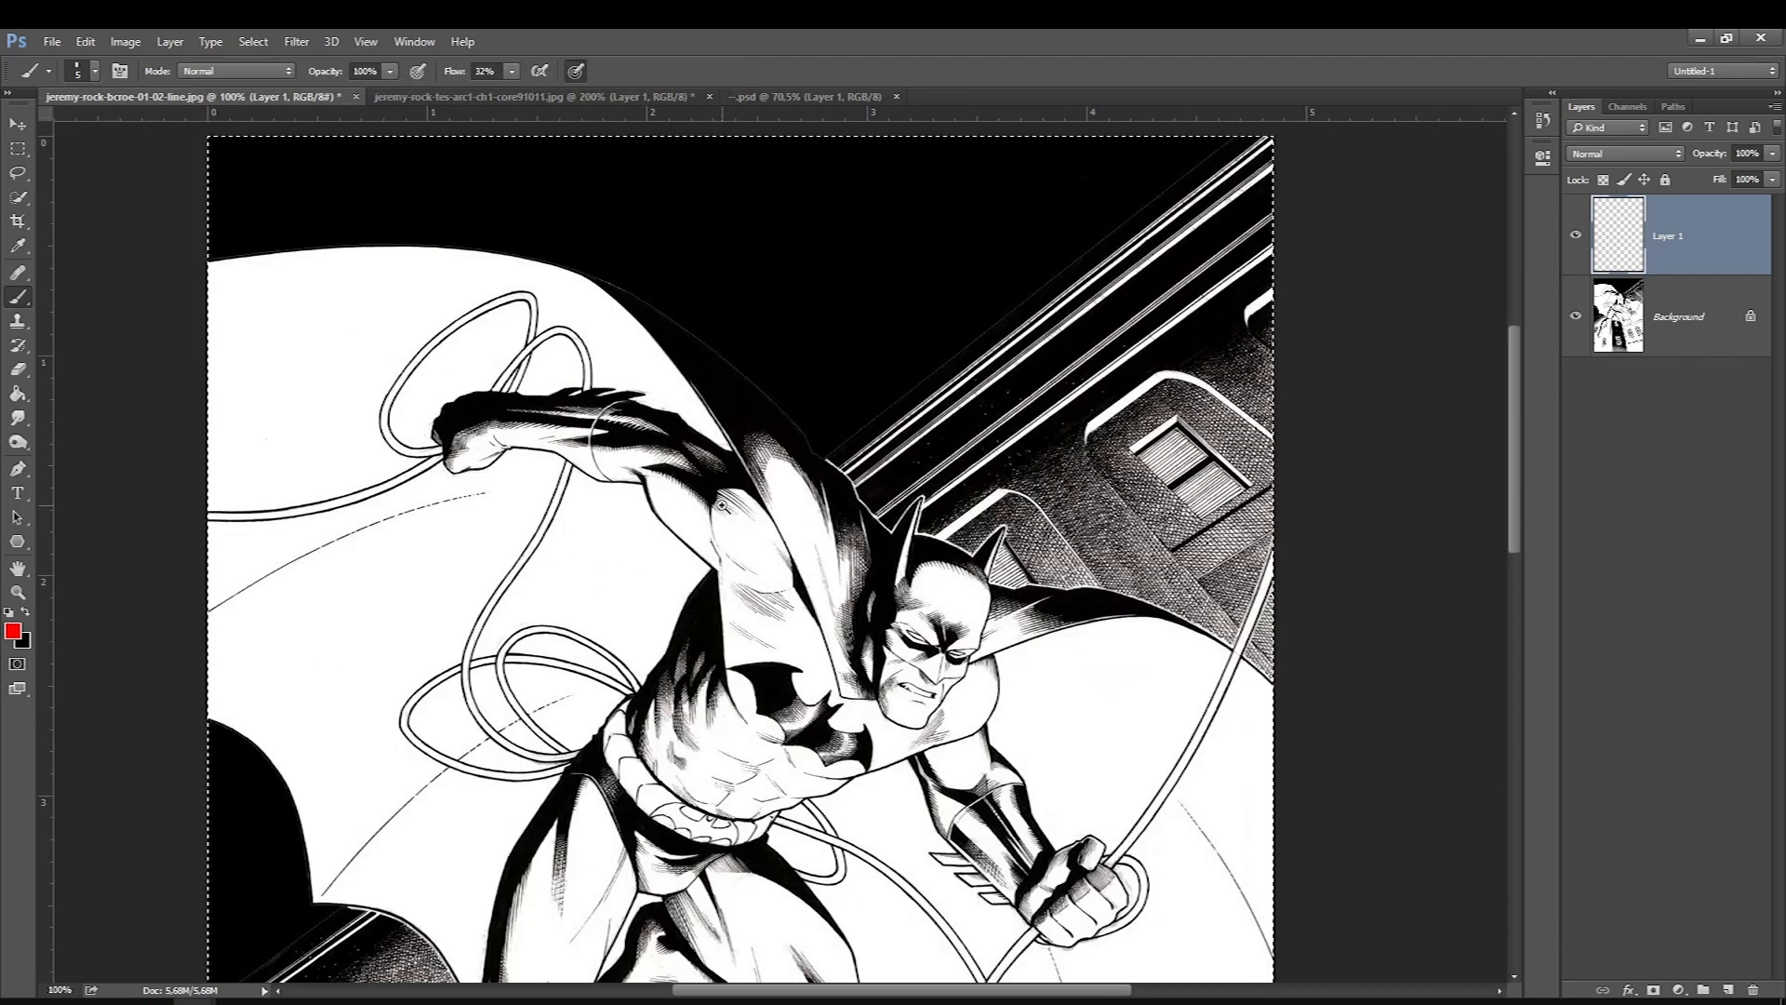
scroll(722, 505, up, 1)
mouse_move(517, 428)
mouse_down()
mouse_move(626, 534)
mouse_move(559, 428)
mouse_move(456, 426)
mouse_up()
drag(1513, 387, 1514, 419)
mouse_move(1096, 656)
mouse_down()
mouse_move(1153, 635)
mouse_move(1163, 699)
mouse_up()
key(ctrl+0)
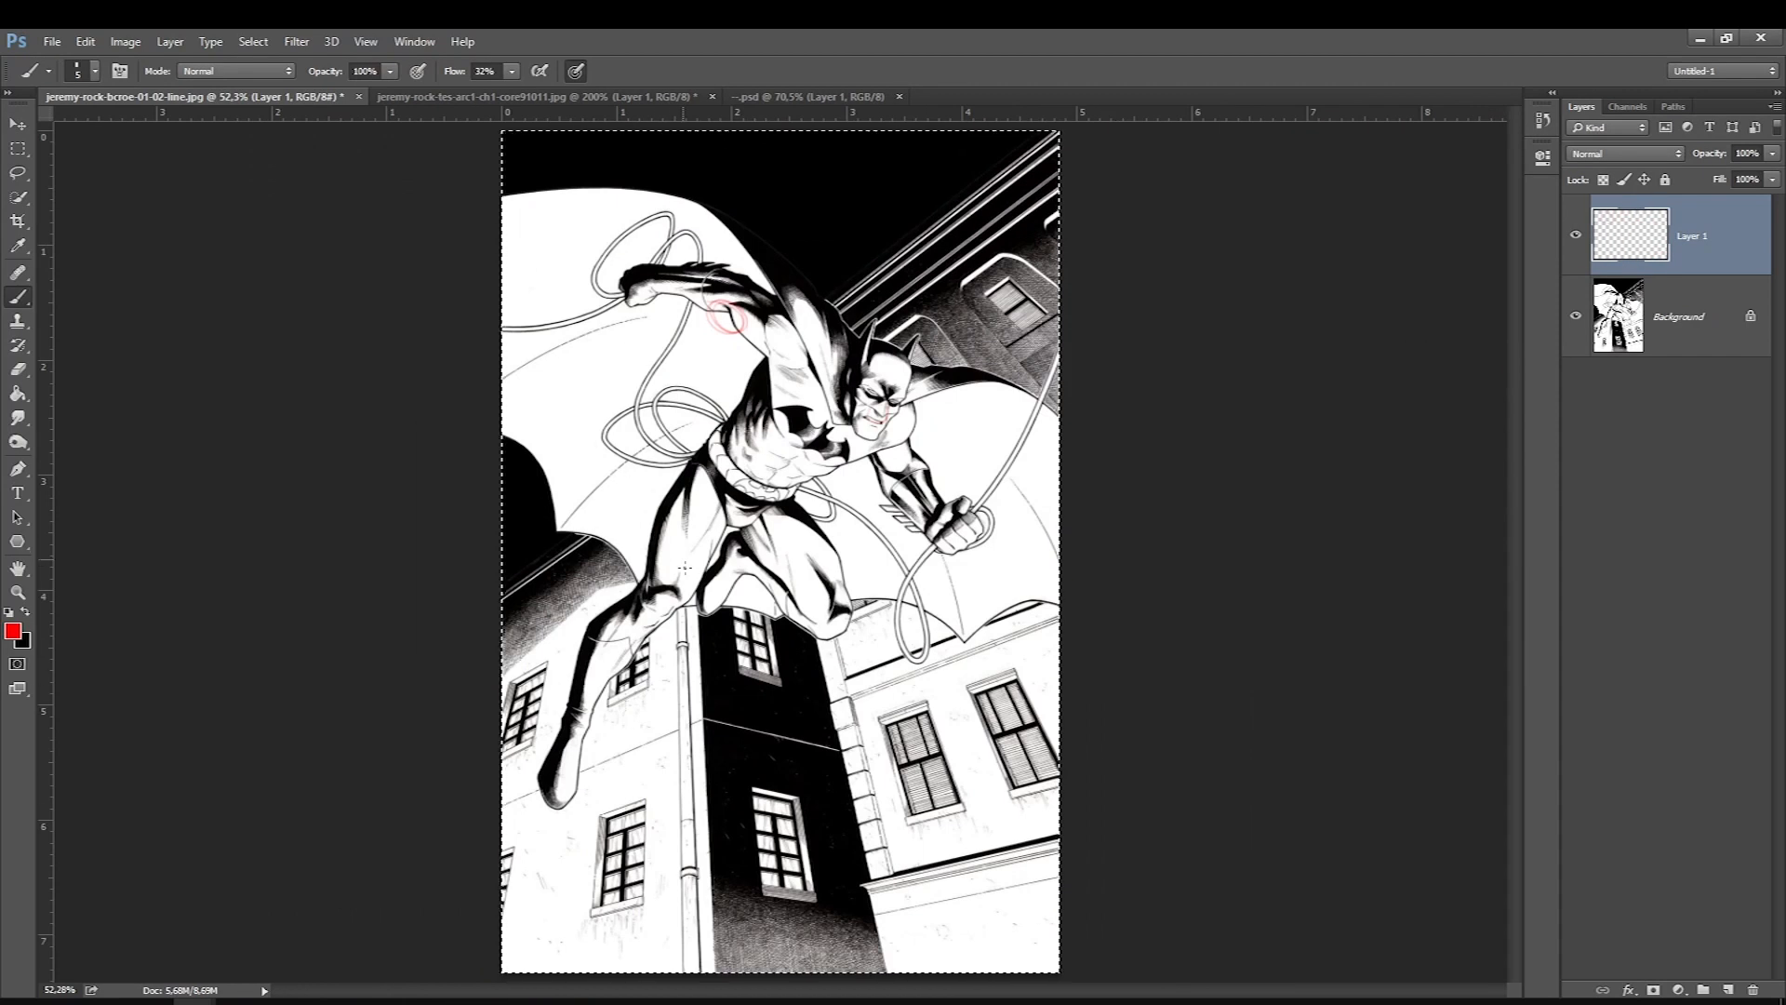
Circle parts of the thin line across the building wall and mark the lower leg's outline in red.
mouse_move(651, 731)
mouse_down()
mouse_move(592, 739)
mouse_move(1126, 584)
mouse_up()
scroll(664, 756, up, 2)
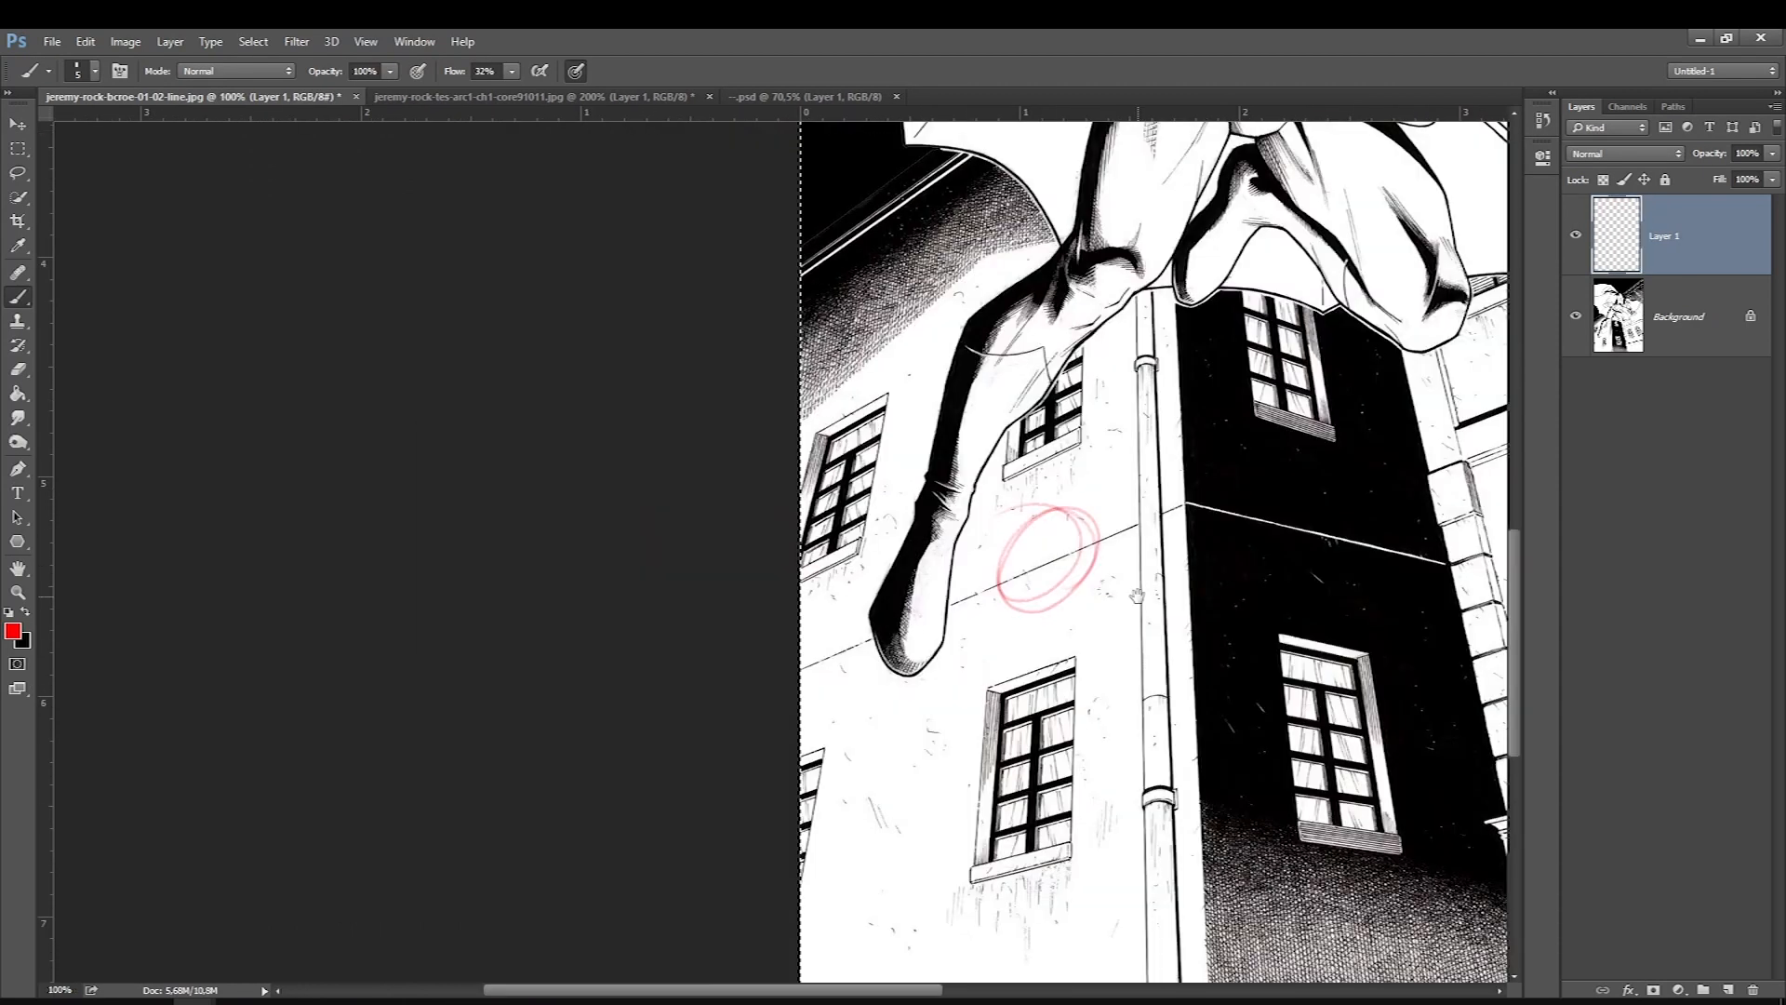
drag(847, 640, 825, 649)
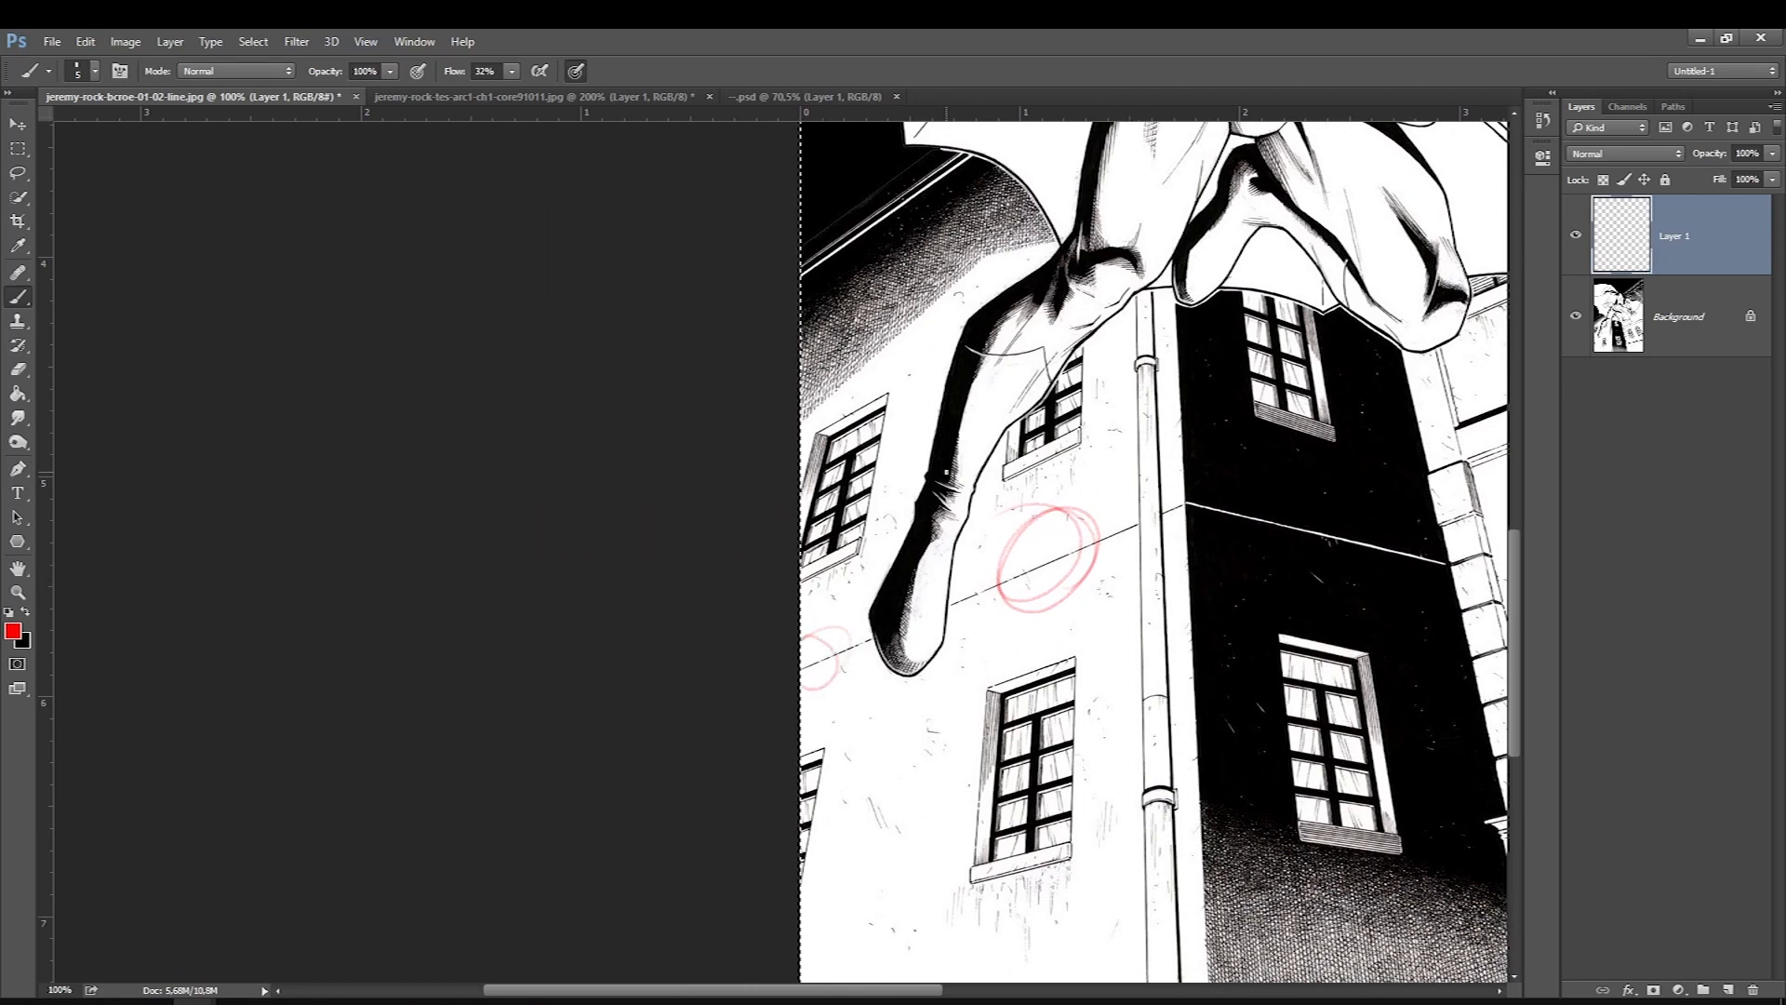
scroll(1082, 386, up, 1)
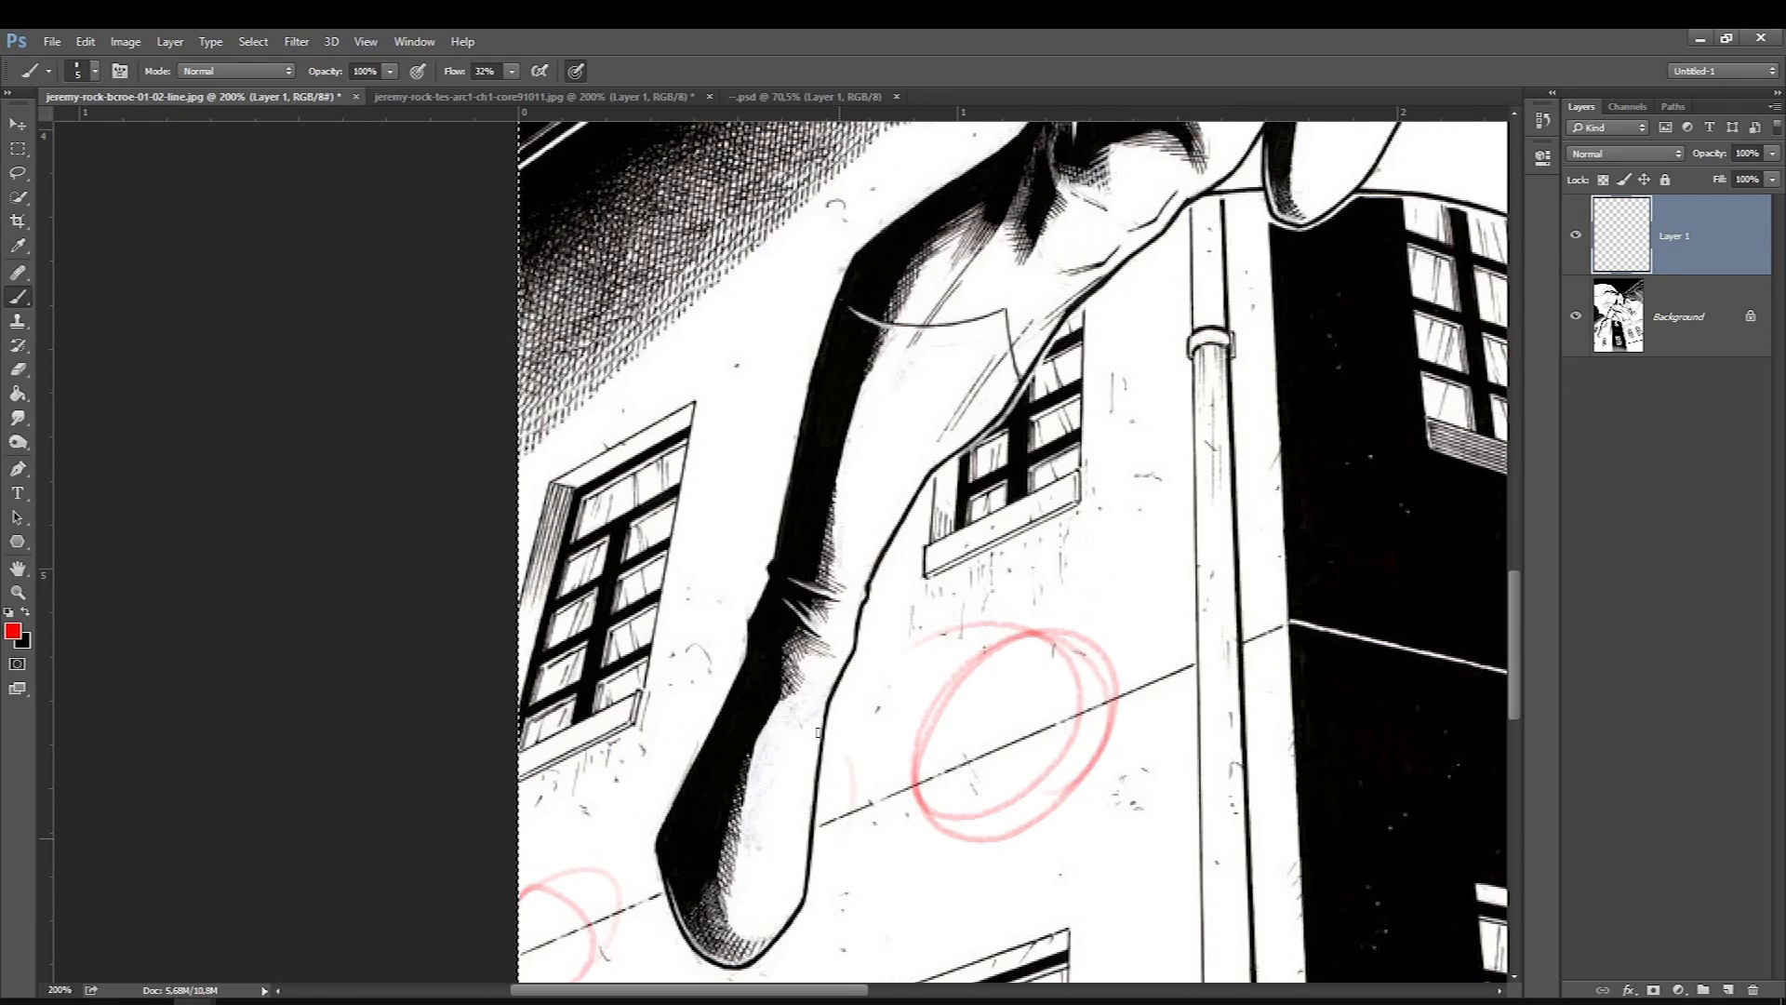
drag(817, 732, 782, 791)
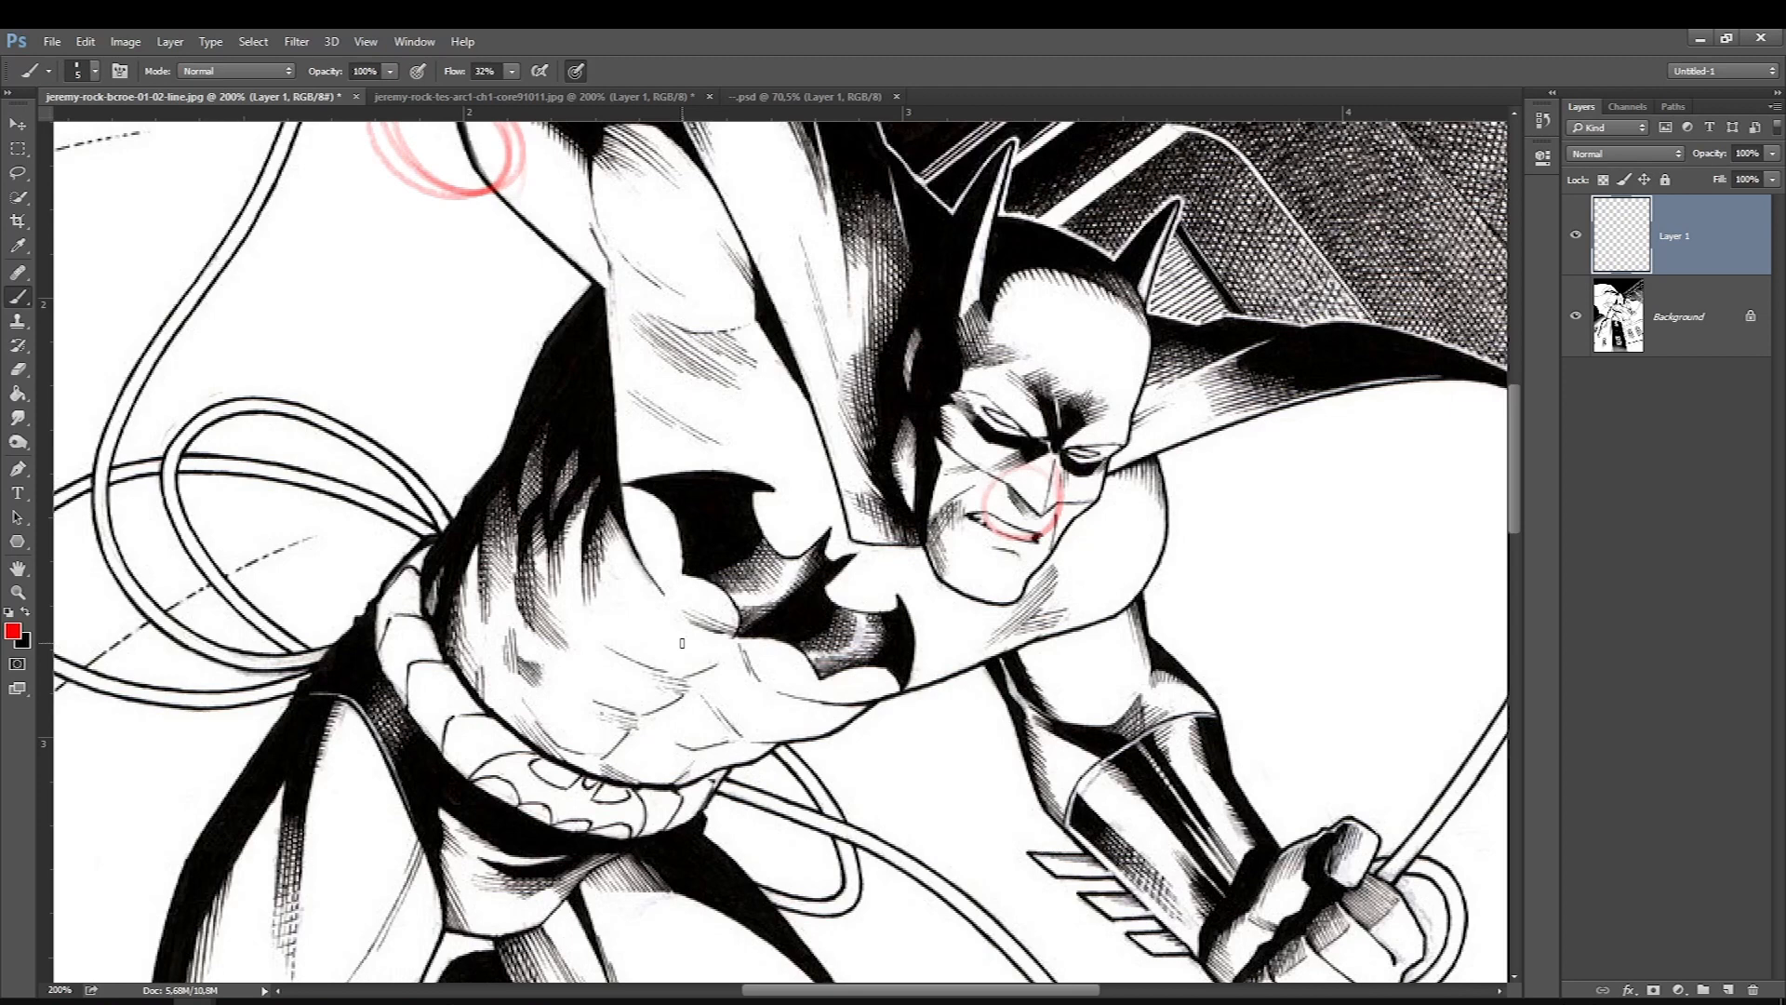
key(ctrl+0)
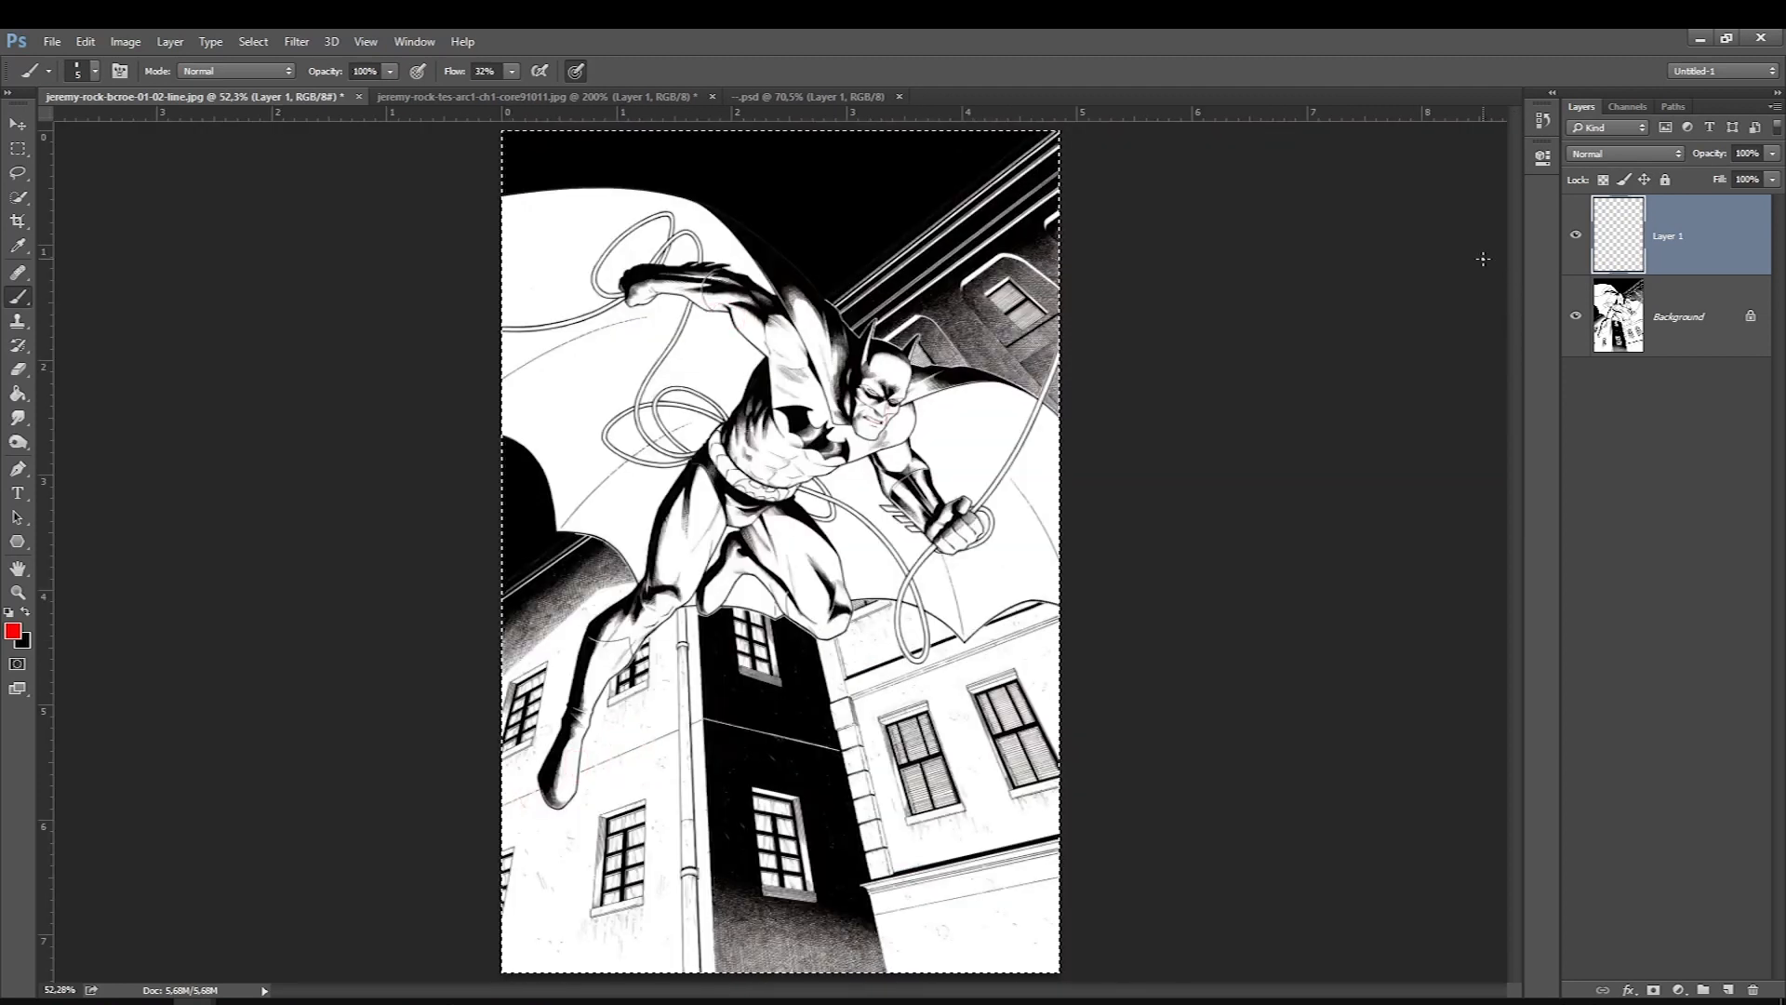
Return to the woman's portrait document and delete its annotation layer.
key(ctrl+Tab)
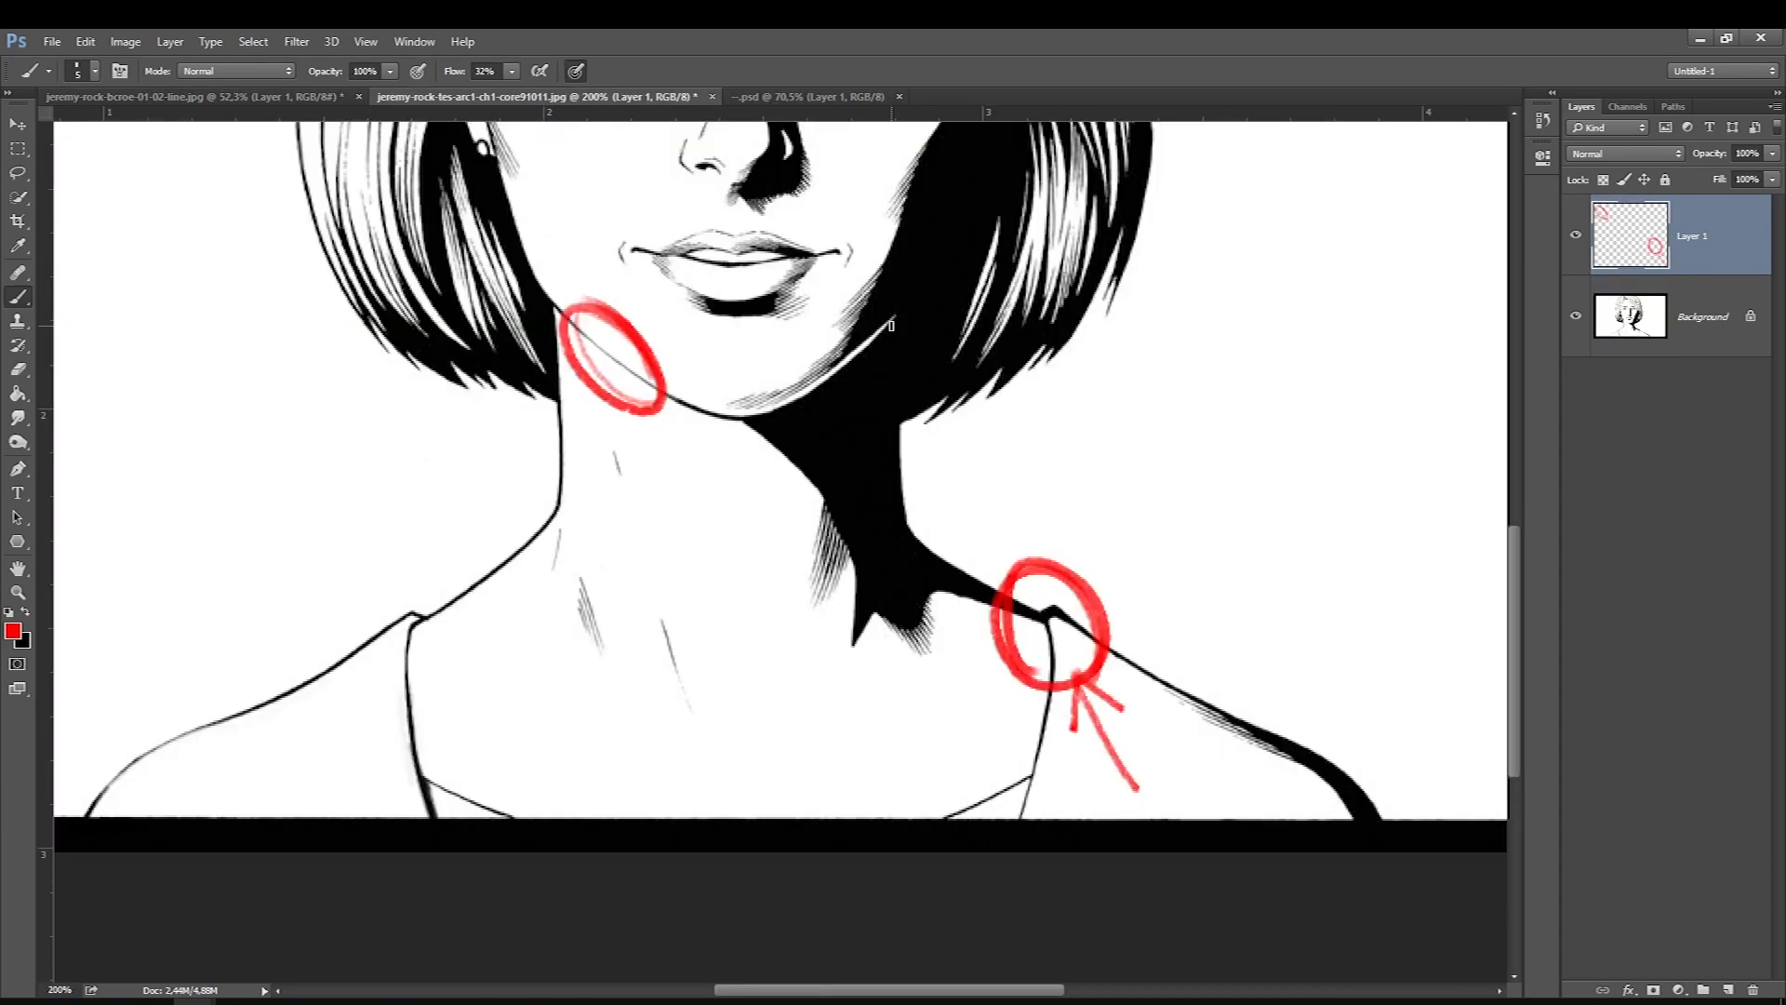
key(ctrl+0)
key(Delete)
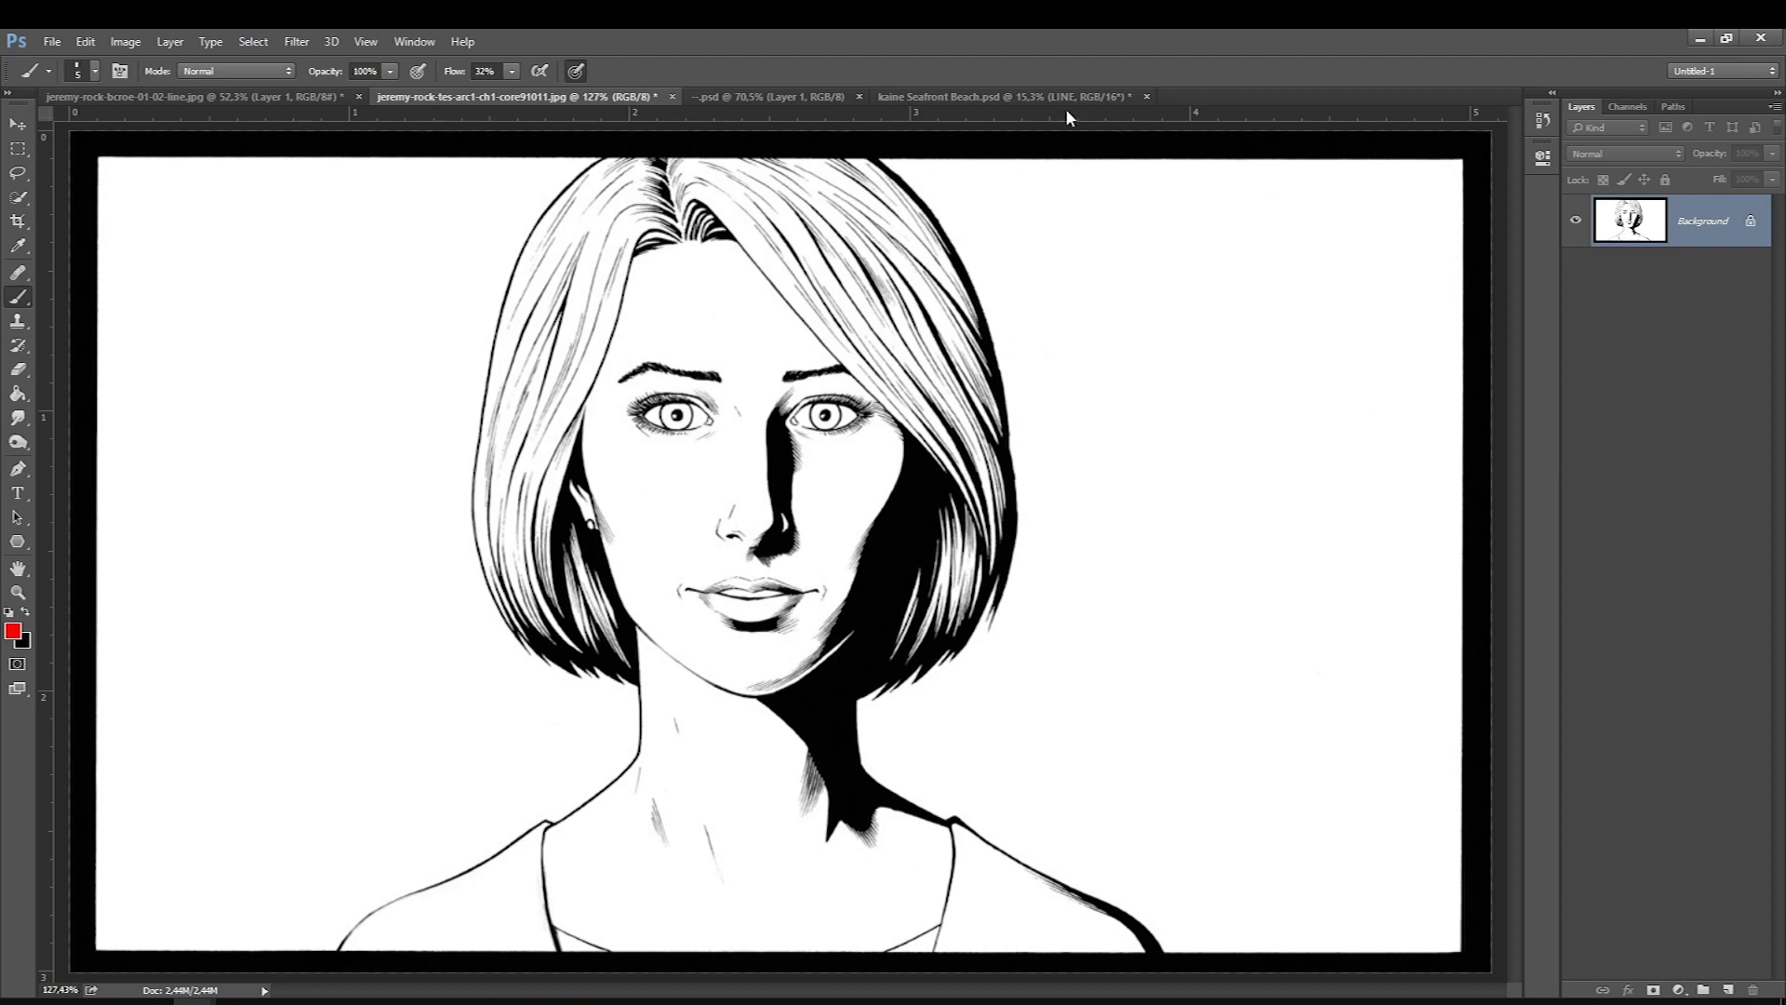
In kaine Seafront Beach.psd, compare the woman's face with the LINE layer hidden and shown.
click(1063, 97)
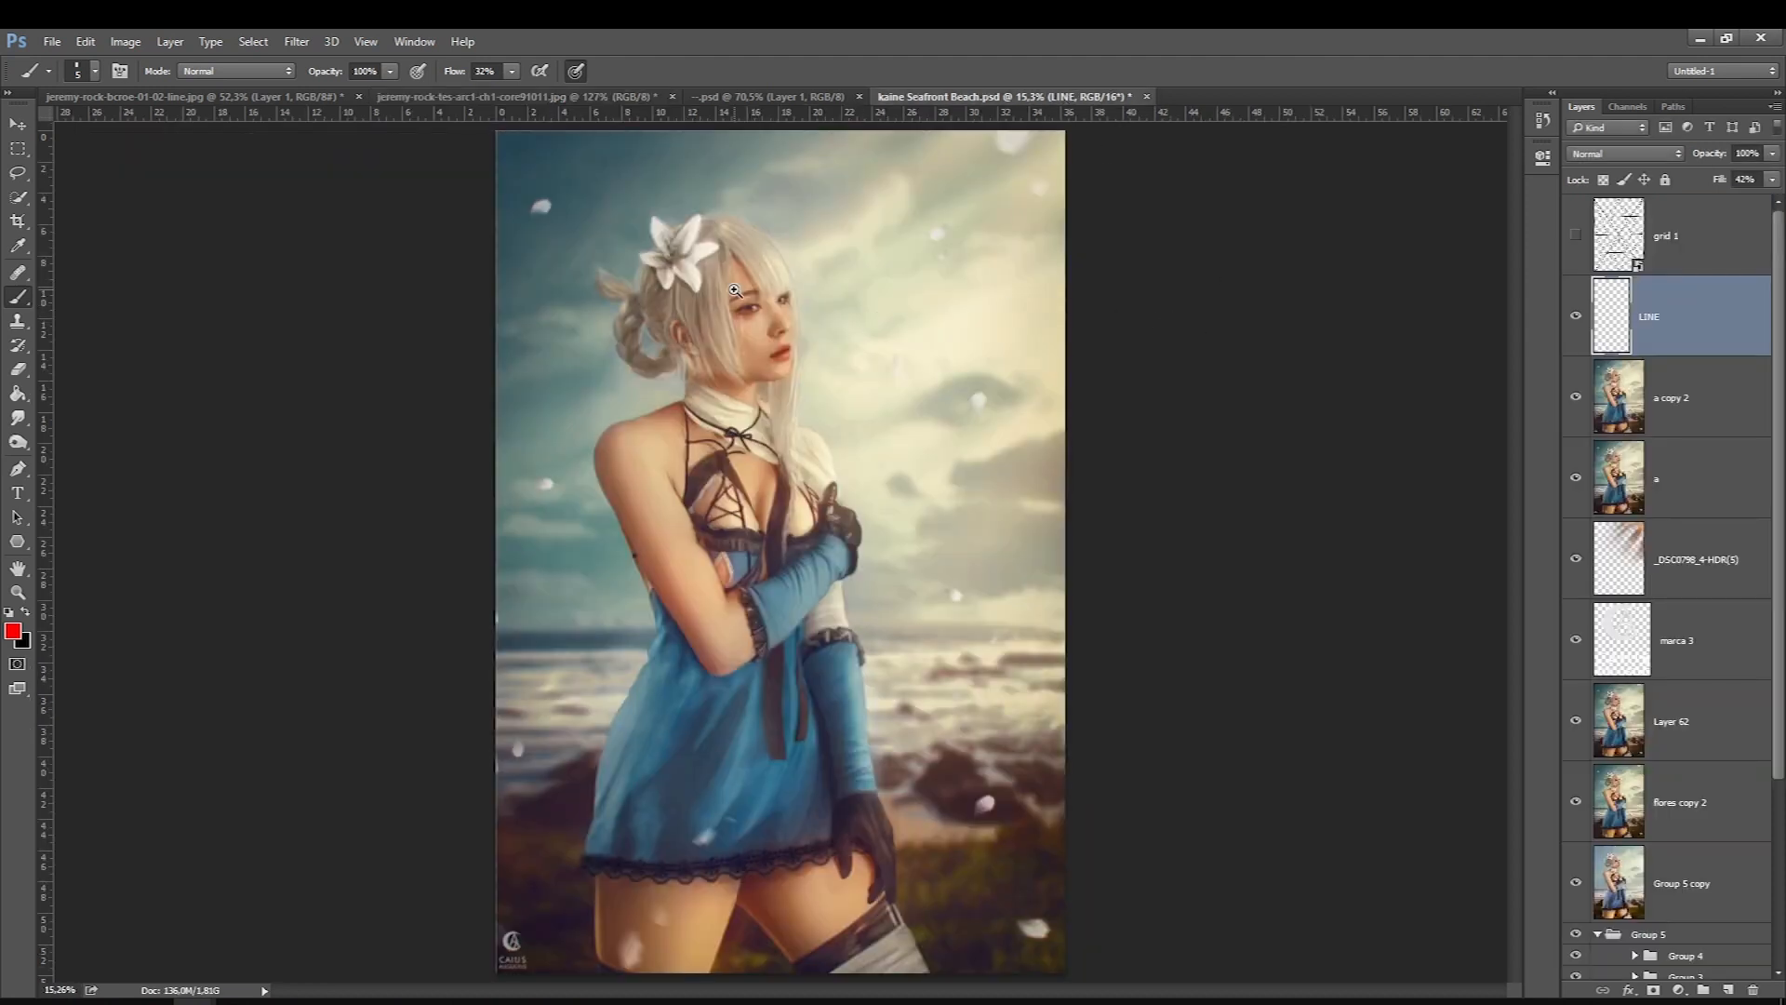
ctrl+click(743, 250)
ctrl+click(743, 249)
ctrl+click(763, 268)
ctrl+click(676, 296)
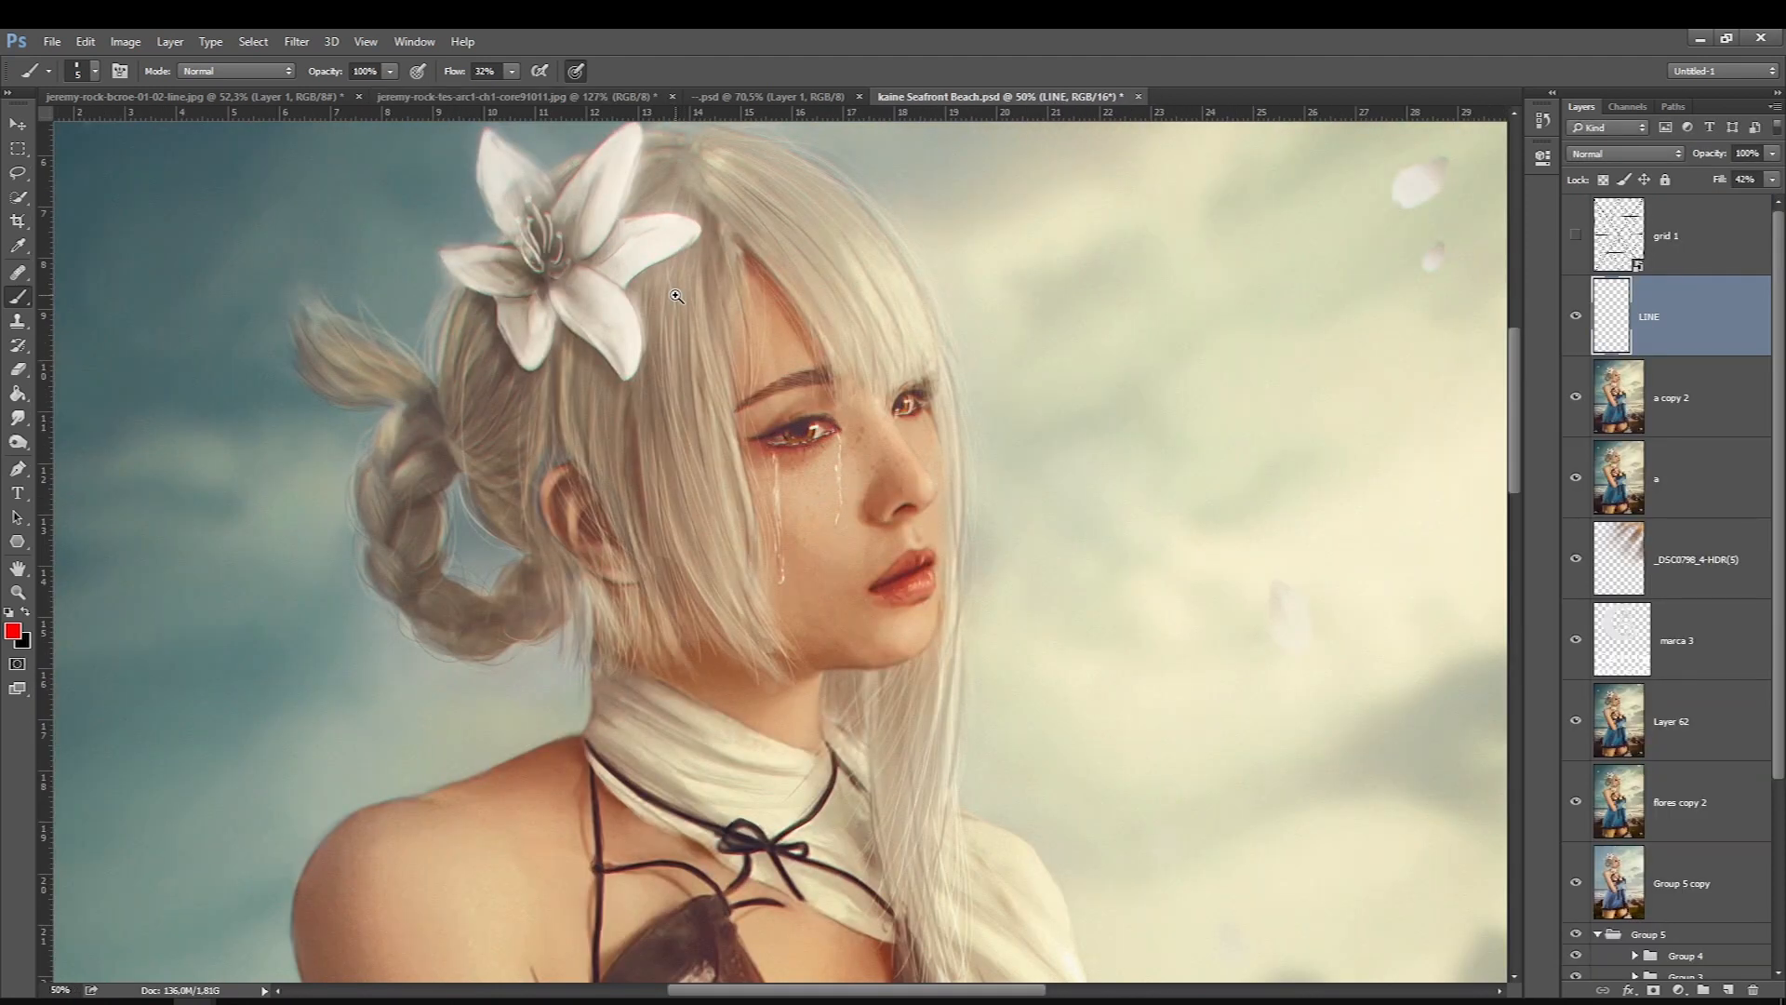
ctrl+click(676, 296)
click(1576, 316)
click(1576, 317)
ctrl+click(891, 526)
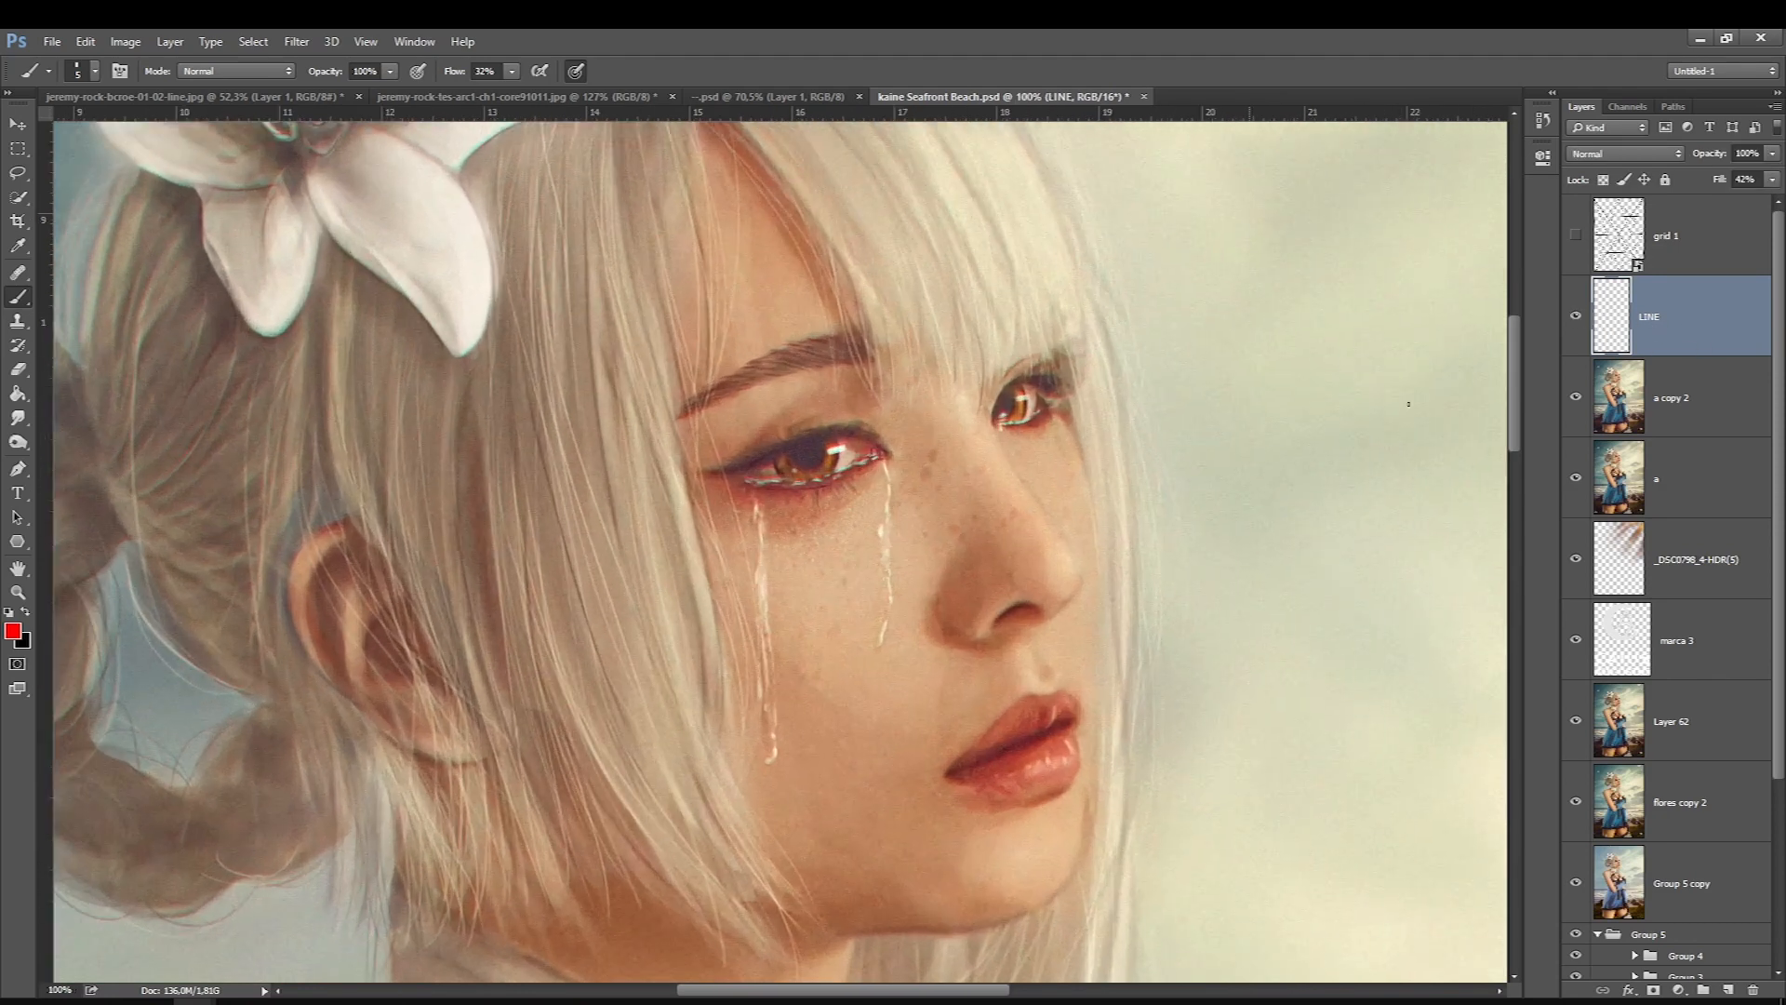
click(1577, 316)
click(1576, 316)
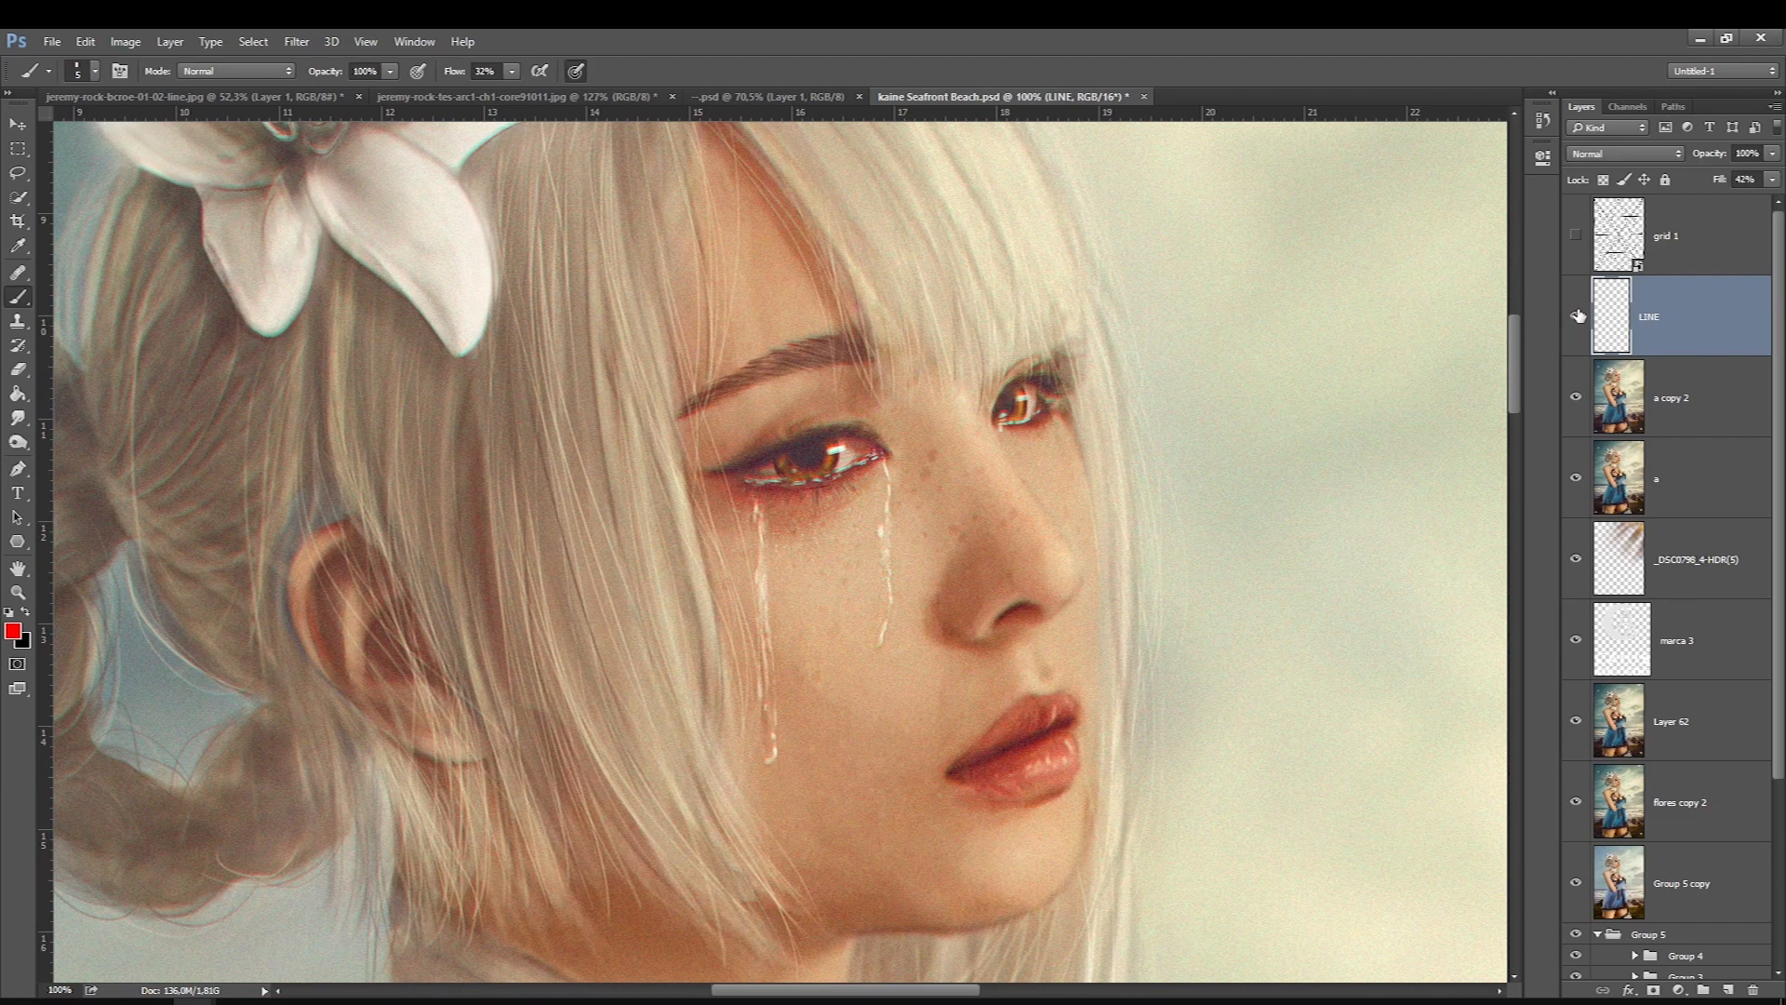
Set the LINE layer's blend mode to Soft Light and inspect the eyes, nose and lips up close.
click(1637, 163)
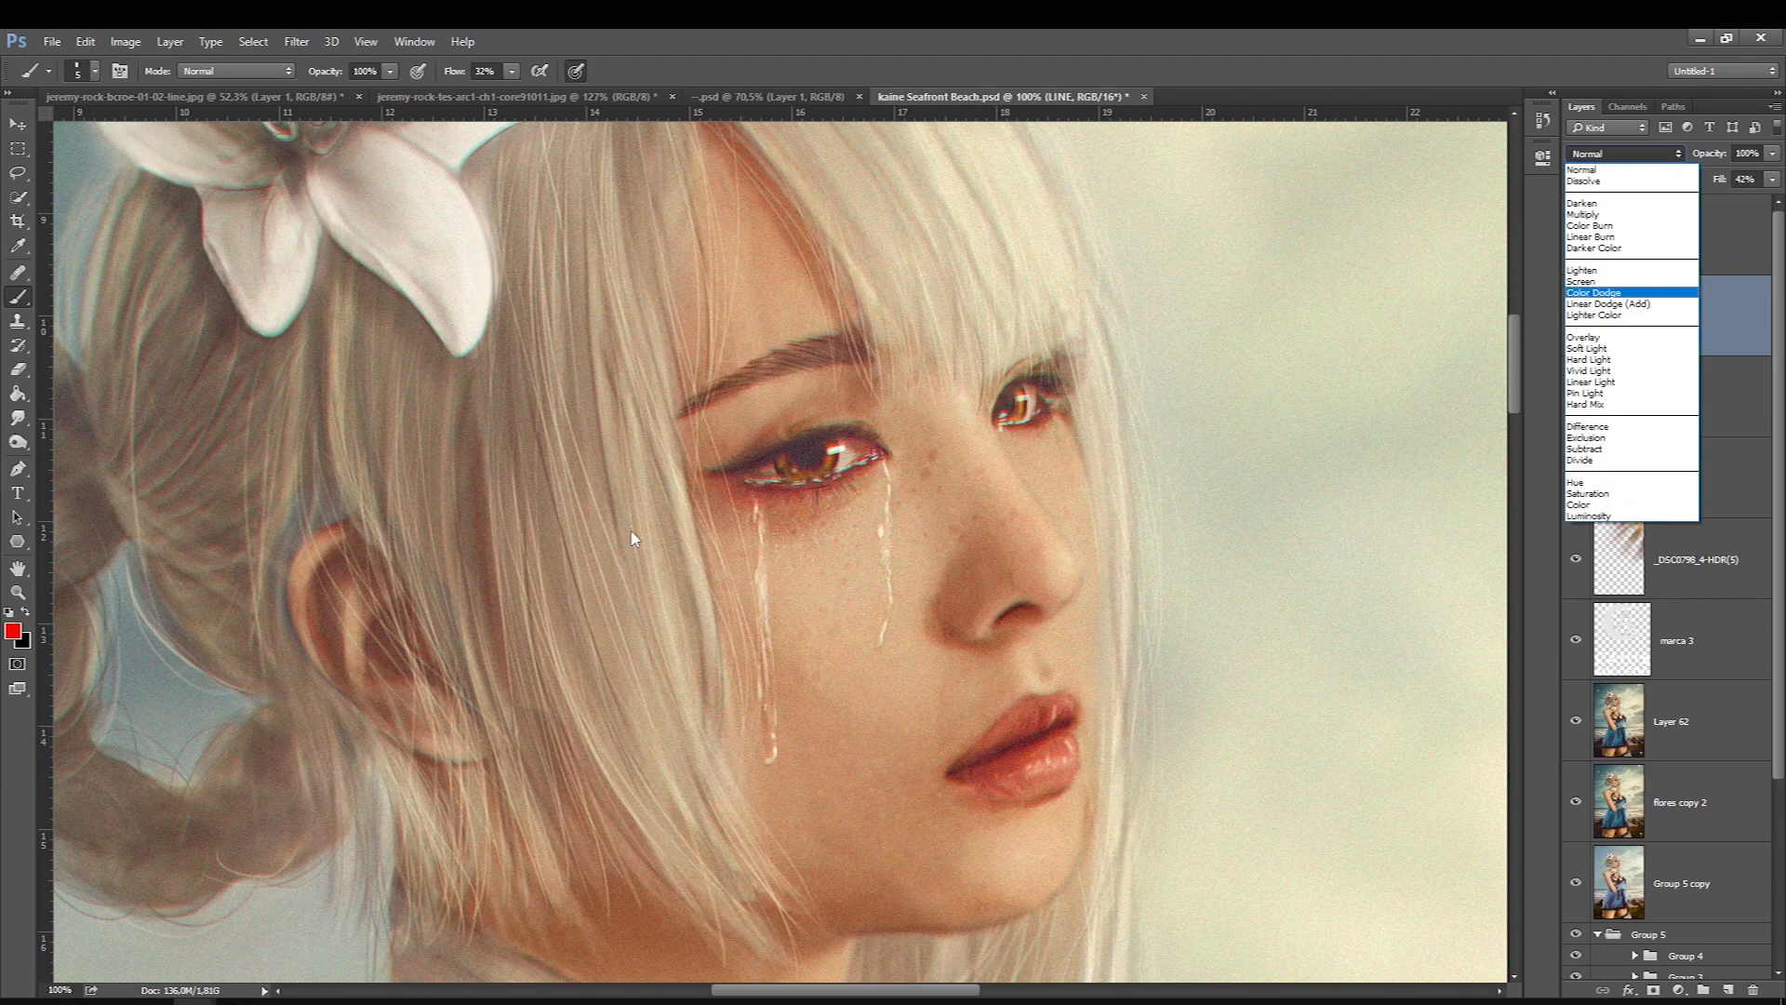
click(1585, 349)
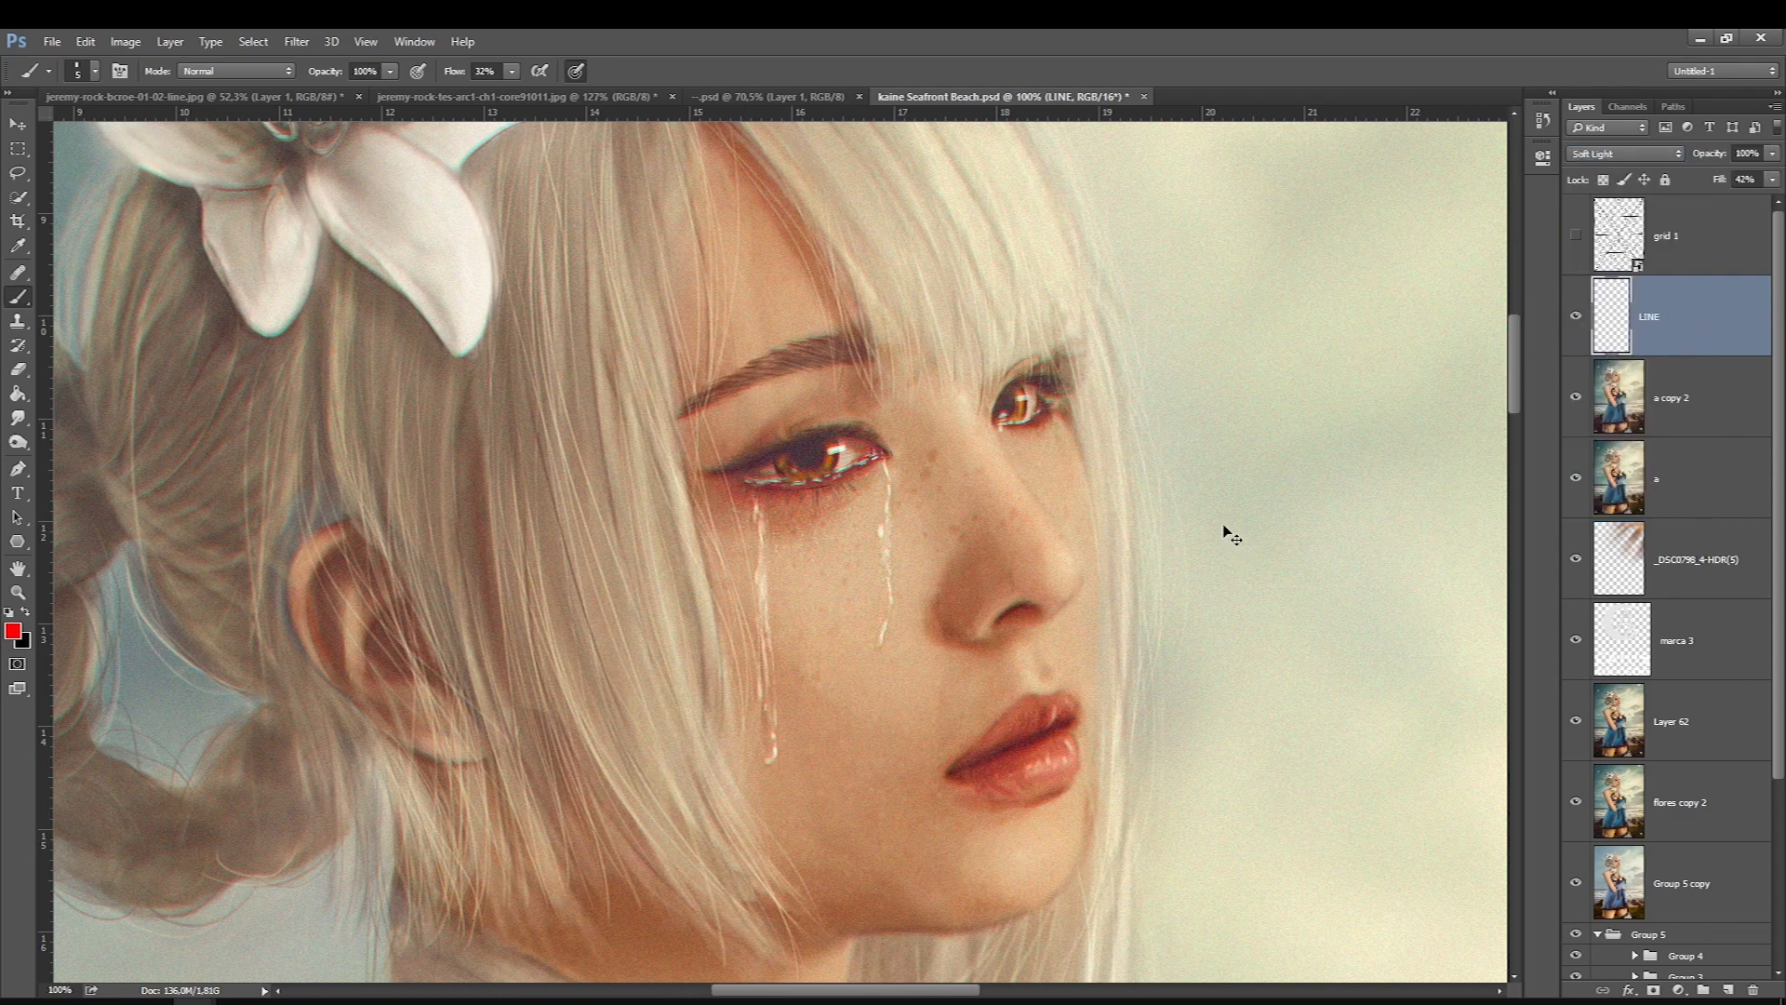
click(1012, 453)
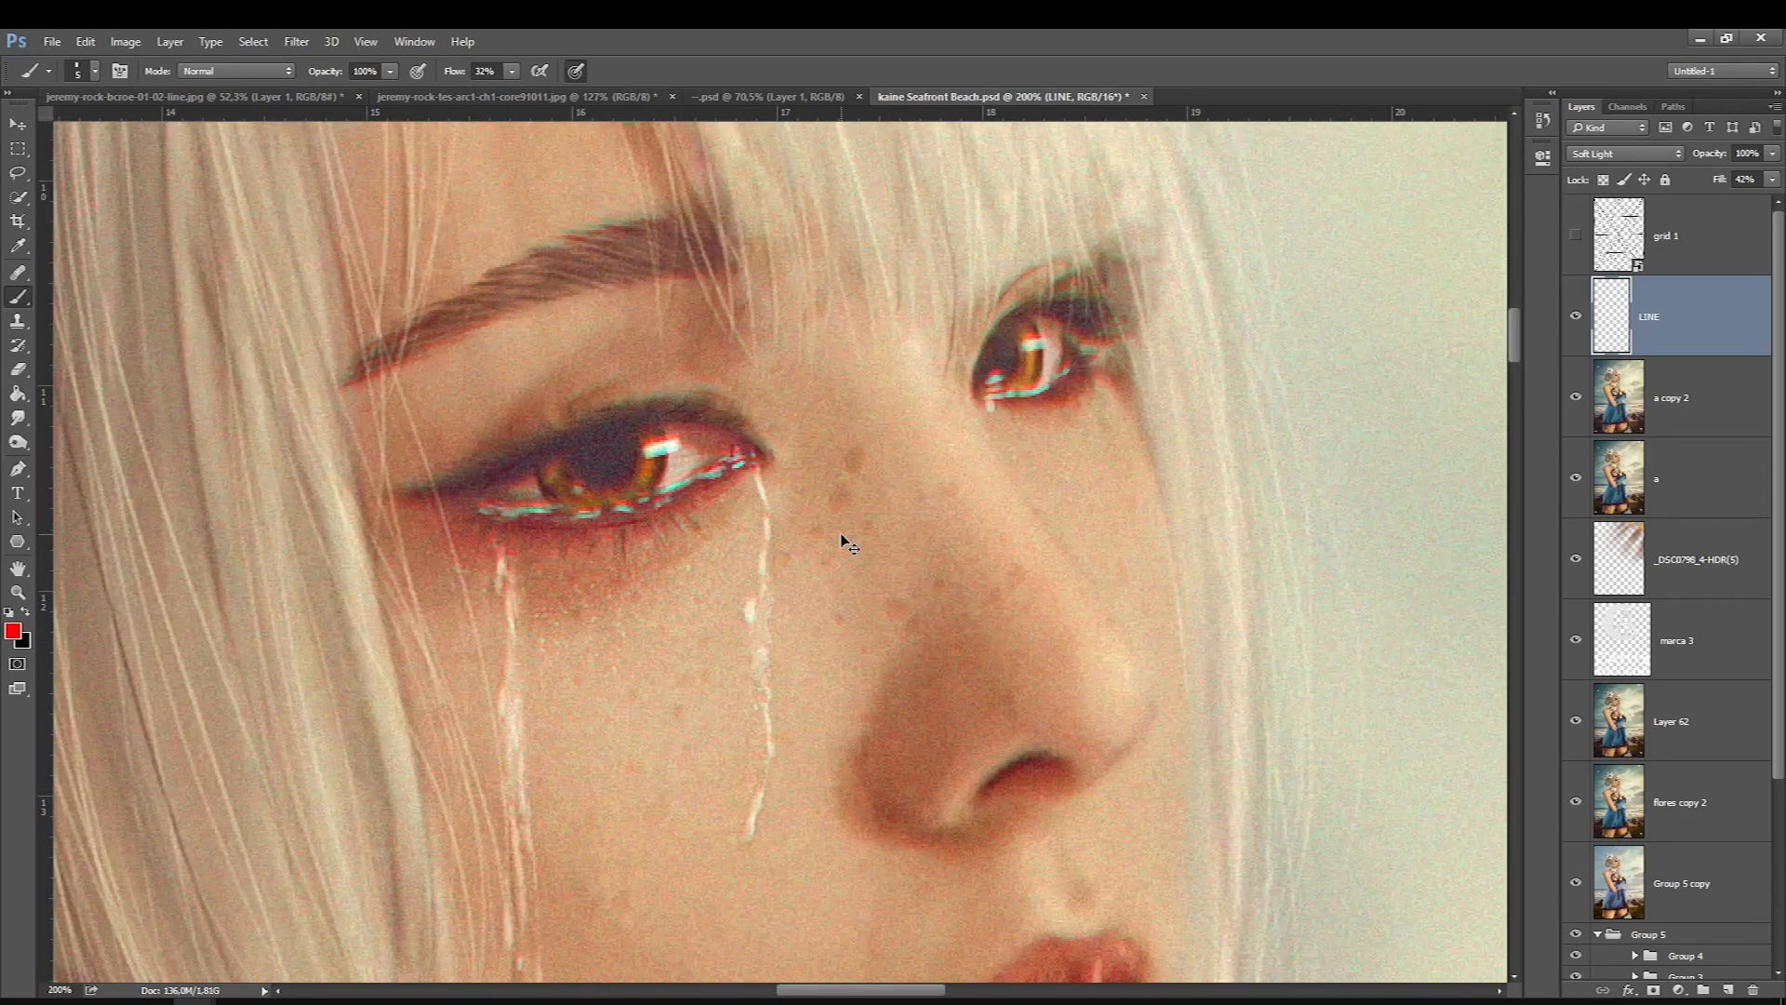
drag(580, 610, 874, 463)
drag(1124, 621, 1025, 382)
drag(1137, 477, 843, 491)
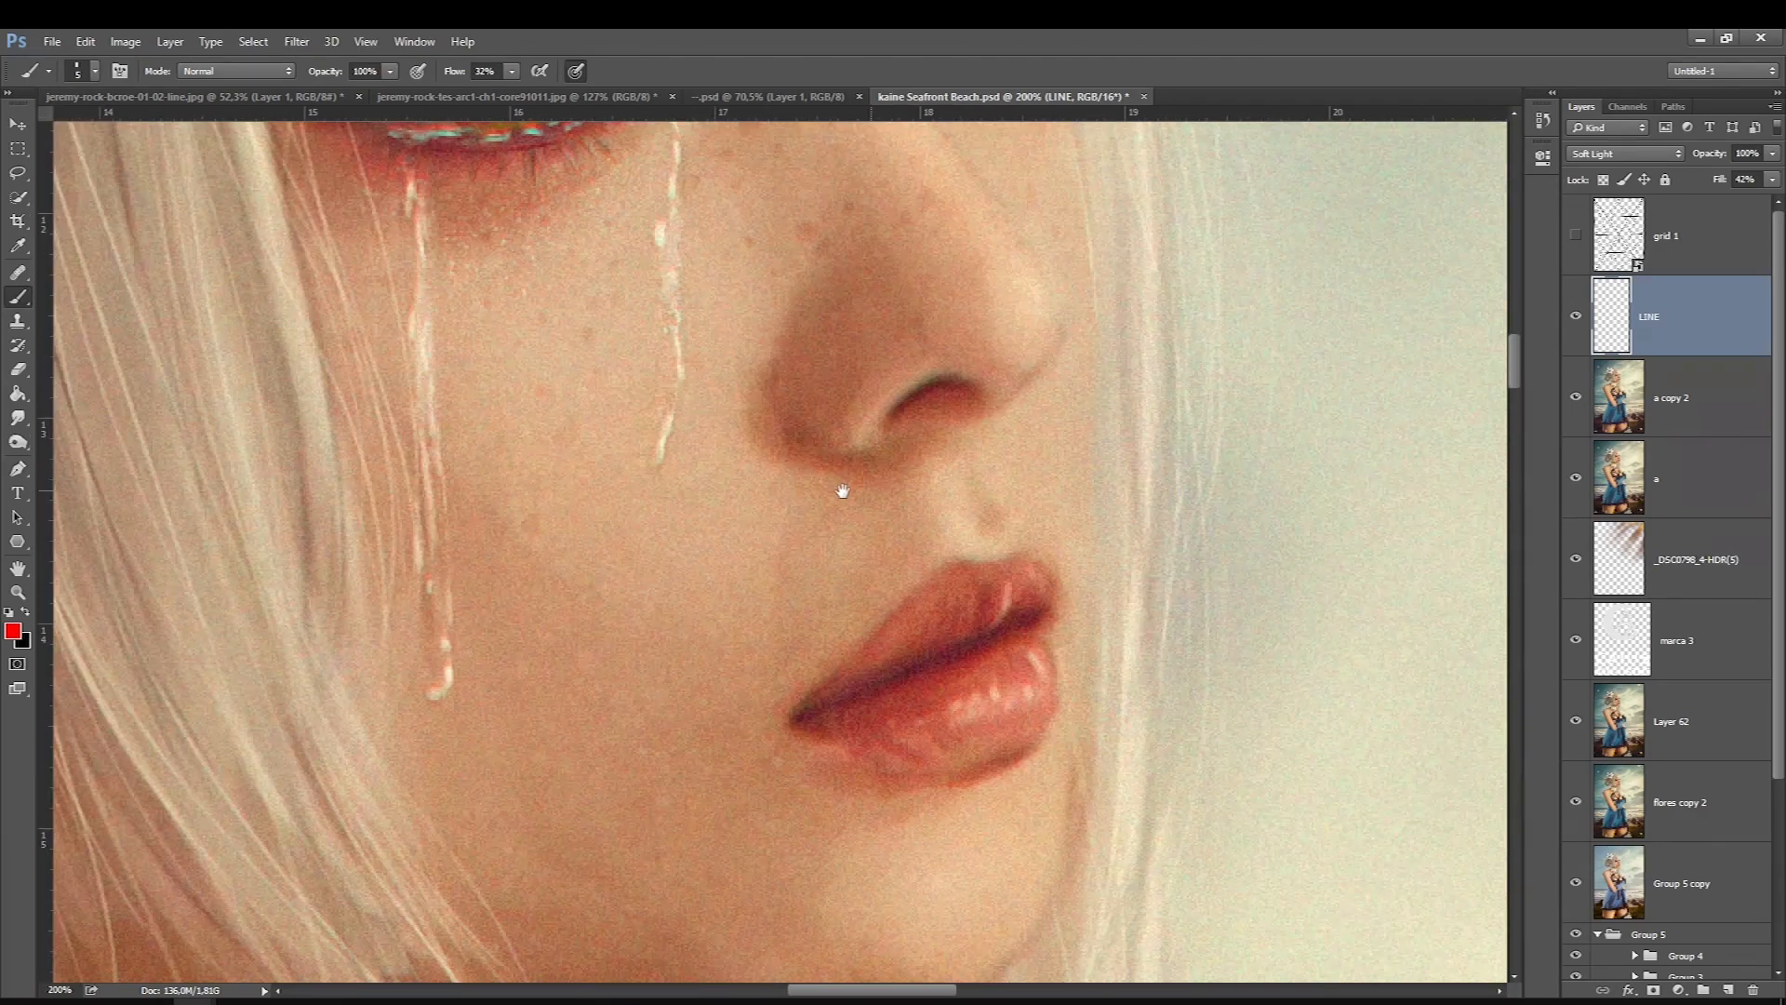
key(ctrl+0)
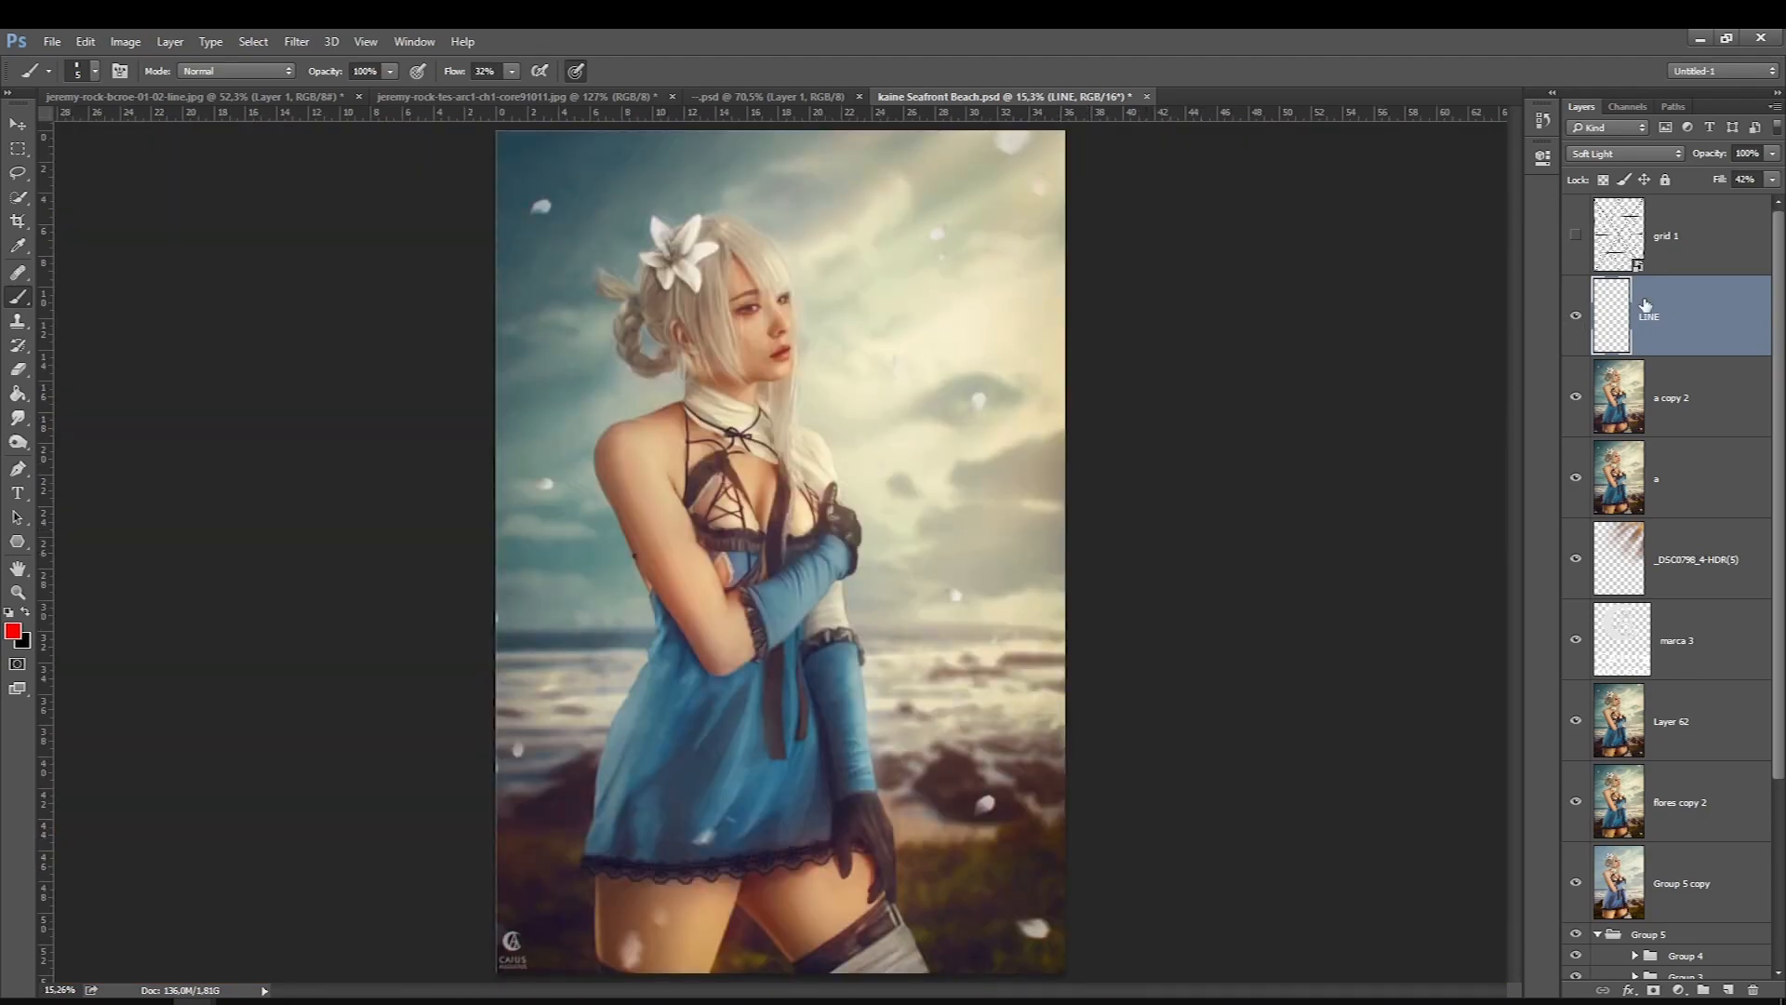
Raise the LINE layer's fill to 100%.
click(1772, 179)
drag(1737, 201, 1783, 204)
click(1678, 311)
drag(778, 239, 1024, 243)
Duplicate the LINE layer seven times to strengthen the outlines, and inspect the effect on the face.
key(ctrl+j)
key(ctrl+j)
key(ctrl+j)
key(ctrl+j)
key(ctrl+j)
key(ctrl+j)
key(ctrl+j)
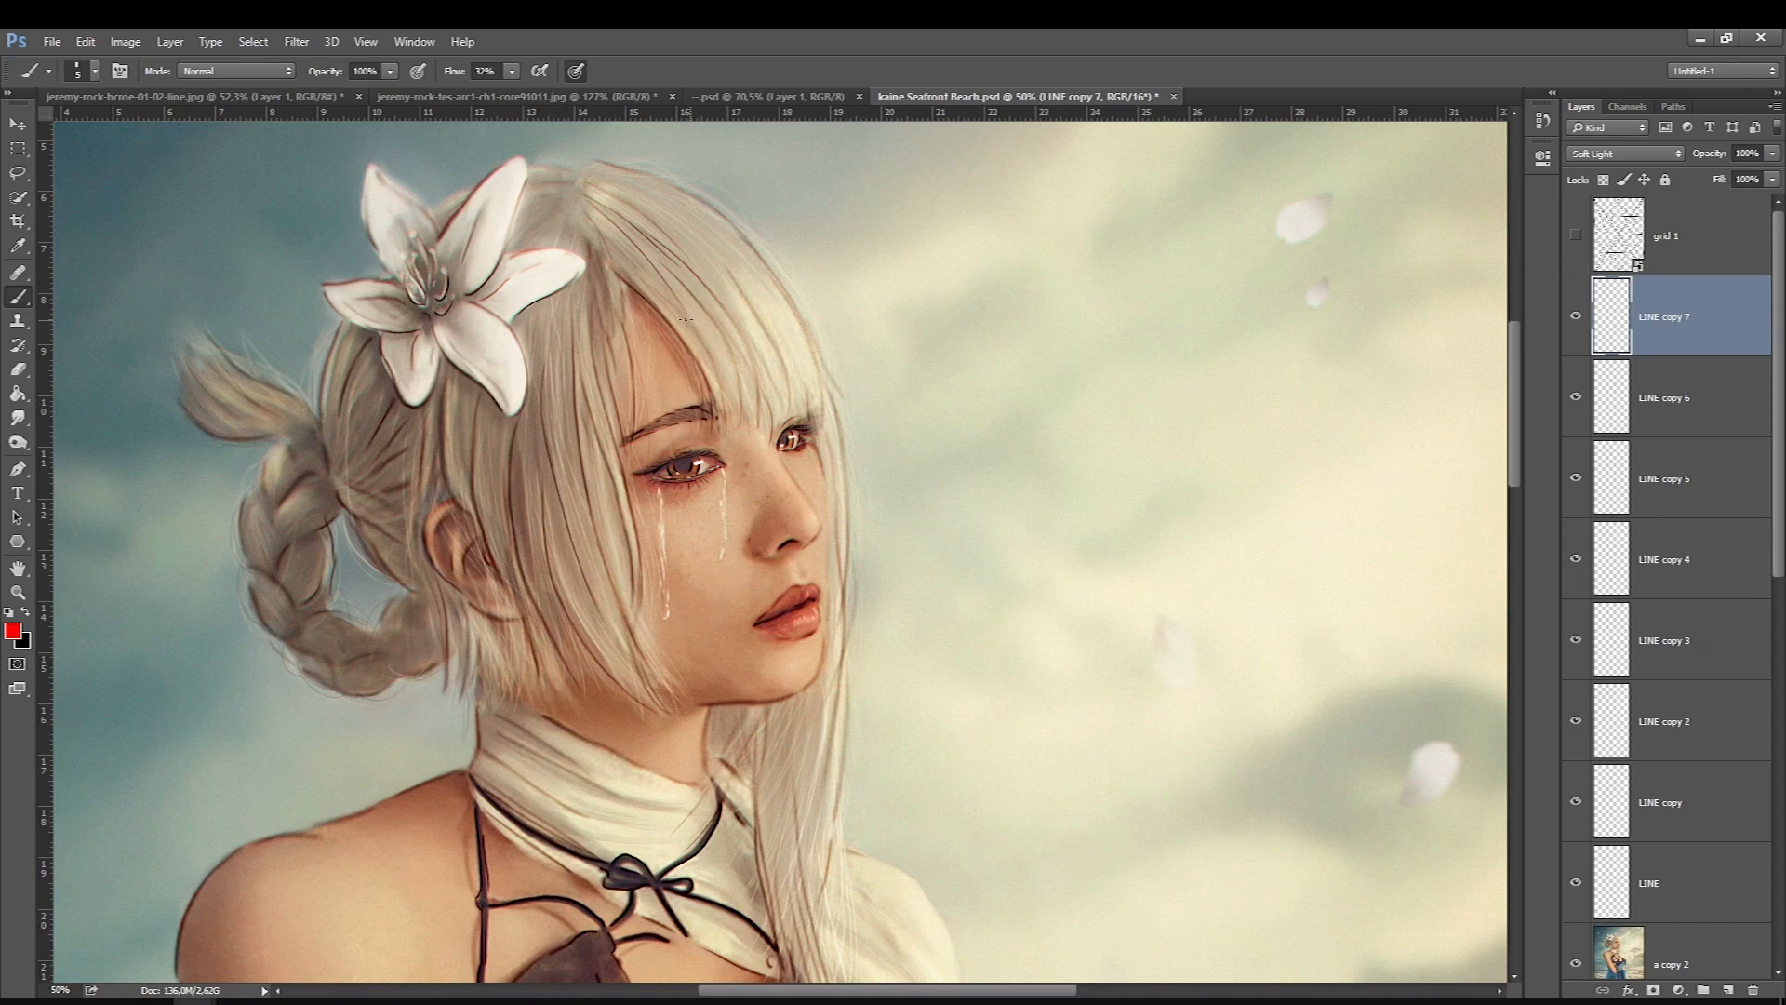
ctrl+click(642, 240)
drag(920, 631, 894, 597)
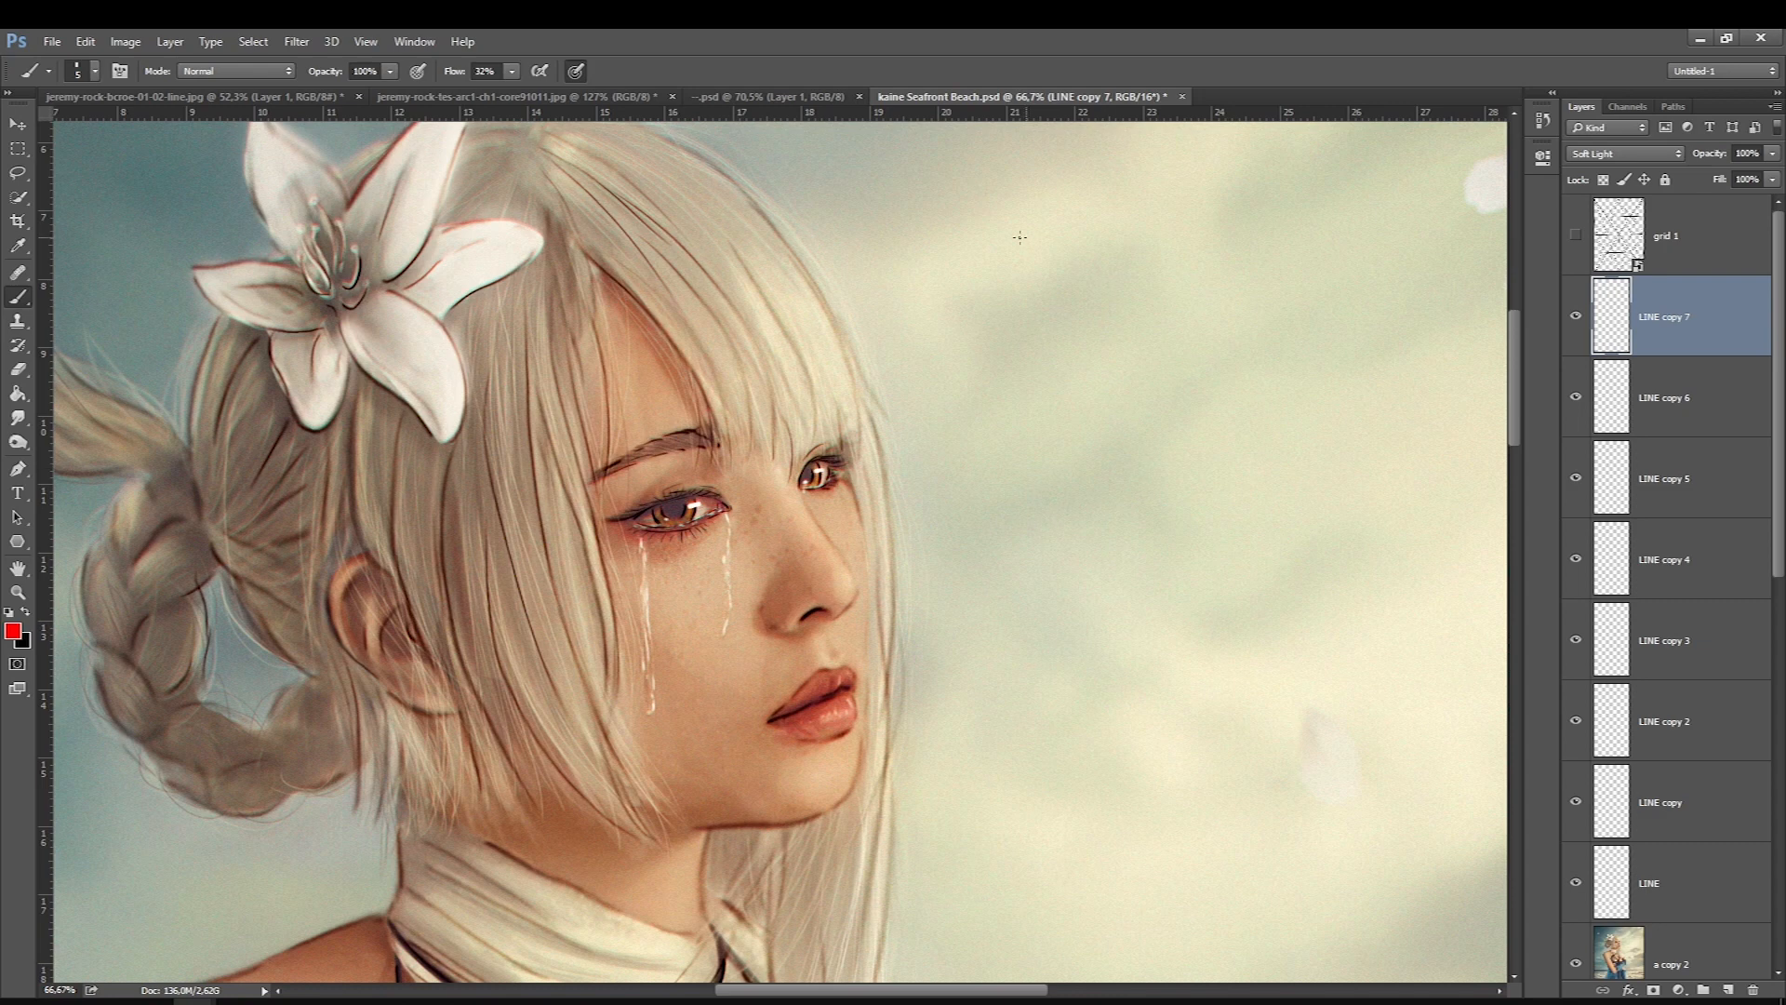
Close kaine Seafront Beach.psd without saving and go back to the Batman line-art document.
click(1182, 97)
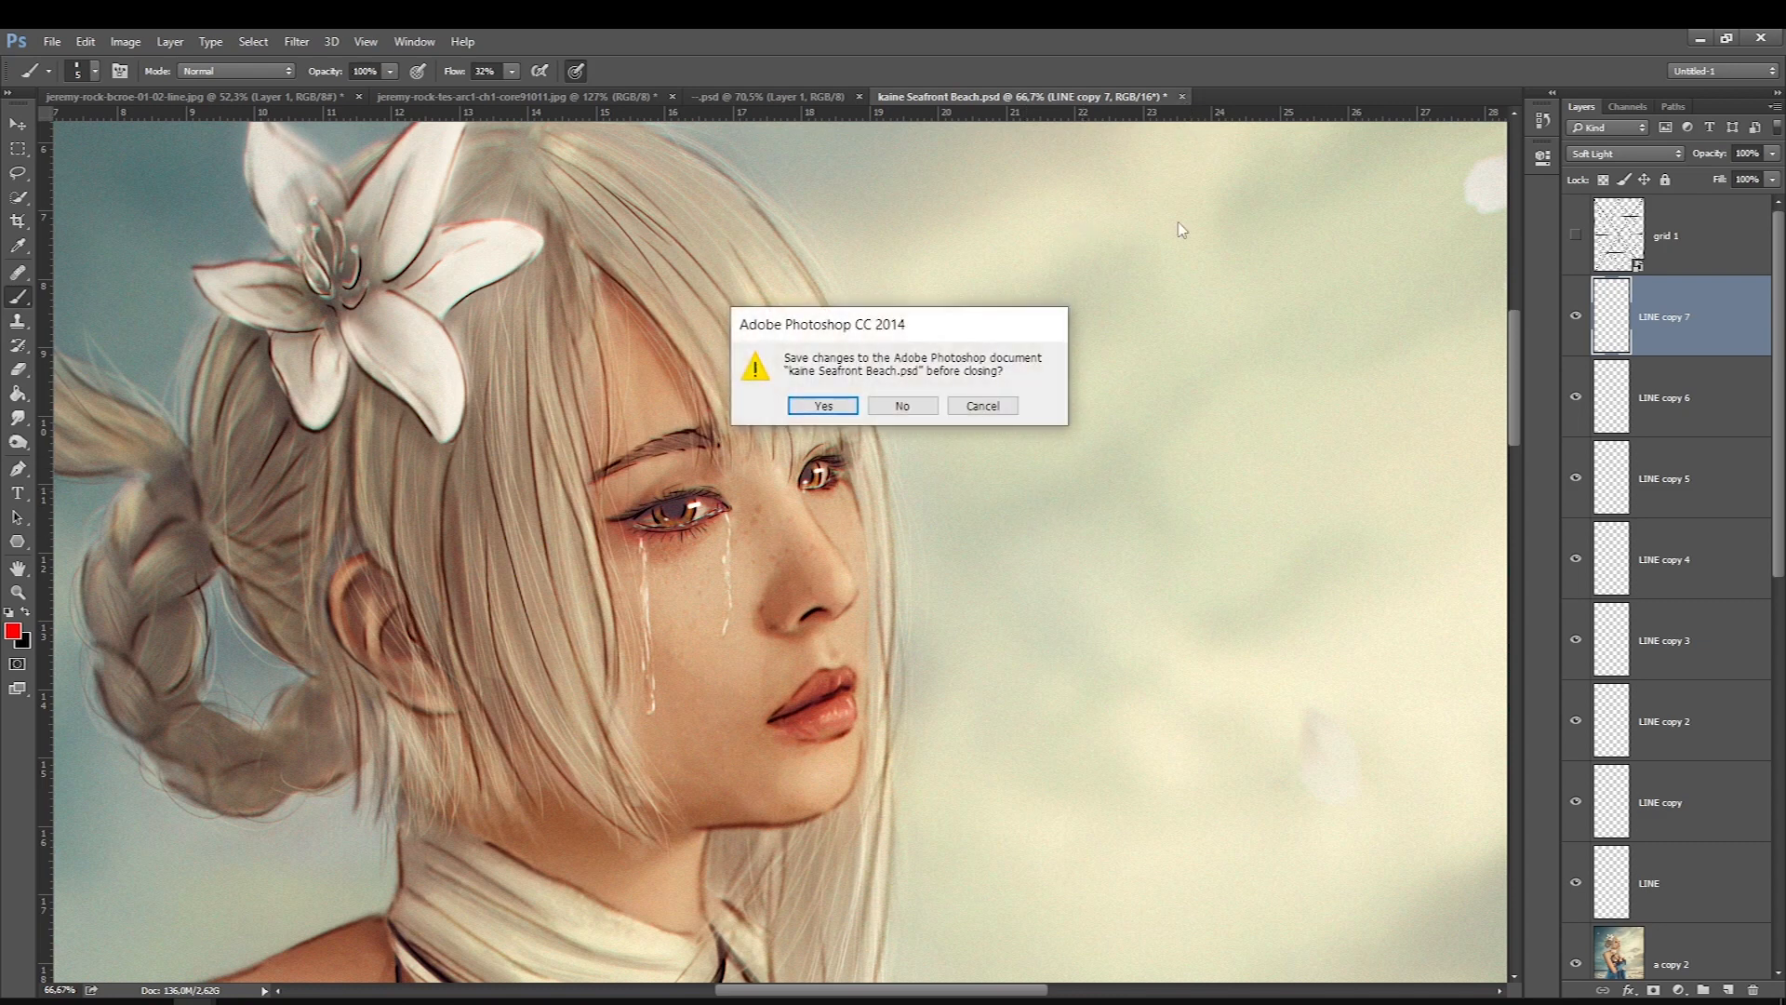
click(902, 406)
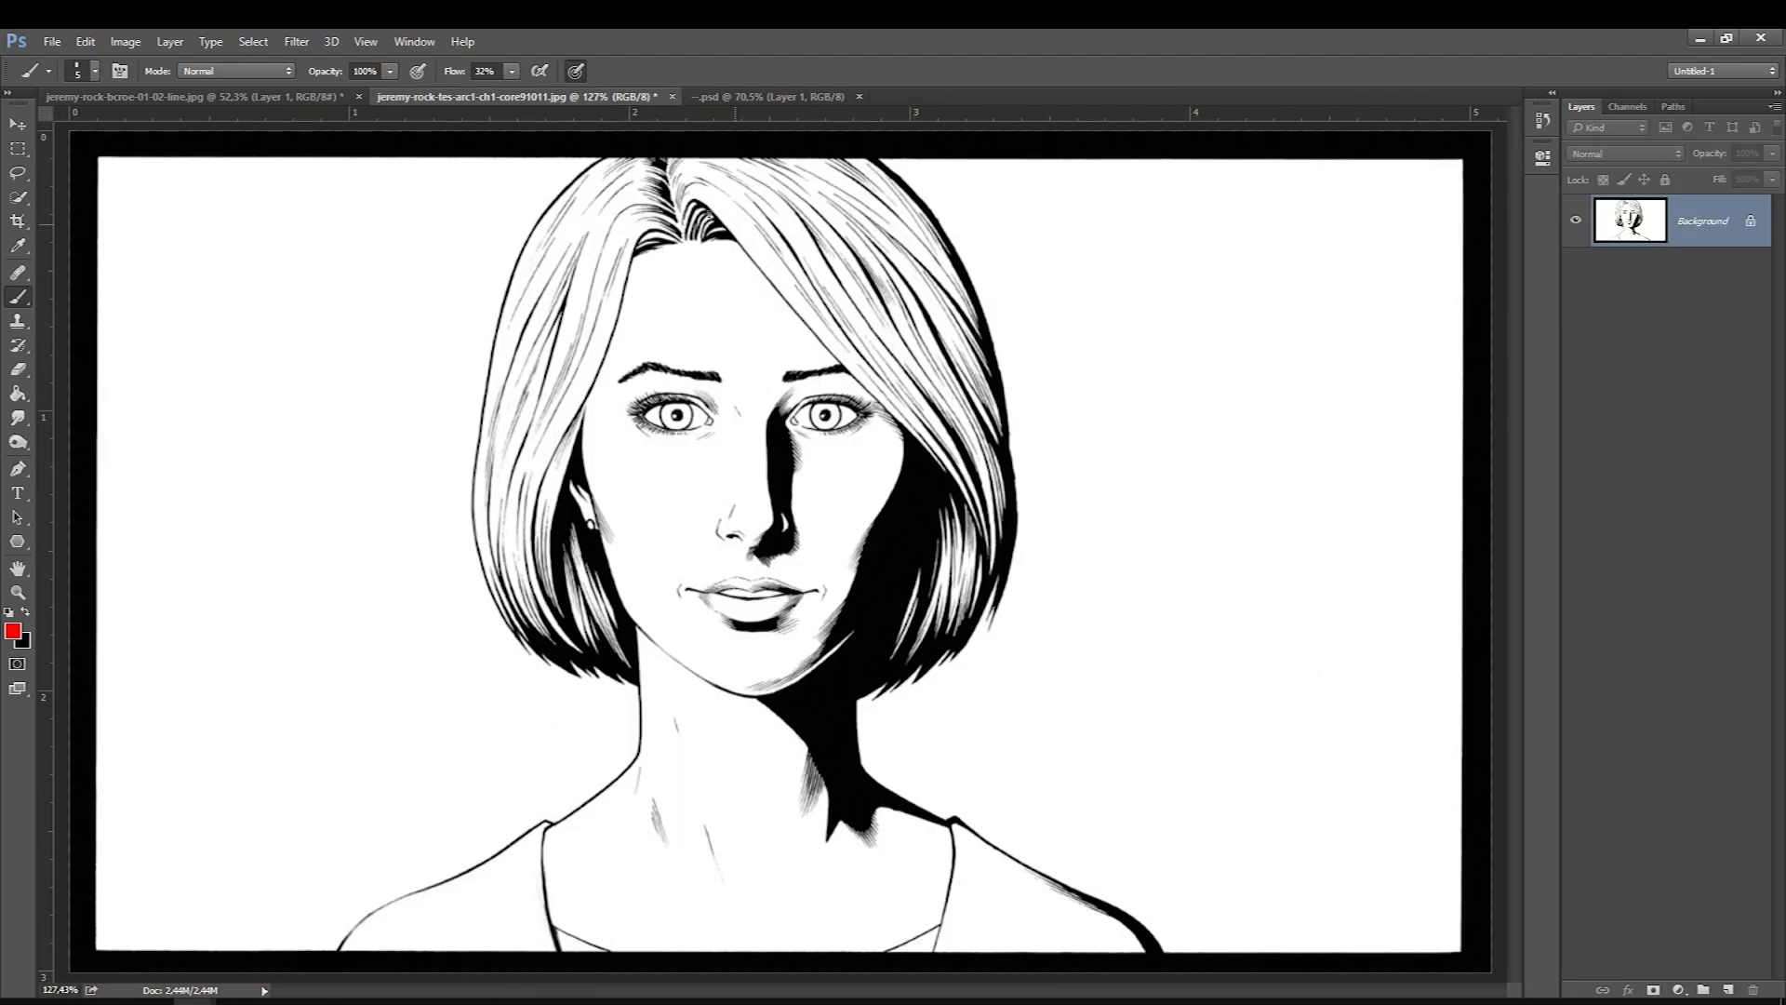
click(226, 102)
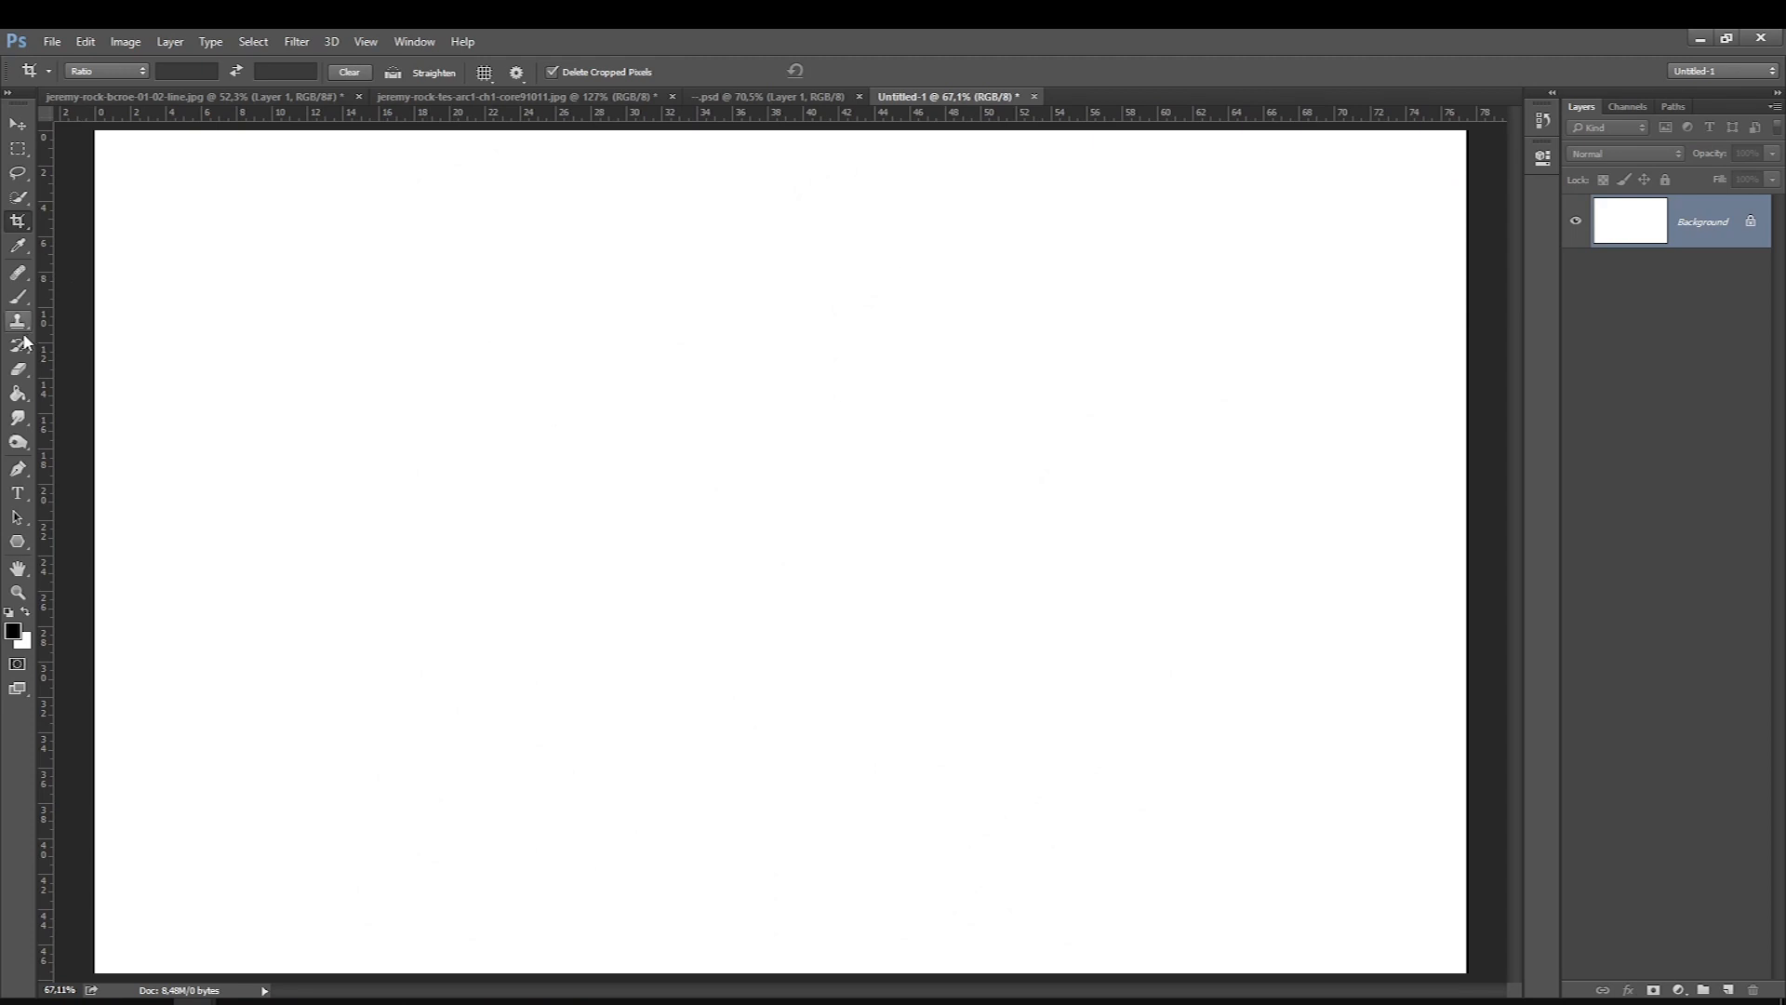
Draw a thin black circle outline on a new layer in the blank Untitled-1 document.
click(15, 277)
click(17, 297)
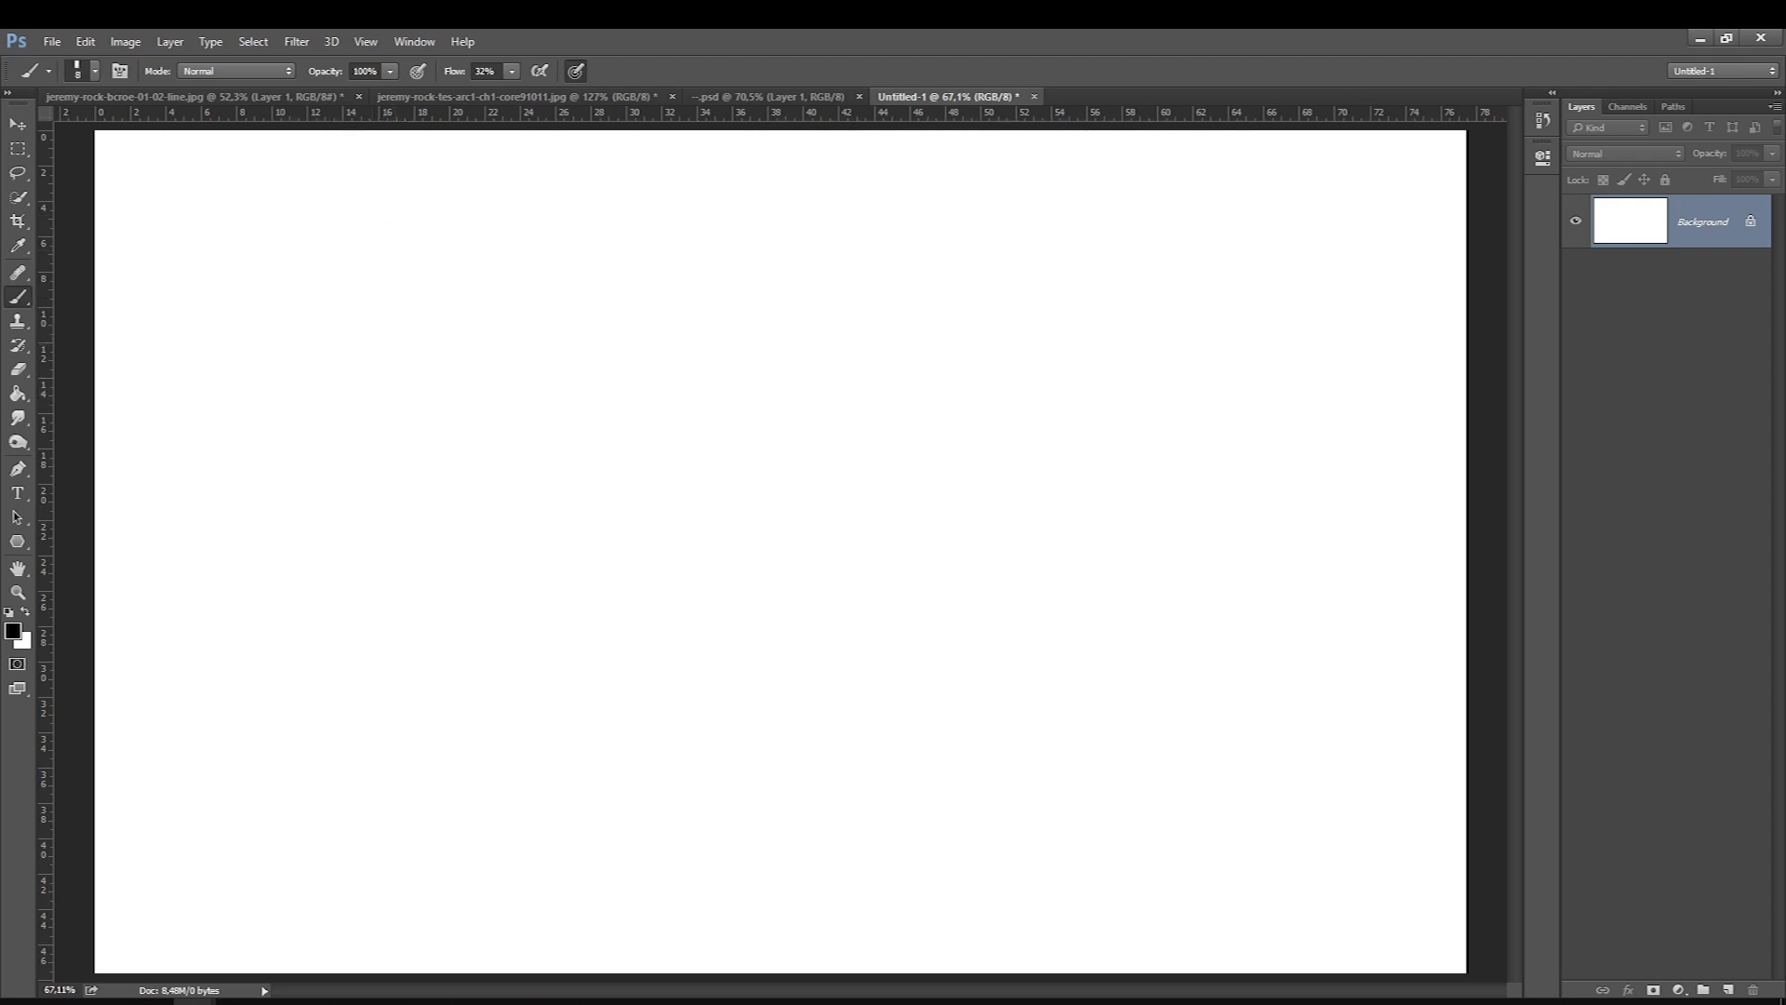
key(ctrl+shift+alt+n)
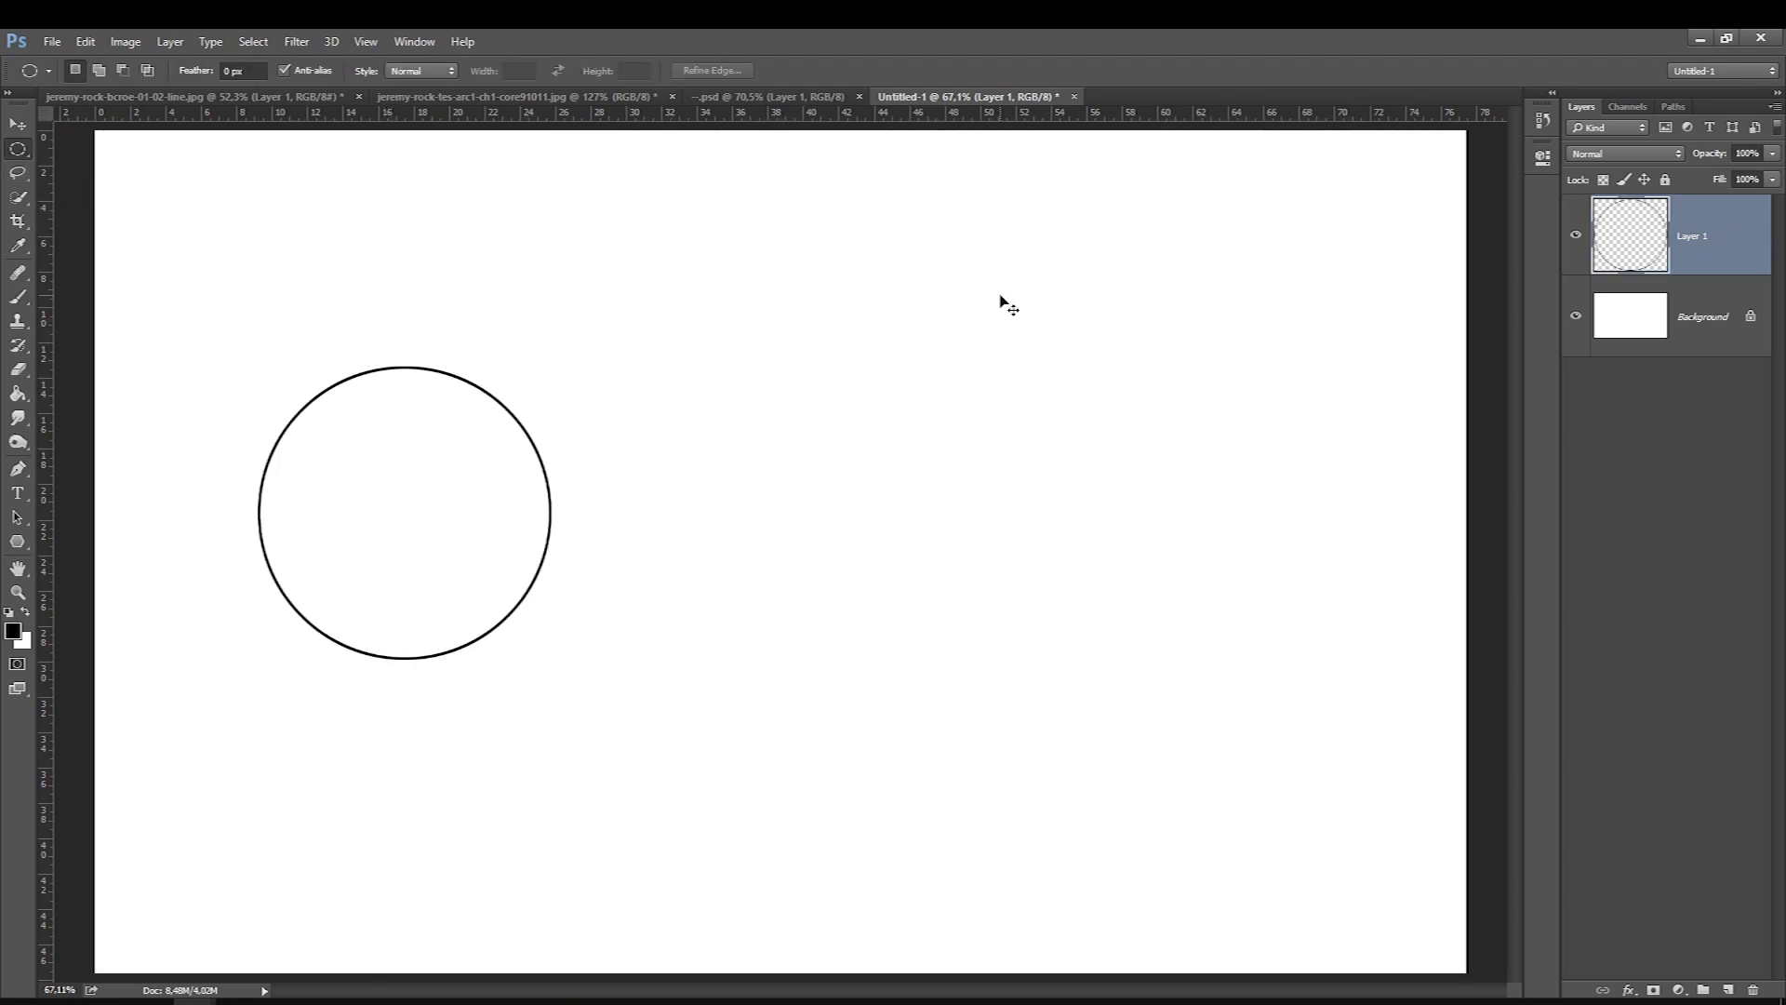
key(ctrl+1)
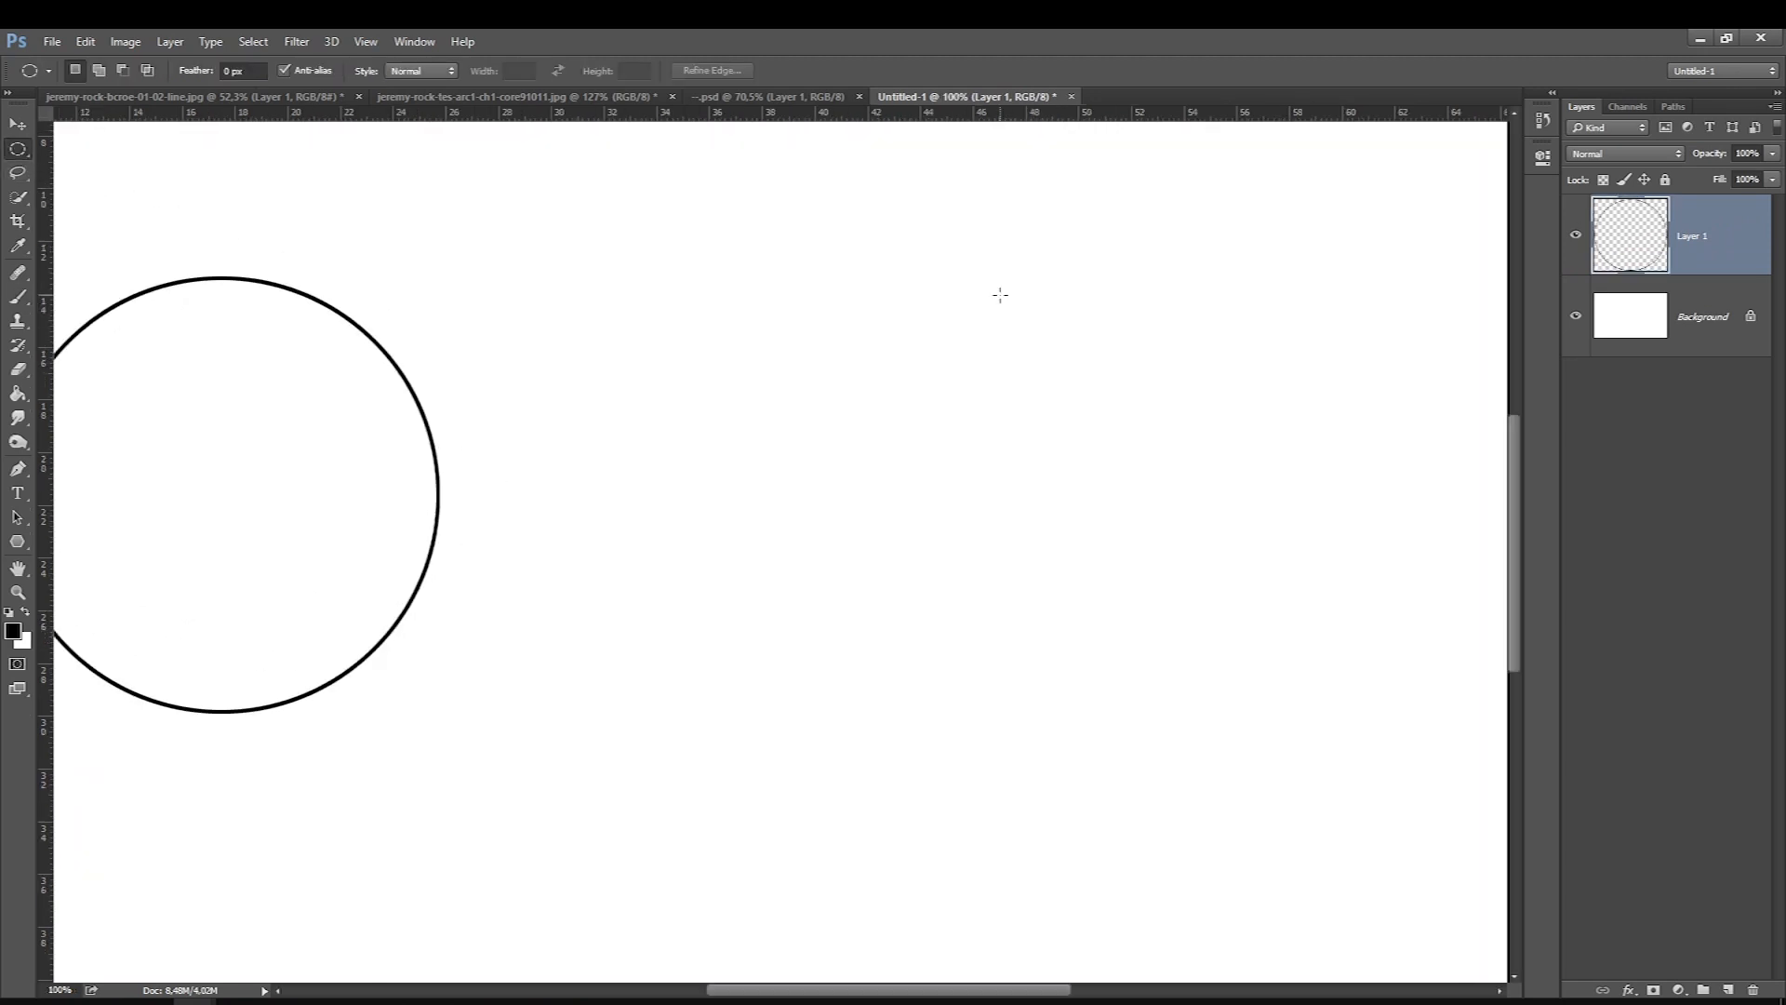
drag(753, 990, 609, 962)
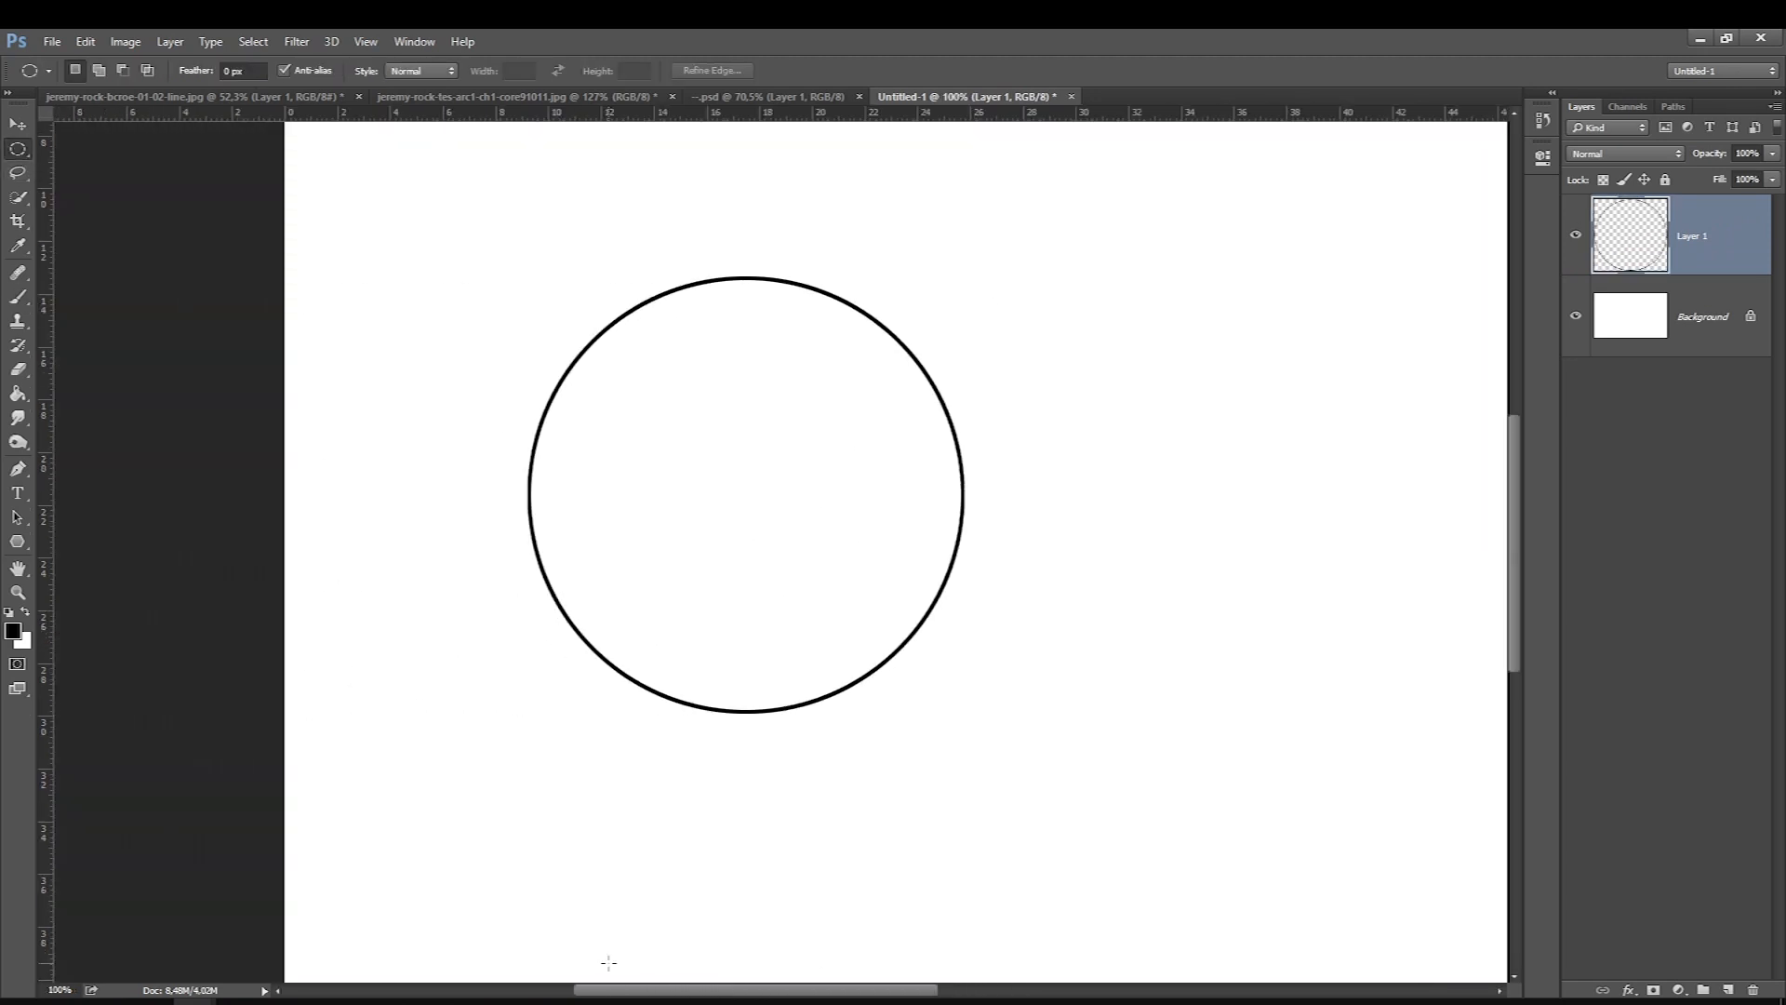
Add another layer above the circle and set the brush colour to hot pink.
click(1727, 990)
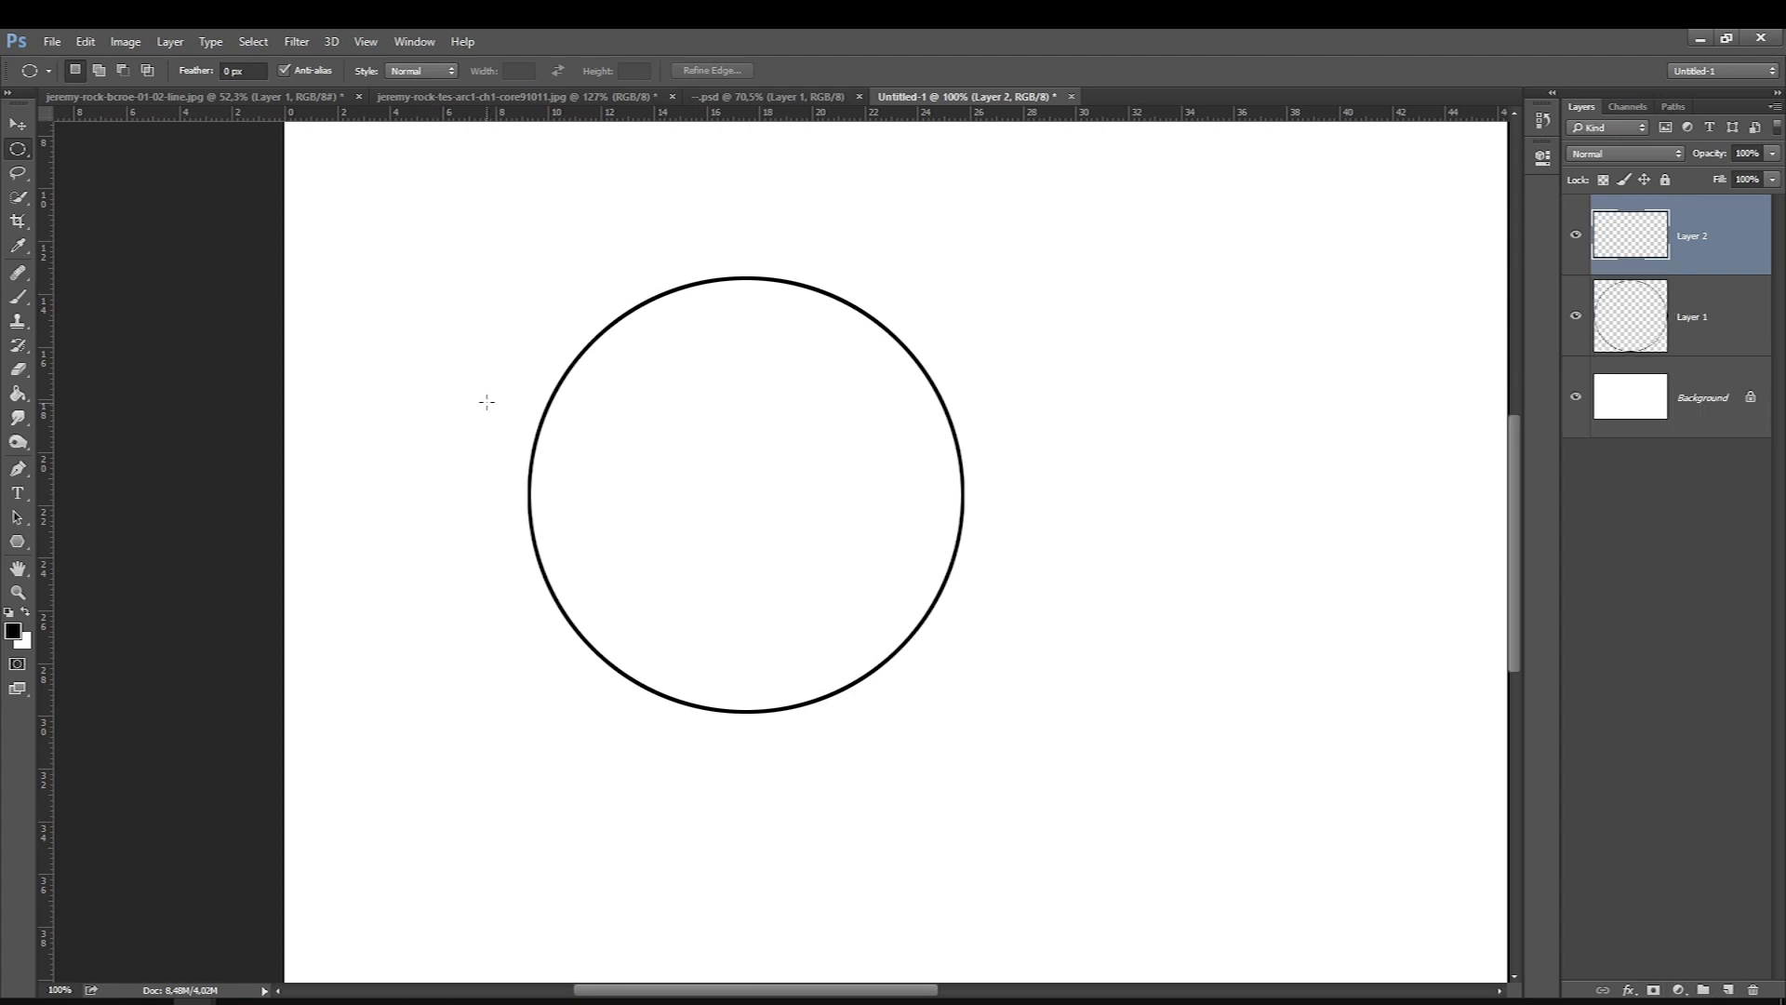
key(b)
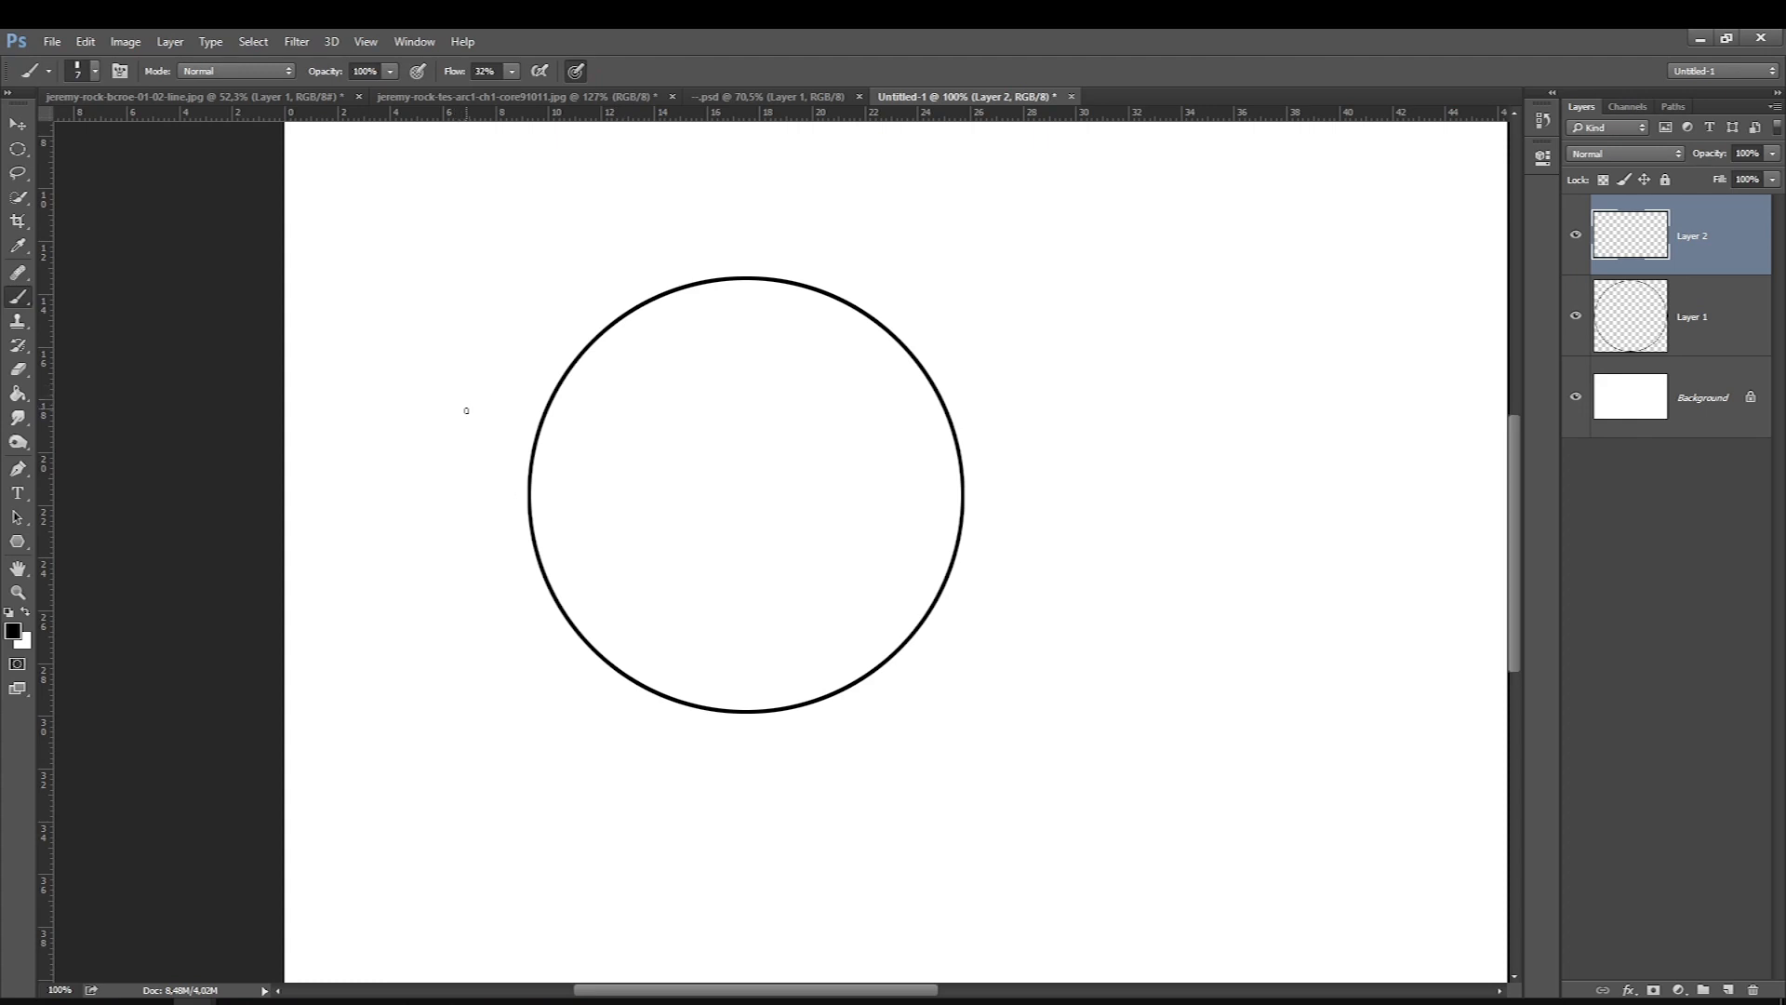
click(25, 611)
click(13, 631)
click(1252, 584)
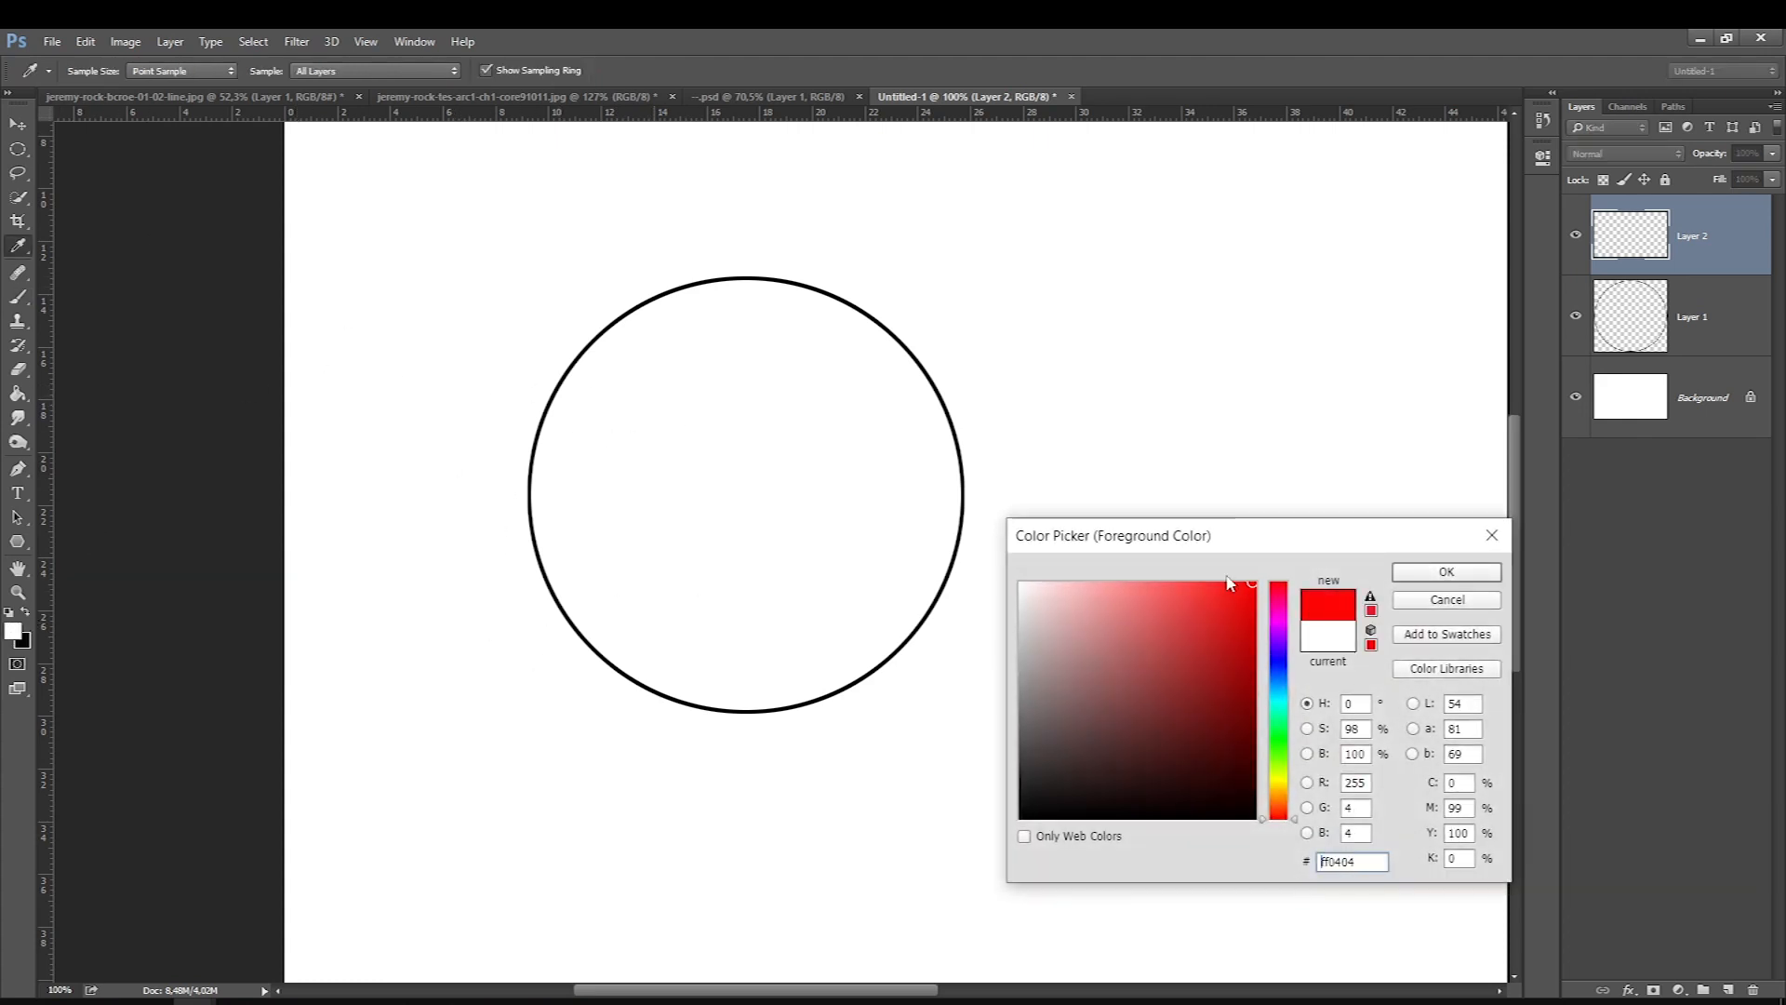
Paint a pink asterisk above the circle's upper-left side and, with a smaller brush, an arrow from it towards the circle.
drag(489, 178, 453, 237)
mouse_move(448, 182)
mouse_down()
mouse_move(494, 231)
mouse_move(467, 212)
mouse_move(505, 204)
mouse_move(430, 211)
mouse_move(557, 316)
mouse_up()
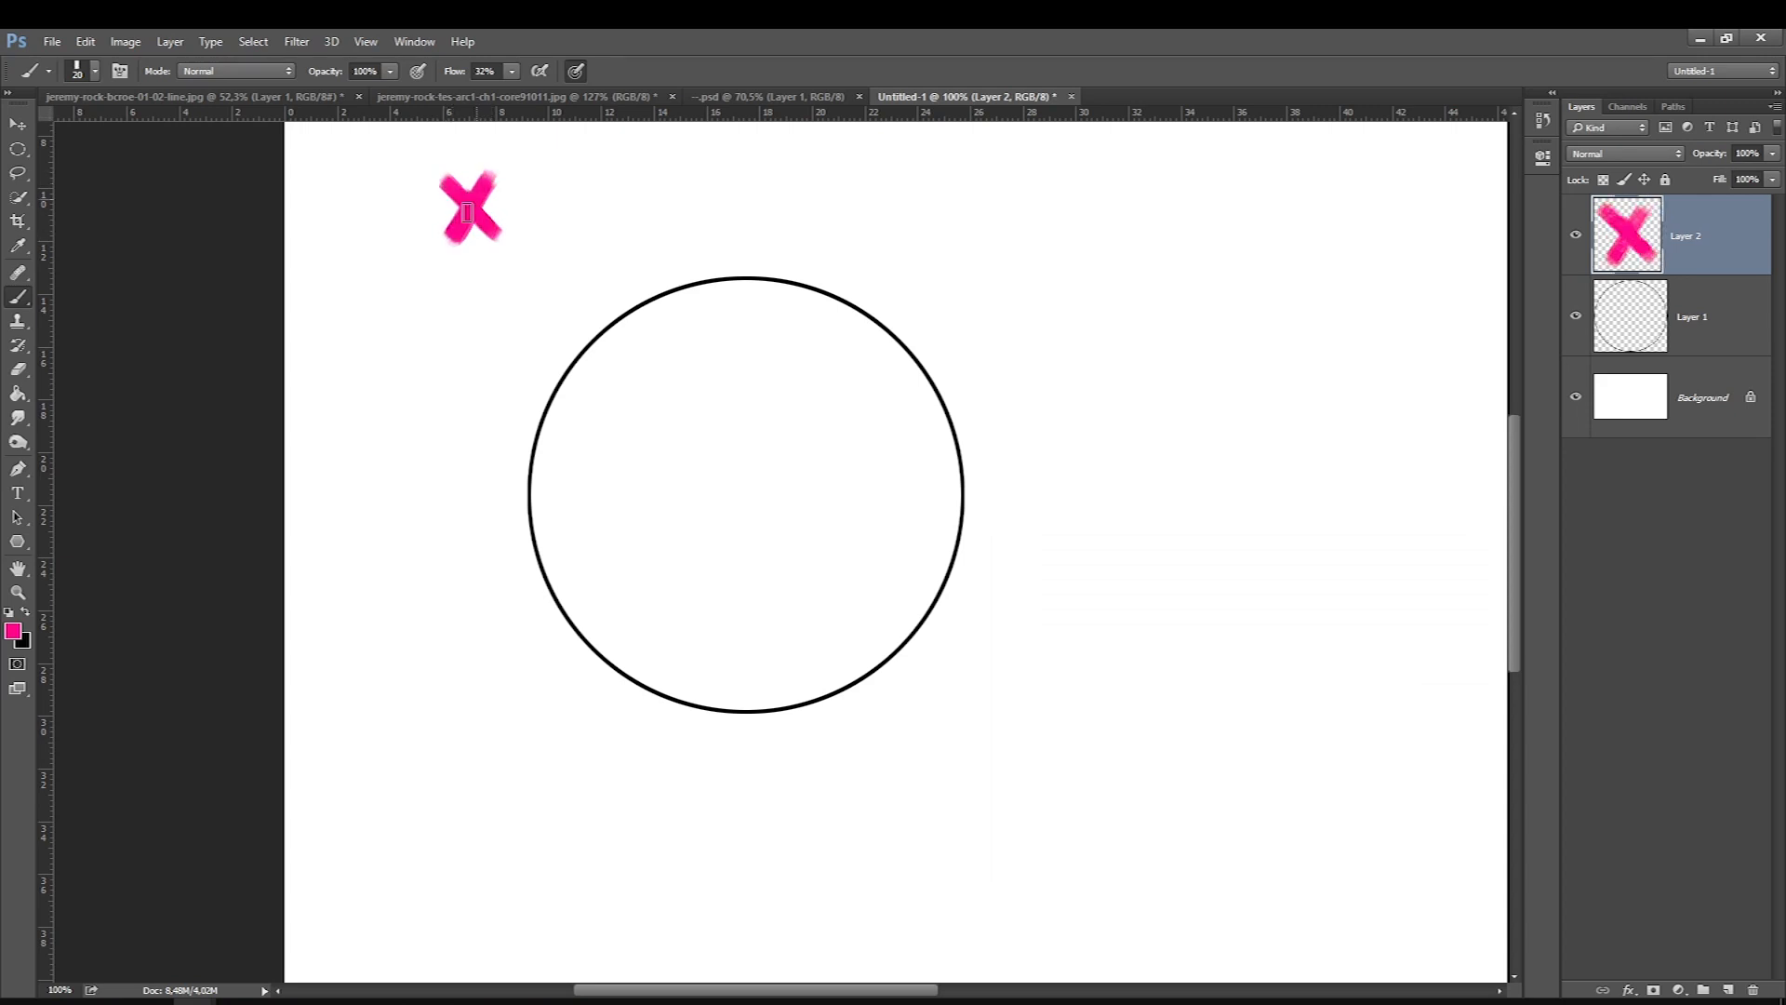
key(bracketleft)
key(bracketleft)
drag(554, 289, 558, 319)
drag(533, 311, 558, 318)
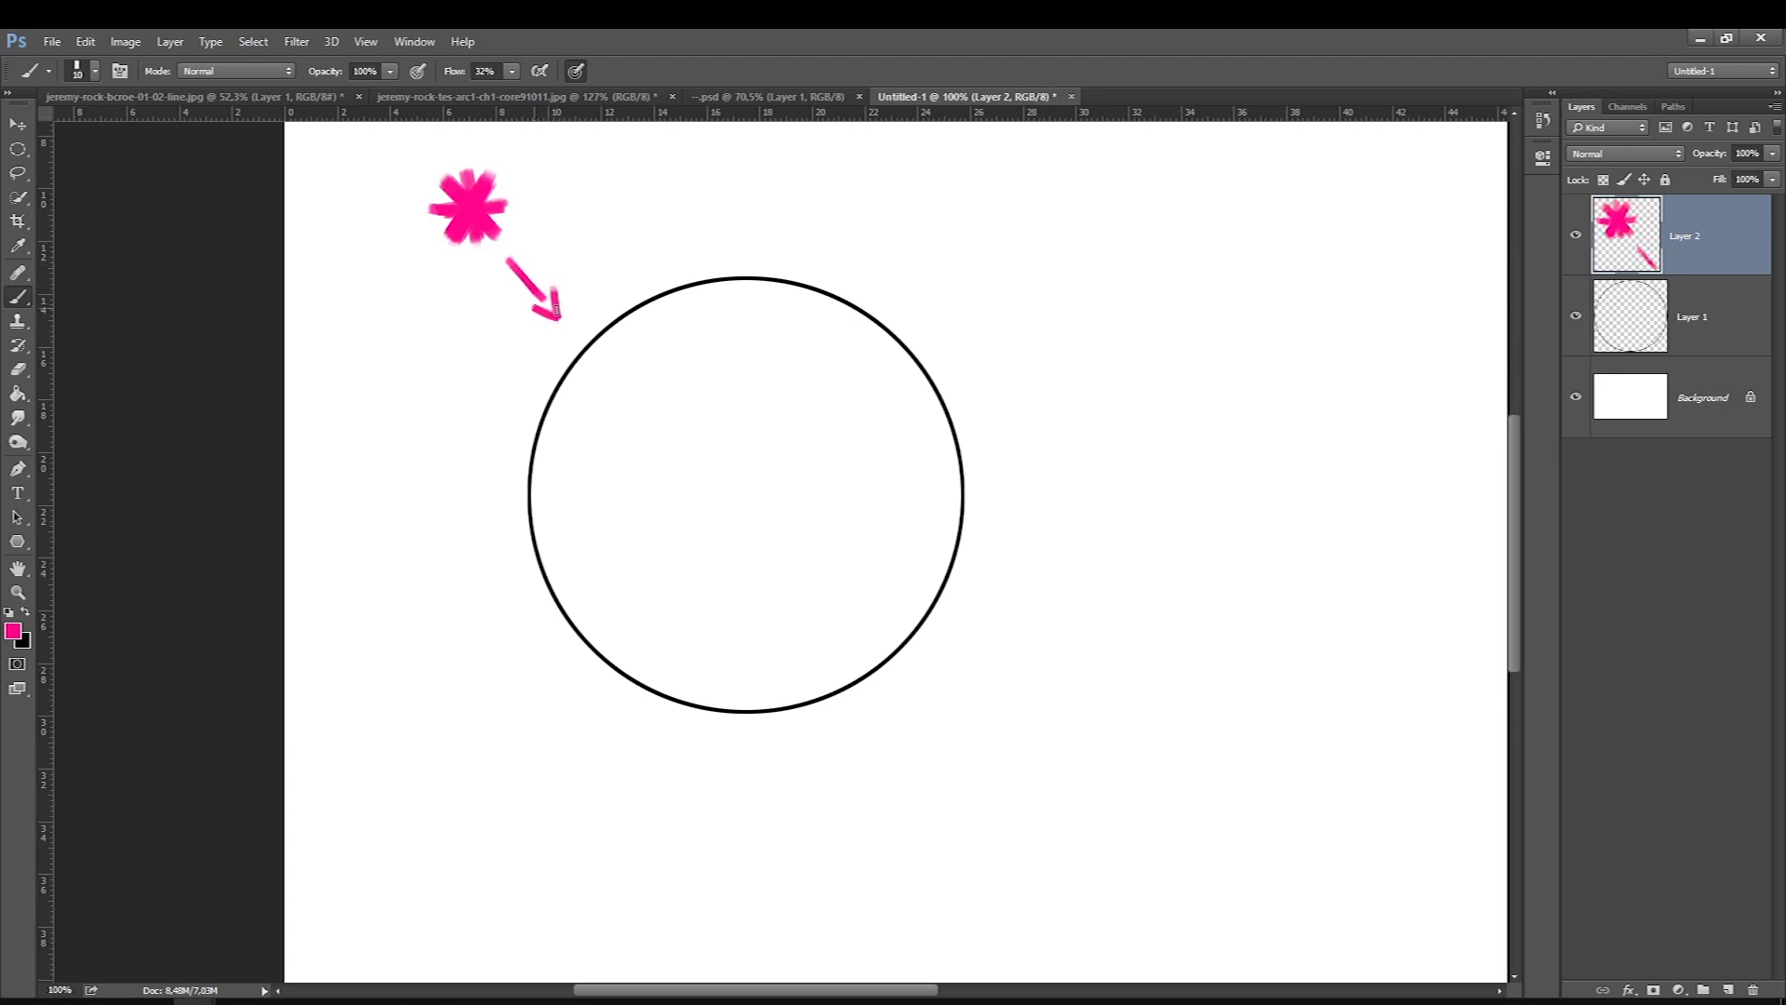
Set the brush colour to black and add a new empty layer directly above the circle's layer.
click(27, 613)
click(1642, 342)
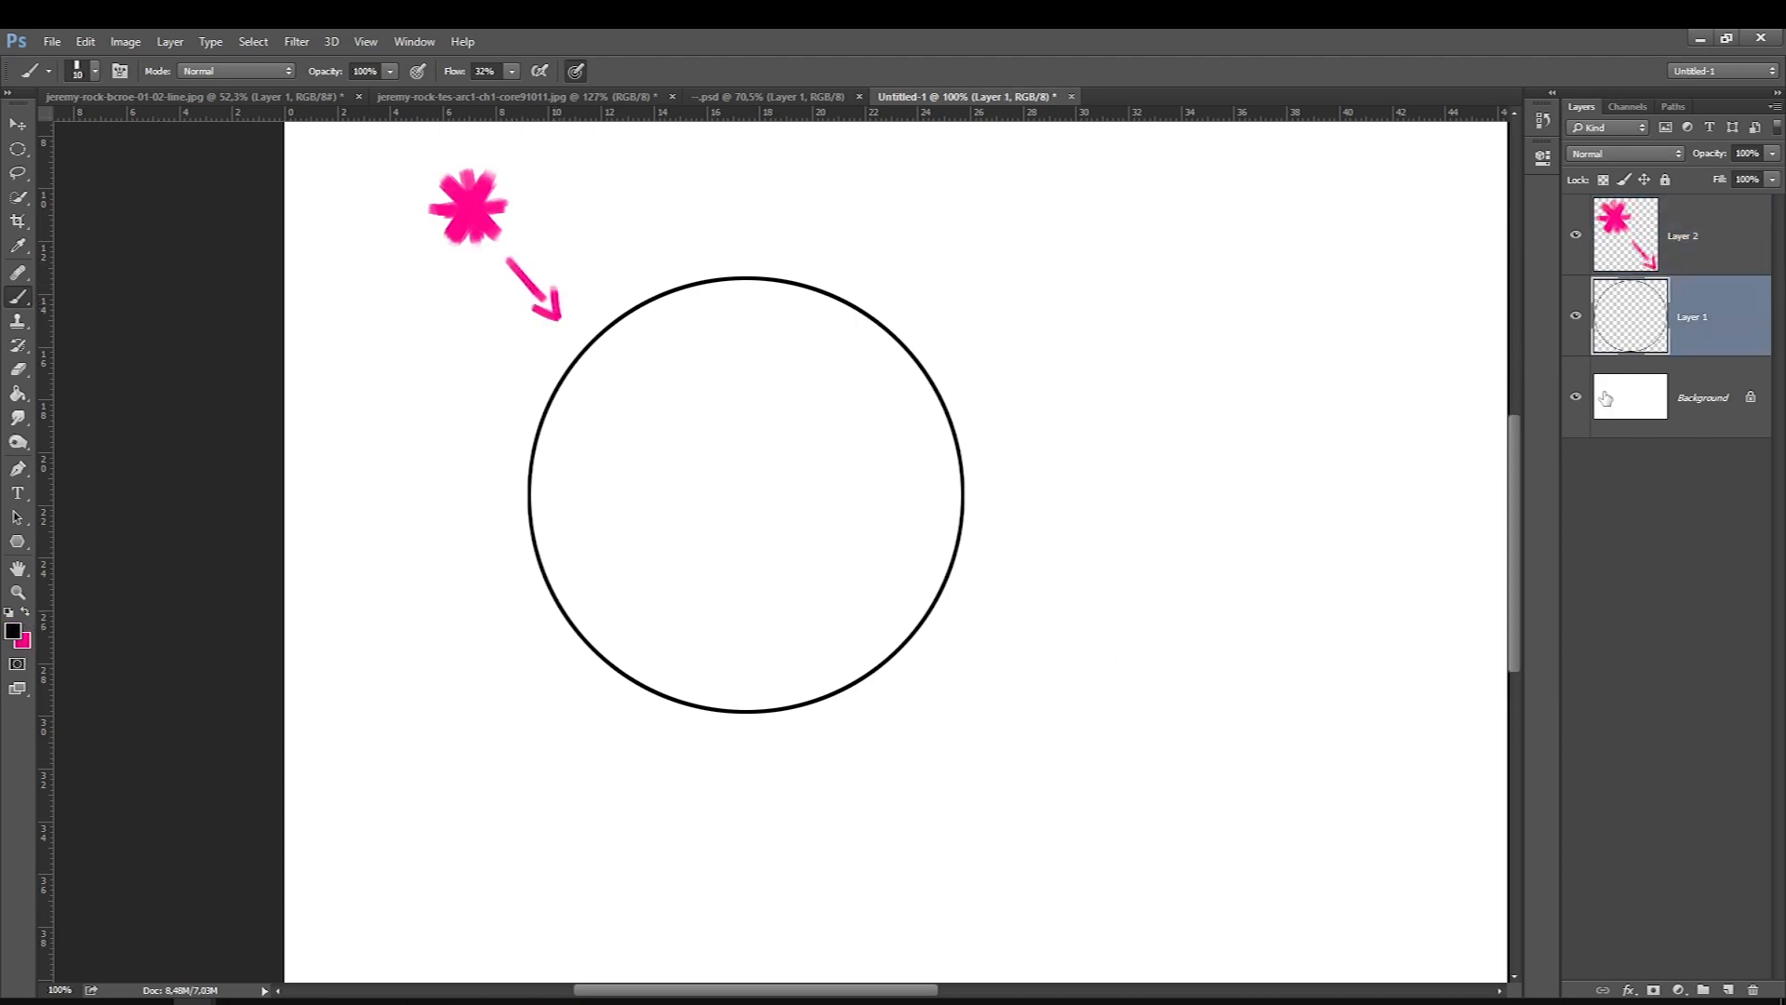
click(1728, 990)
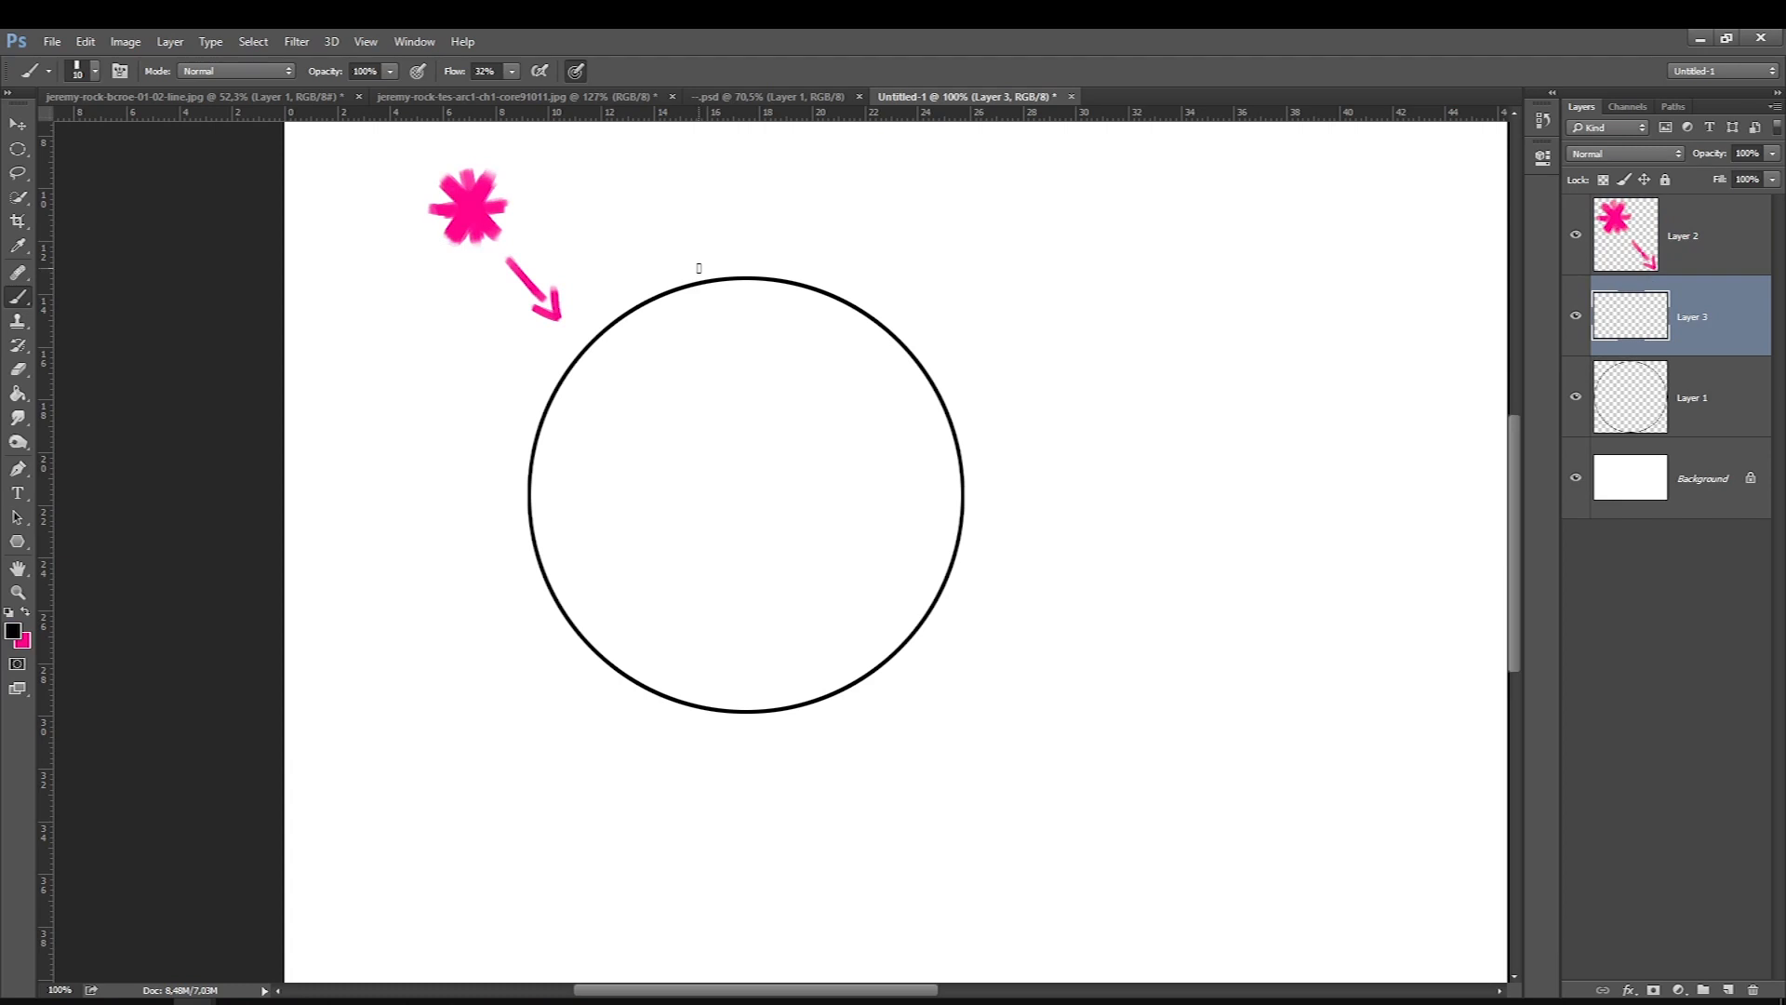
Thicken the circle's outline along its lower-right side, opposite the light source, tapering the added black line at both ends.
drag(935, 397, 959, 450)
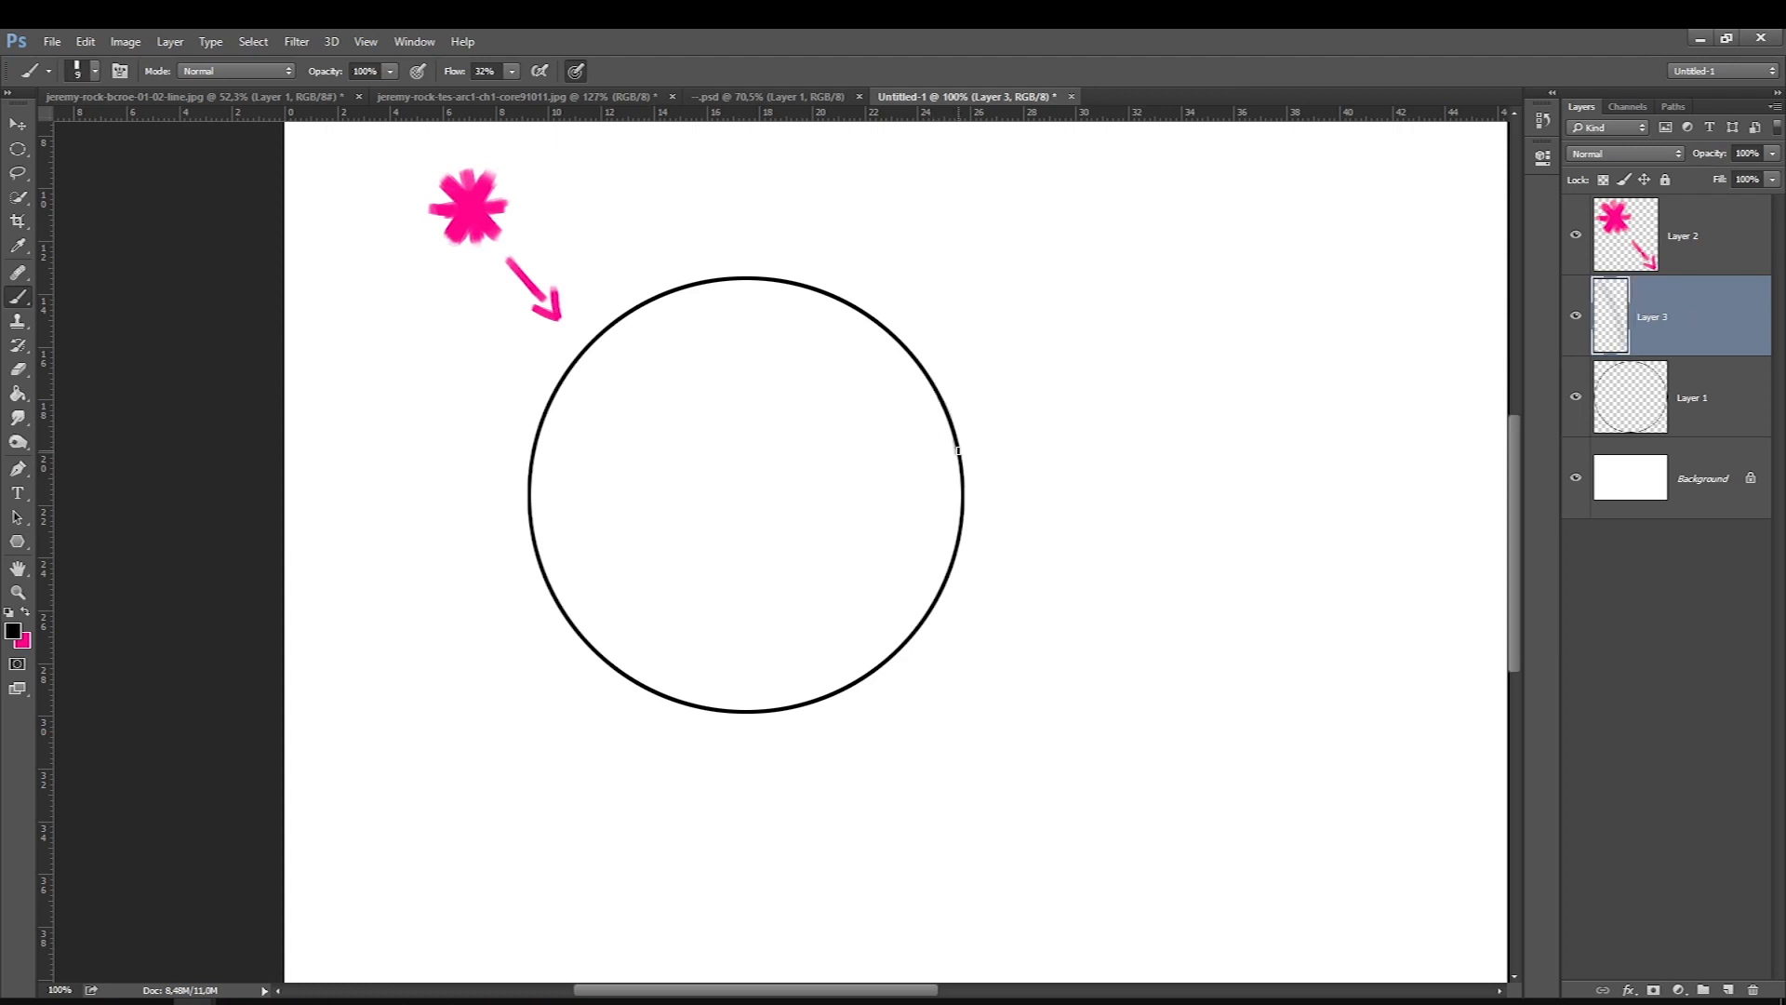
mouse_move(928, 376)
mouse_down()
mouse_move(959, 464)
mouse_move(948, 421)
mouse_move(954, 532)
mouse_move(941, 402)
mouse_up()
mouse_move(952, 465)
mouse_down()
mouse_move(942, 572)
mouse_move(951, 559)
mouse_move(925, 610)
mouse_up()
drag(949, 535, 892, 652)
mouse_move(938, 595)
mouse_down()
mouse_move(917, 493)
mouse_move(914, 622)
mouse_move(789, 707)
mouse_move(874, 670)
mouse_move(839, 684)
mouse_move(890, 653)
mouse_move(719, 709)
mouse_move(839, 688)
mouse_move(820, 695)
mouse_move(693, 707)
mouse_up()
mouse_move(832, 688)
mouse_down()
mouse_move(688, 707)
mouse_move(637, 688)
mouse_move(737, 710)
mouse_move(590, 651)
mouse_up()
drag(948, 435, 930, 382)
With a small eraser at 28% opacity, fade the outline on Layer 1 along the circle's upper-left side facing the light.
click(17, 368)
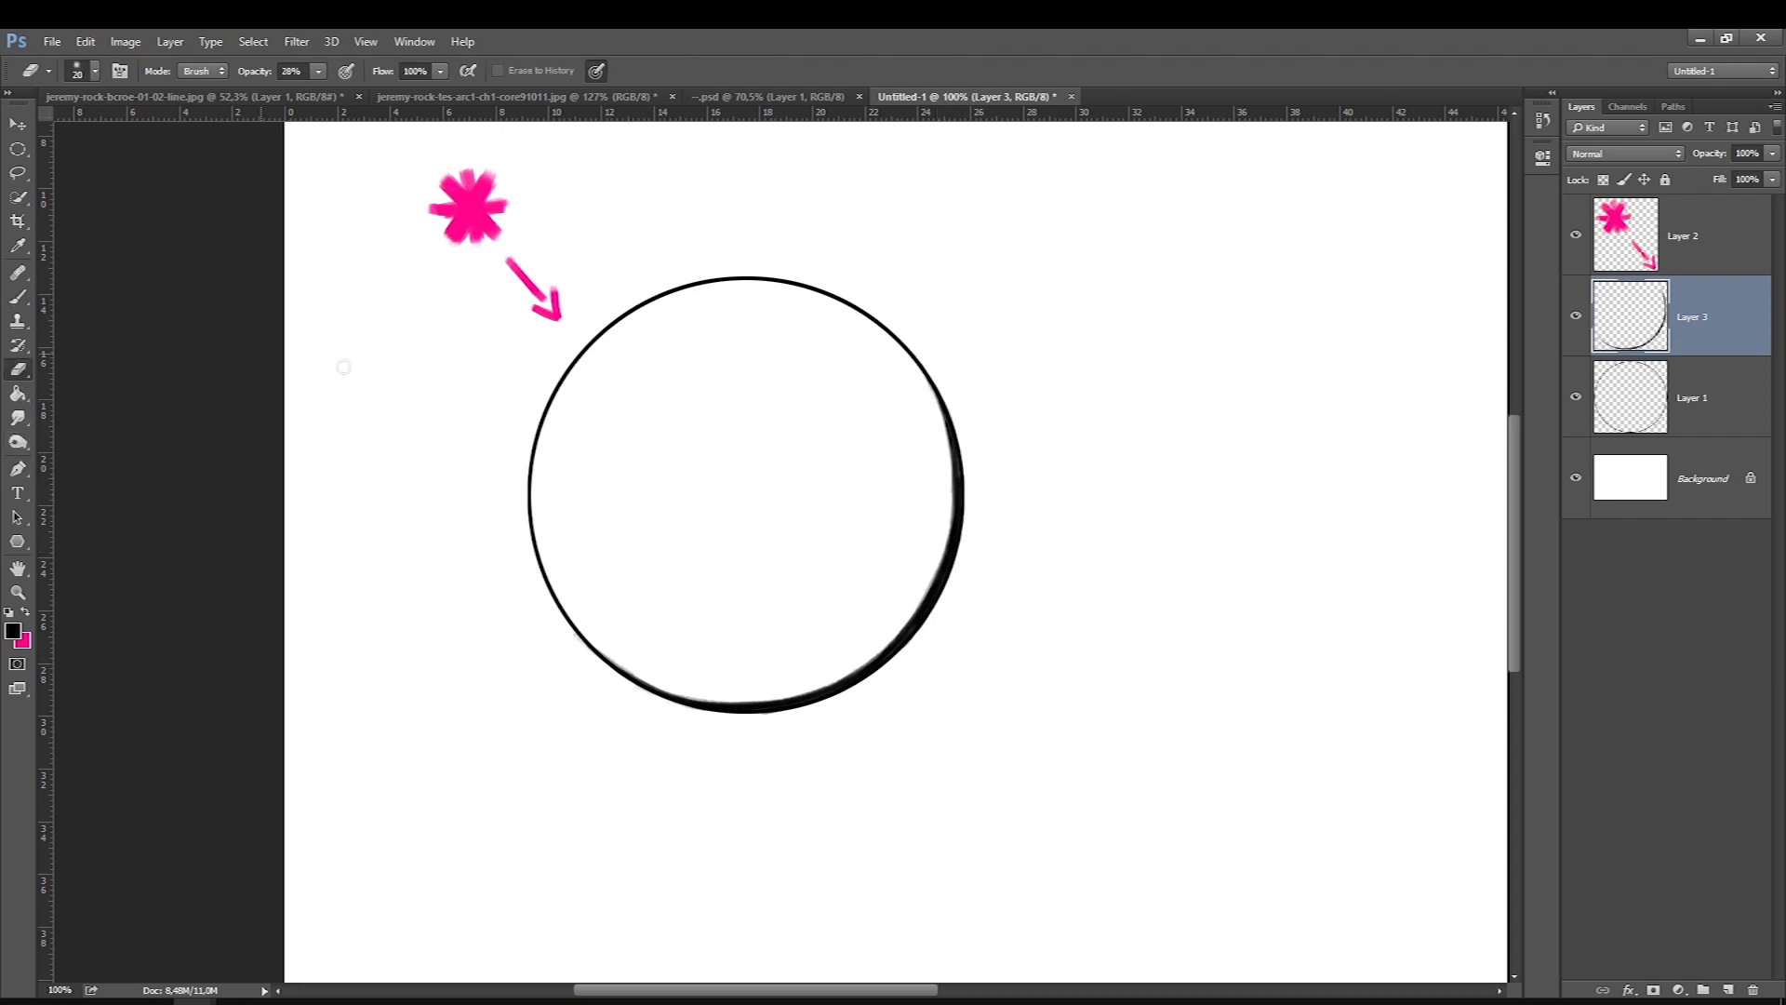
click(1637, 400)
key([)
key([)
key([)
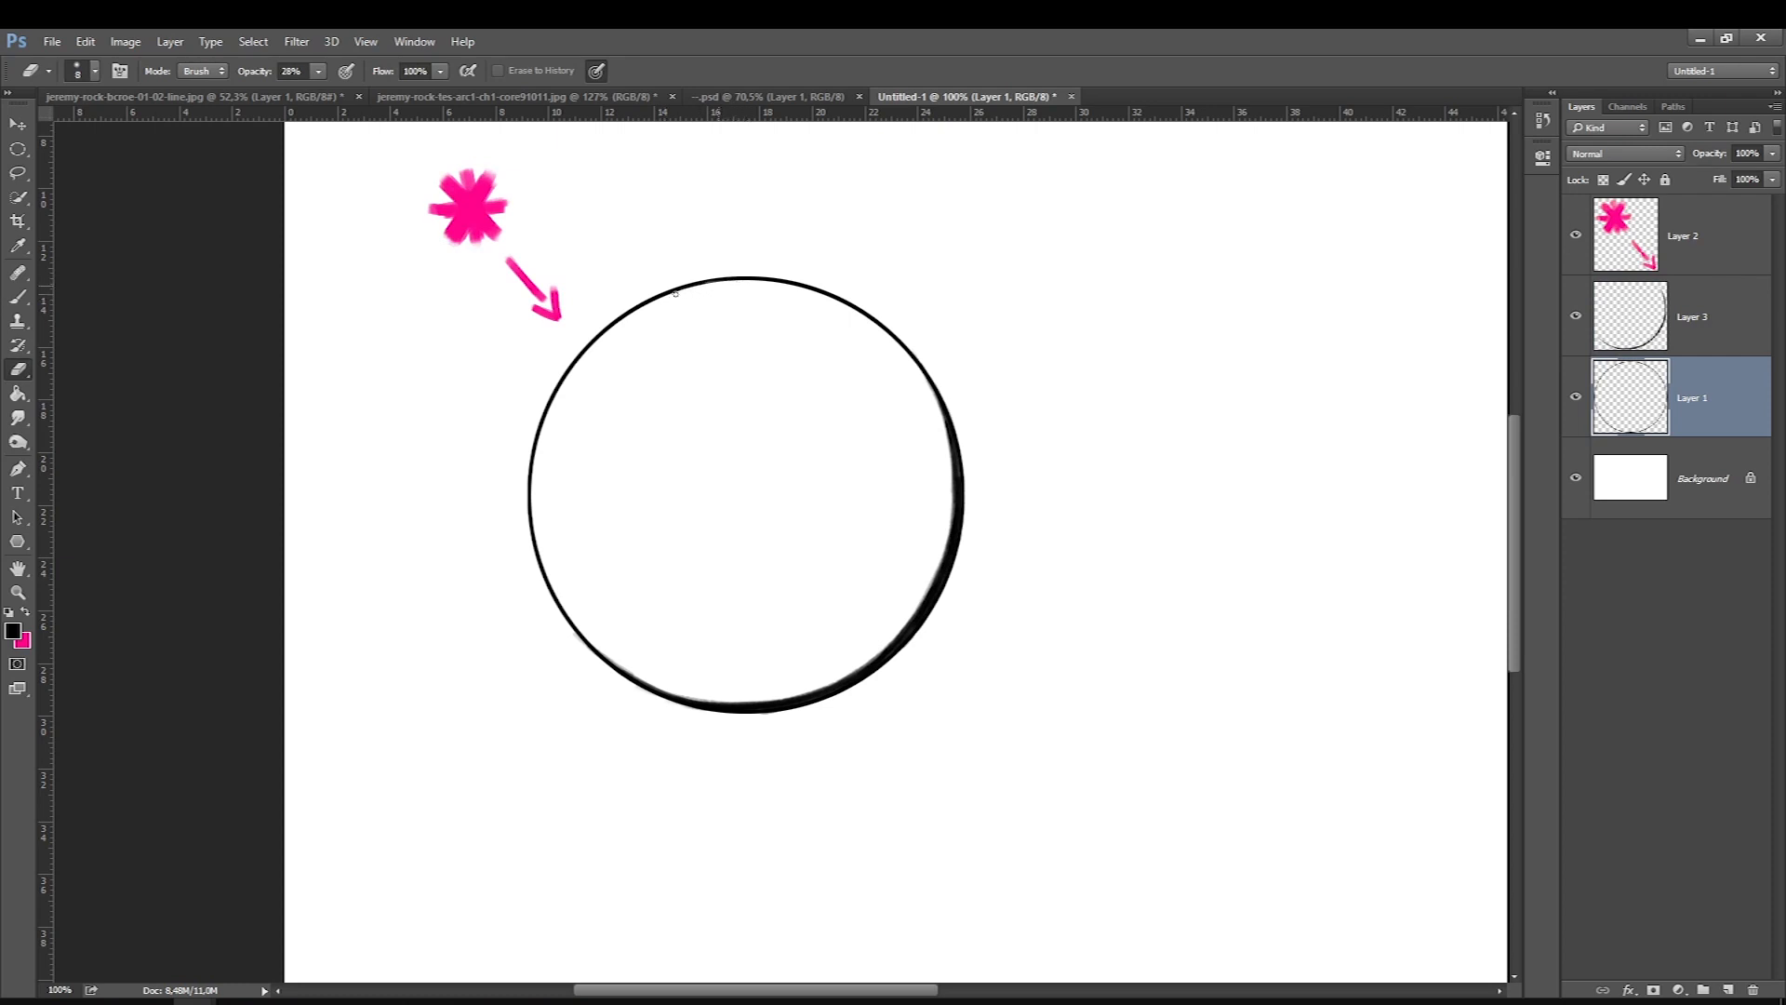
drag(708, 282, 608, 327)
mouse_move(613, 324)
mouse_down()
mouse_move(568, 372)
mouse_move(584, 351)
mouse_up()
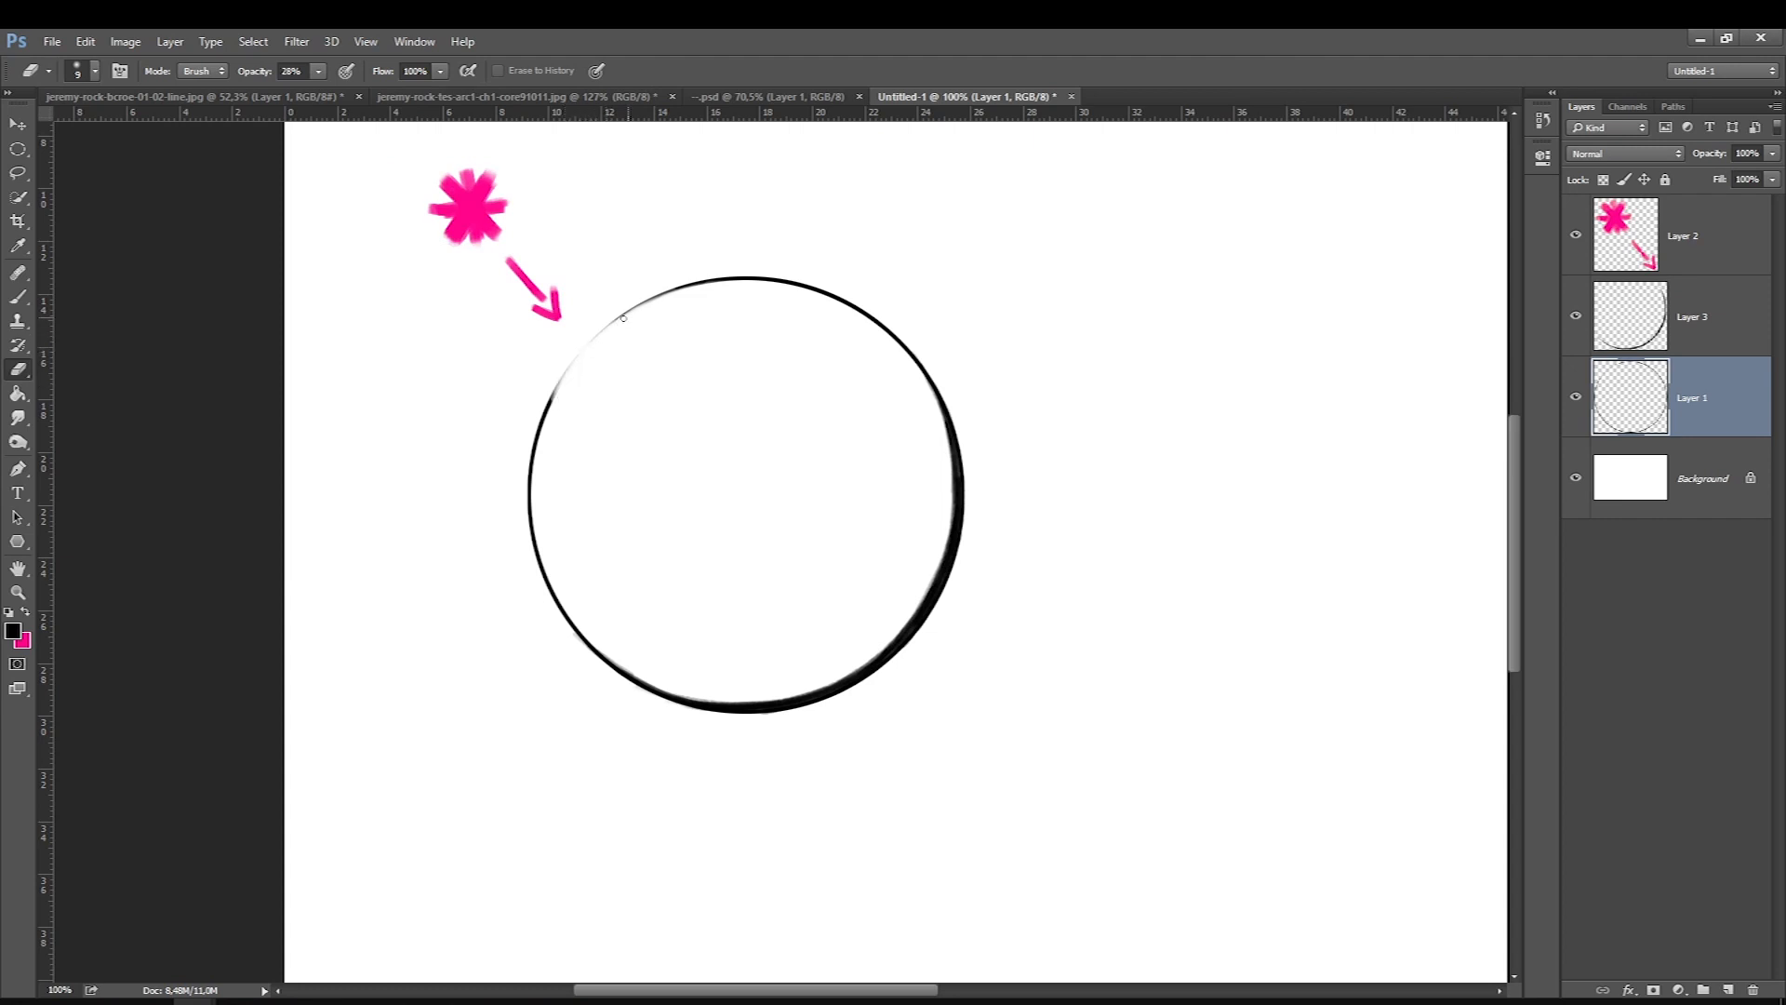
drag(673, 295, 684, 289)
drag(551, 412, 541, 428)
mouse_move(548, 430)
mouse_down()
mouse_move(542, 428)
mouse_move(535, 515)
mouse_move(544, 431)
mouse_up()
Open the document's history, enlarge its list and look through the earlier states.
key(b)
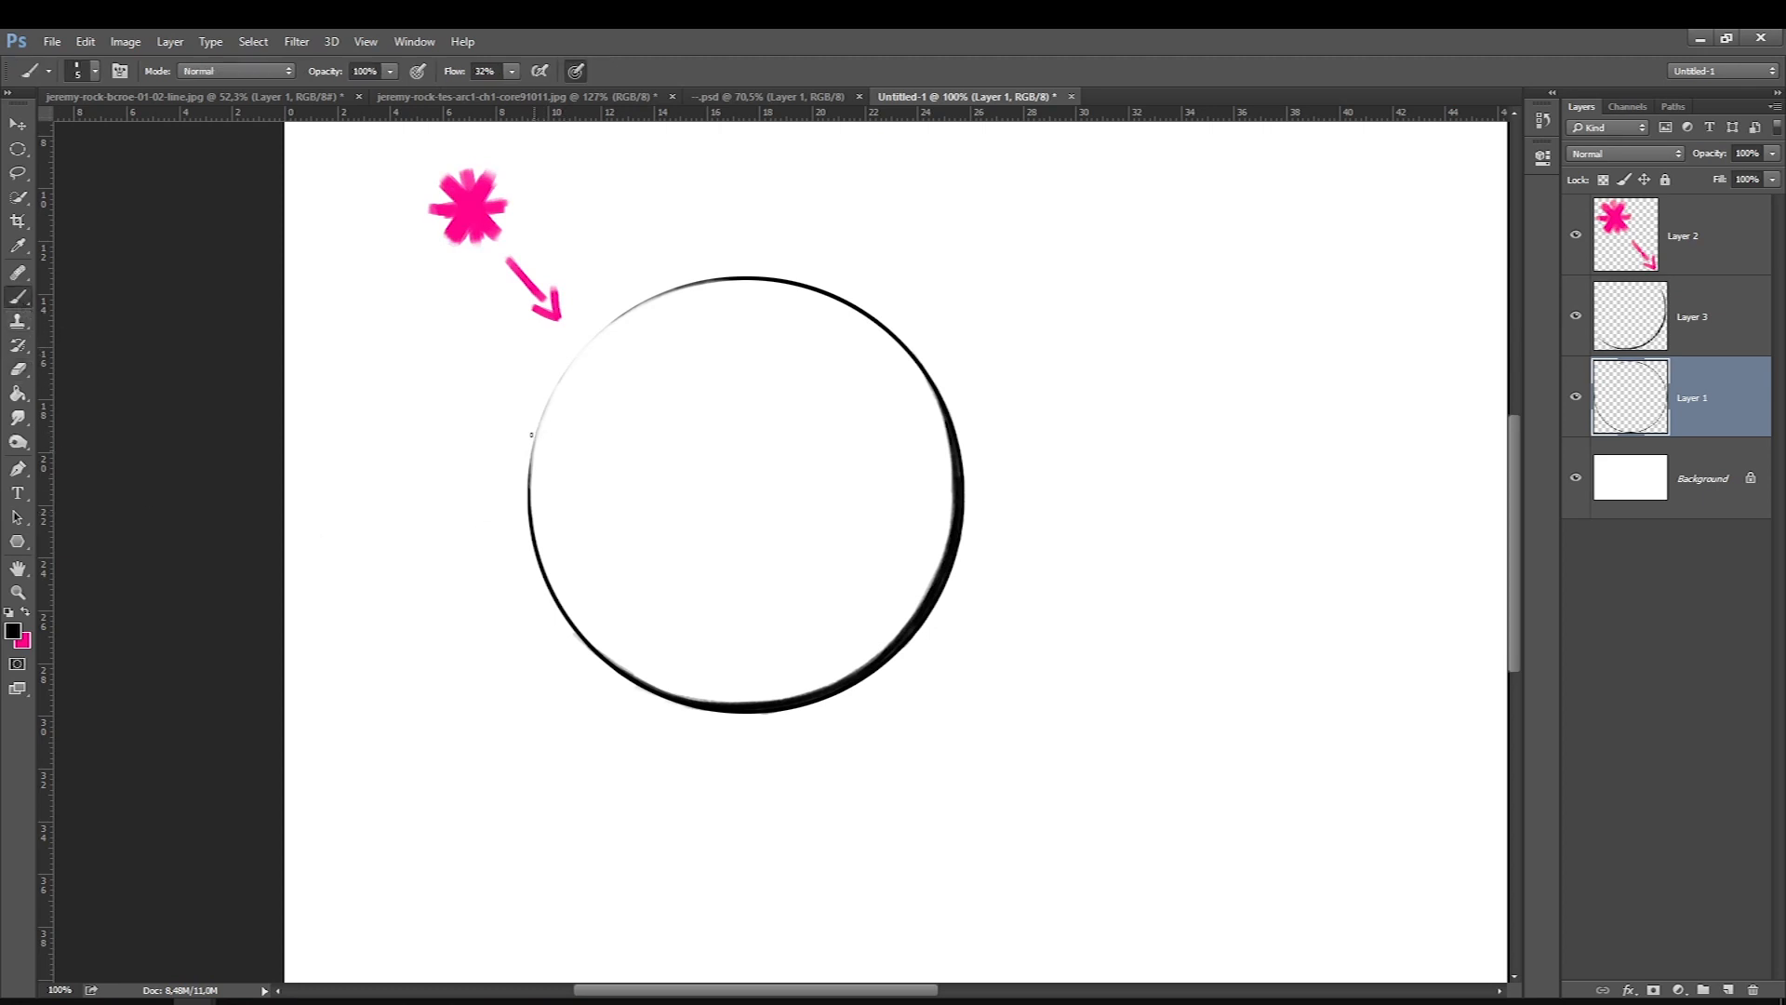
key(alt+bracketright)
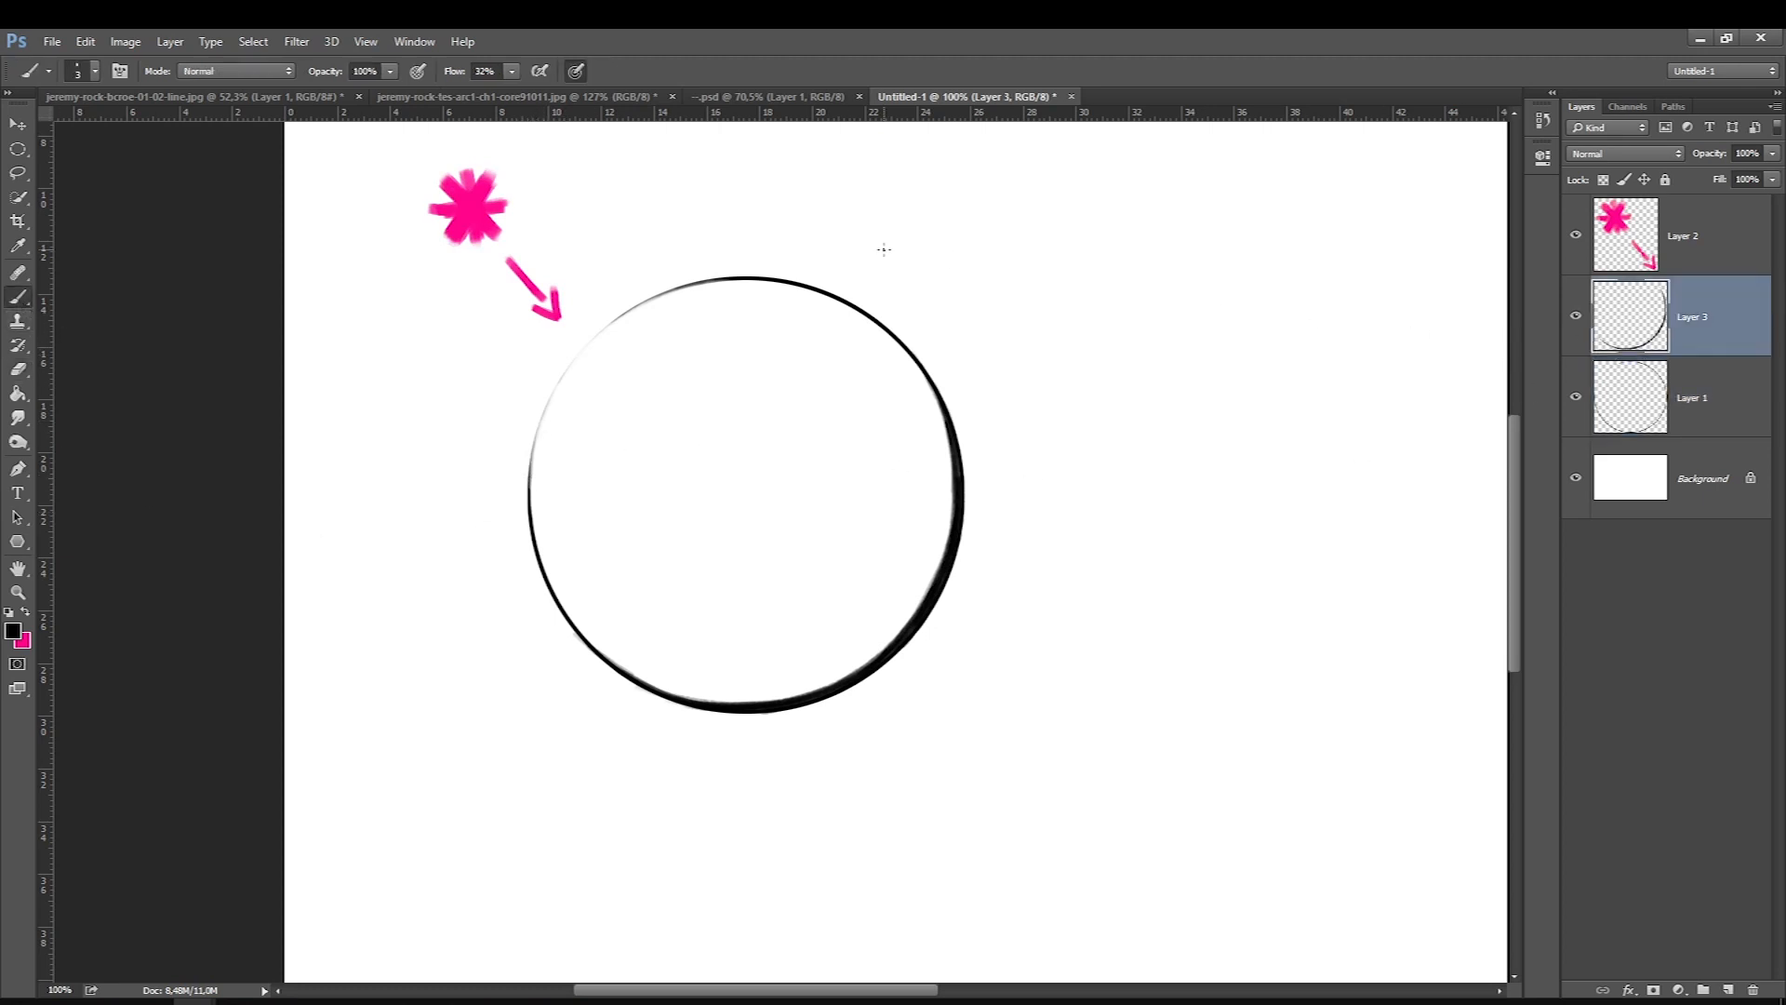
key(ctrl+minus)
key(m)
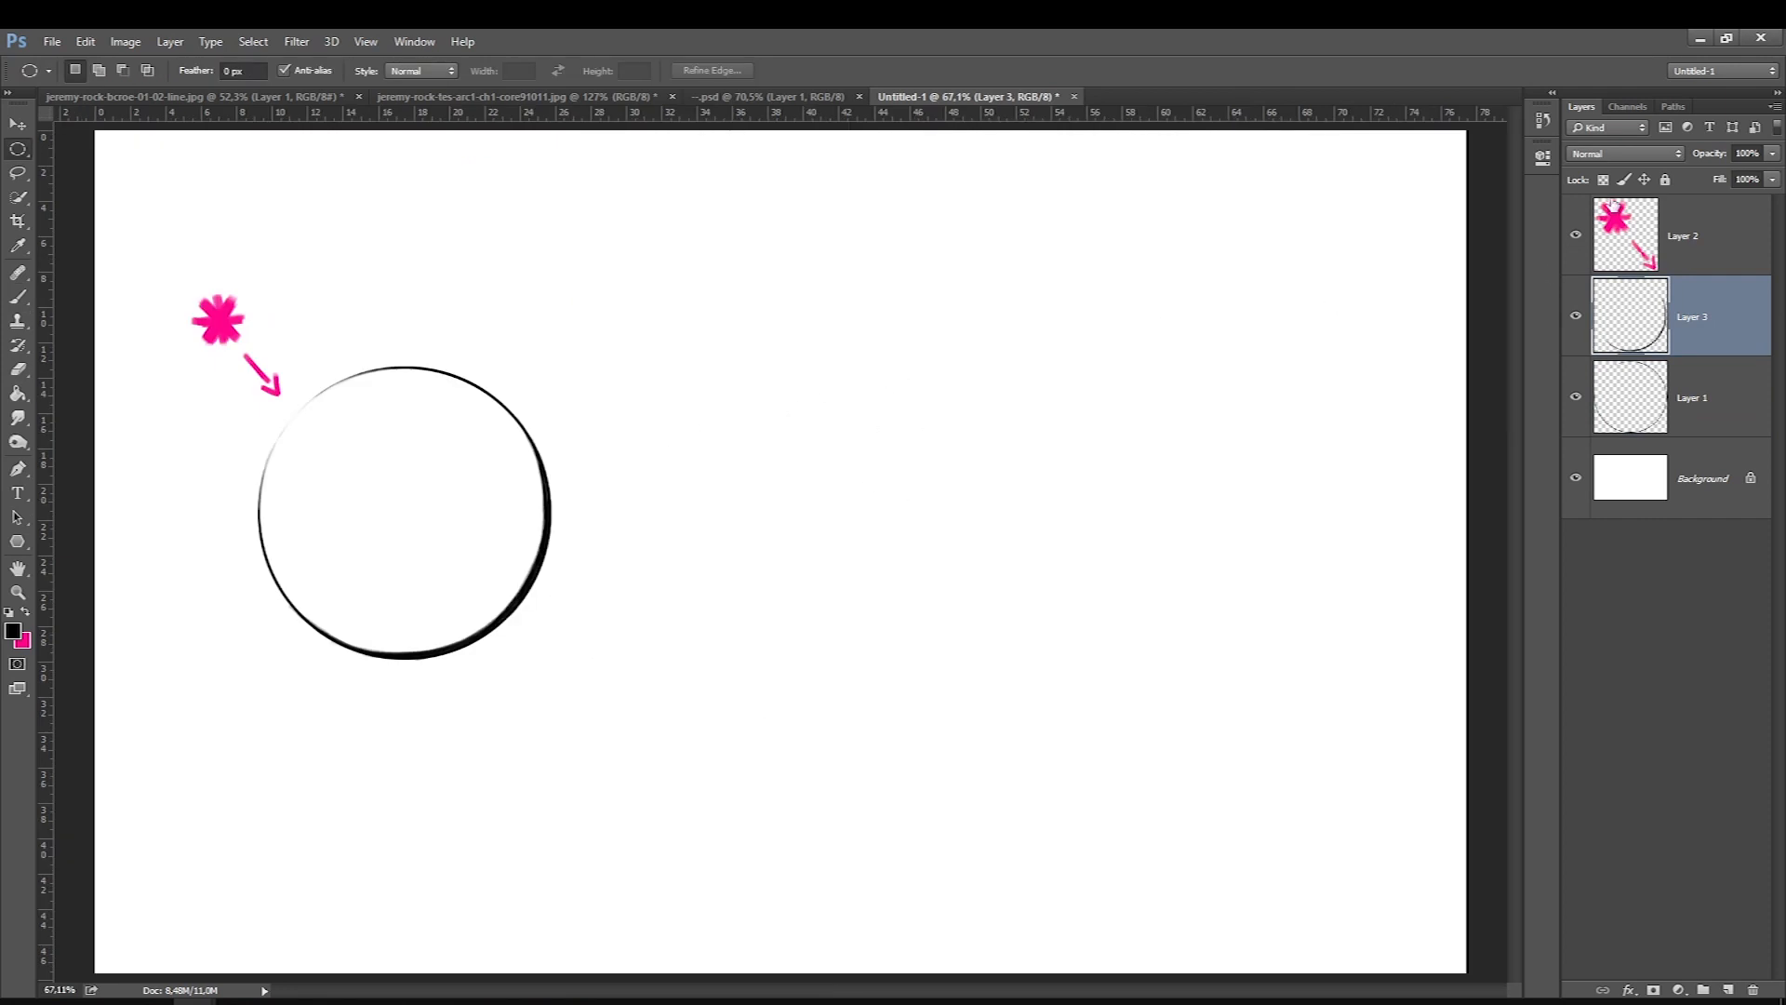
click(1544, 121)
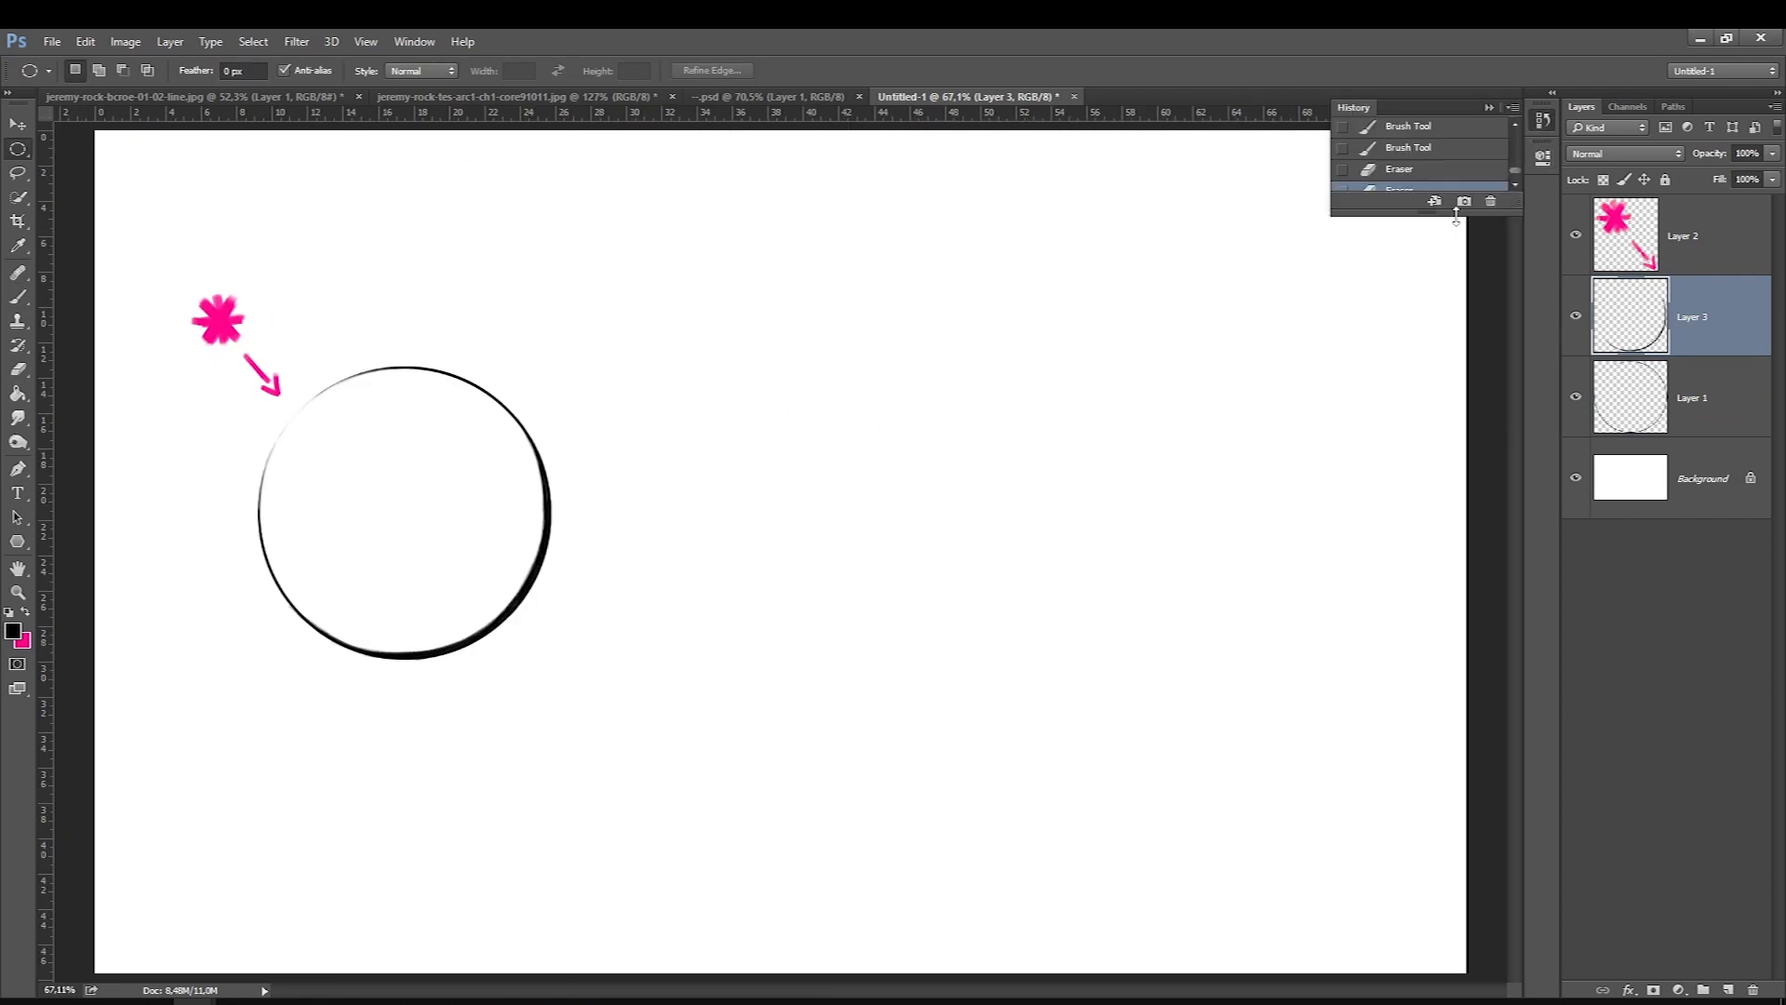
drag(1456, 214, 1455, 526)
scroll(1496, 245, up, 5)
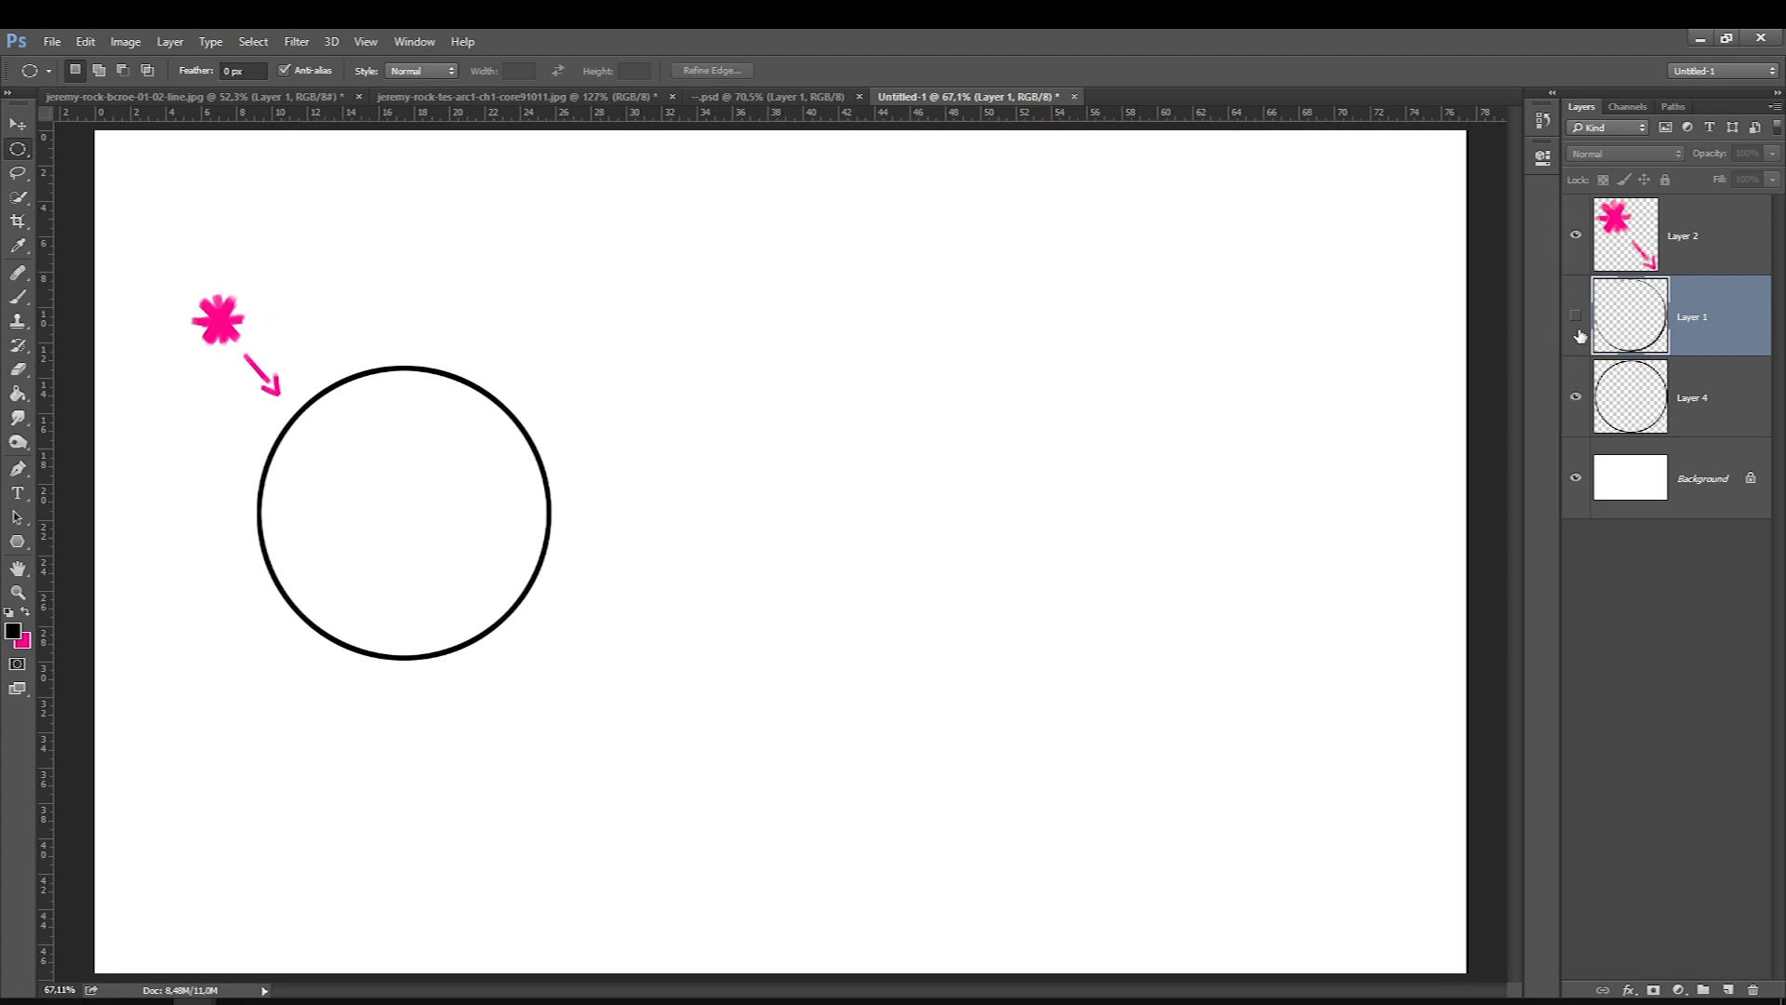
Hide the uniform circle on Layer 4 and show the circle with varied line thickness on Layer 1.
click(1576, 394)
click(1575, 317)
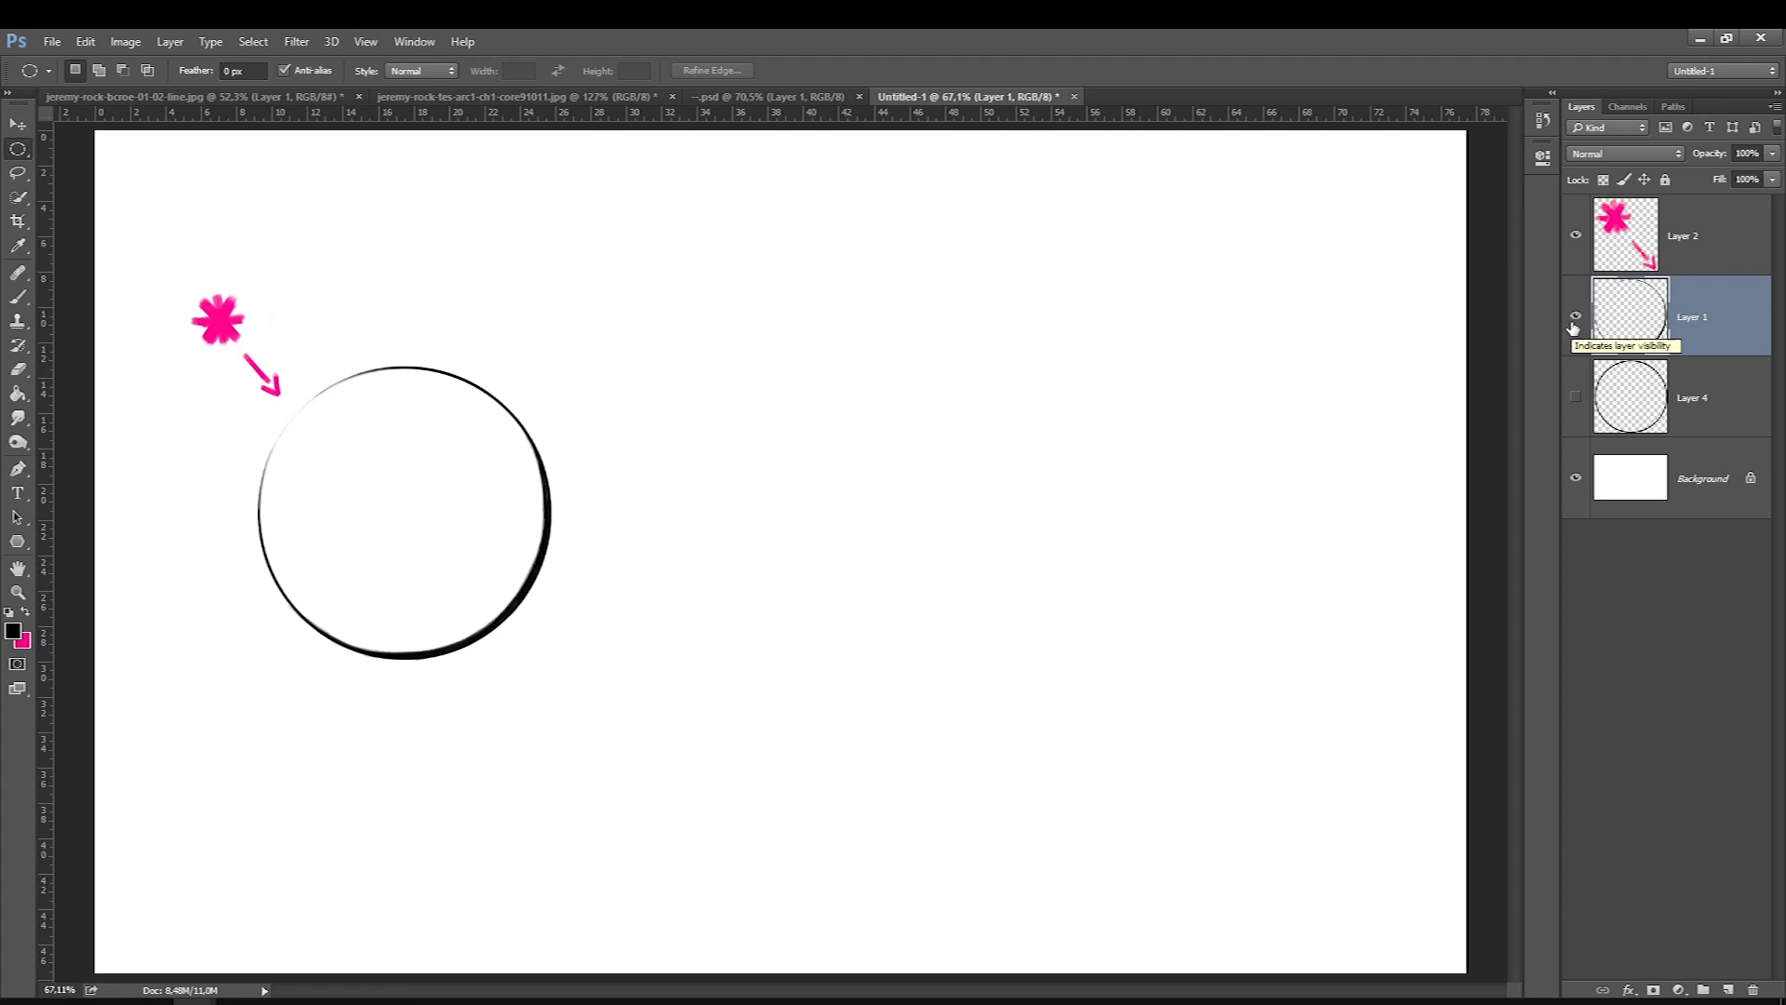
key(ctrl+t)
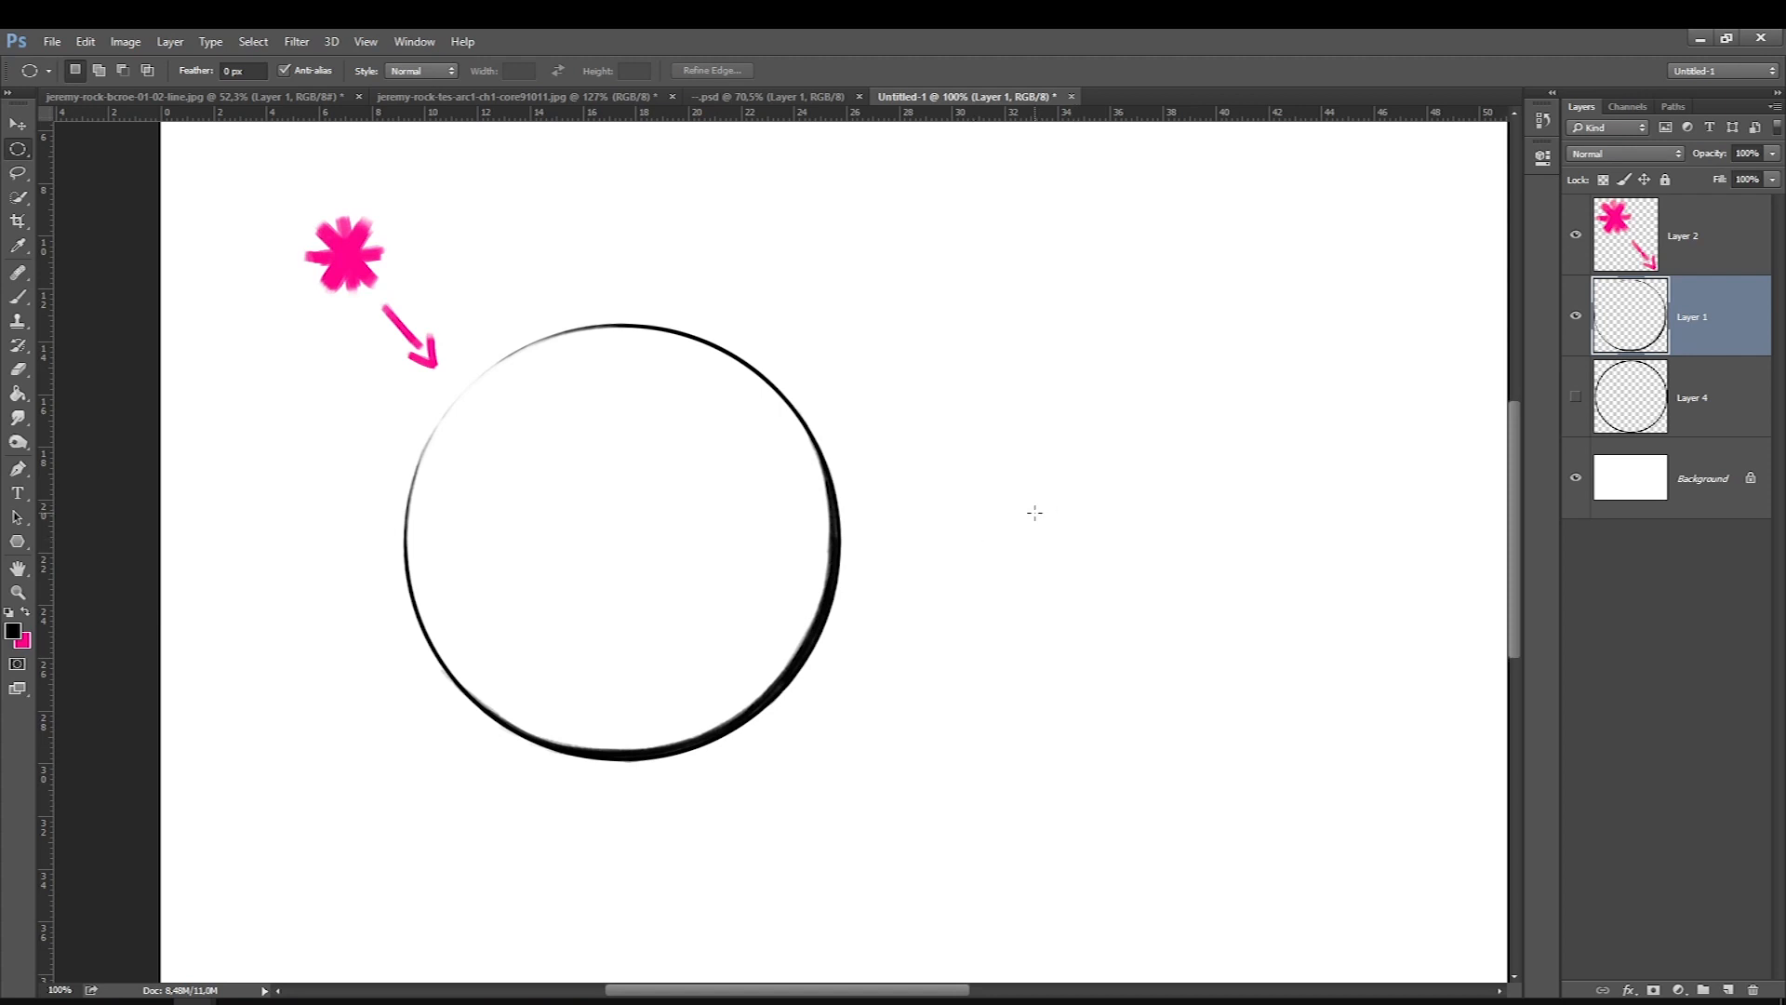
Draw a thick black S-shaped curve beside the circle on a new layer with a 10 px brush.
click(16, 295)
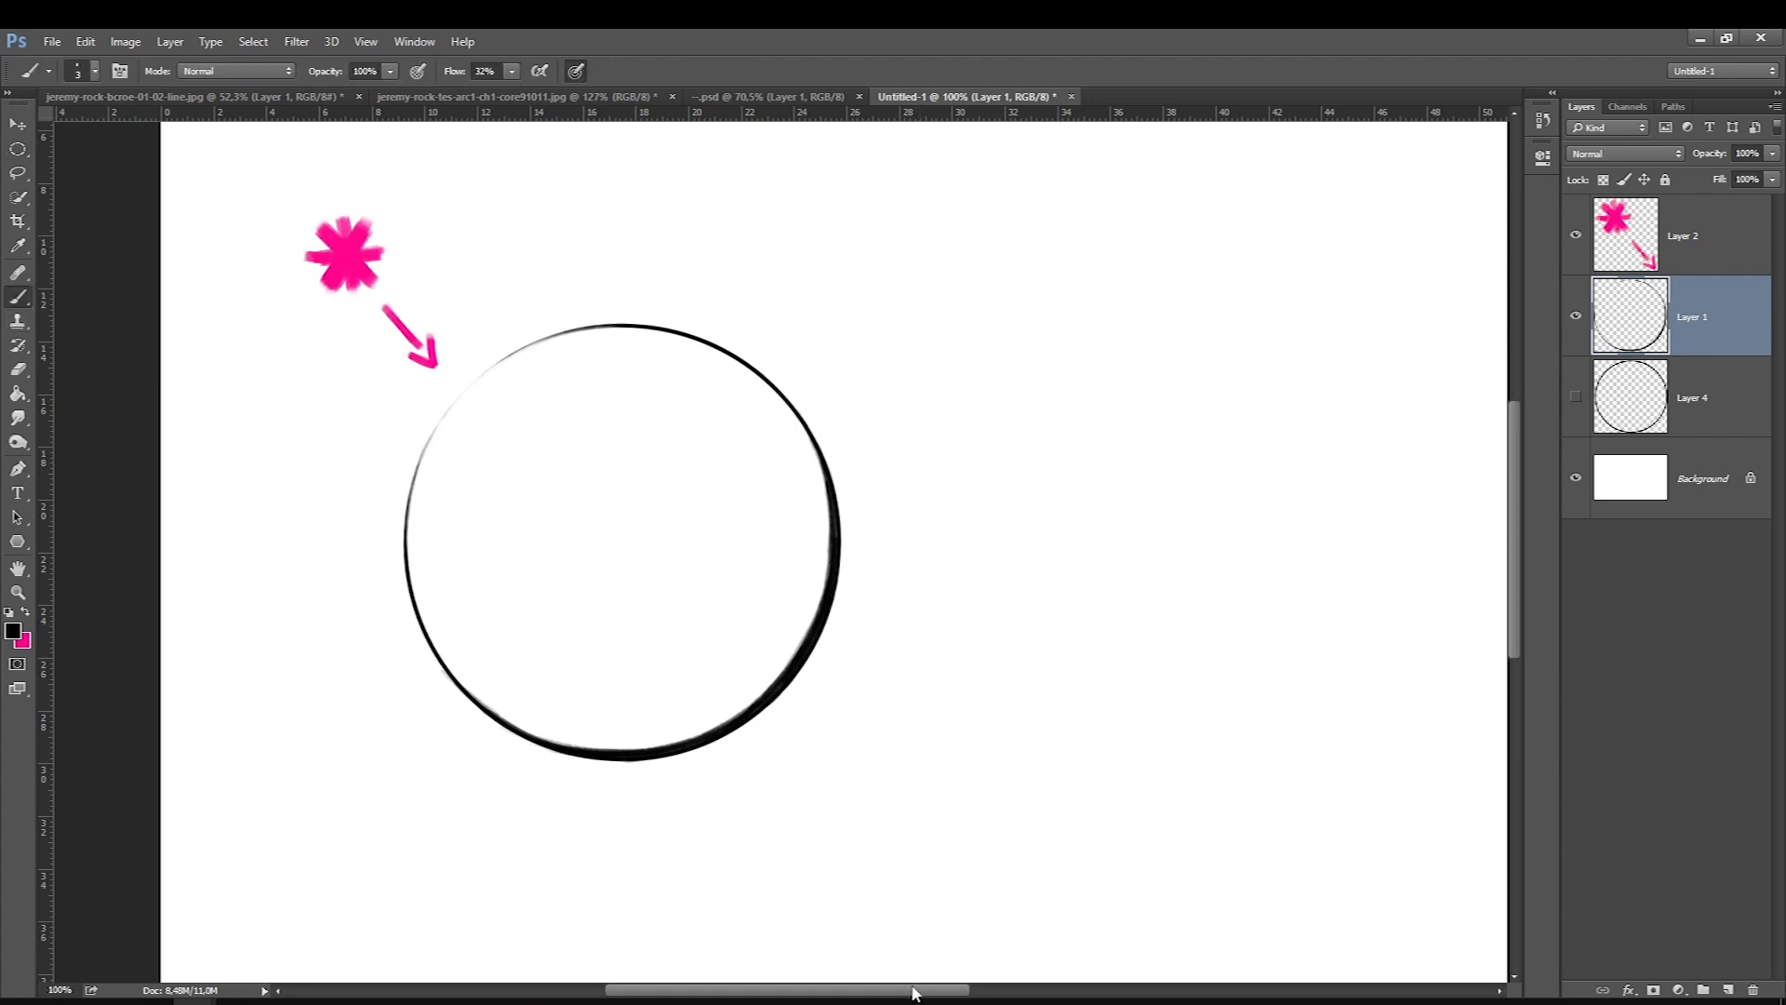
drag(913, 992, 982, 995)
key(ctrl+shift+alt+n)
key(bracketright)
key(bracketright)
key(bracketright)
key(bracketright)
key(bracketright)
key(bracketright)
key(bracketright)
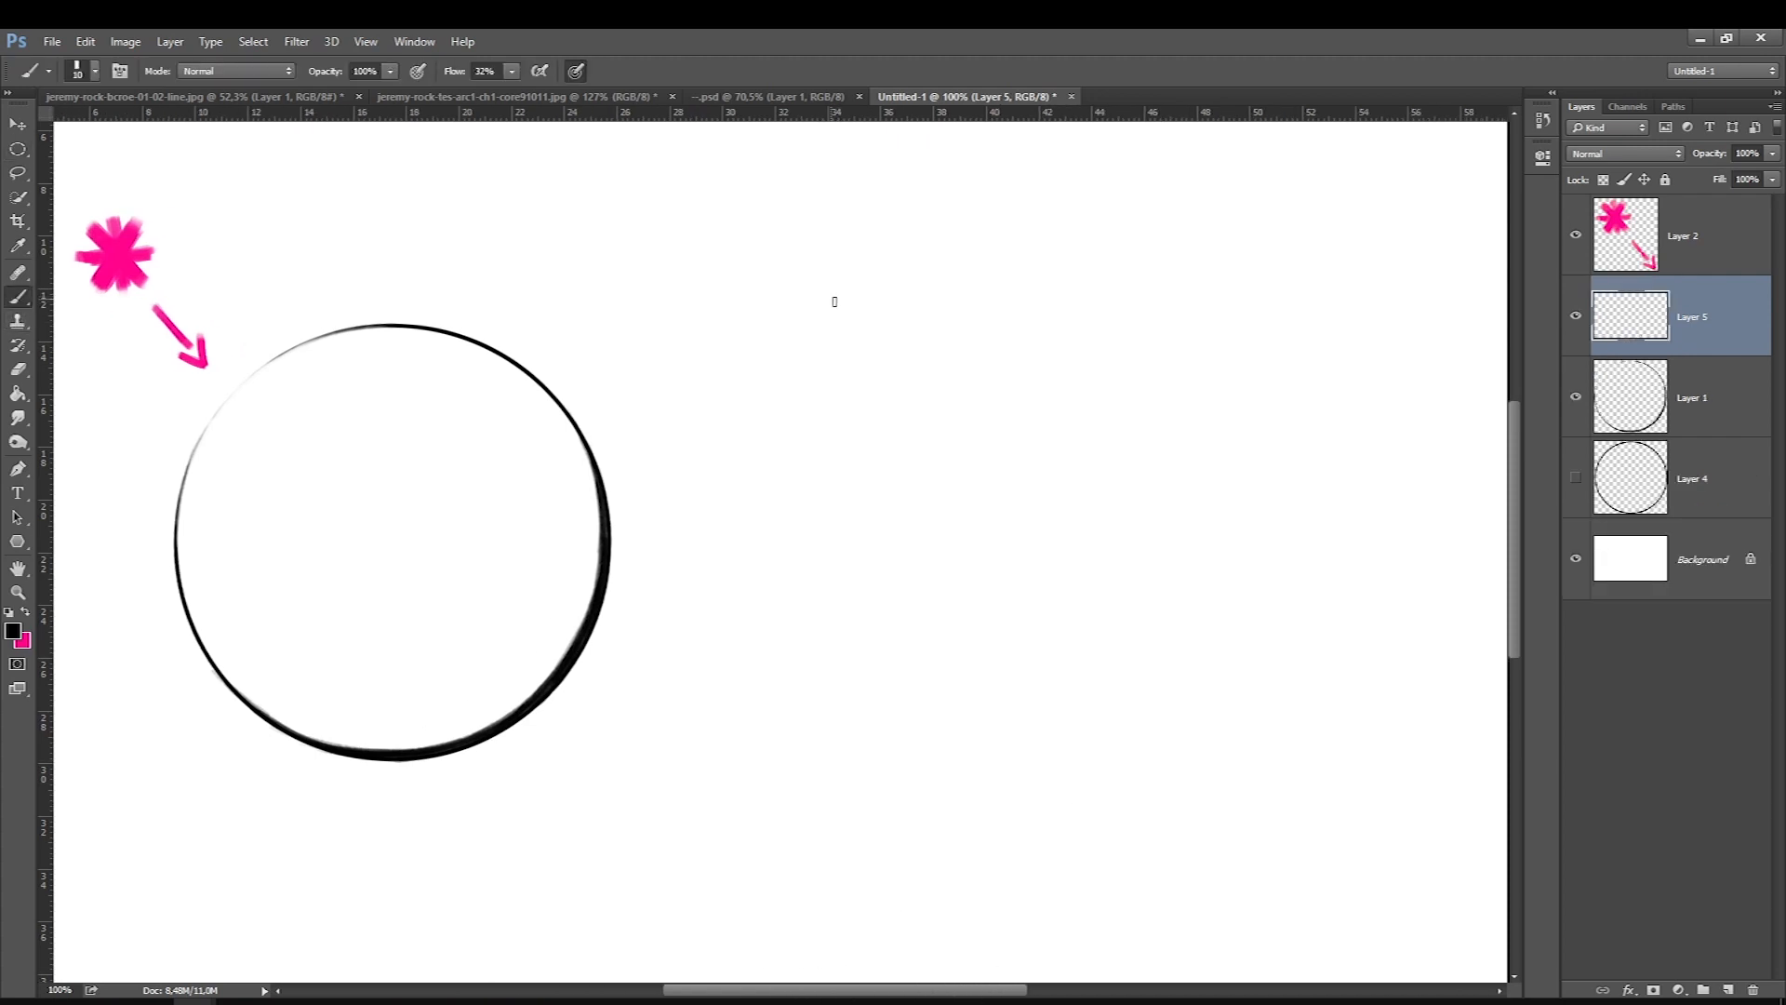
drag(837, 314, 925, 313)
key(ctrl+z)
mouse_move(809, 255)
mouse_down()
mouse_move(841, 284)
mouse_move(1048, 327)
mouse_move(1088, 451)
mouse_move(837, 670)
mouse_move(737, 864)
mouse_up()
Erase along the inner edge of the curve's outermost bend to thin its line and taper it smoothly into the thick ends.
key(e)
key(bracketright)
key(bracketright)
key(bracketright)
key(bracketright)
key(bracketright)
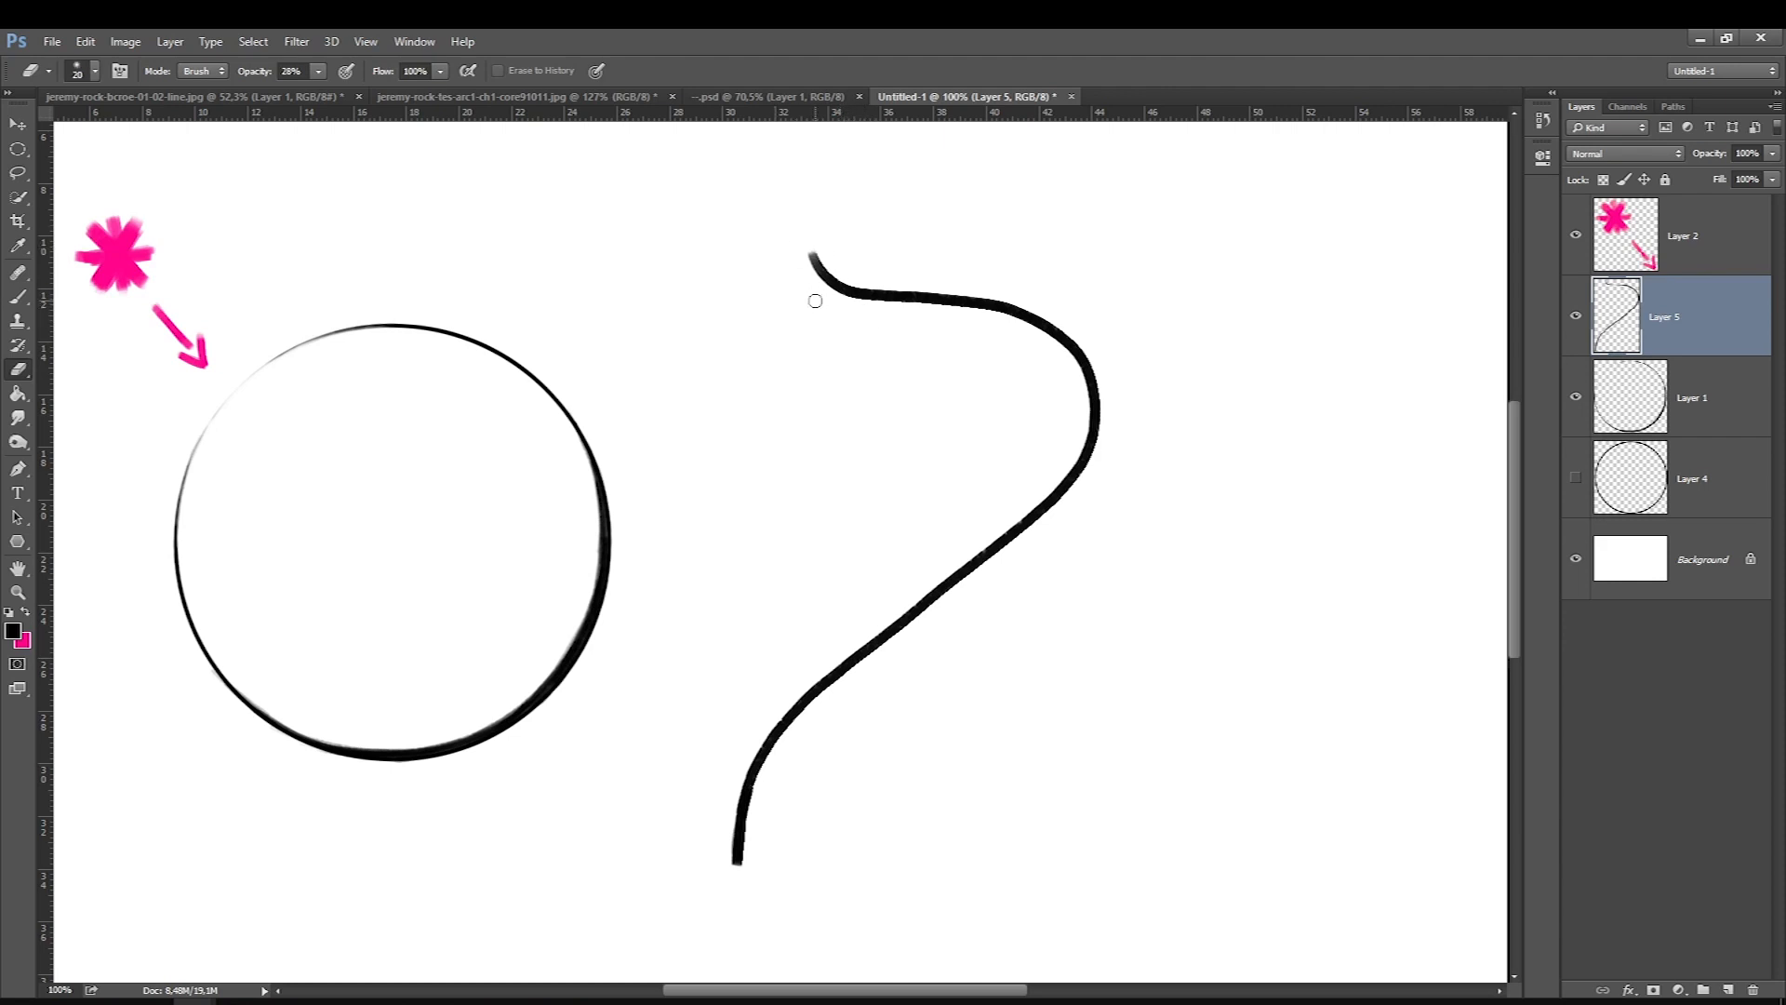
click(21, 173)
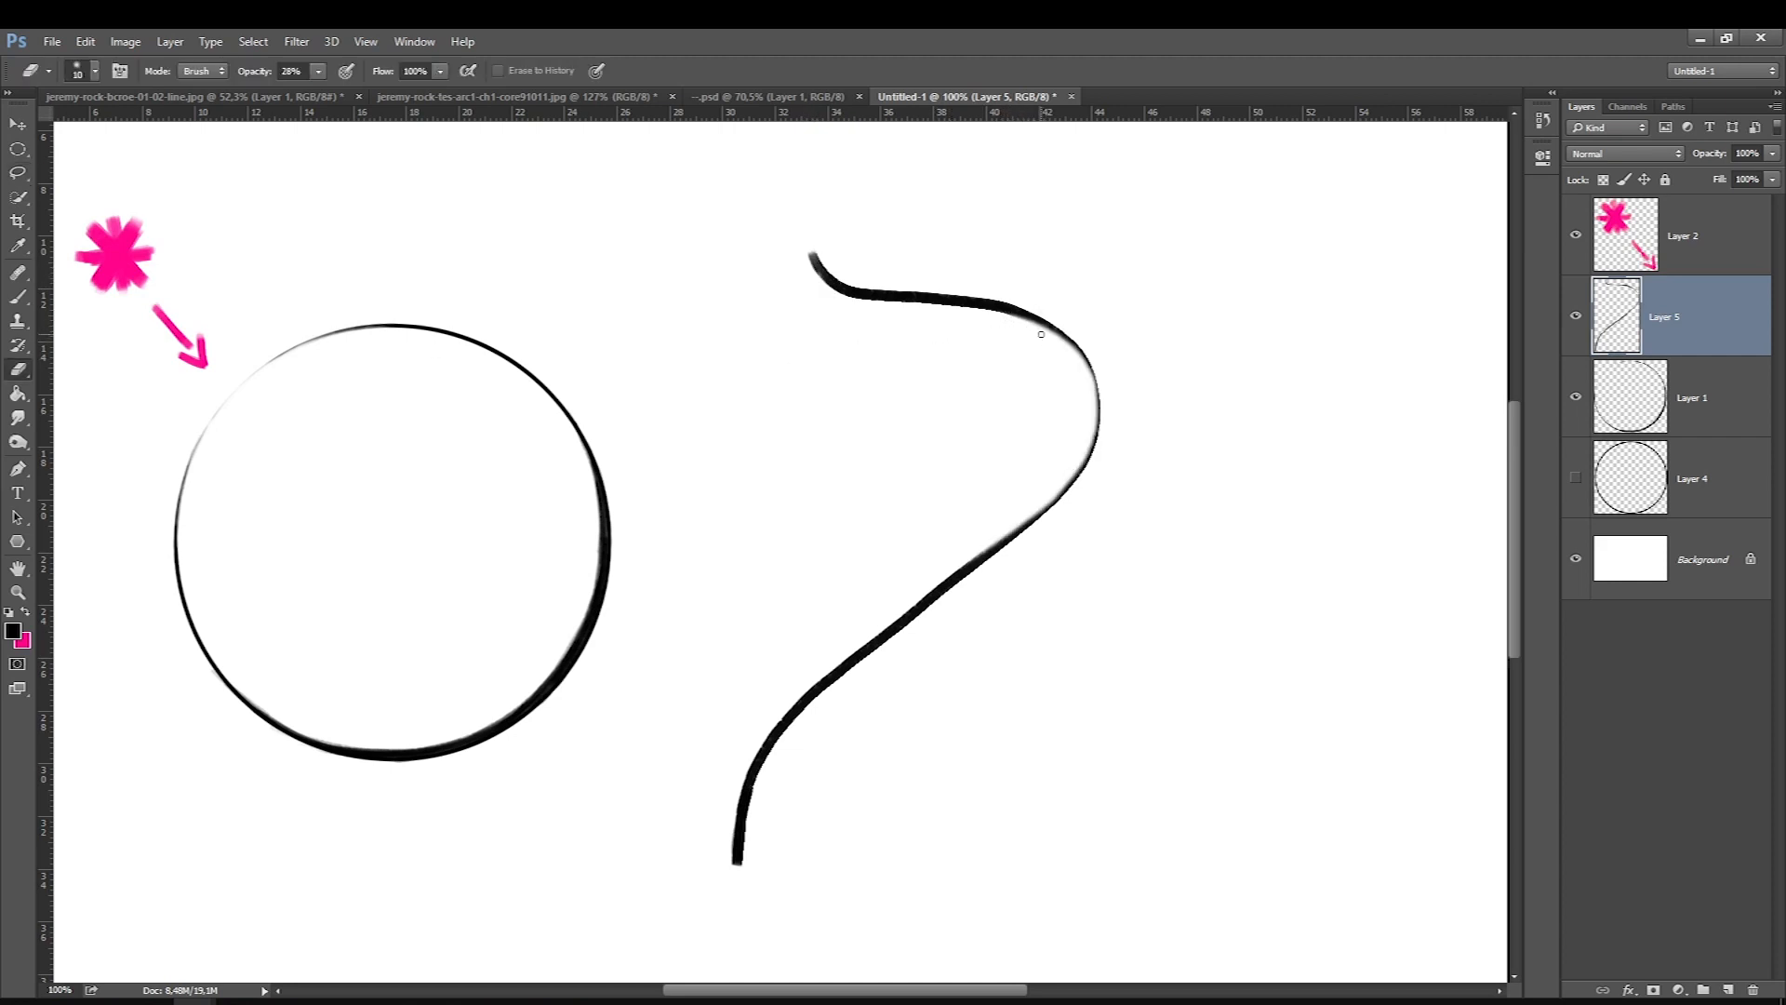
mouse_move(1010, 318)
mouse_down()
mouse_move(1043, 331)
mouse_move(968, 309)
mouse_up()
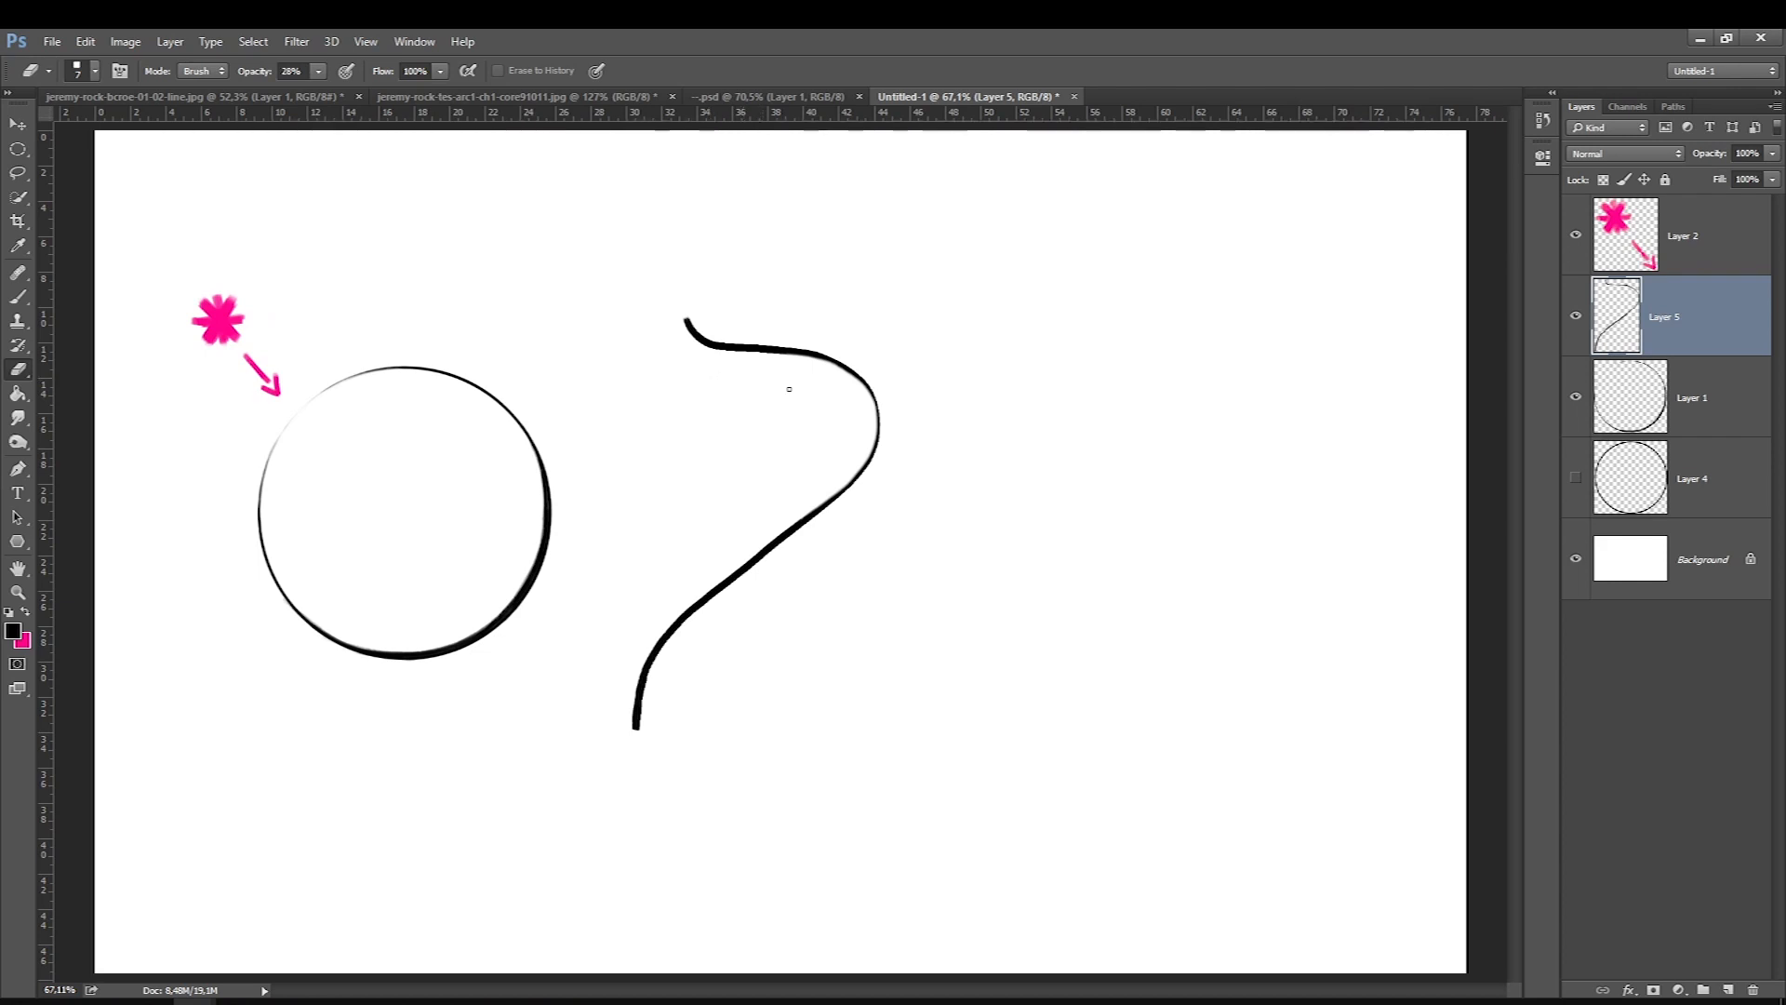
Switch to the face line-art document and lower the fill of Layer 1 to a faint grey.
click(794, 95)
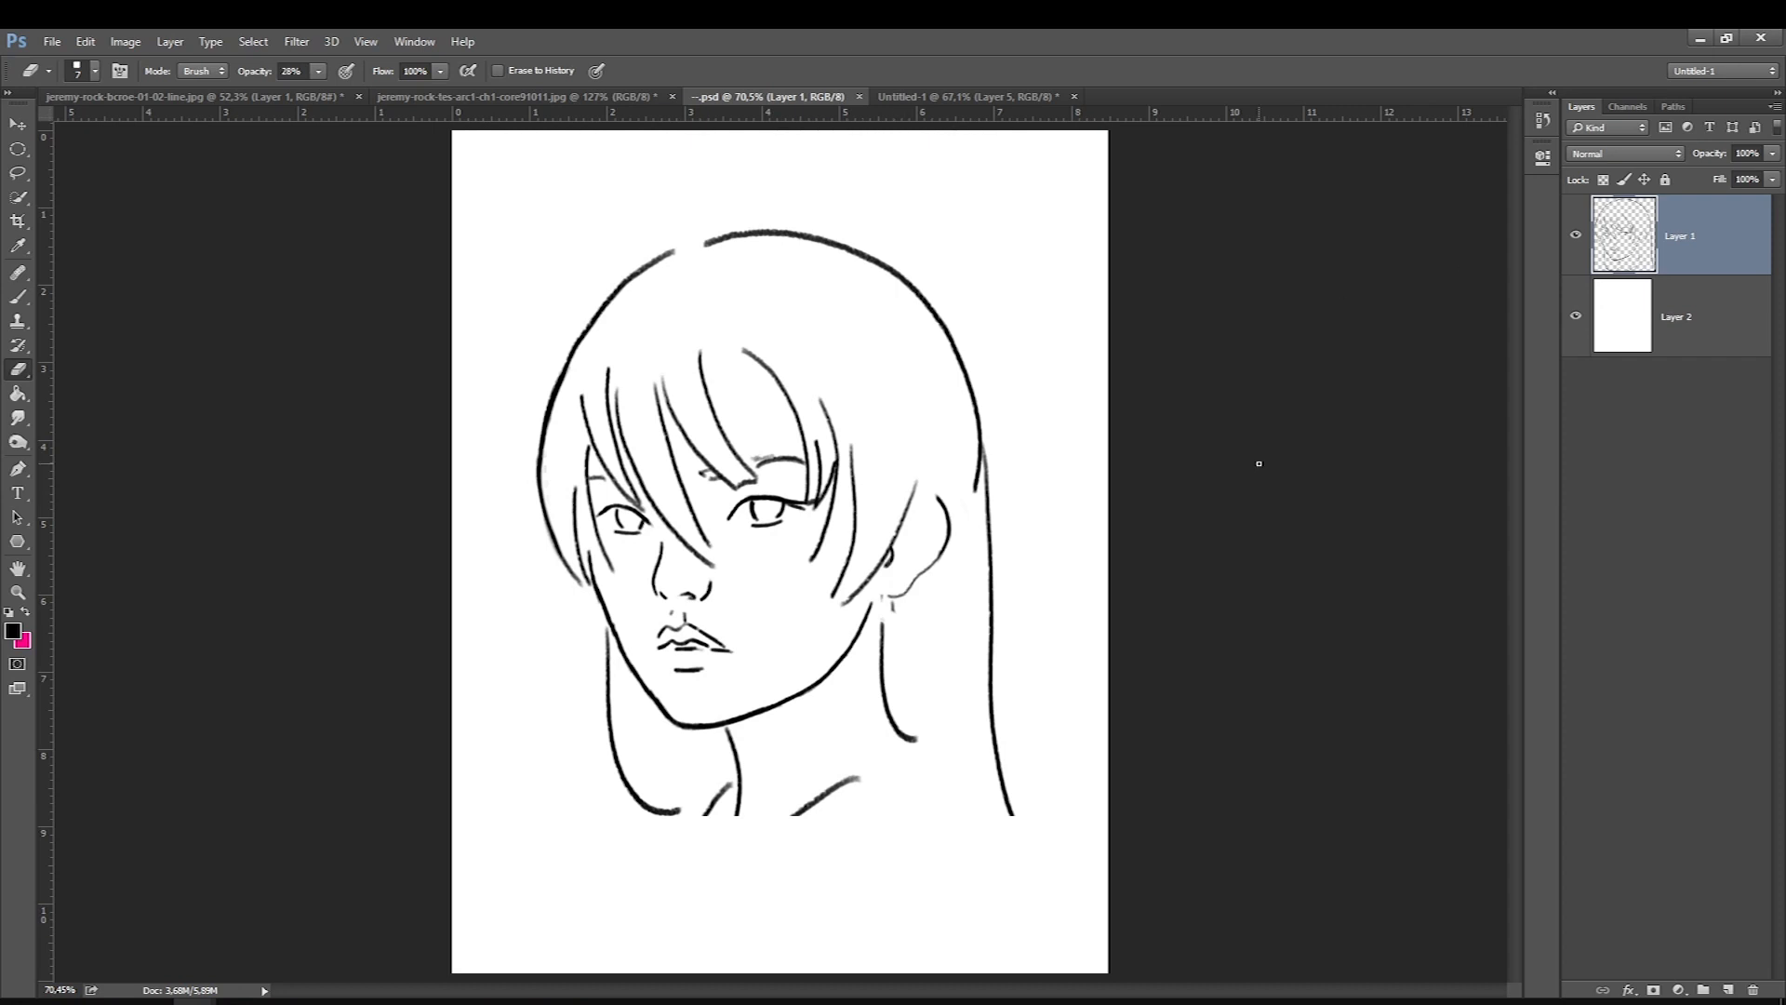
click(1773, 180)
drag(1772, 182, 1694, 170)
Add a new empty layer and place it above the faded line-art layer.
click(1659, 321)
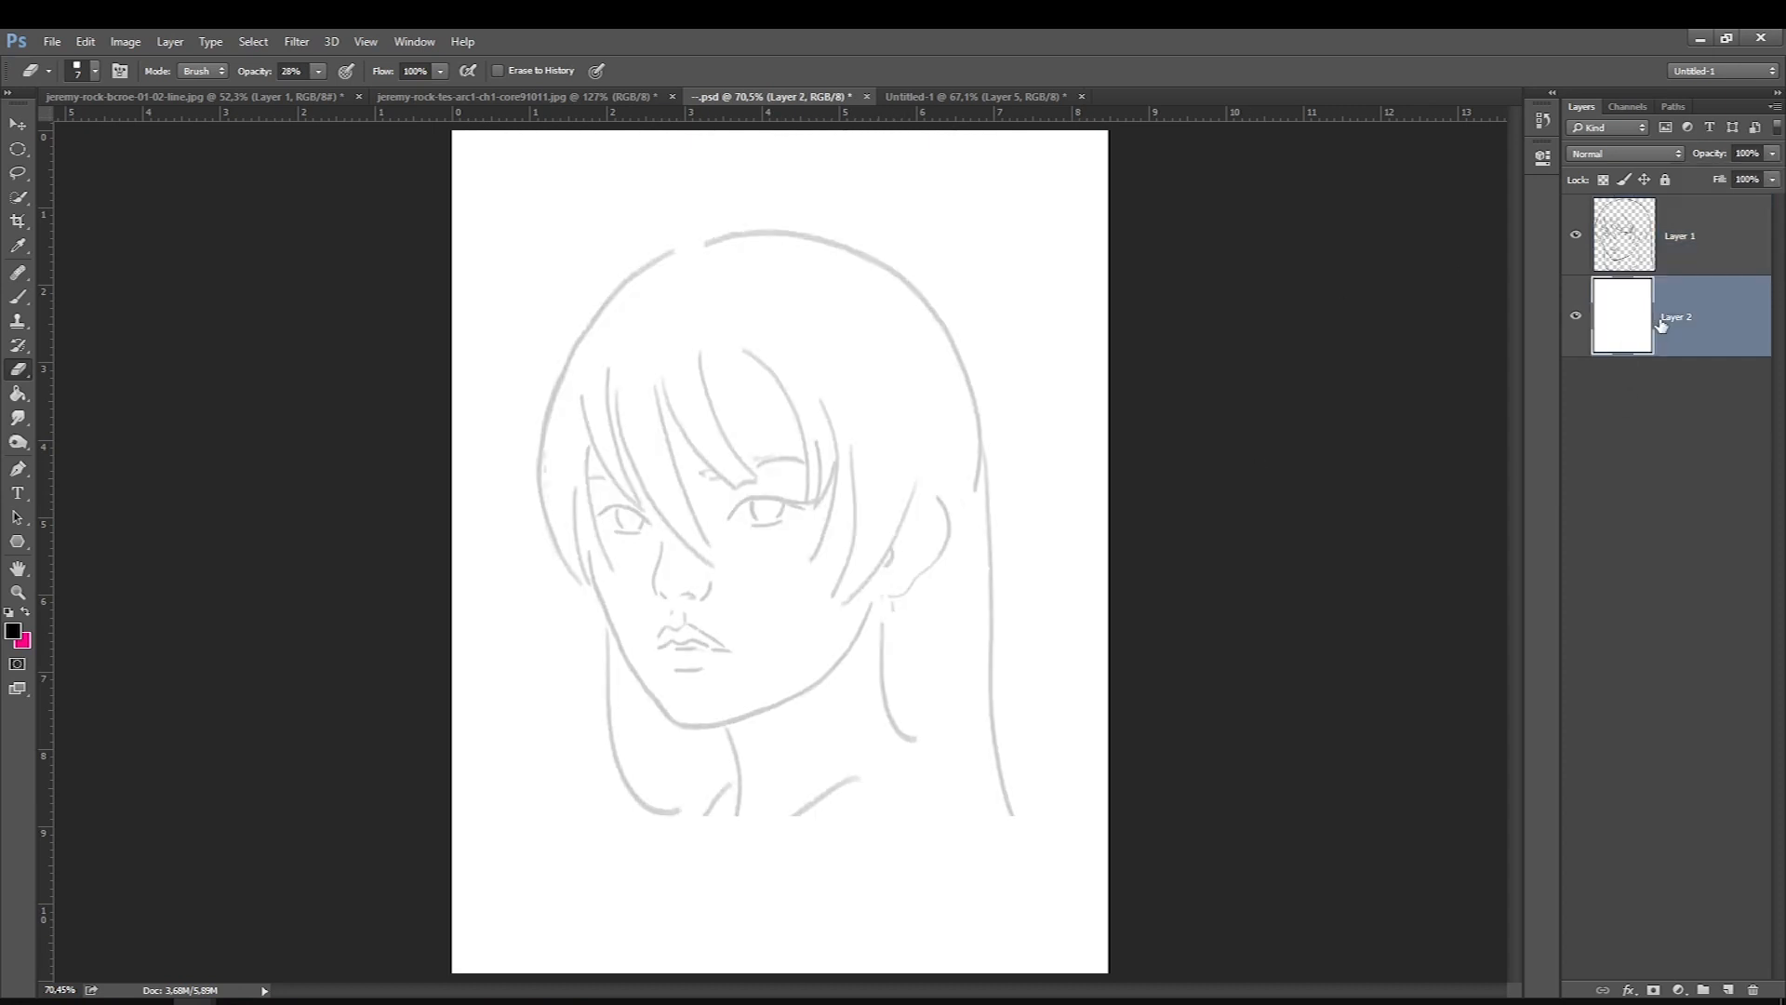
click(1728, 990)
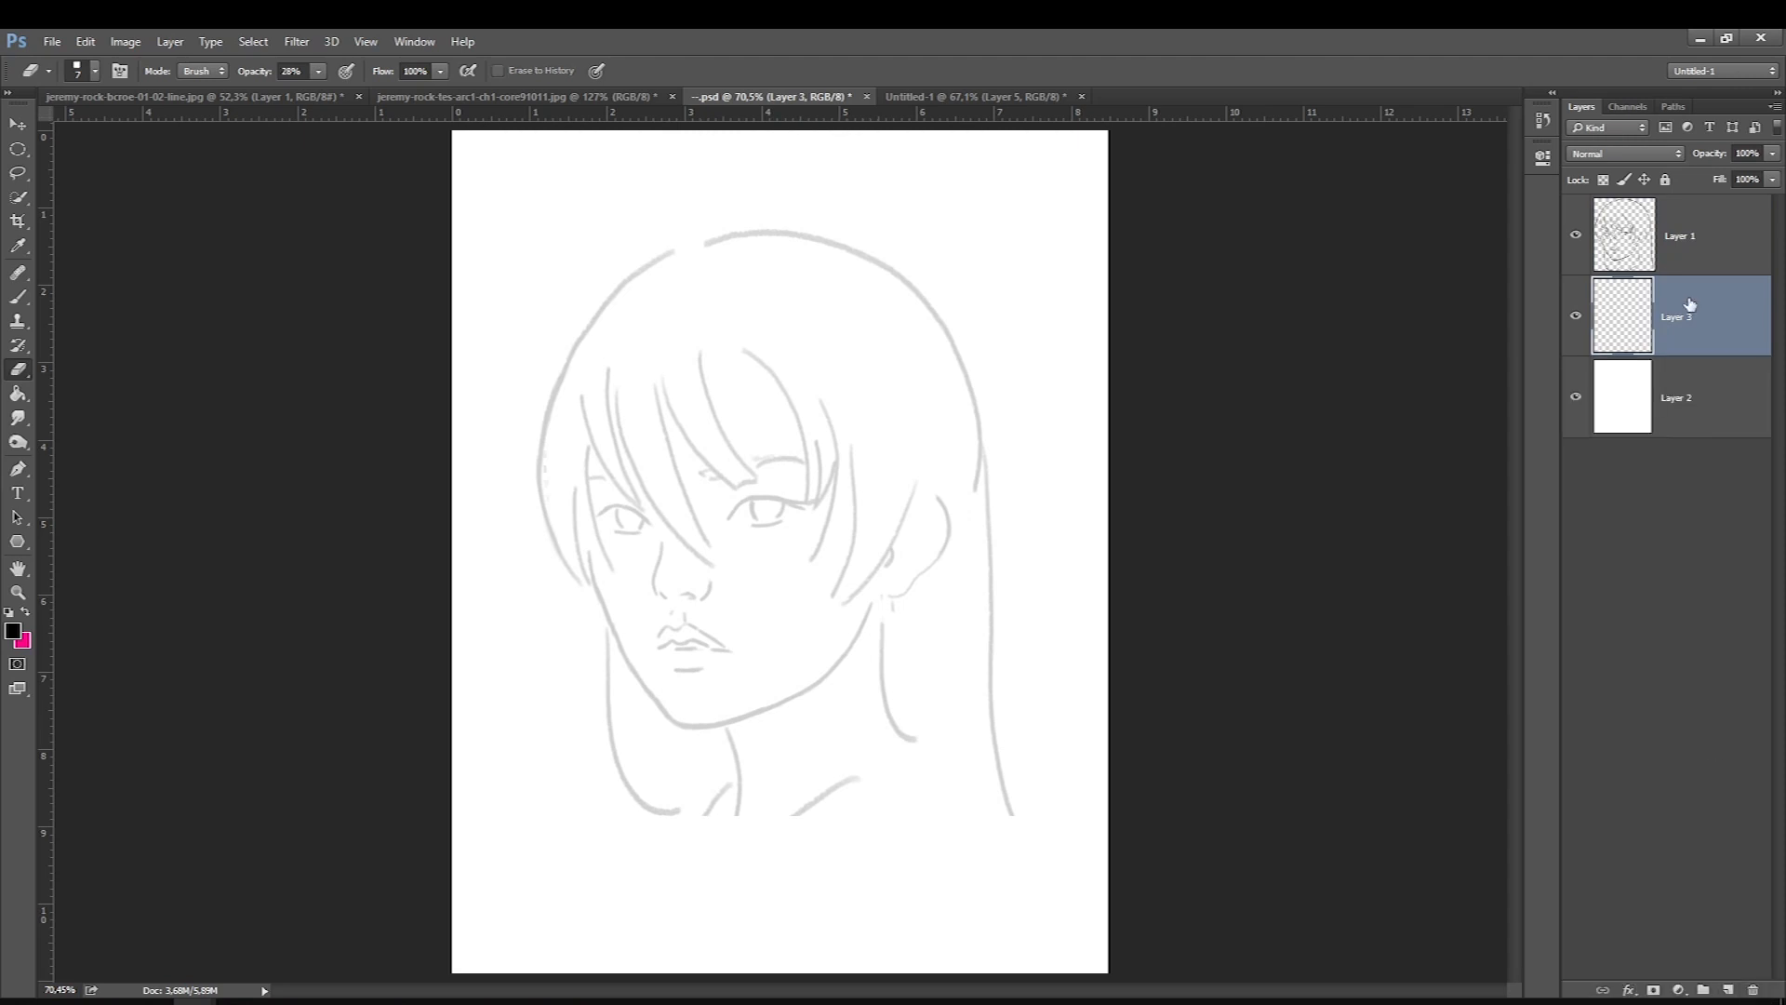
drag(1690, 305, 1675, 215)
Pick a soft preset for the eraser and try a brush stroke along the outer edge of the hair.
ctrl+click(861, 419)
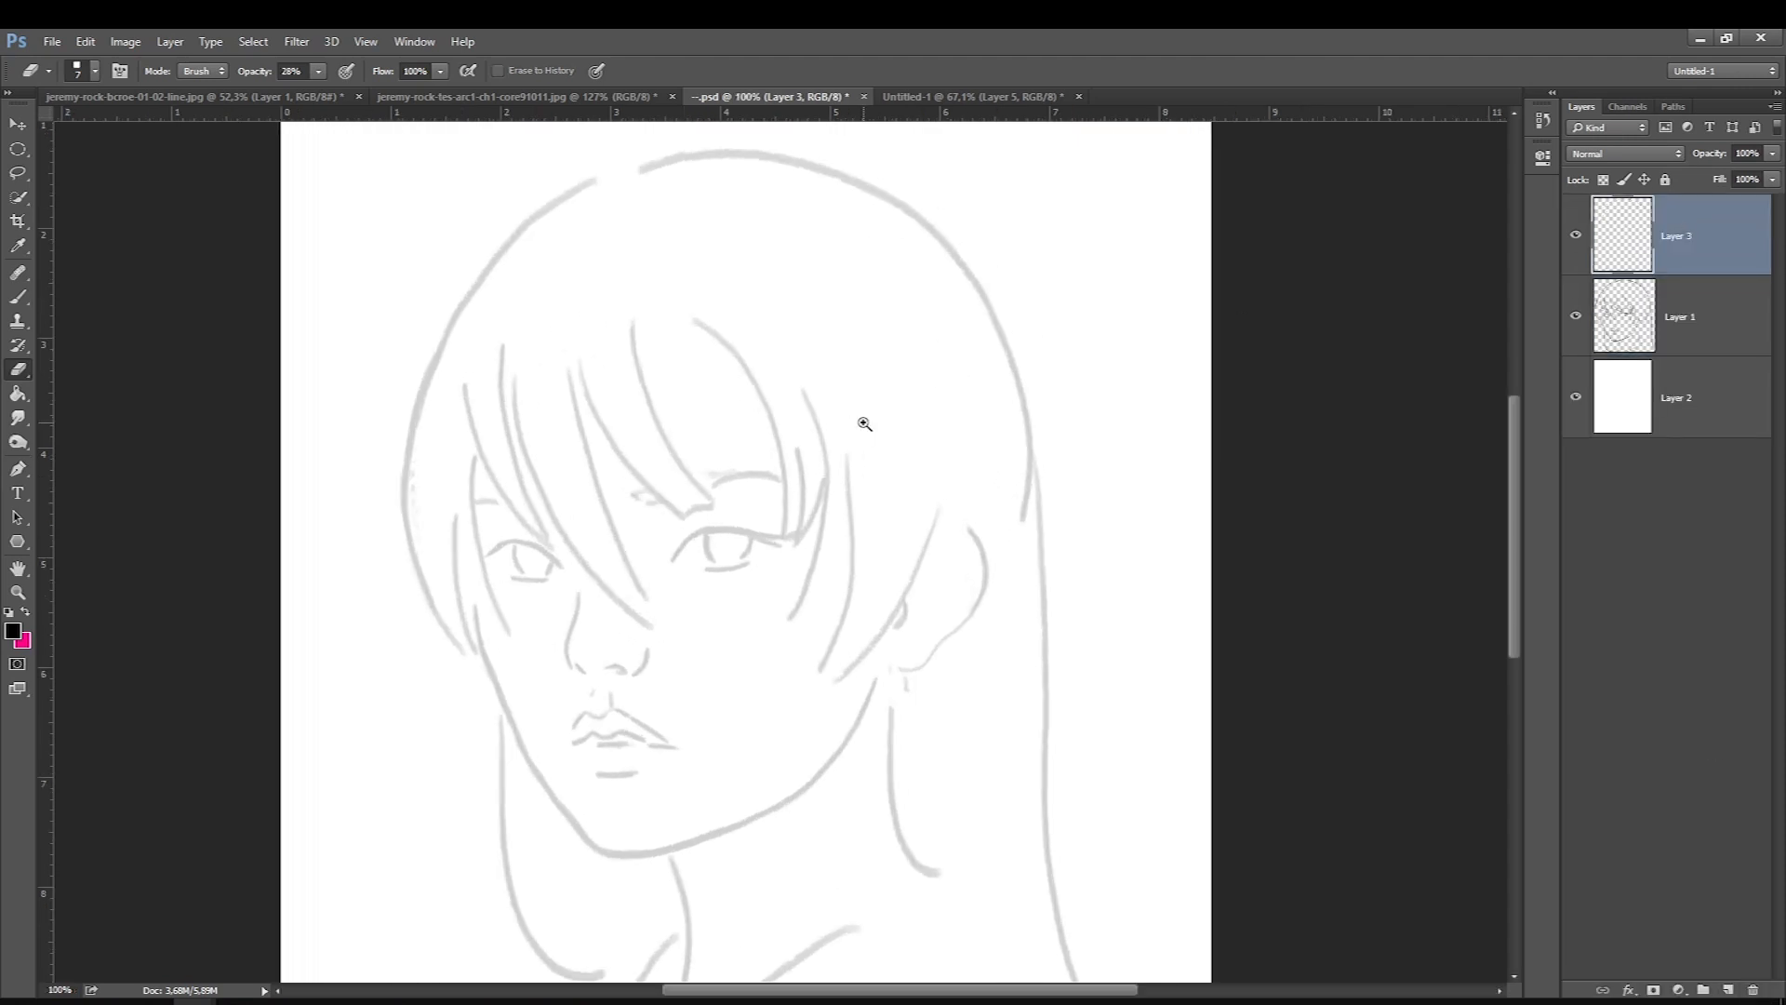
ctrl+click(717, 482)
key(ctrl+0)
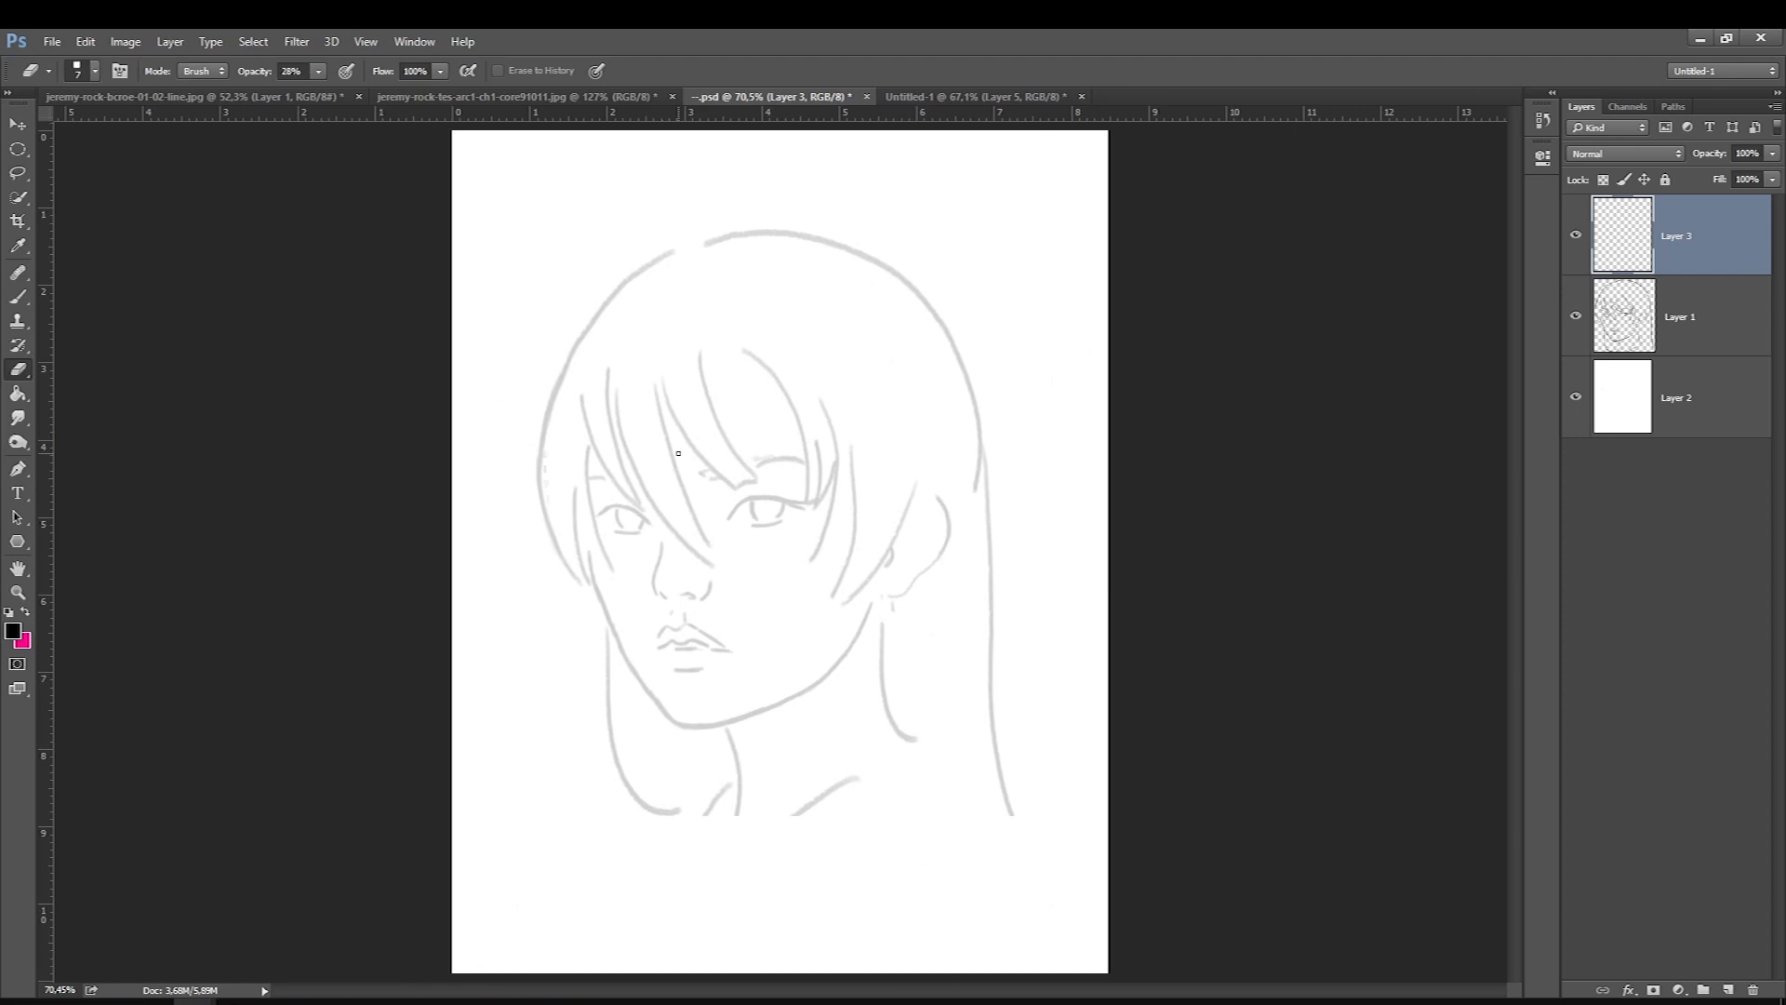
right_click(681, 450)
click(711, 628)
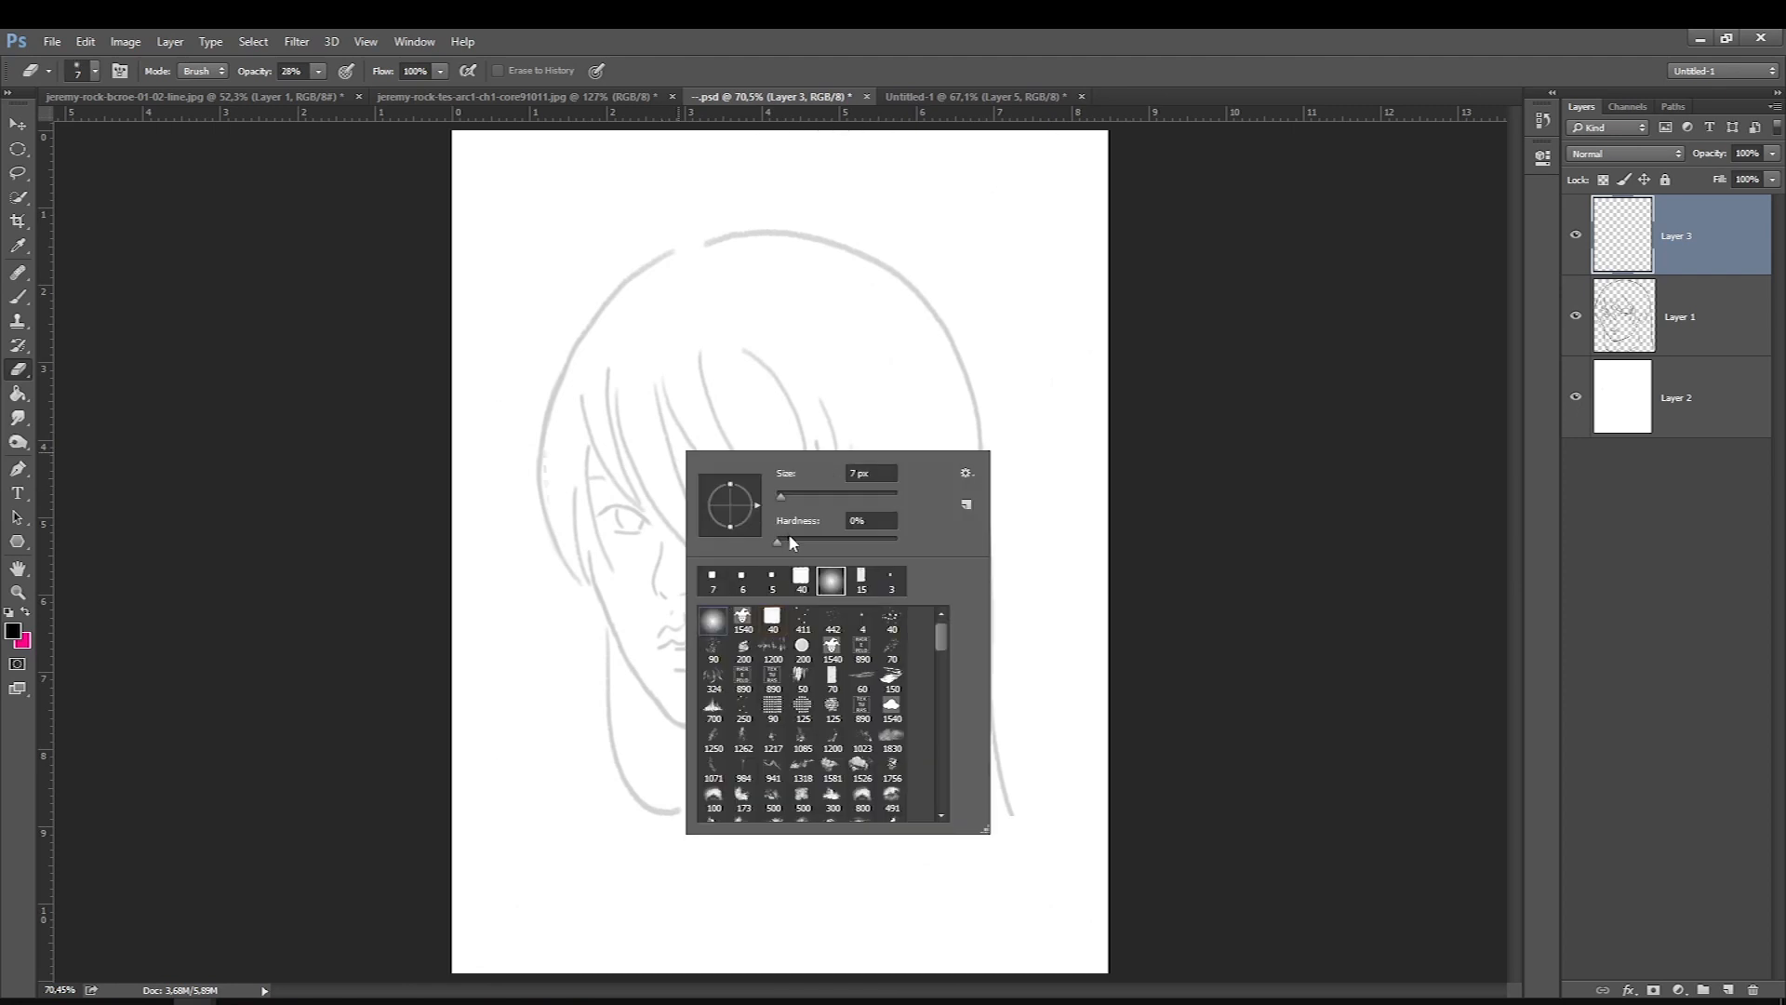
click(577, 263)
key(b)
mouse_move(570, 391)
mouse_down()
mouse_move(651, 632)
mouse_move(578, 359)
mouse_up()
key(ctrl+z)
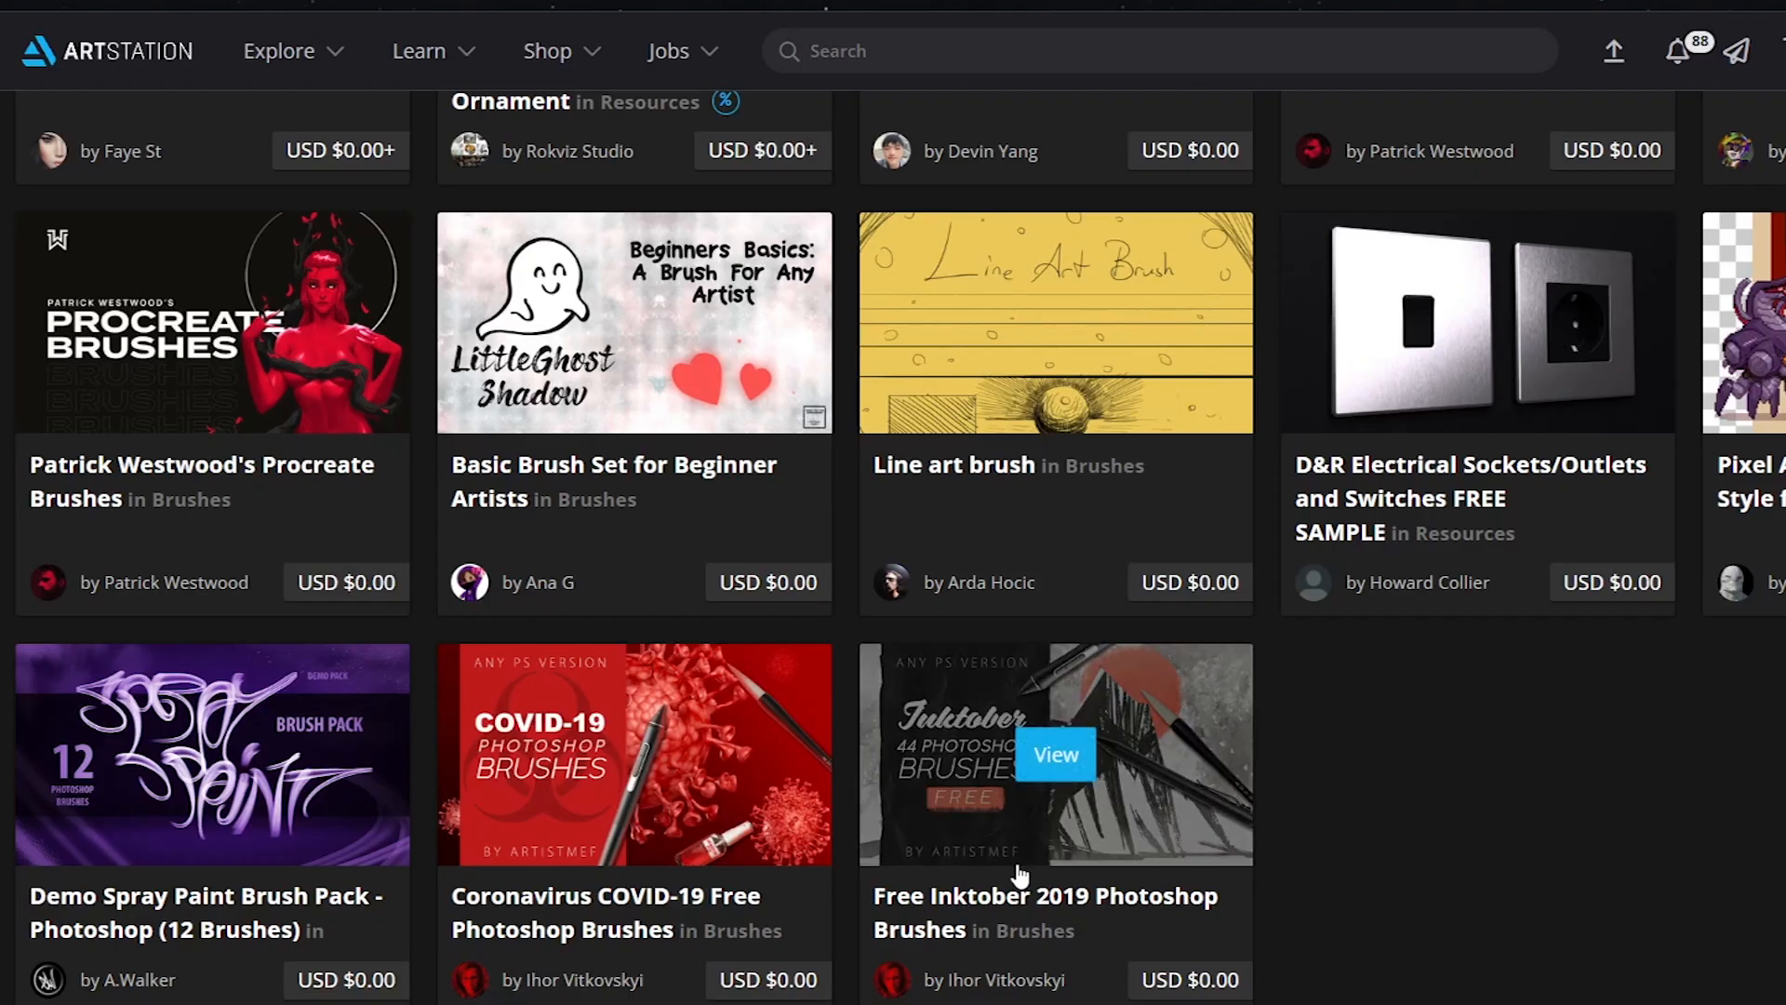
Switch to the ArtStation marketplace, look through the preview images of Free Inktober 2019 Photoshop Brushes, and return to the listing.
click(977, 725)
click(1332, 678)
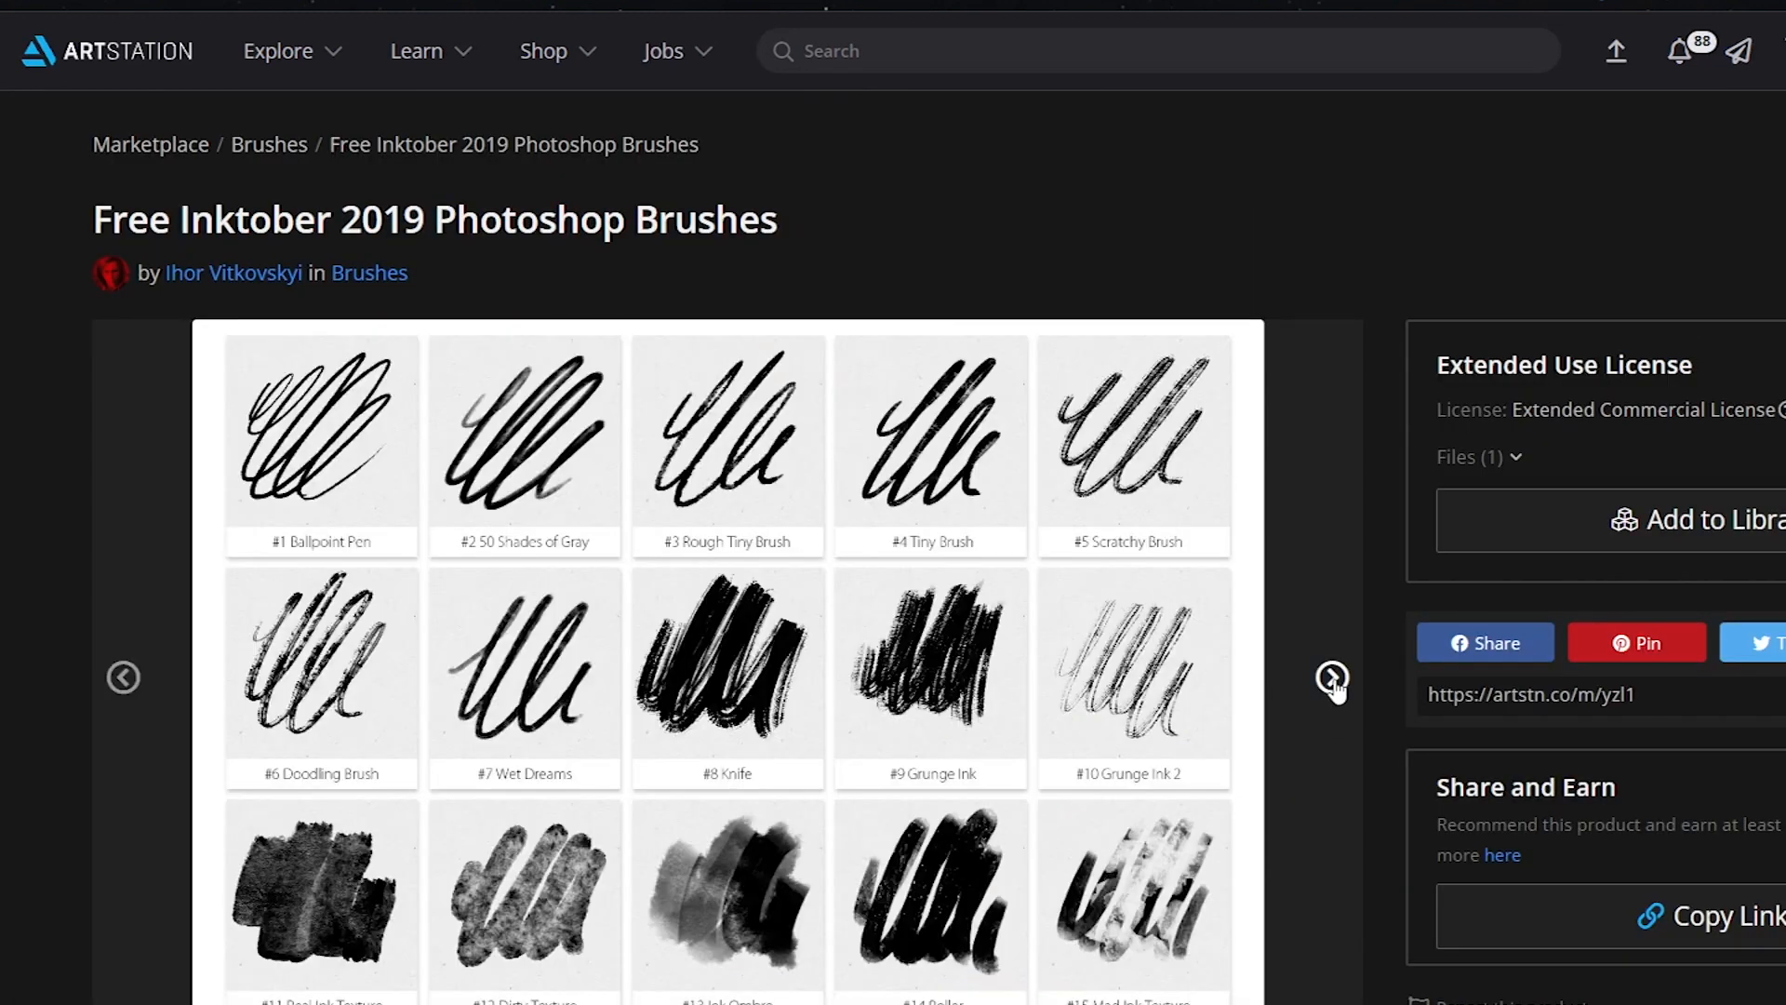
click(1333, 679)
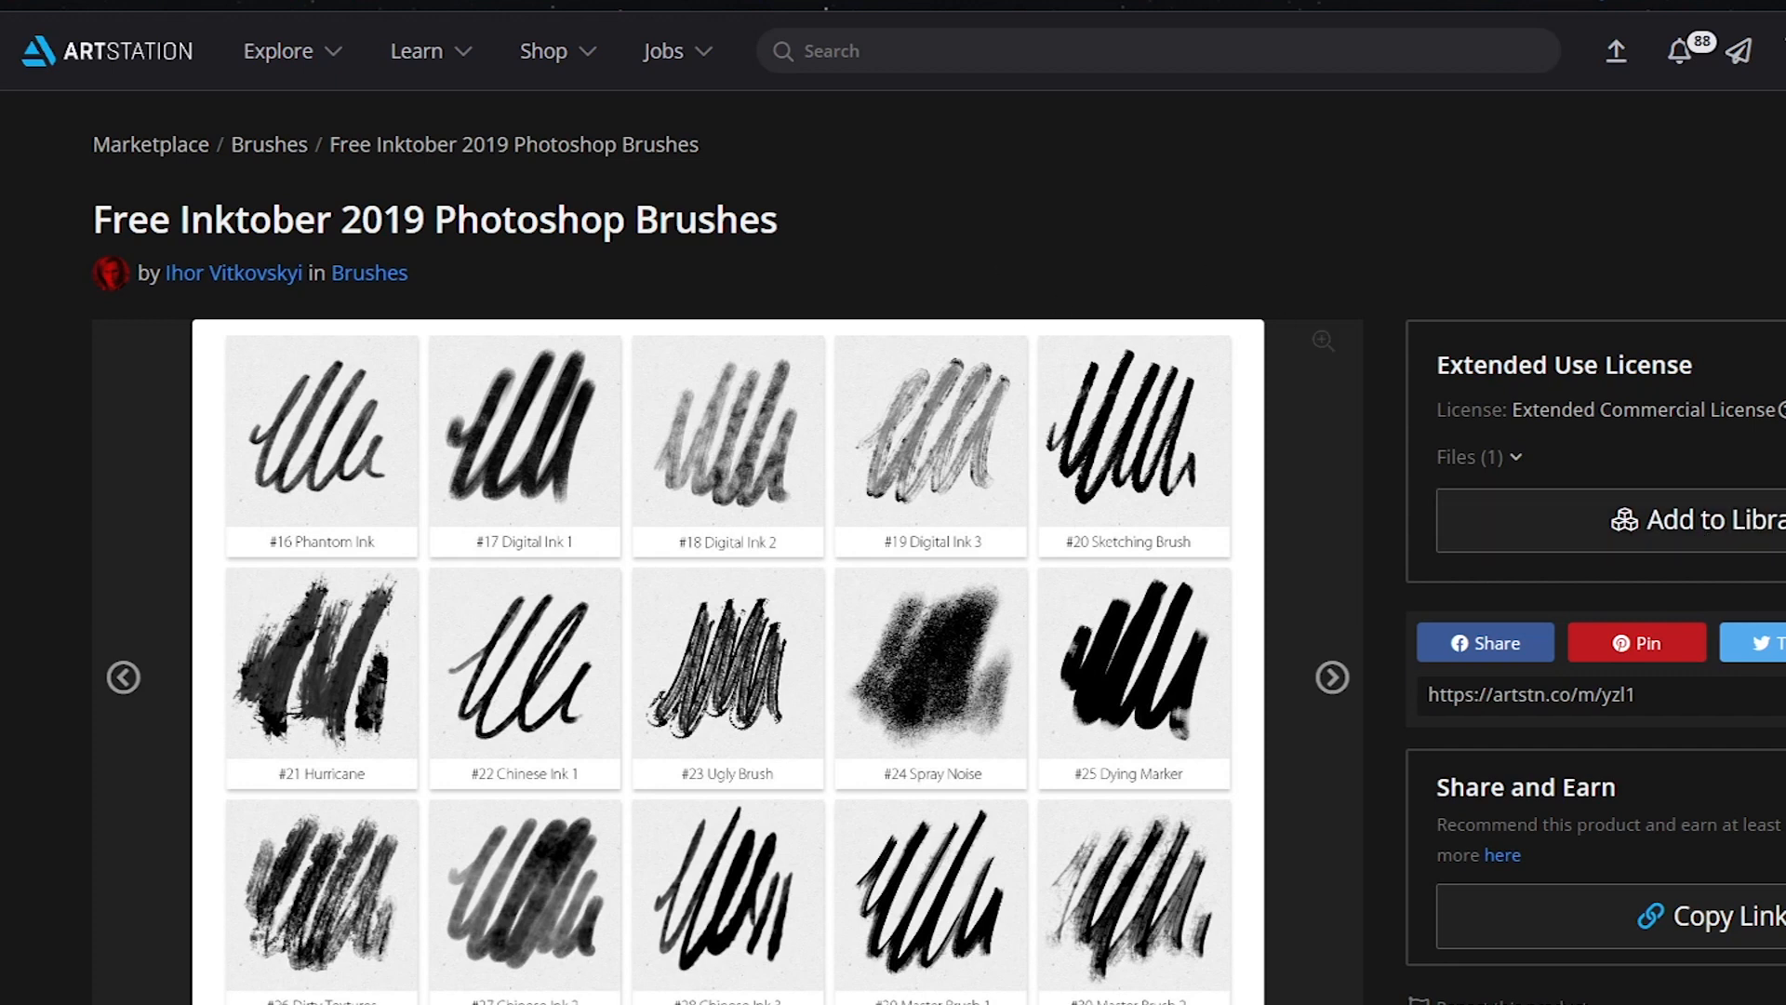
key(alt+Left)
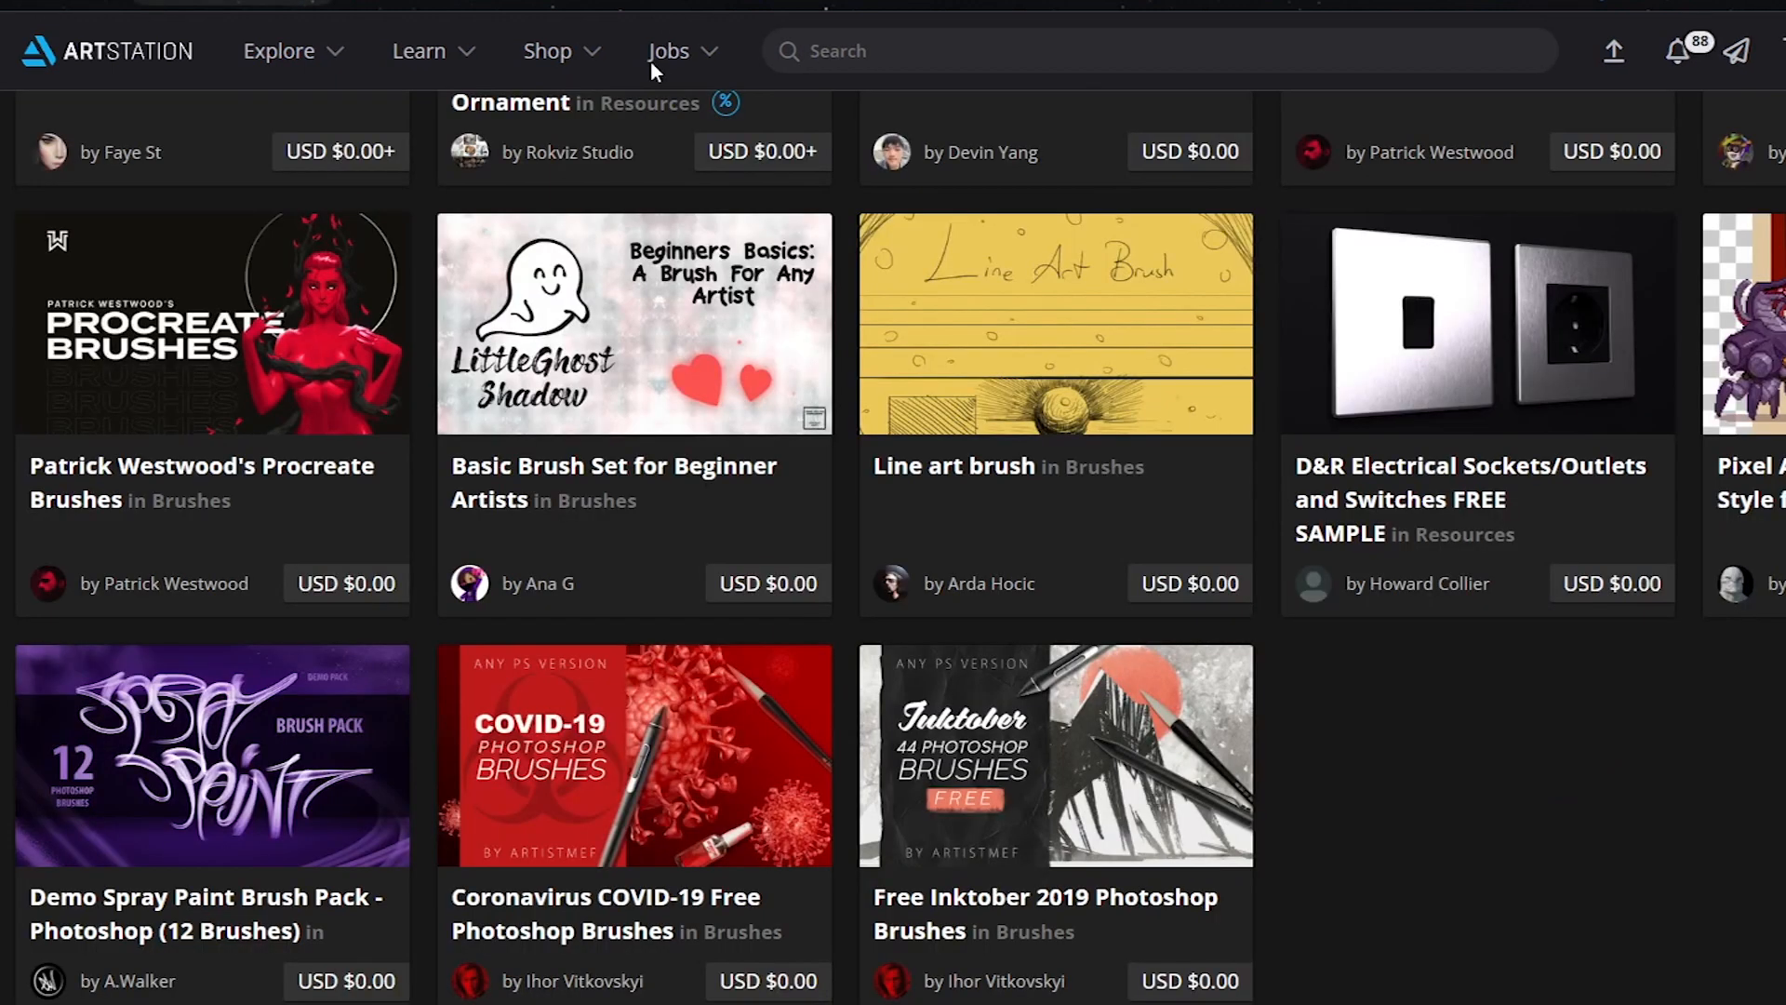
Restrict the marketplace products to free ones with the price filter and browse the listed brushes.
scroll(893, 547, up, 1)
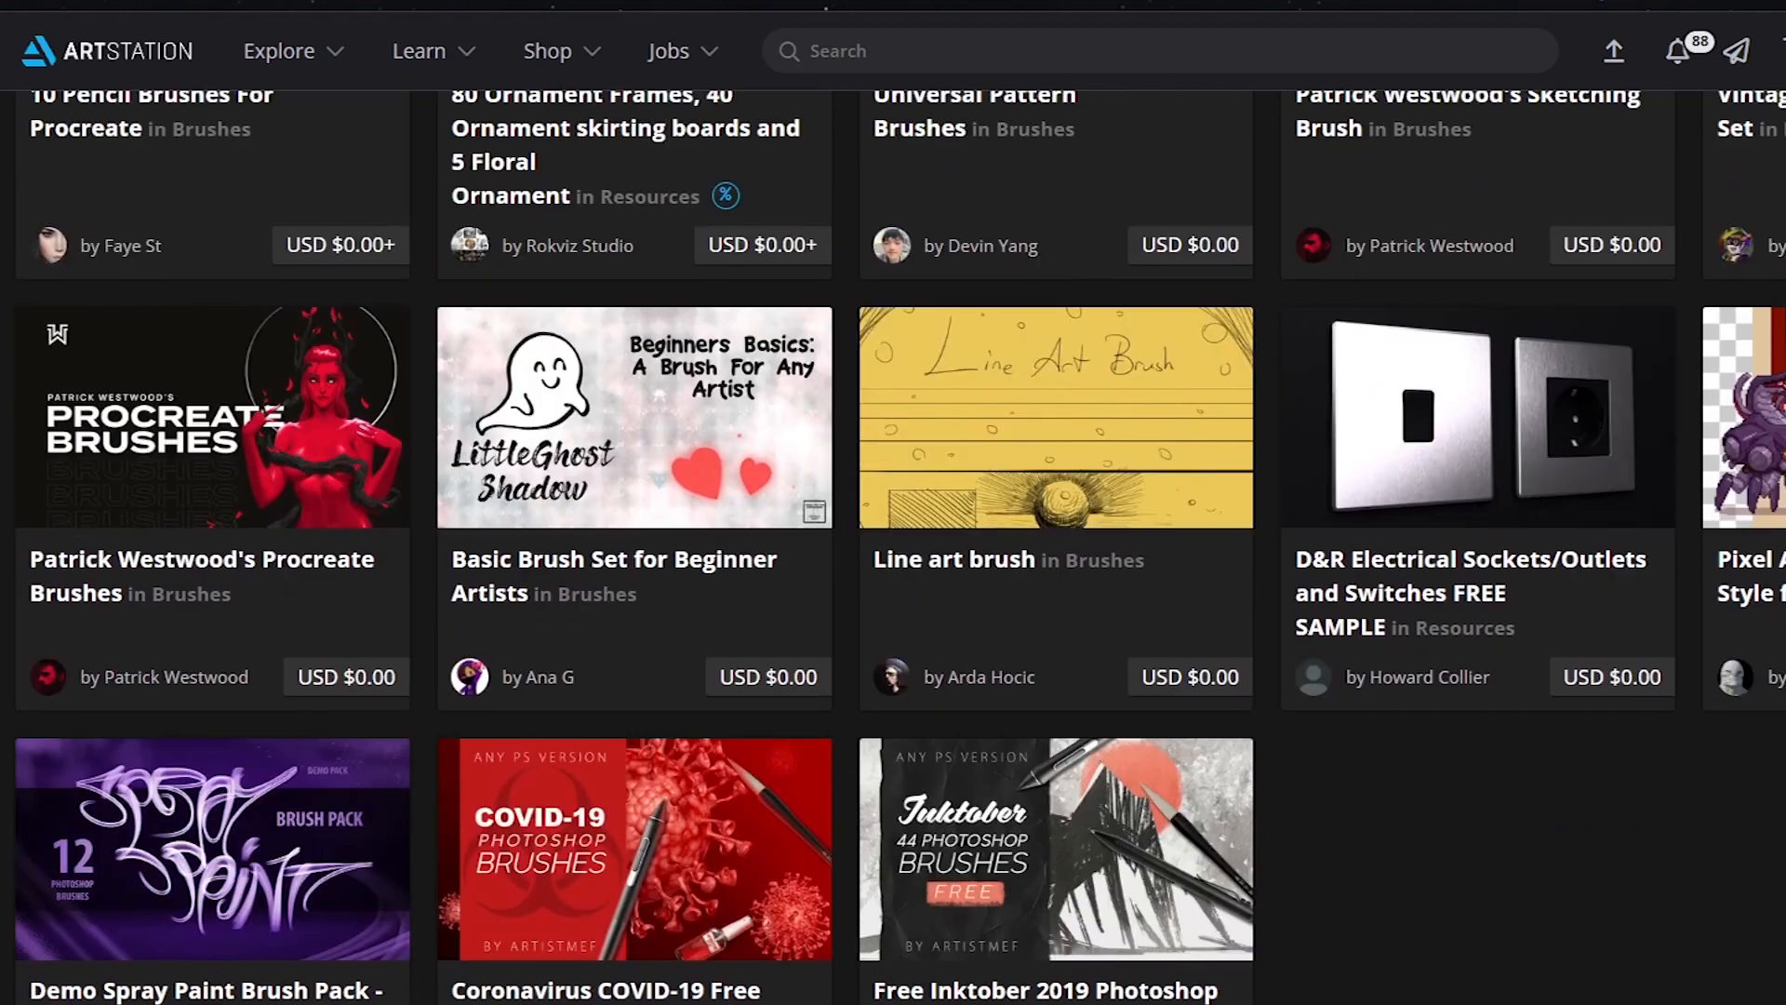
scroll(893, 547, up, 1)
scroll(893, 547, up, 18)
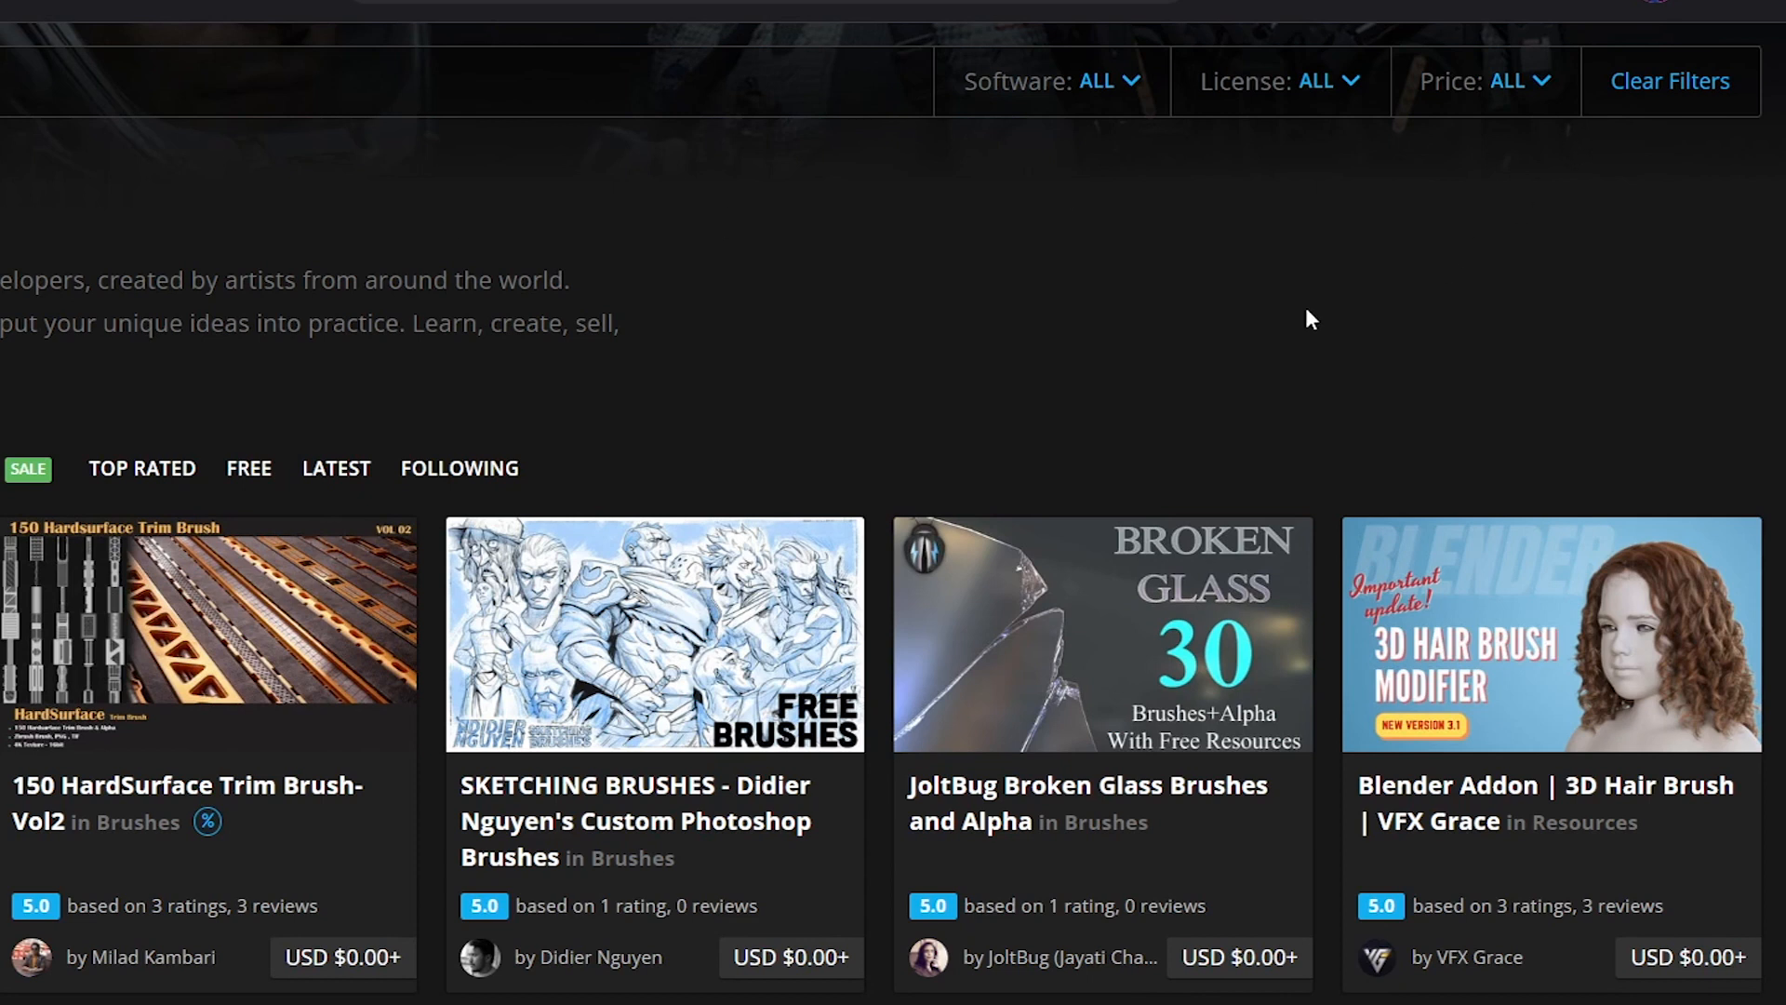
click(1540, 84)
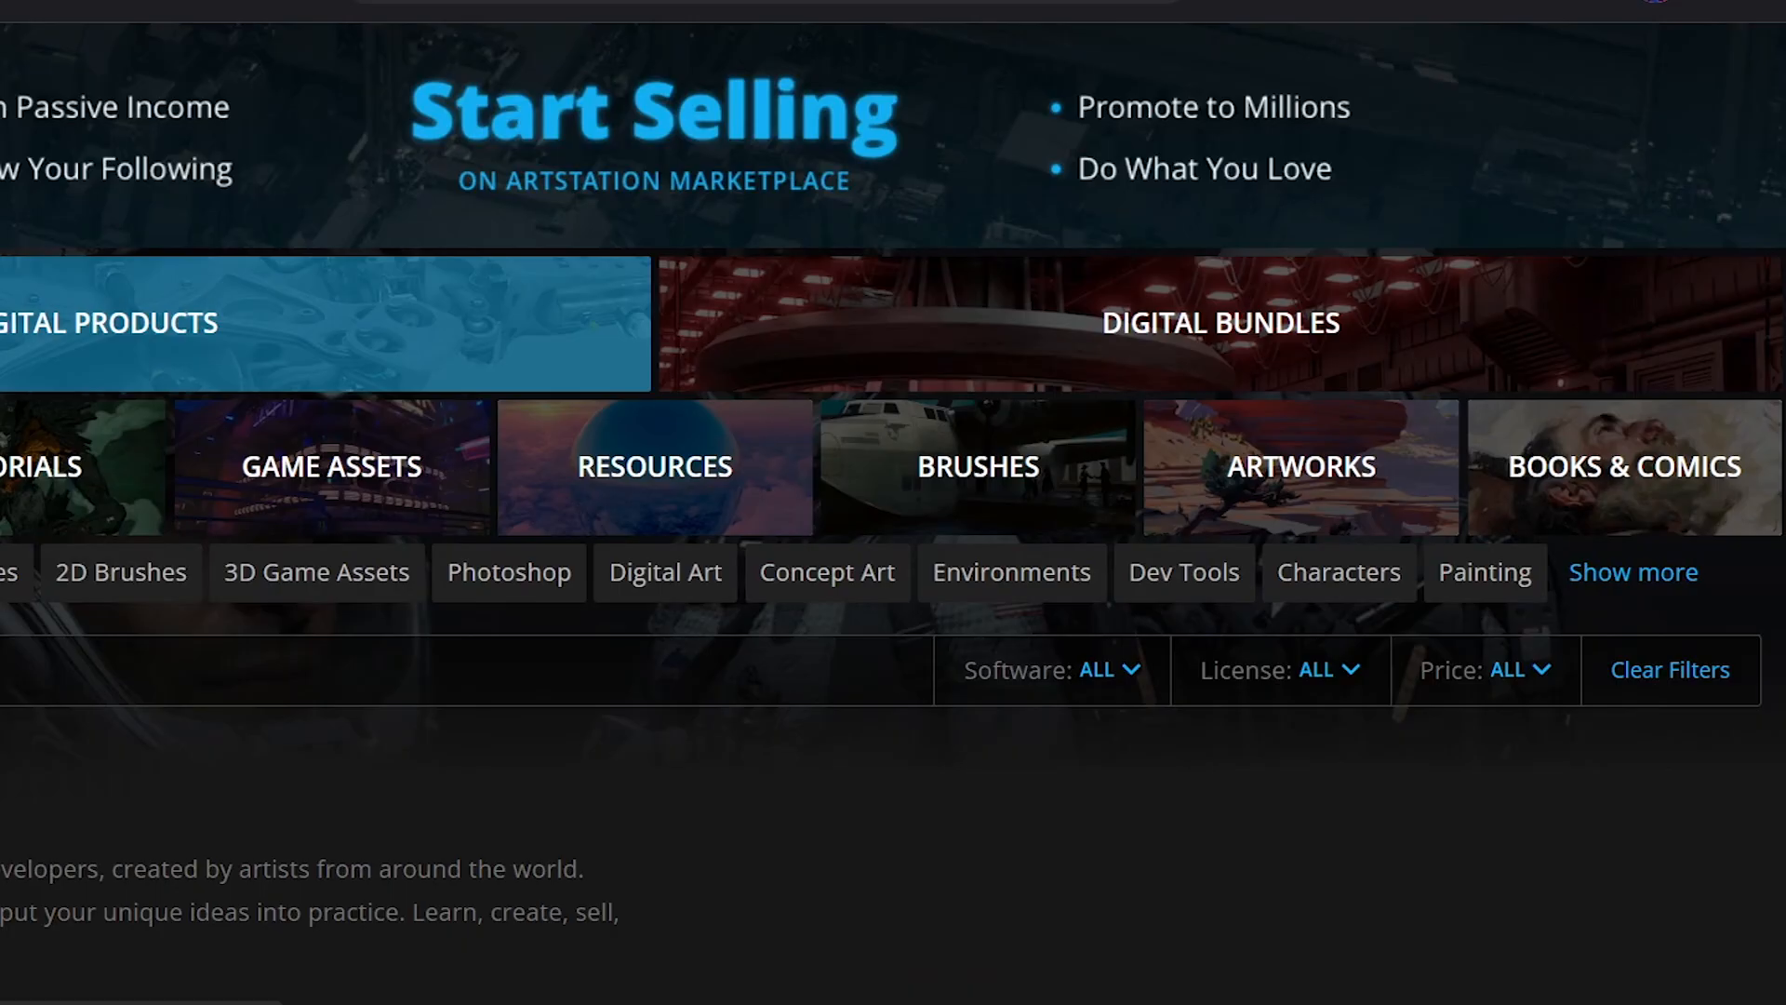
scroll(893, 513, down, 5)
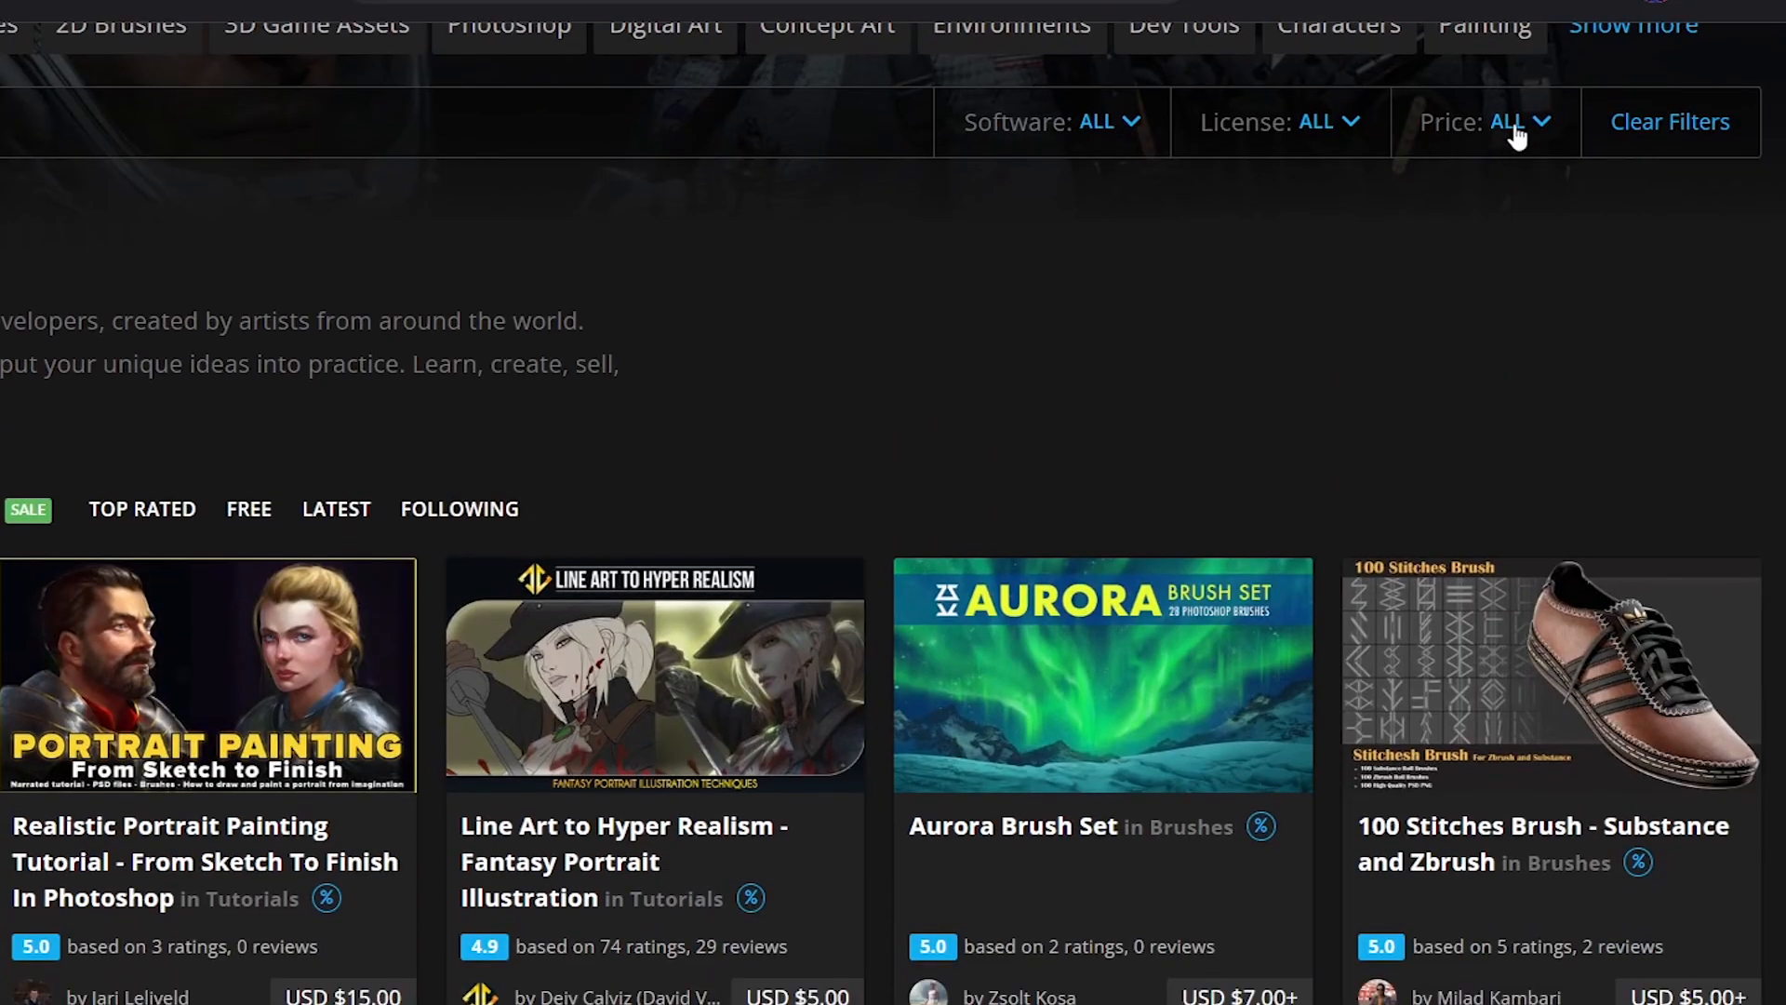
click(1515, 125)
drag(1500, 264, 1191, 250)
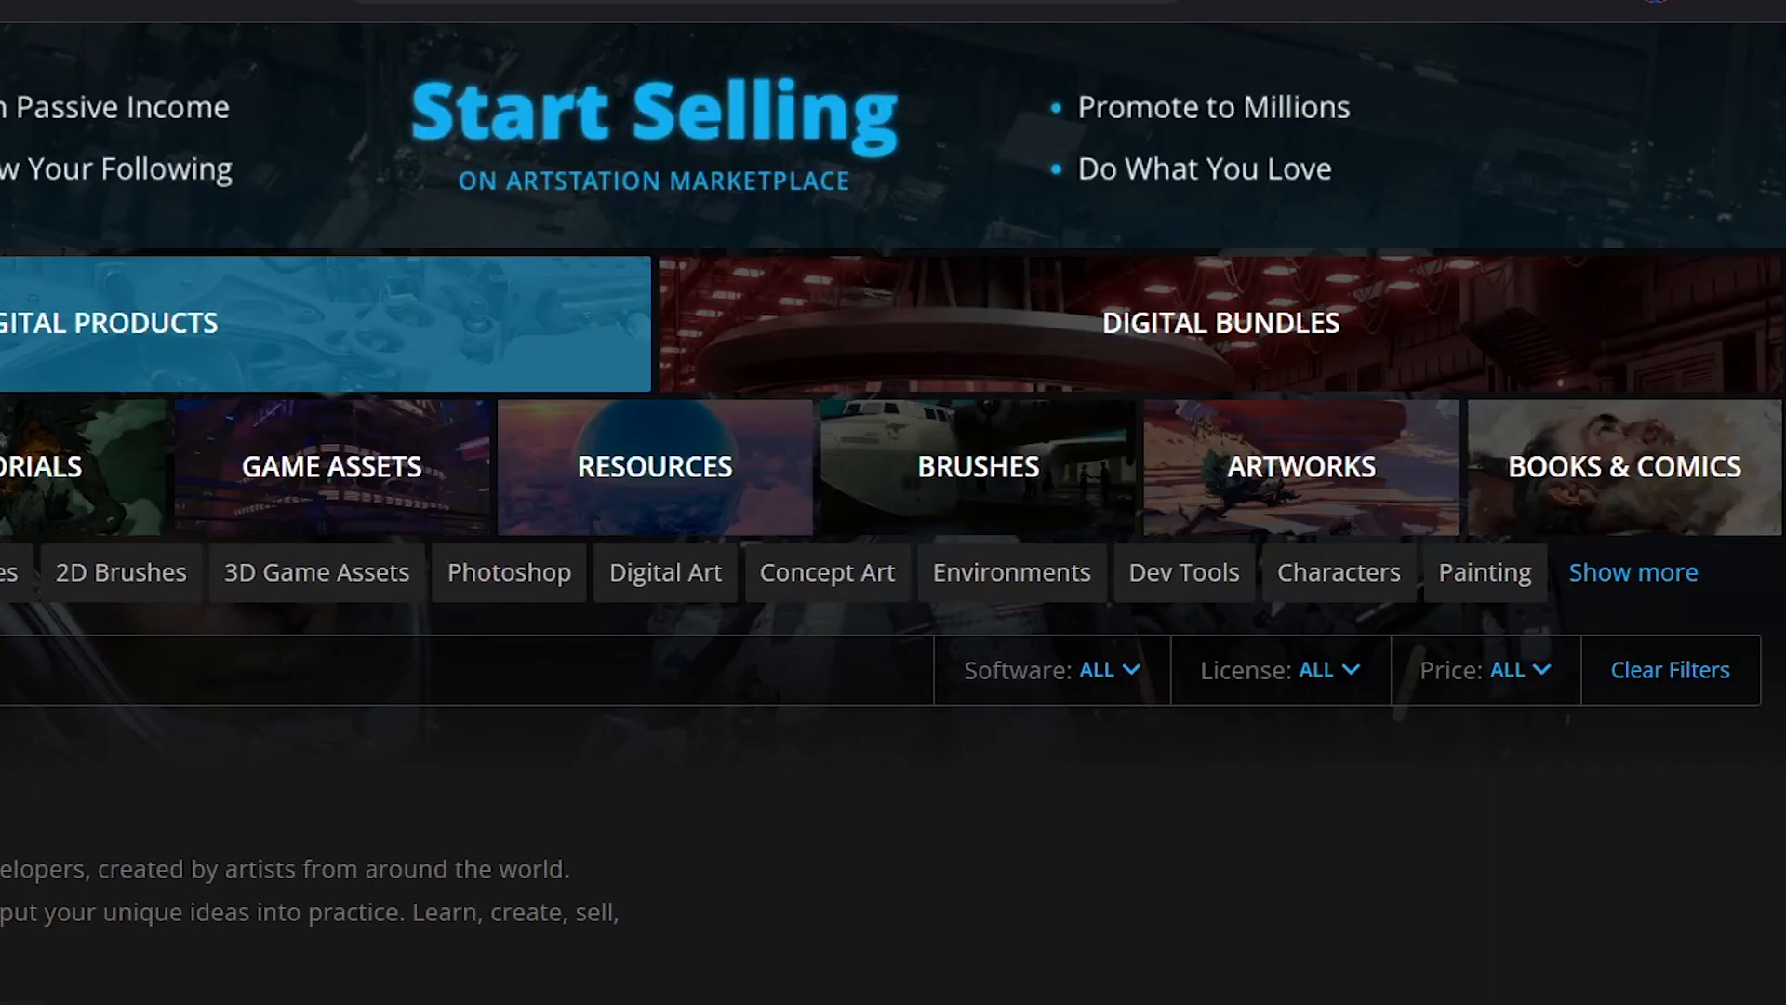
scroll(893, 502, down, 15)
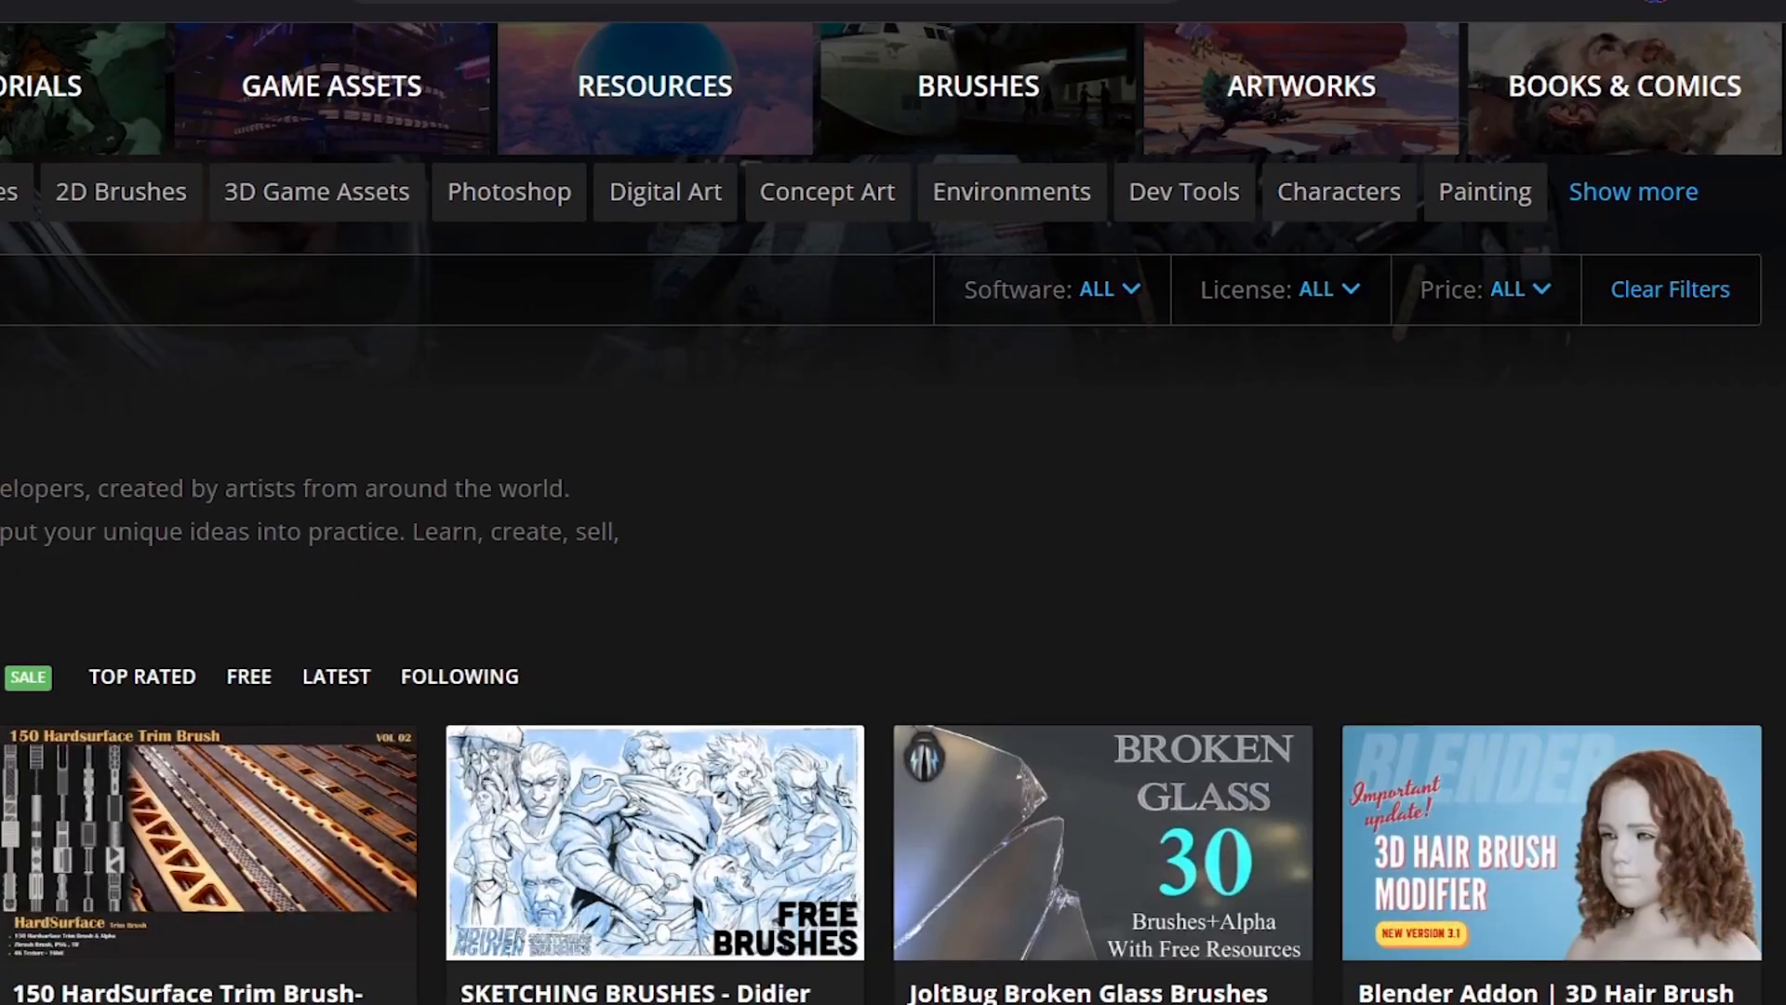
scroll(893, 503, down, 3)
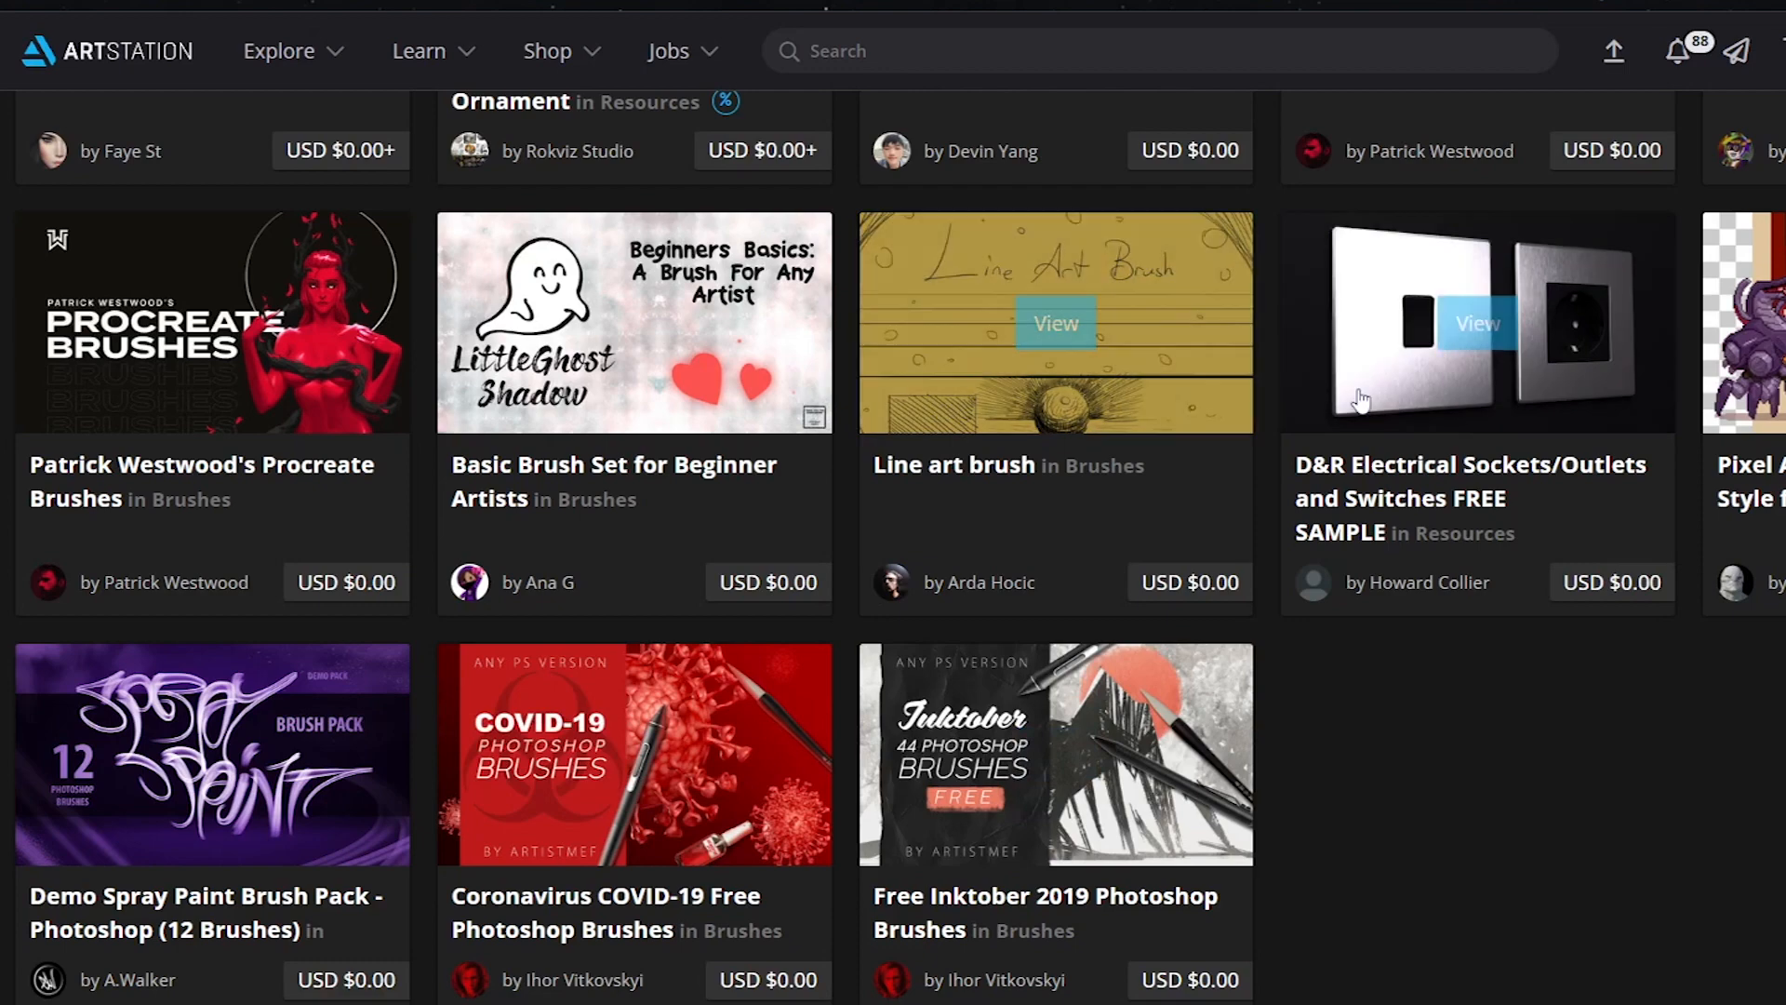
Browse the free brush listings around the line art, pencil and pattern brushes.
scroll(1743, 793, up, 2)
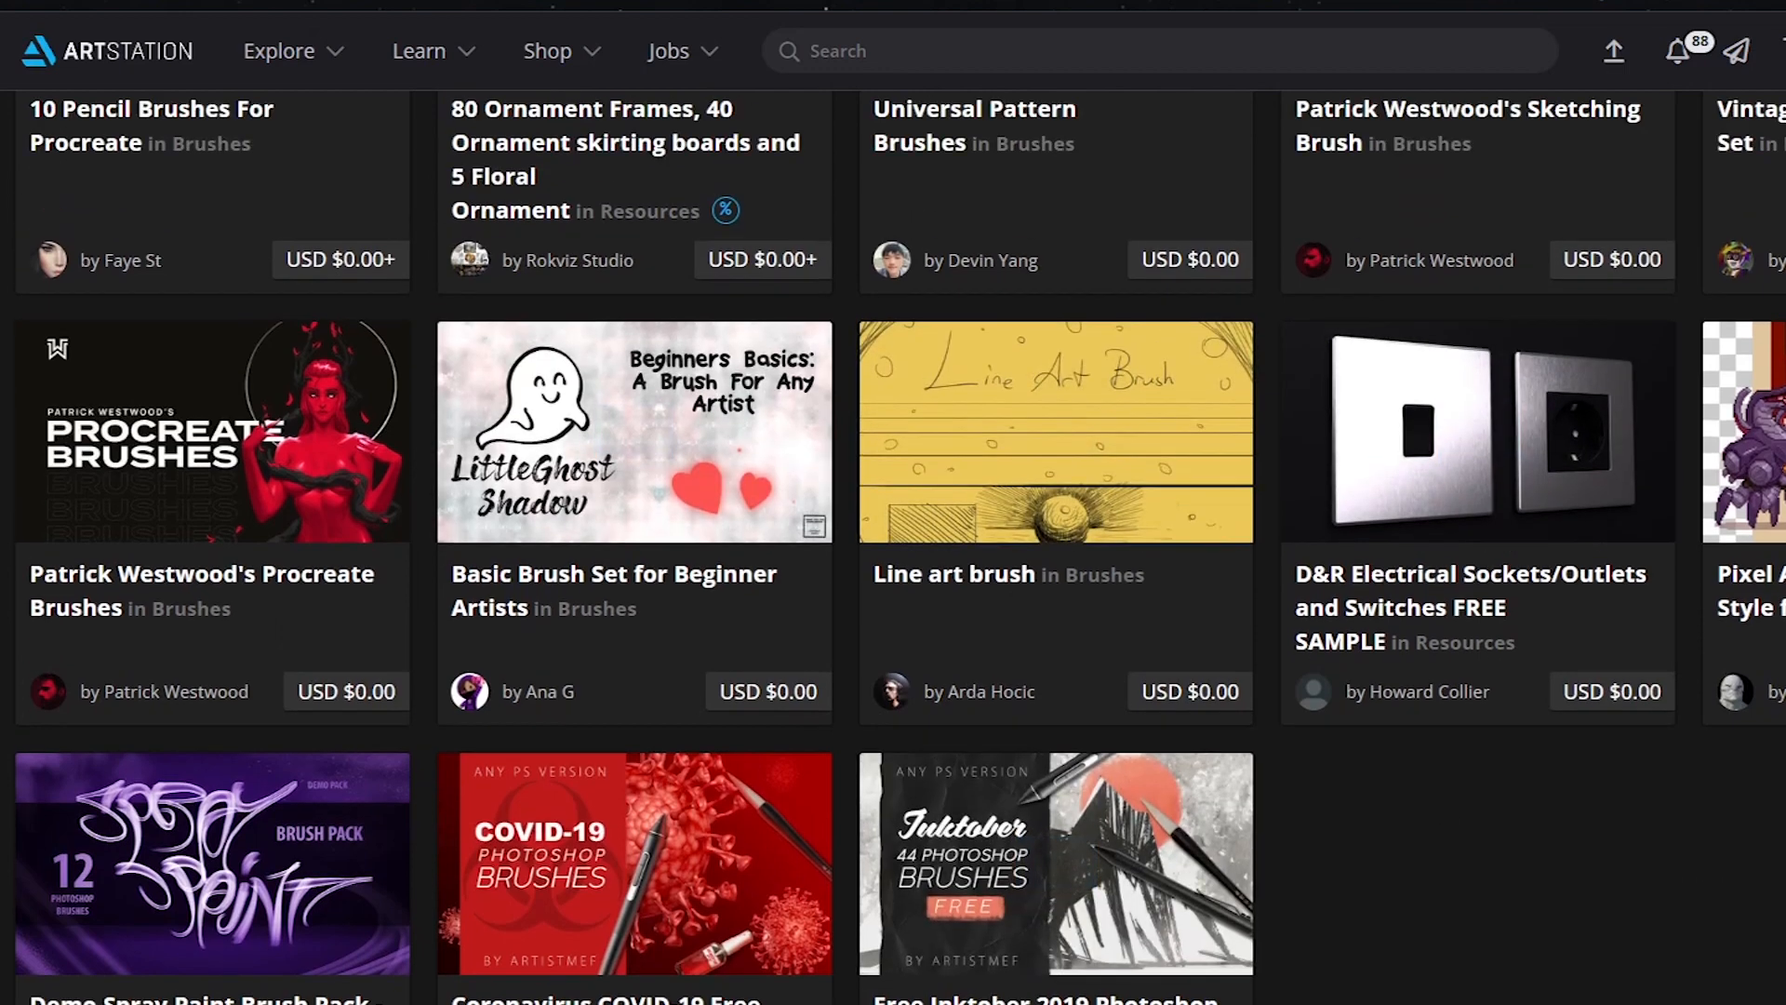
scroll(893, 549, down, 2)
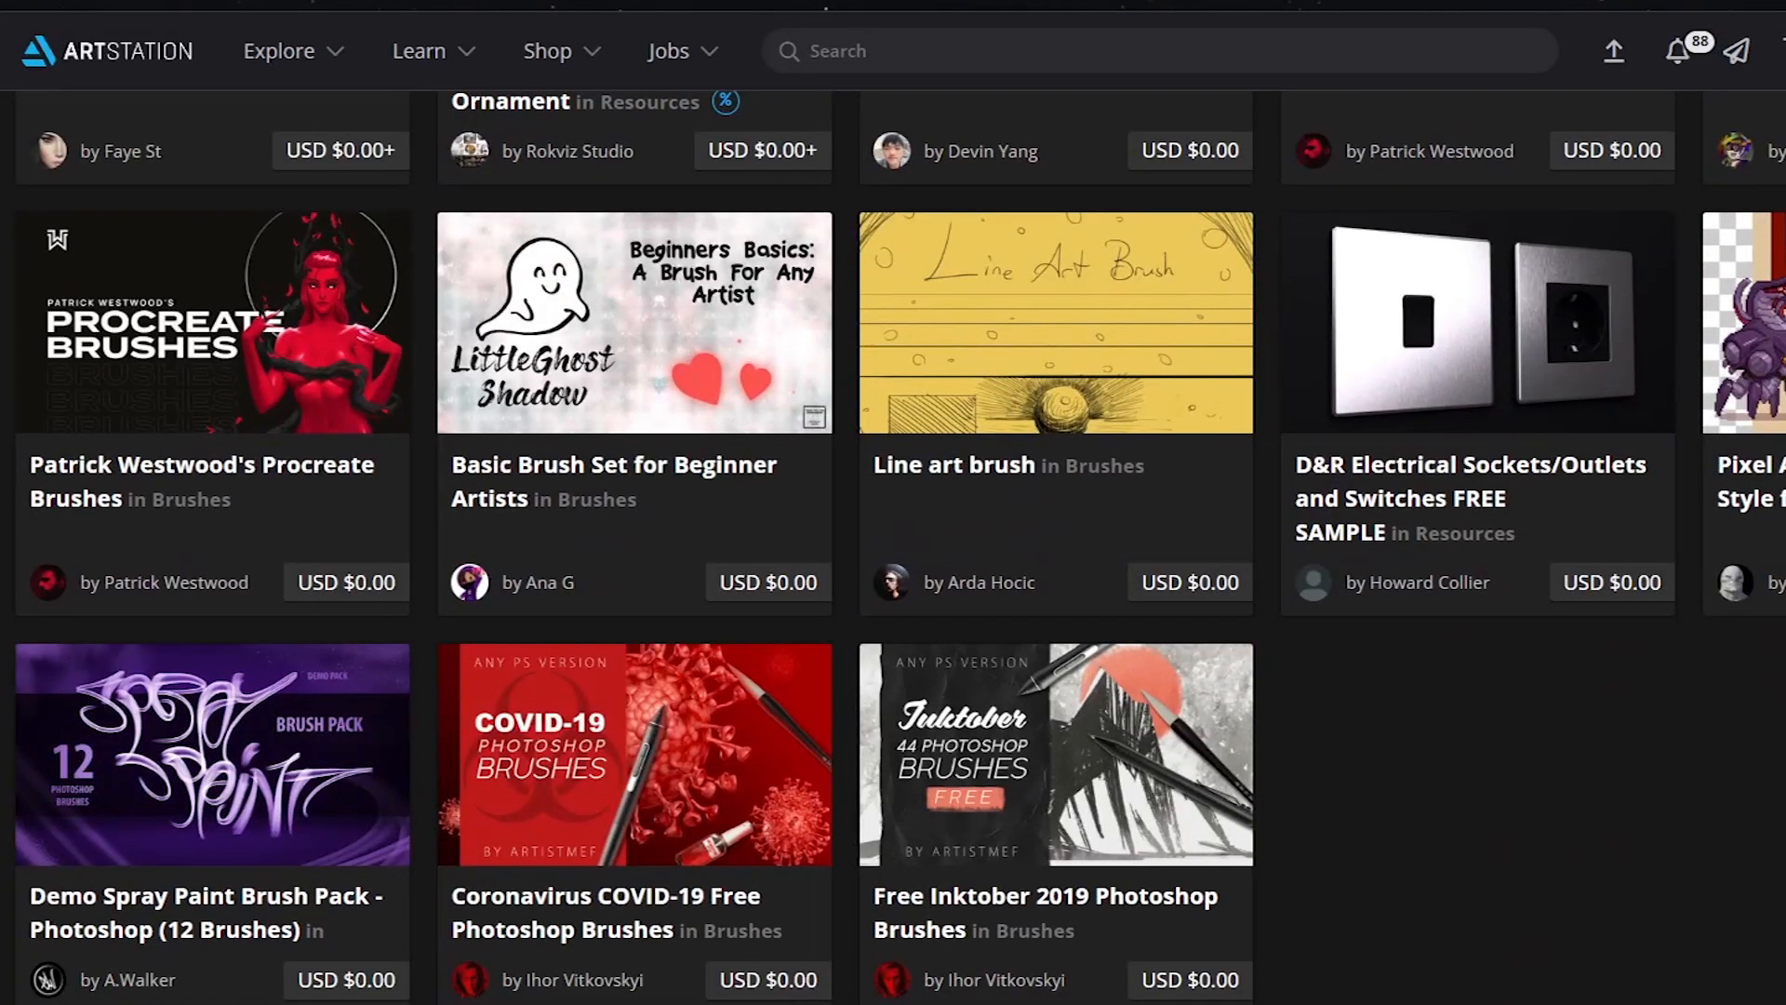
scroll(893, 549, up, 1)
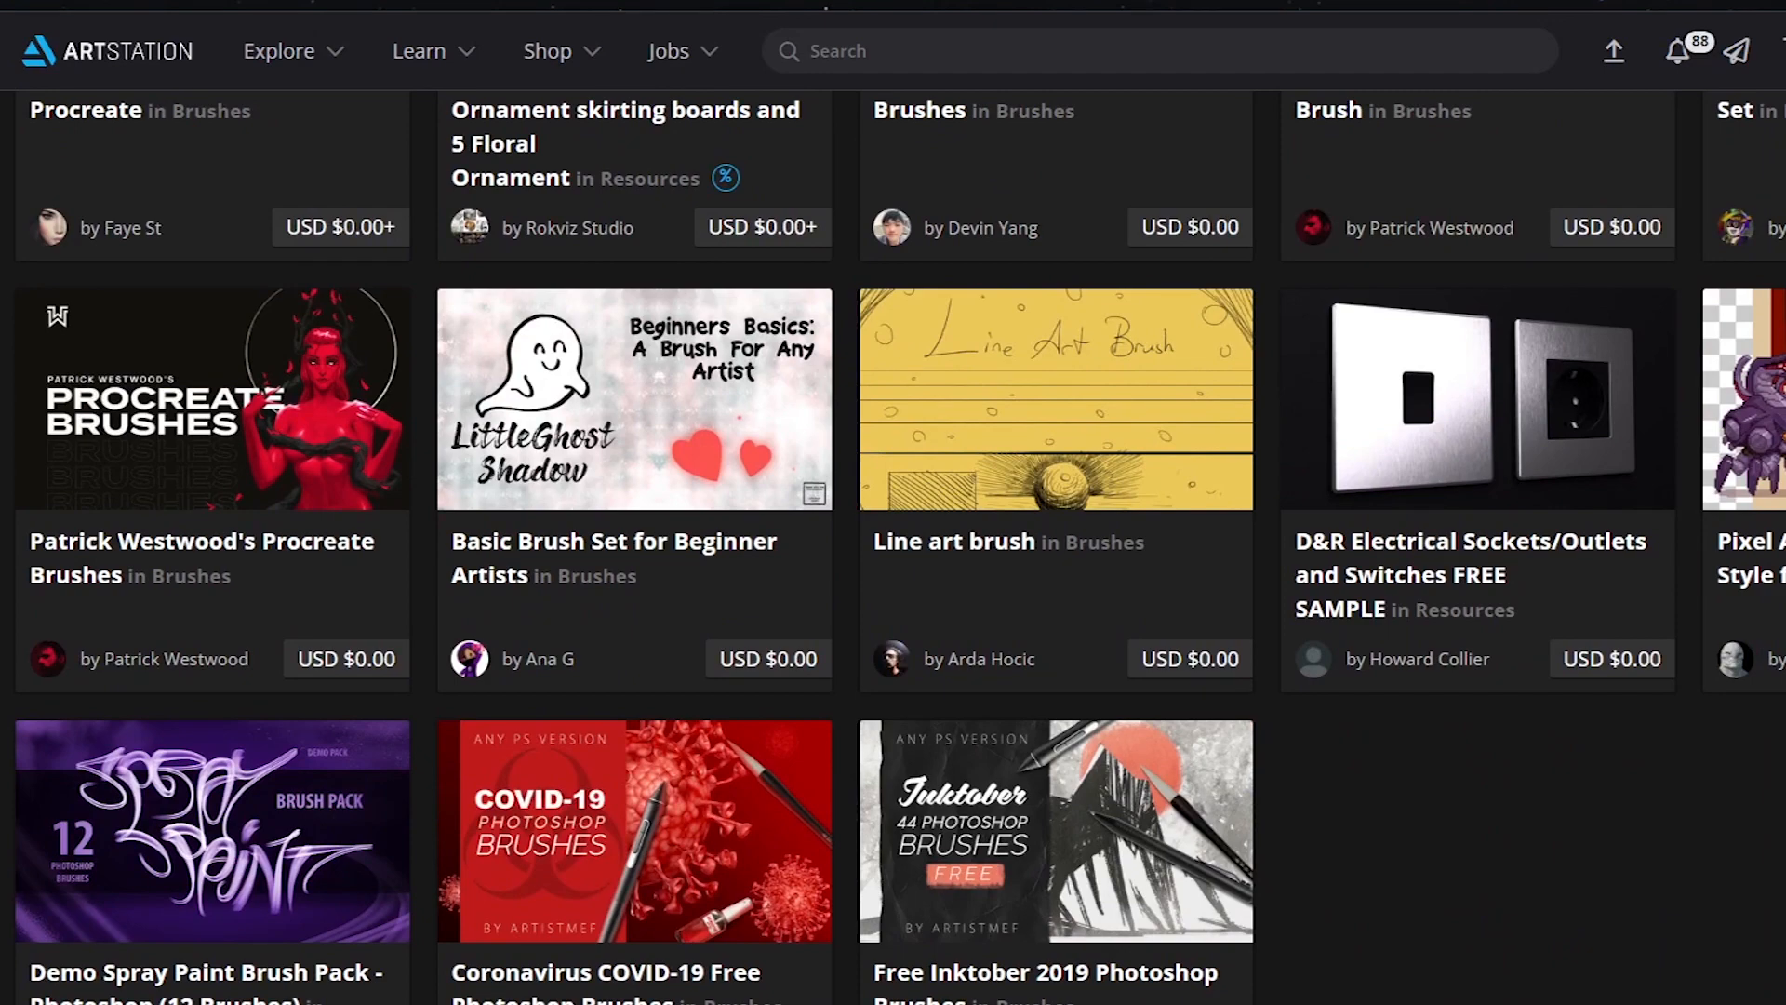
scroll(1340, 646, up, 6)
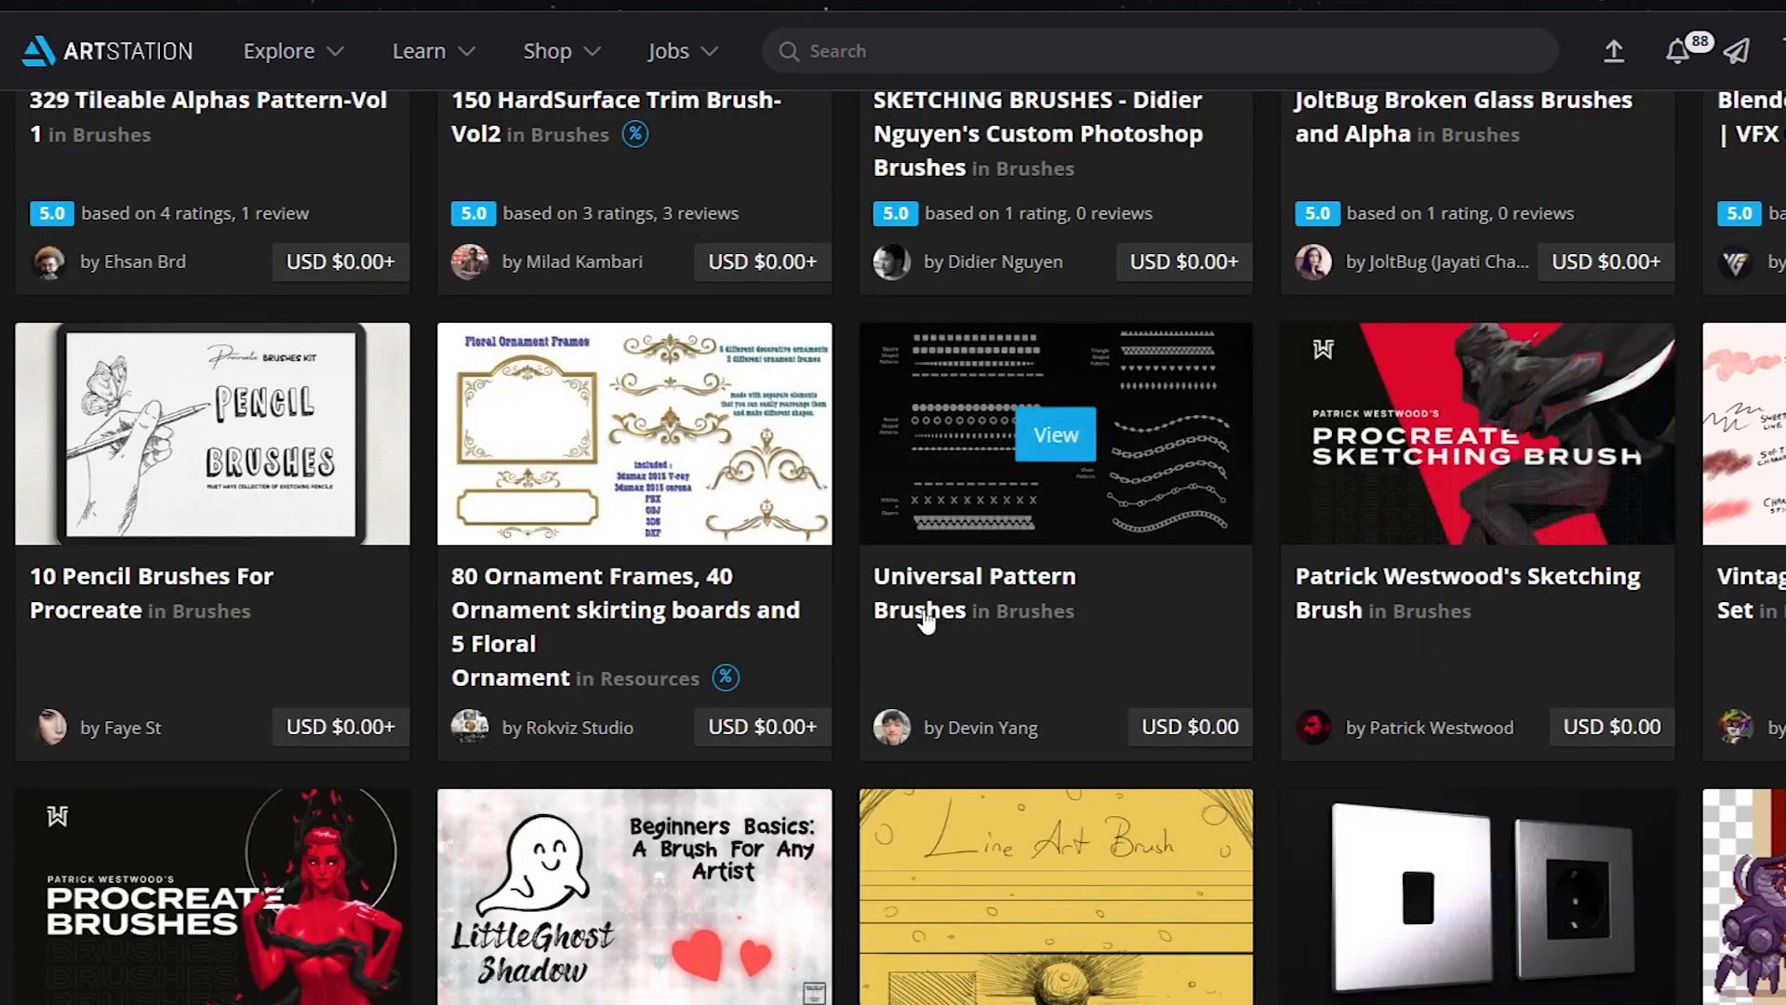
scroll(925, 621, down, 2)
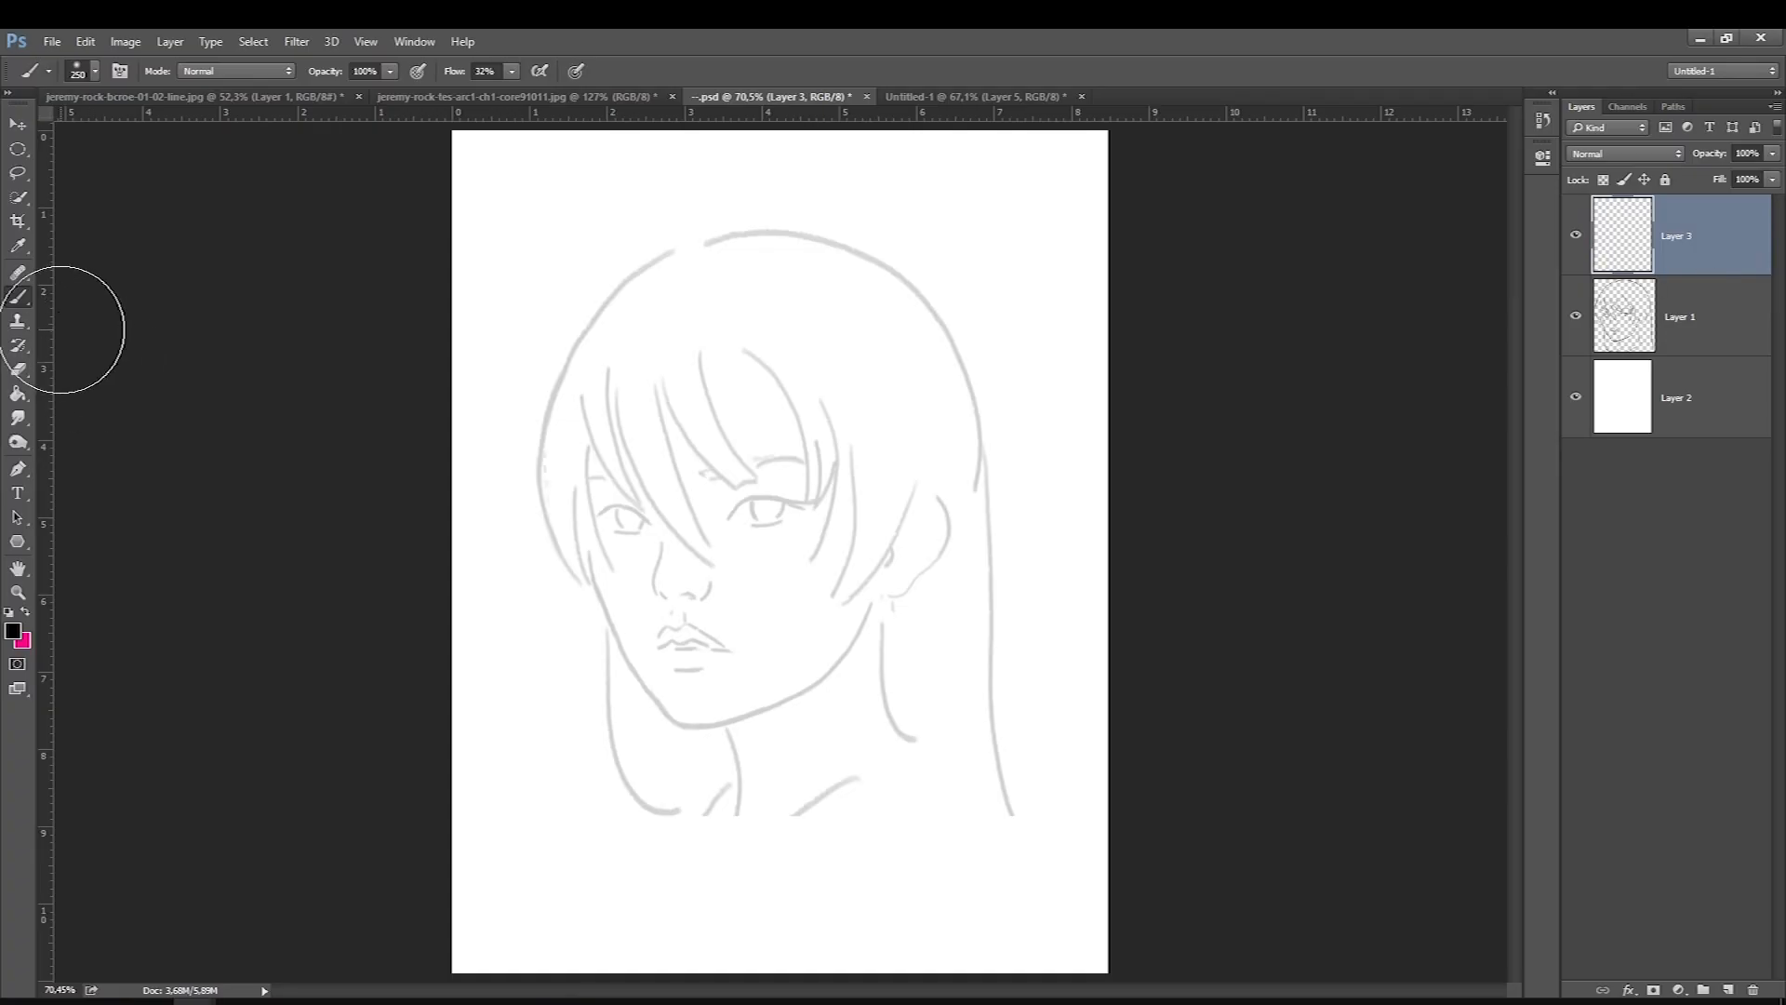
Choose the flat 15 px brush, enlarge it to 20 px and try short dark strokes inside the hair area.
right_click(549, 478)
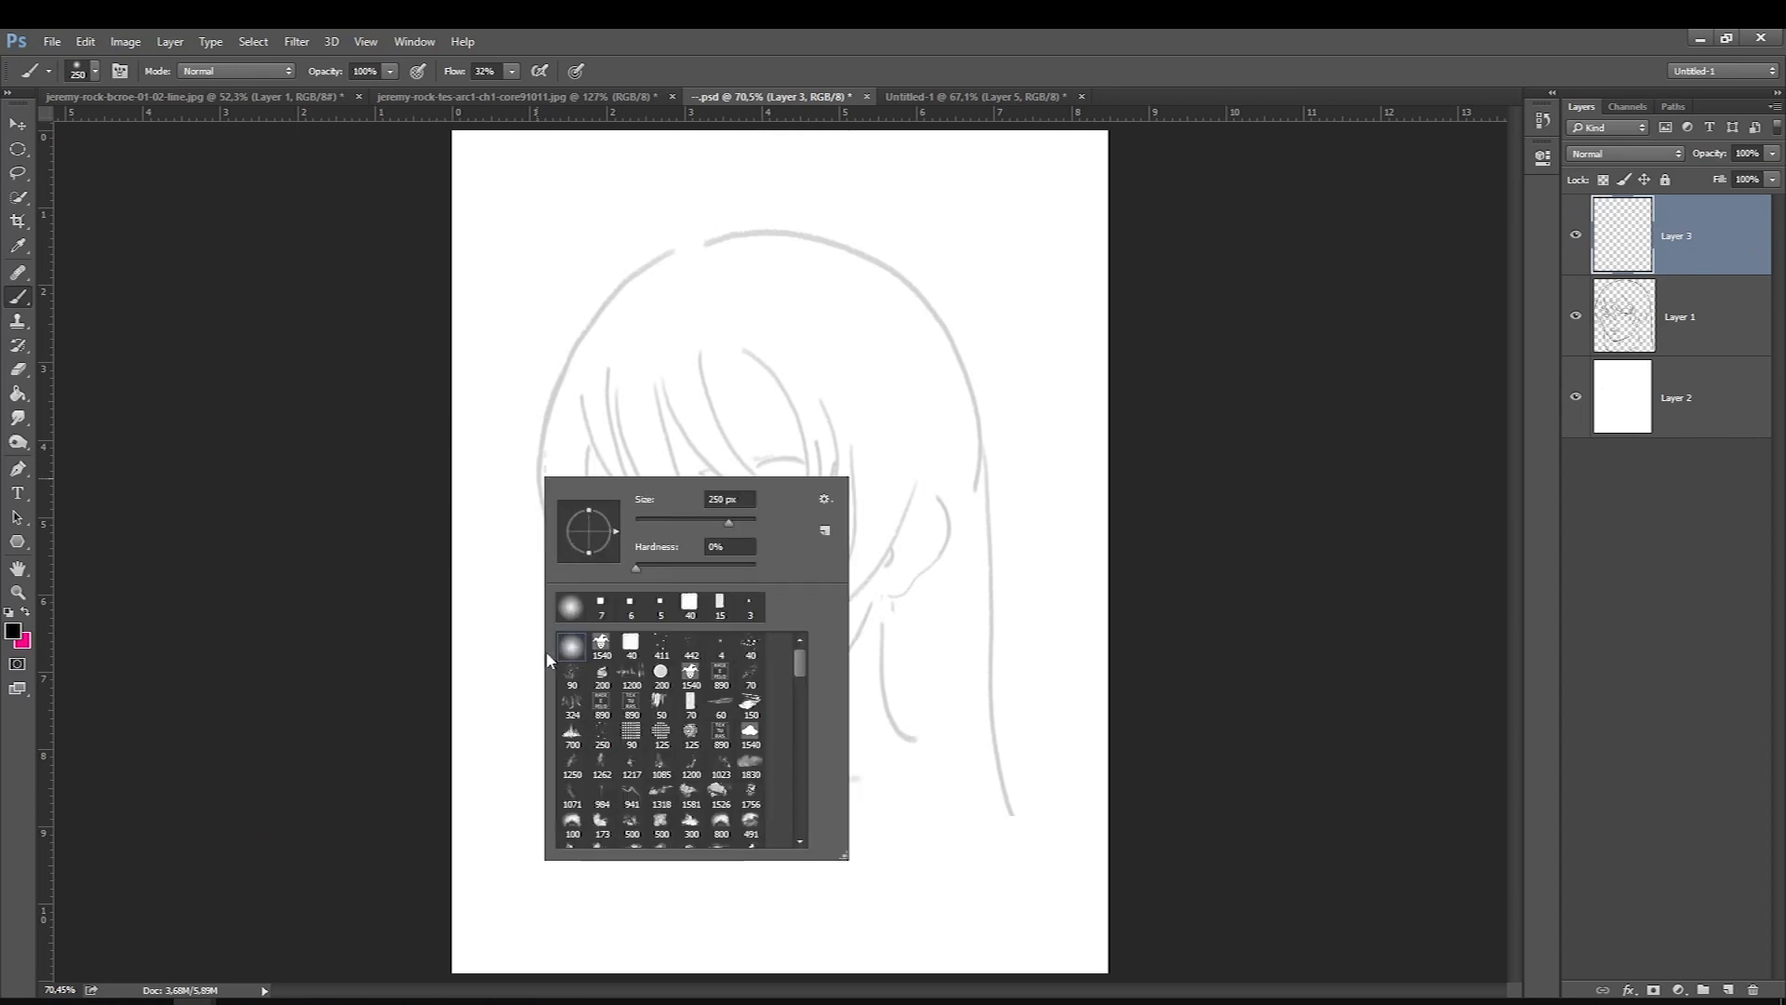
ctrl+click(932, 349)
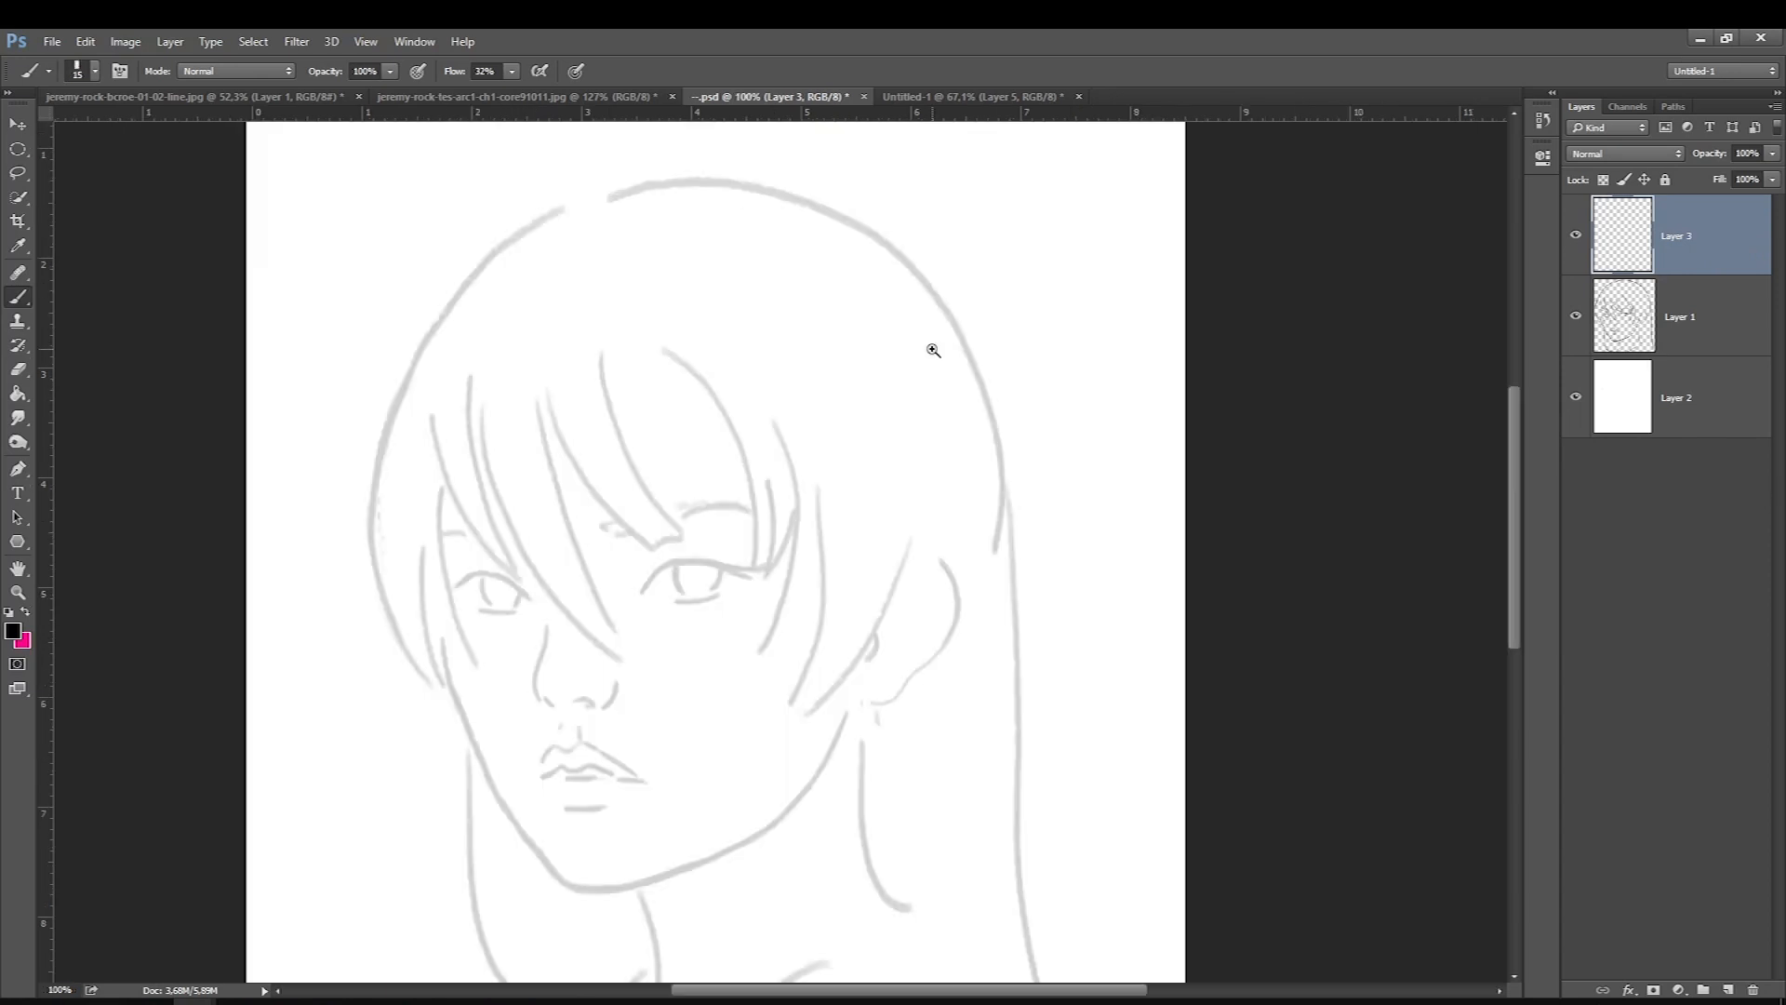
ctrl+click(933, 349)
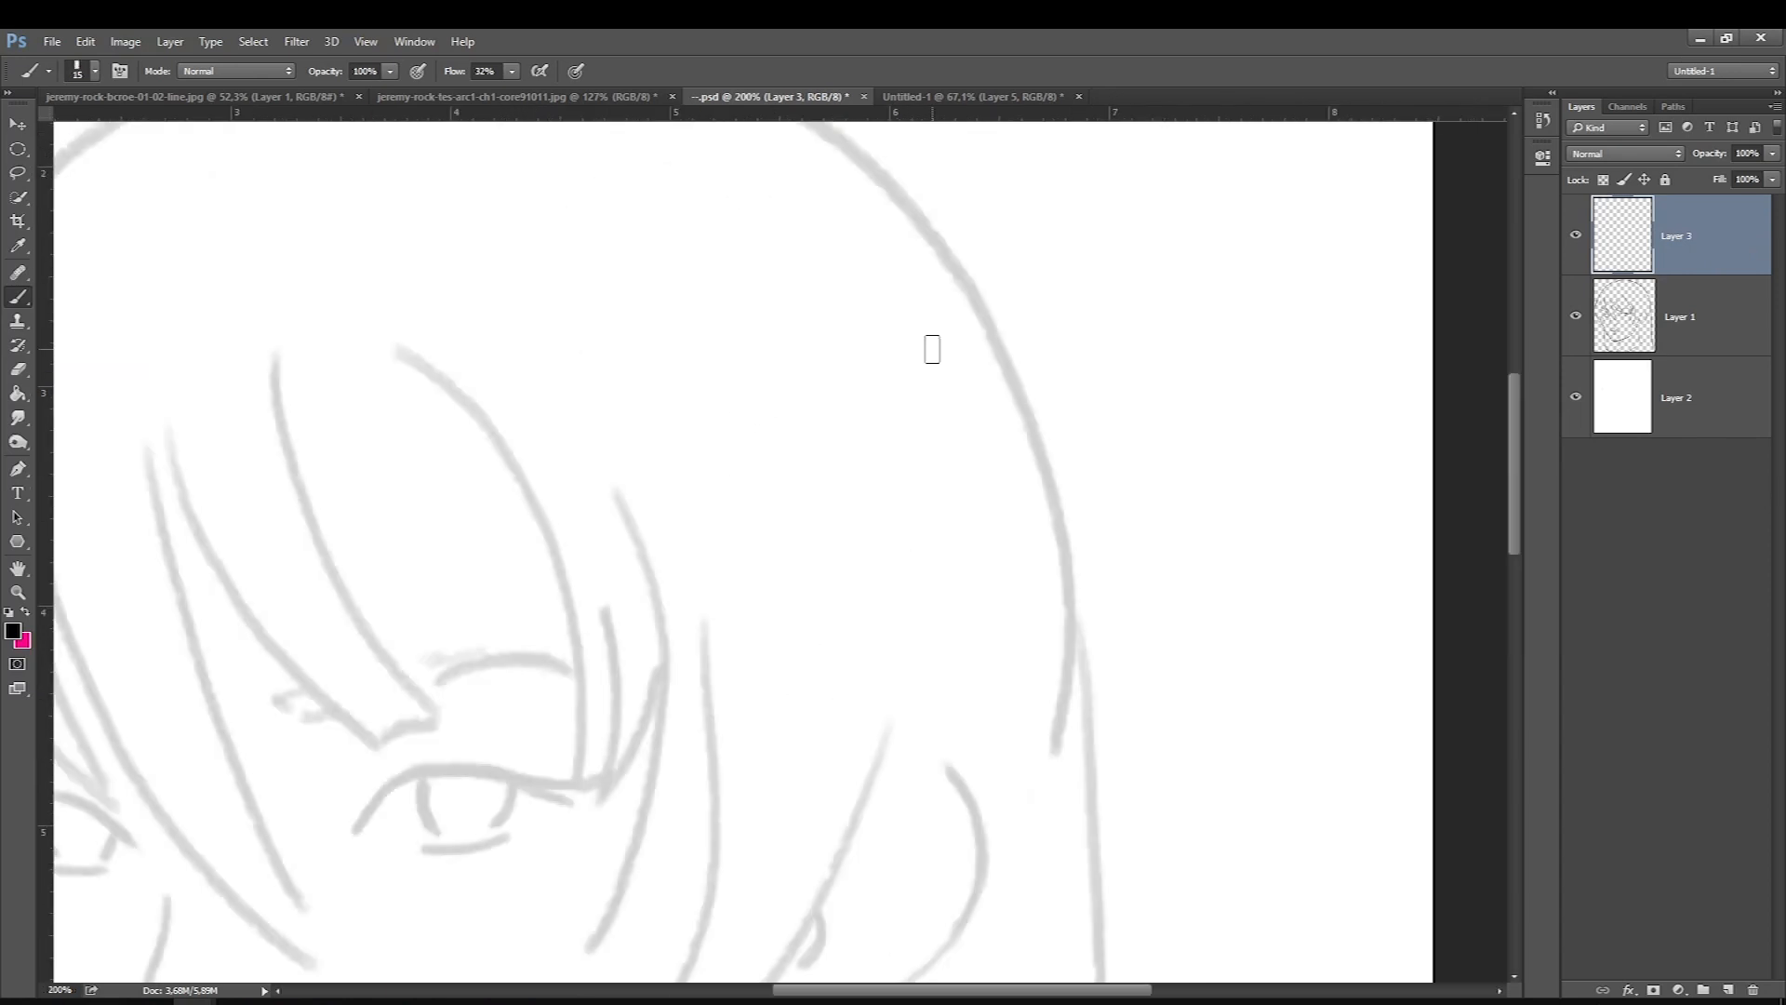
drag(720, 343, 828, 553)
key(])
mouse_move(722, 331)
mouse_down()
mouse_move(742, 373)
mouse_move(738, 355)
mouse_up()
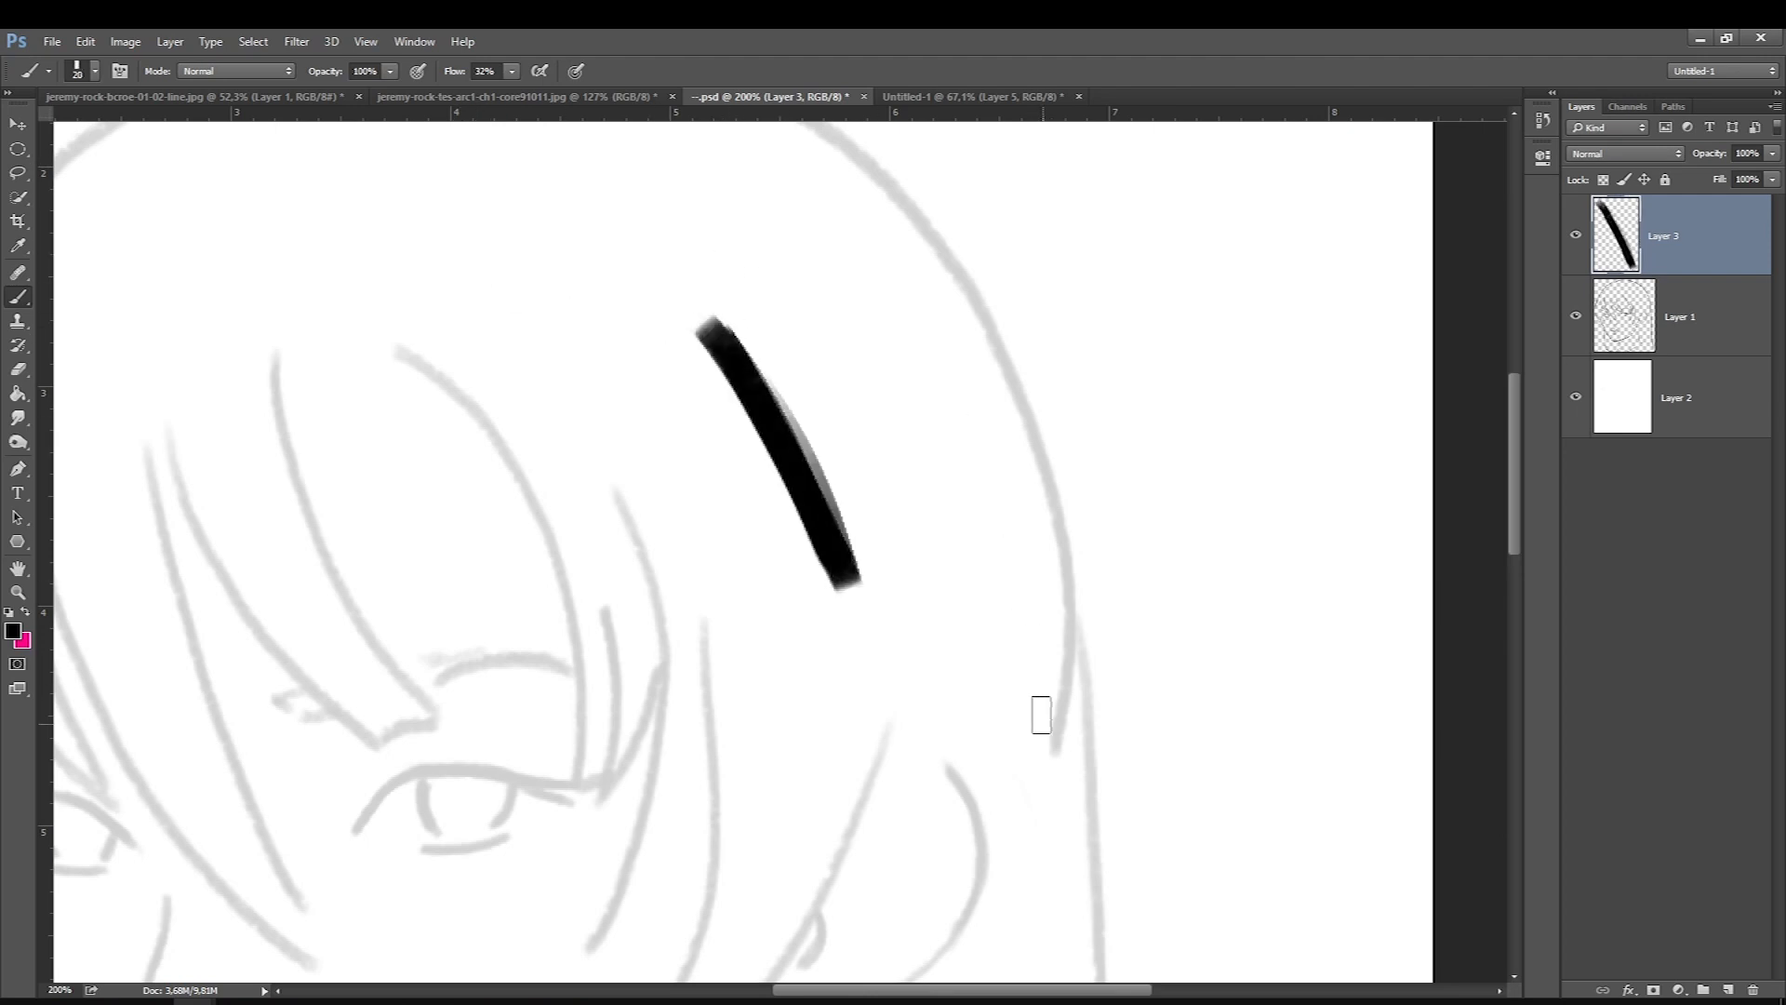
Try long curved strokes and faint short ones around the hair's outer contour, varying the flat brush between 10 and 25 px.
drag(1043, 724, 756, 169)
drag(1228, 897, 1274, 749)
key([)
drag(1155, 877, 1211, 730)
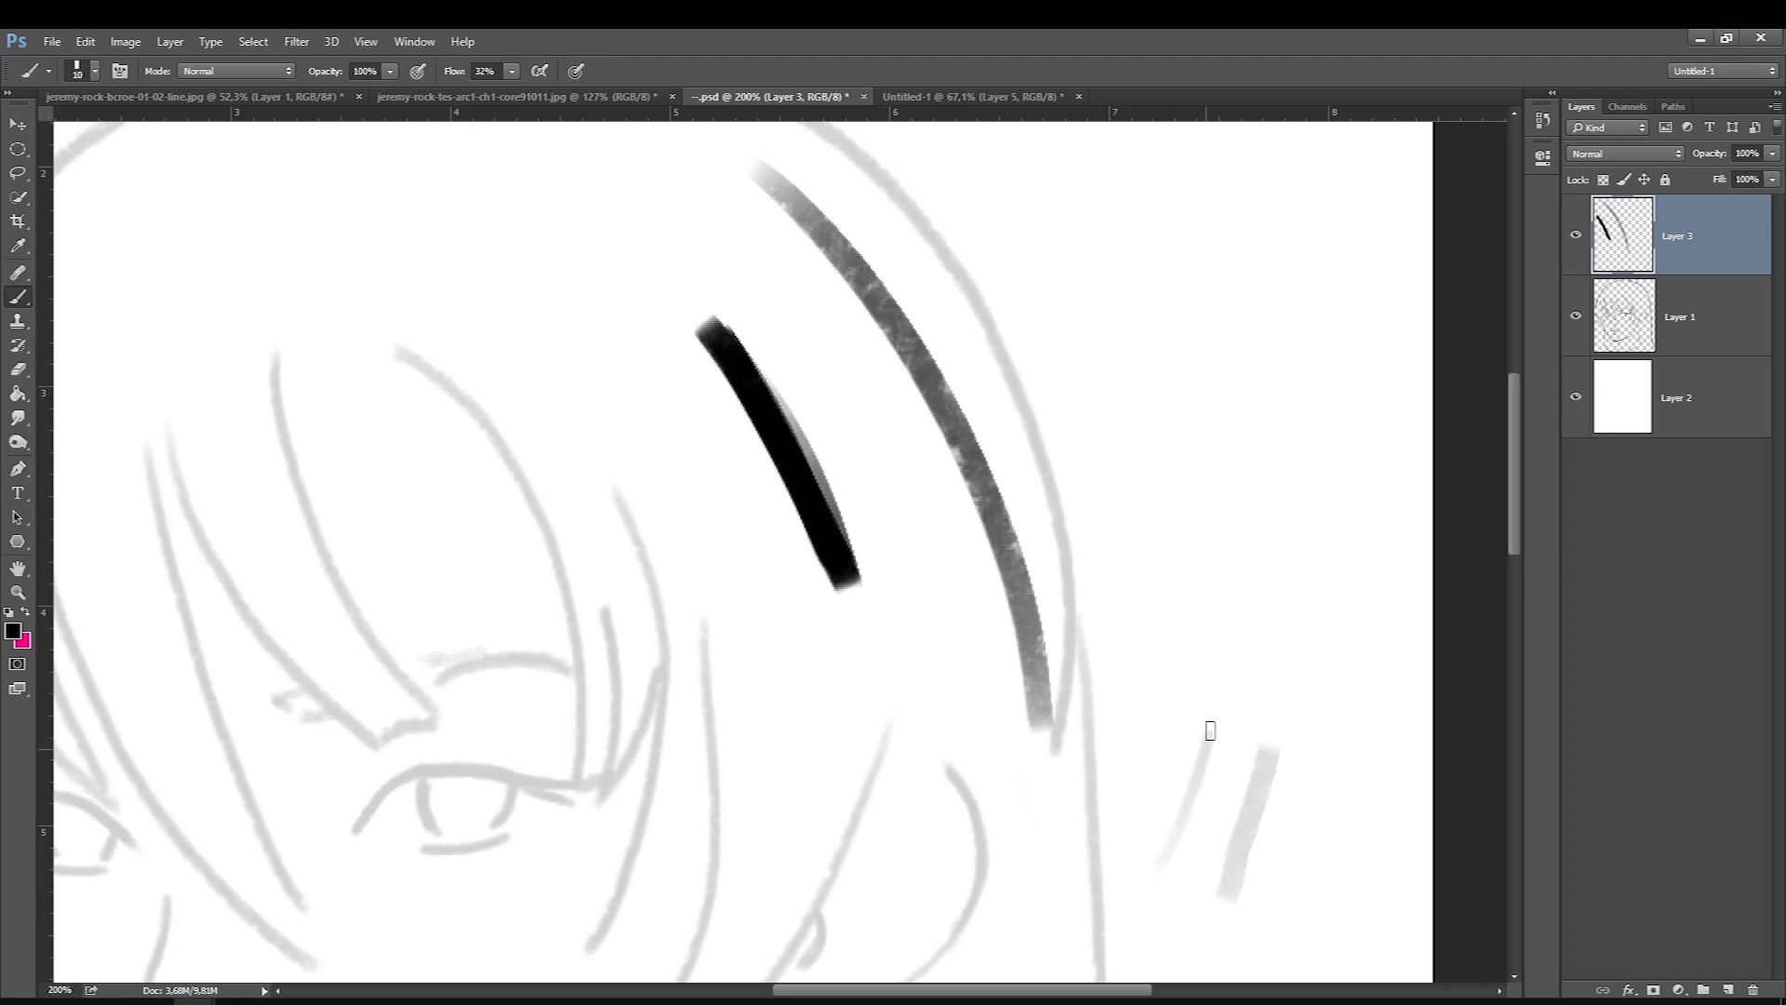
key(])
key(])
key(])
mouse_move(1129, 833)
mouse_down()
mouse_move(1192, 557)
mouse_move(1152, 354)
mouse_move(1075, 232)
mouse_up()
mouse_move(1165, 385)
mouse_down()
mouse_move(1050, 225)
mouse_move(947, 160)
mouse_up()
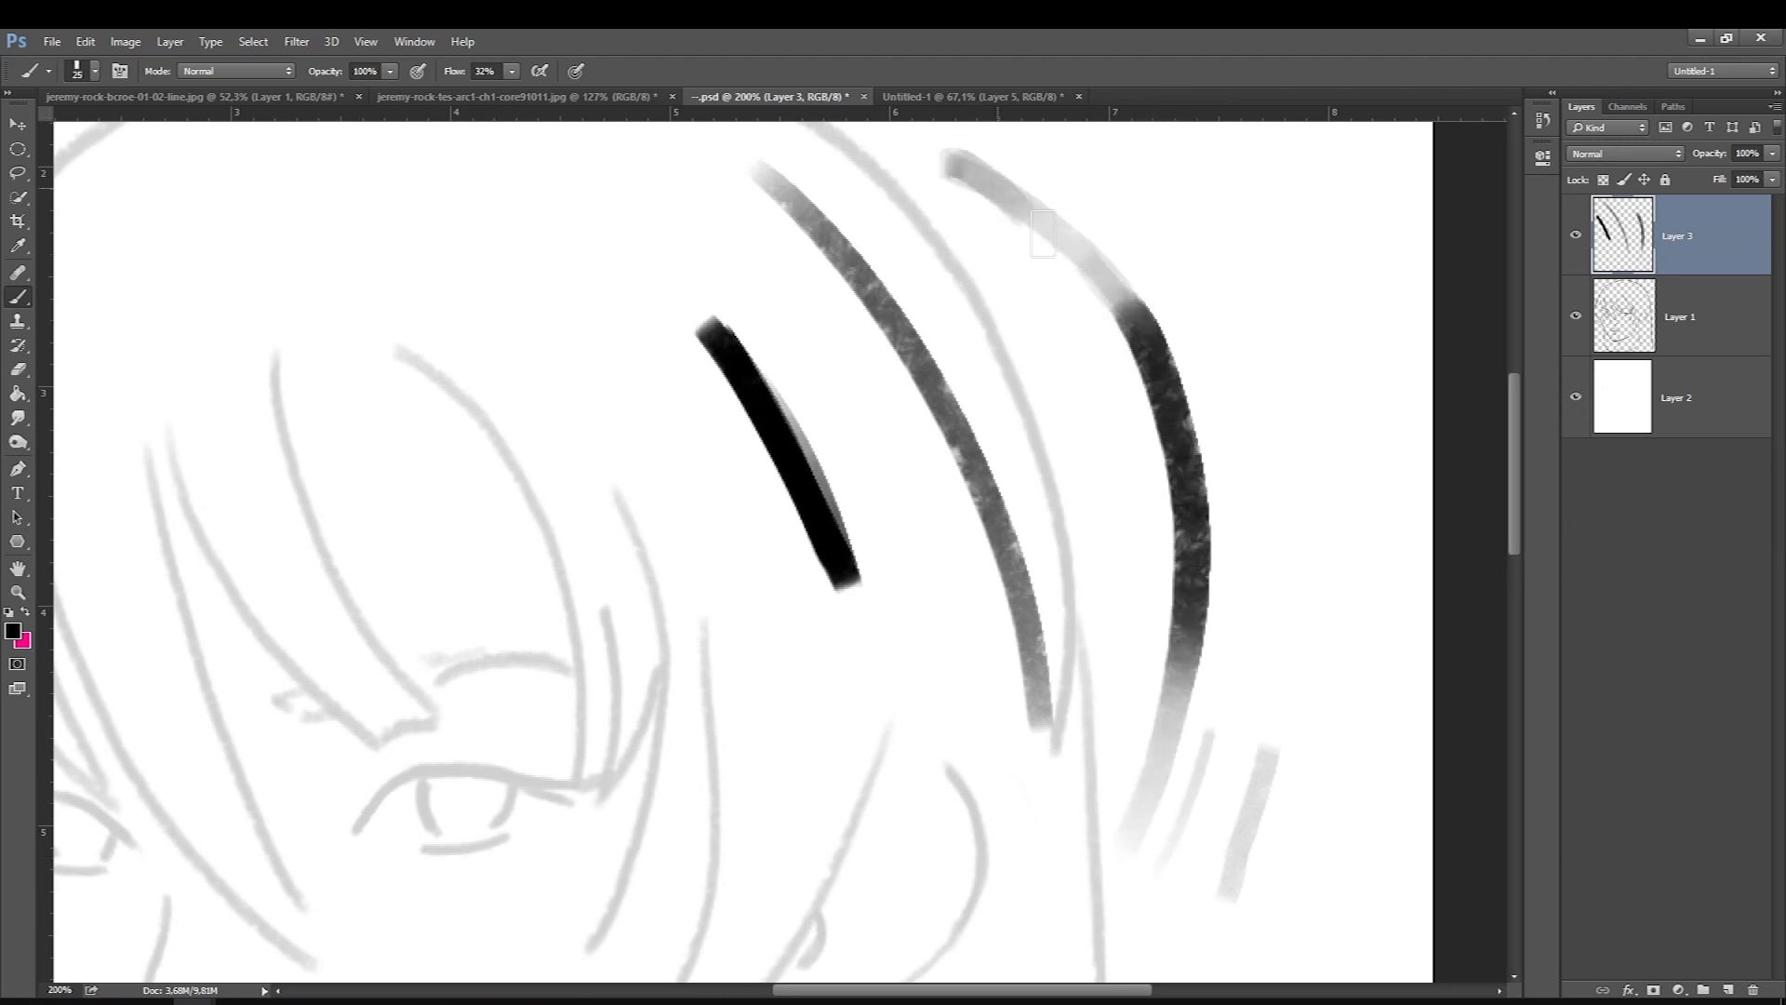
Switch to the small 7 px brush preset with 62% flow, adjust its size and try two long curved strokes over the hair.
right_click(692, 522)
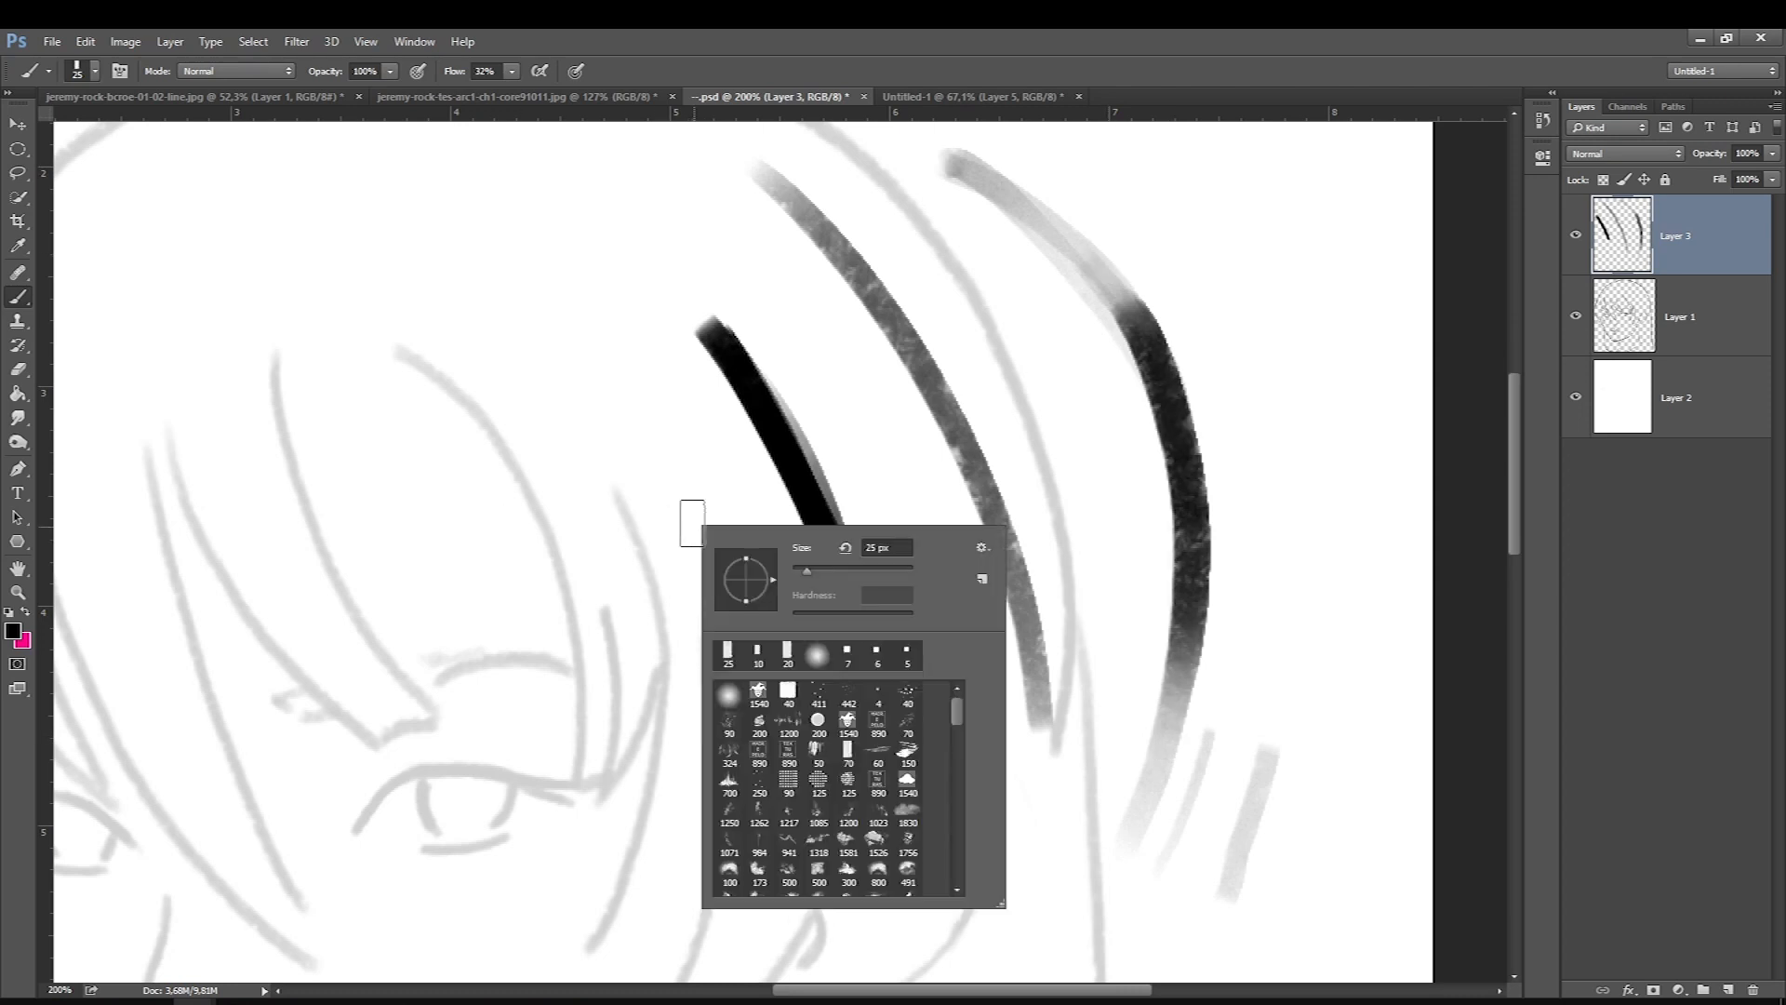
double_click(847, 655)
key(bracketright)
key(bracketright)
key(bracketright)
key(bracketright)
key(bracketright)
key(bracketright)
key(bracketright)
key(bracketright)
key(bracketright)
key(bracketright)
key(bracketright)
key(bracketright)
mouse_move(733, 740)
mouse_down()
mouse_move(733, 664)
mouse_move(686, 504)
mouse_move(483, 251)
mouse_up()
key(bracketleft)
key(bracketleft)
mouse_move(724, 673)
mouse_down()
mouse_move(629, 431)
mouse_move(411, 199)
mouse_up()
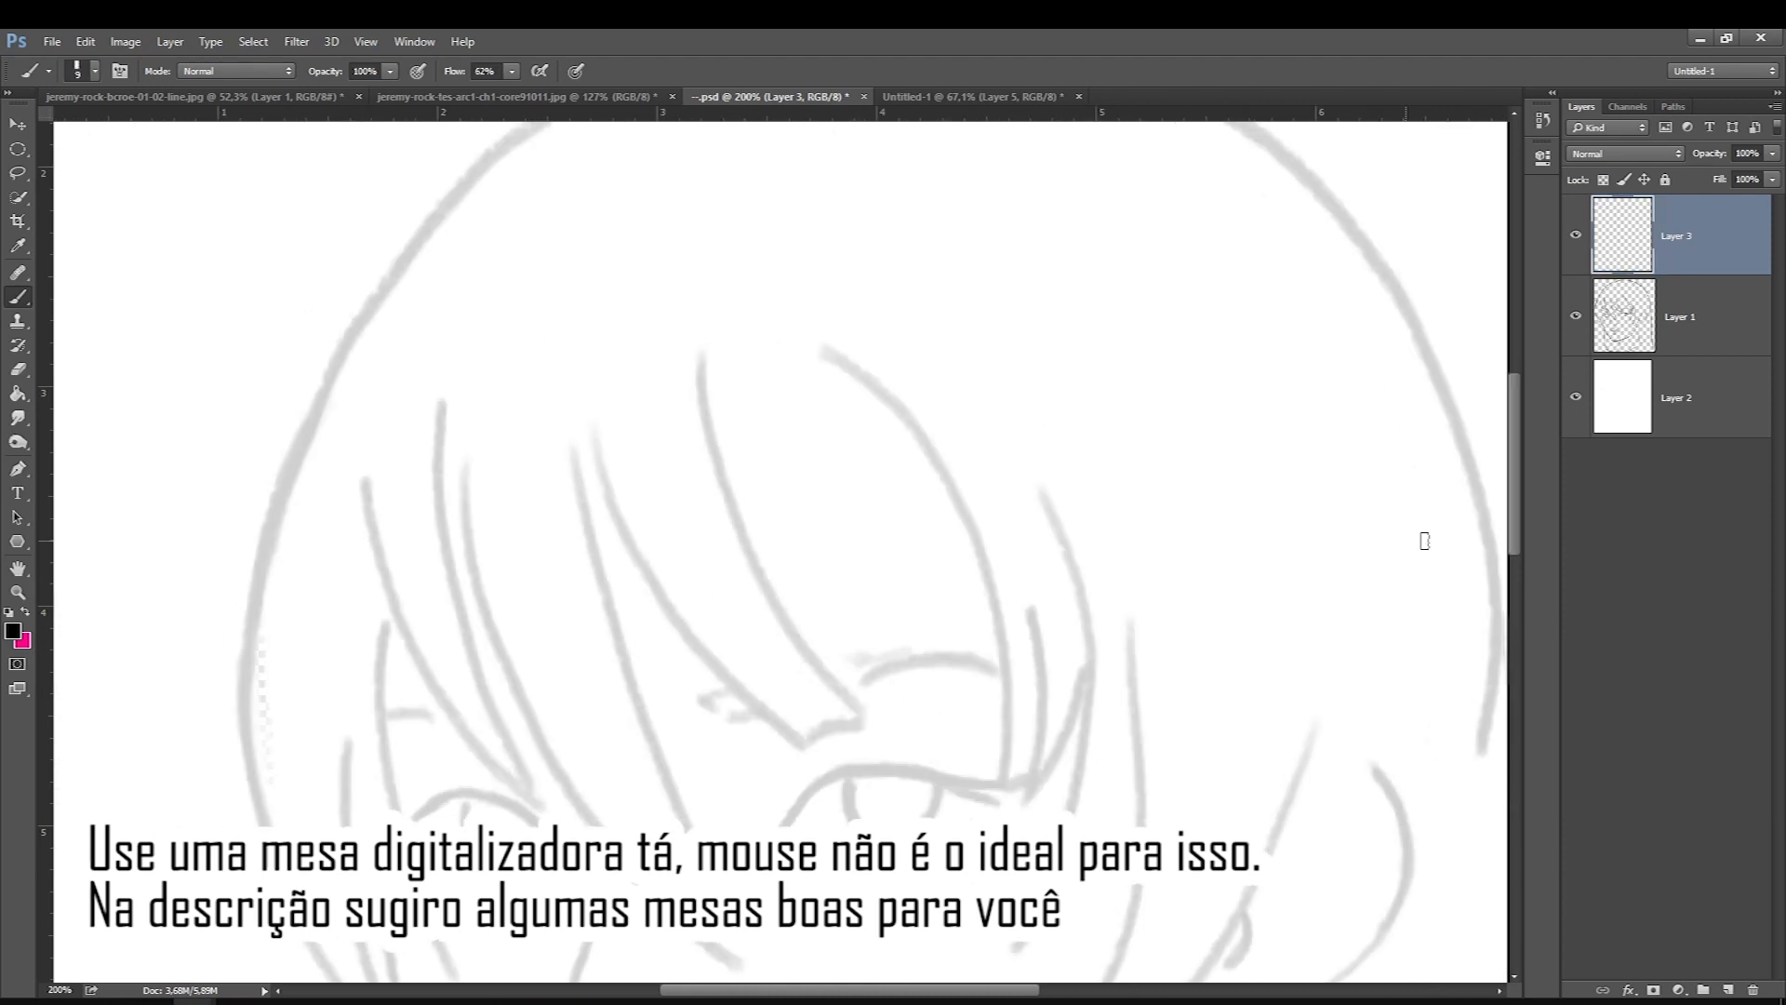
Ink the inner corner and first curve of the upper eyelid on the larger eye with a very thin brush.
drag(1505, 493, 1513, 554)
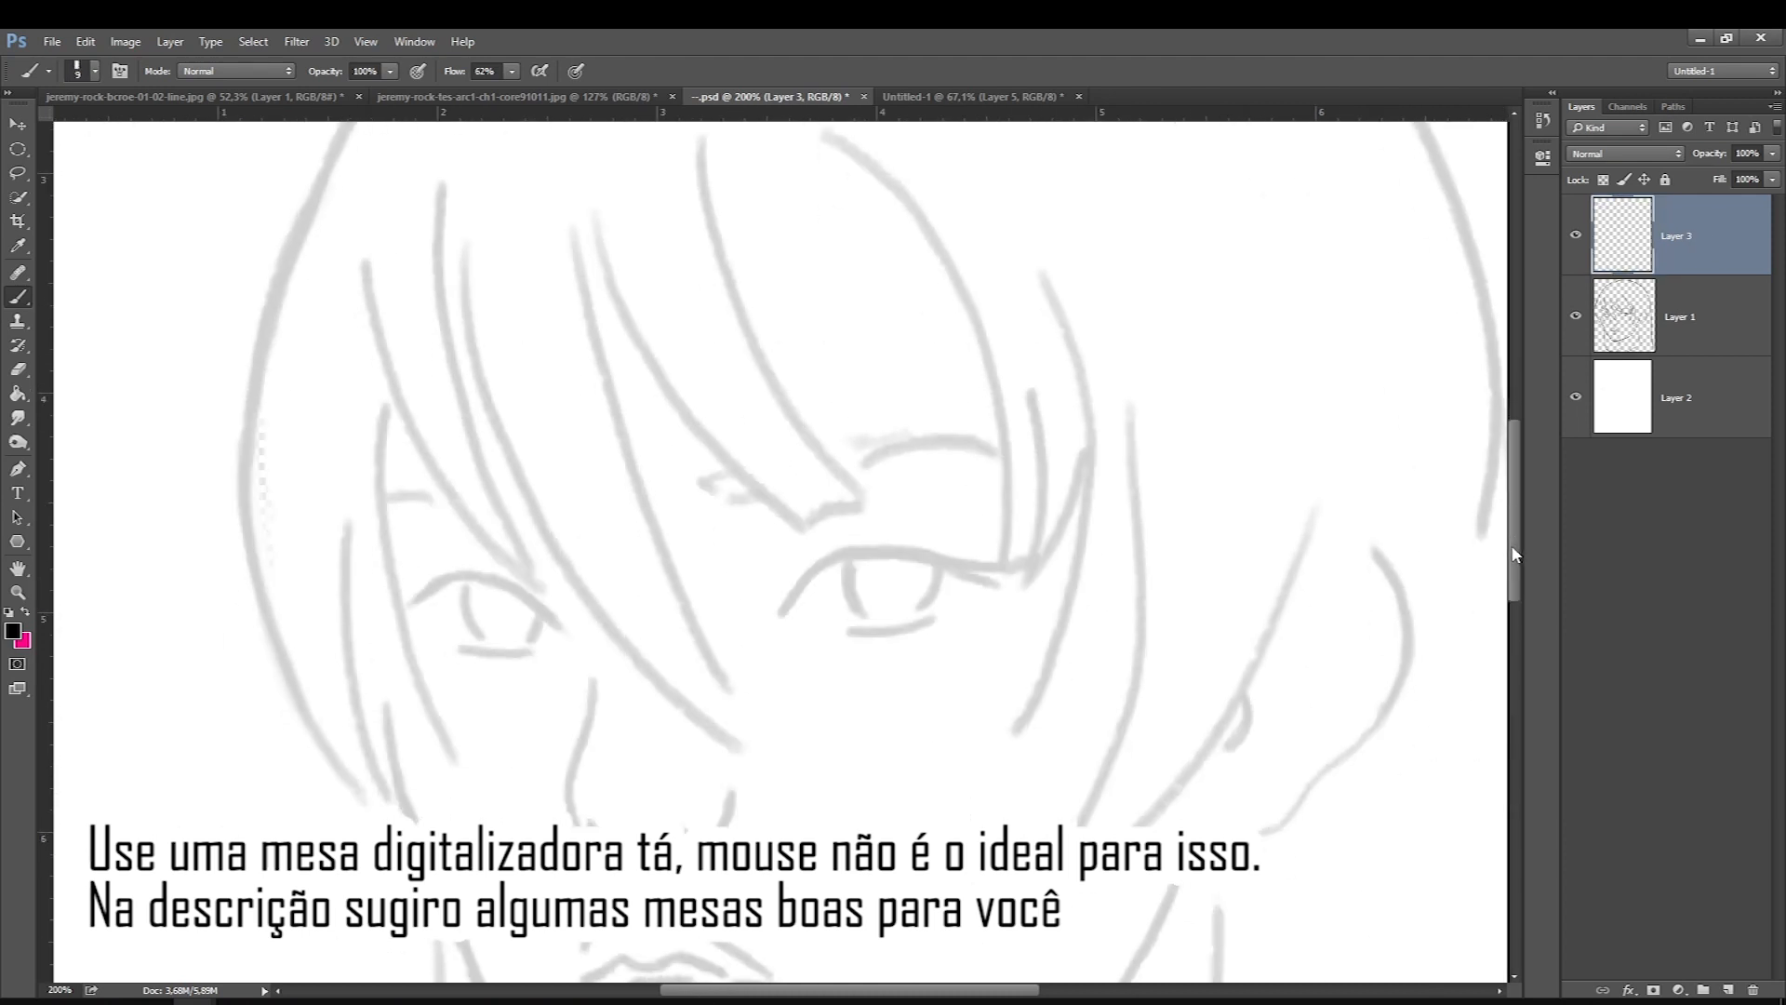
key(bracketleft)
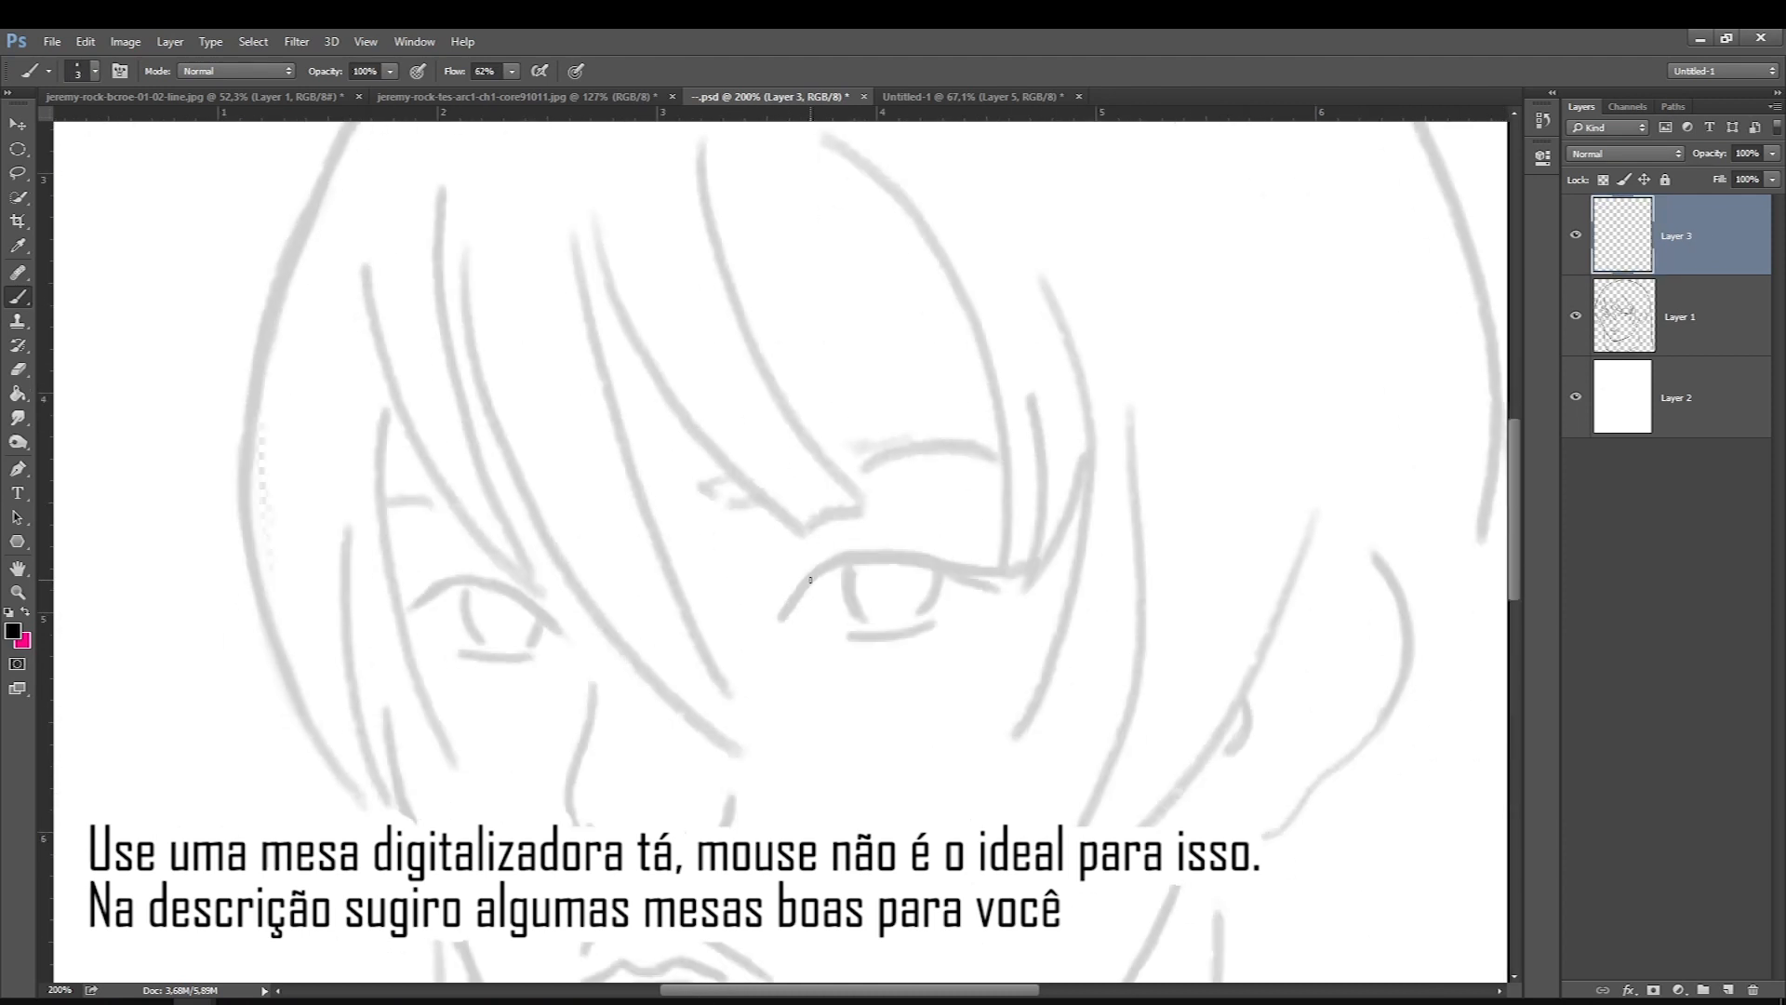
key(ctrl+plus)
mouse_move(782, 662)
mouse_down()
mouse_move(830, 592)
mouse_move(812, 621)
mouse_up()
key(bracketright)
key(bracketright)
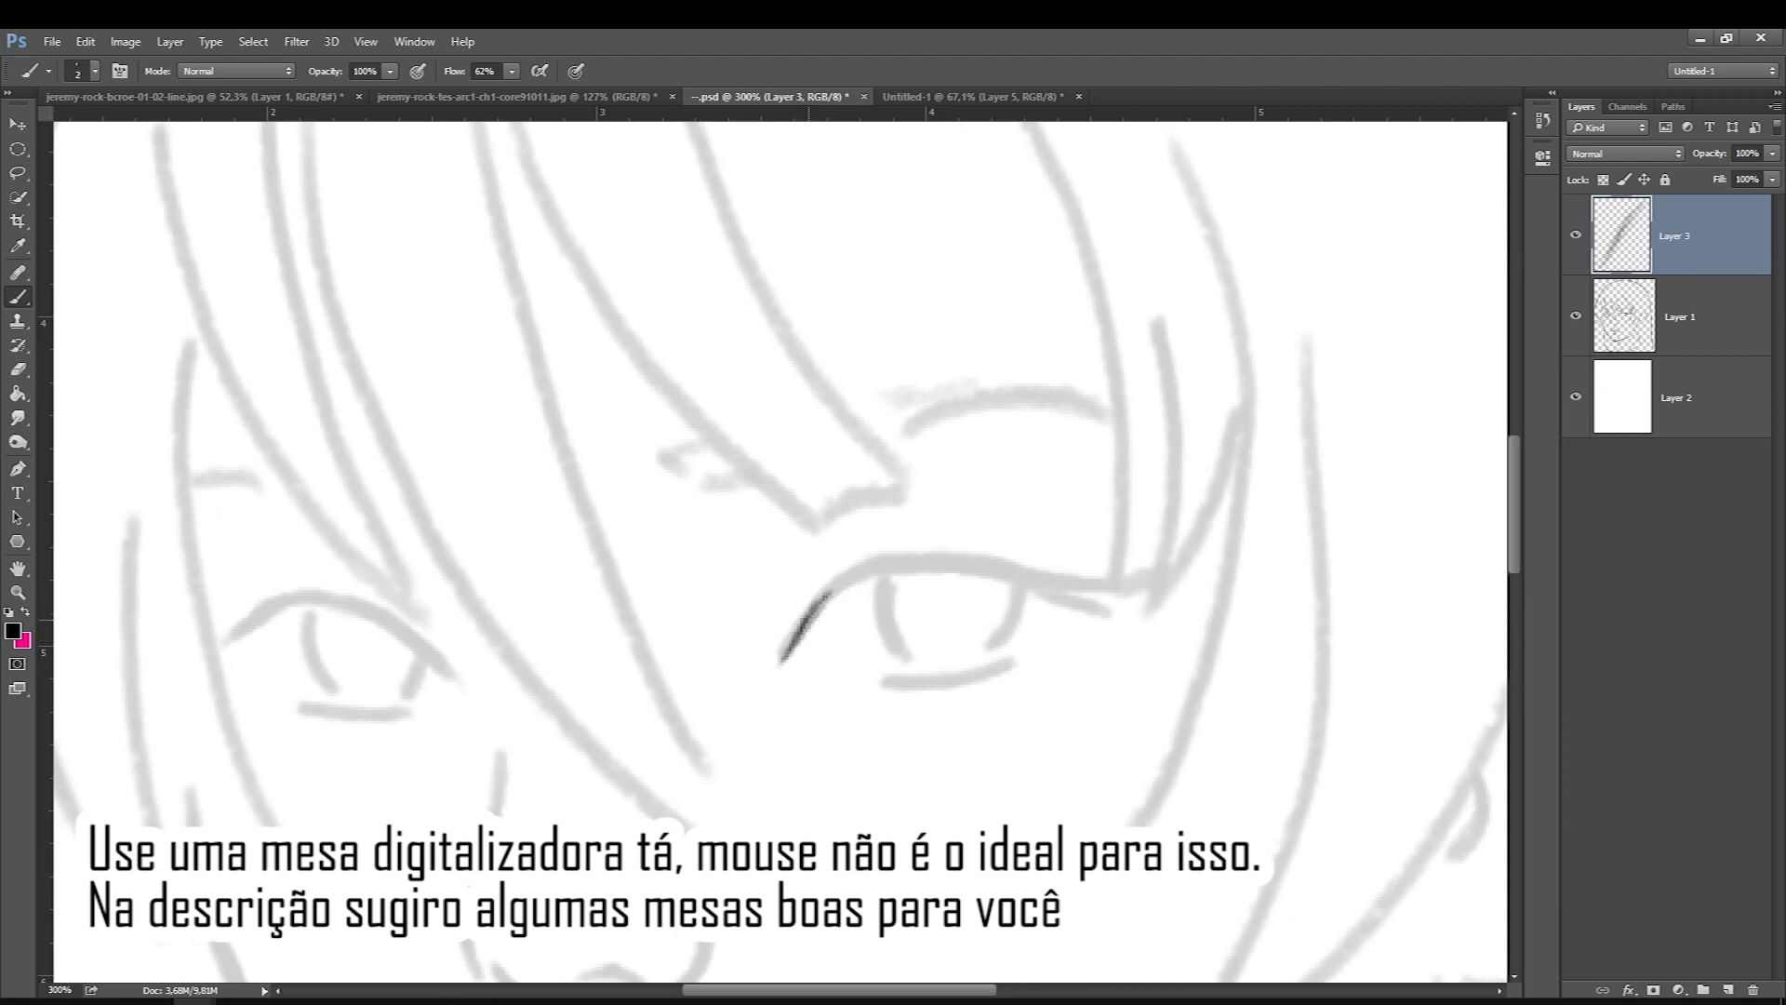
mouse_move(791, 653)
mouse_down()
mouse_move(842, 584)
mouse_move(928, 559)
mouse_up()
Continue the larger eye's upper eyelid to its outer corner, making the line thicker over the middle.
key(bracketright)
key(bracketright)
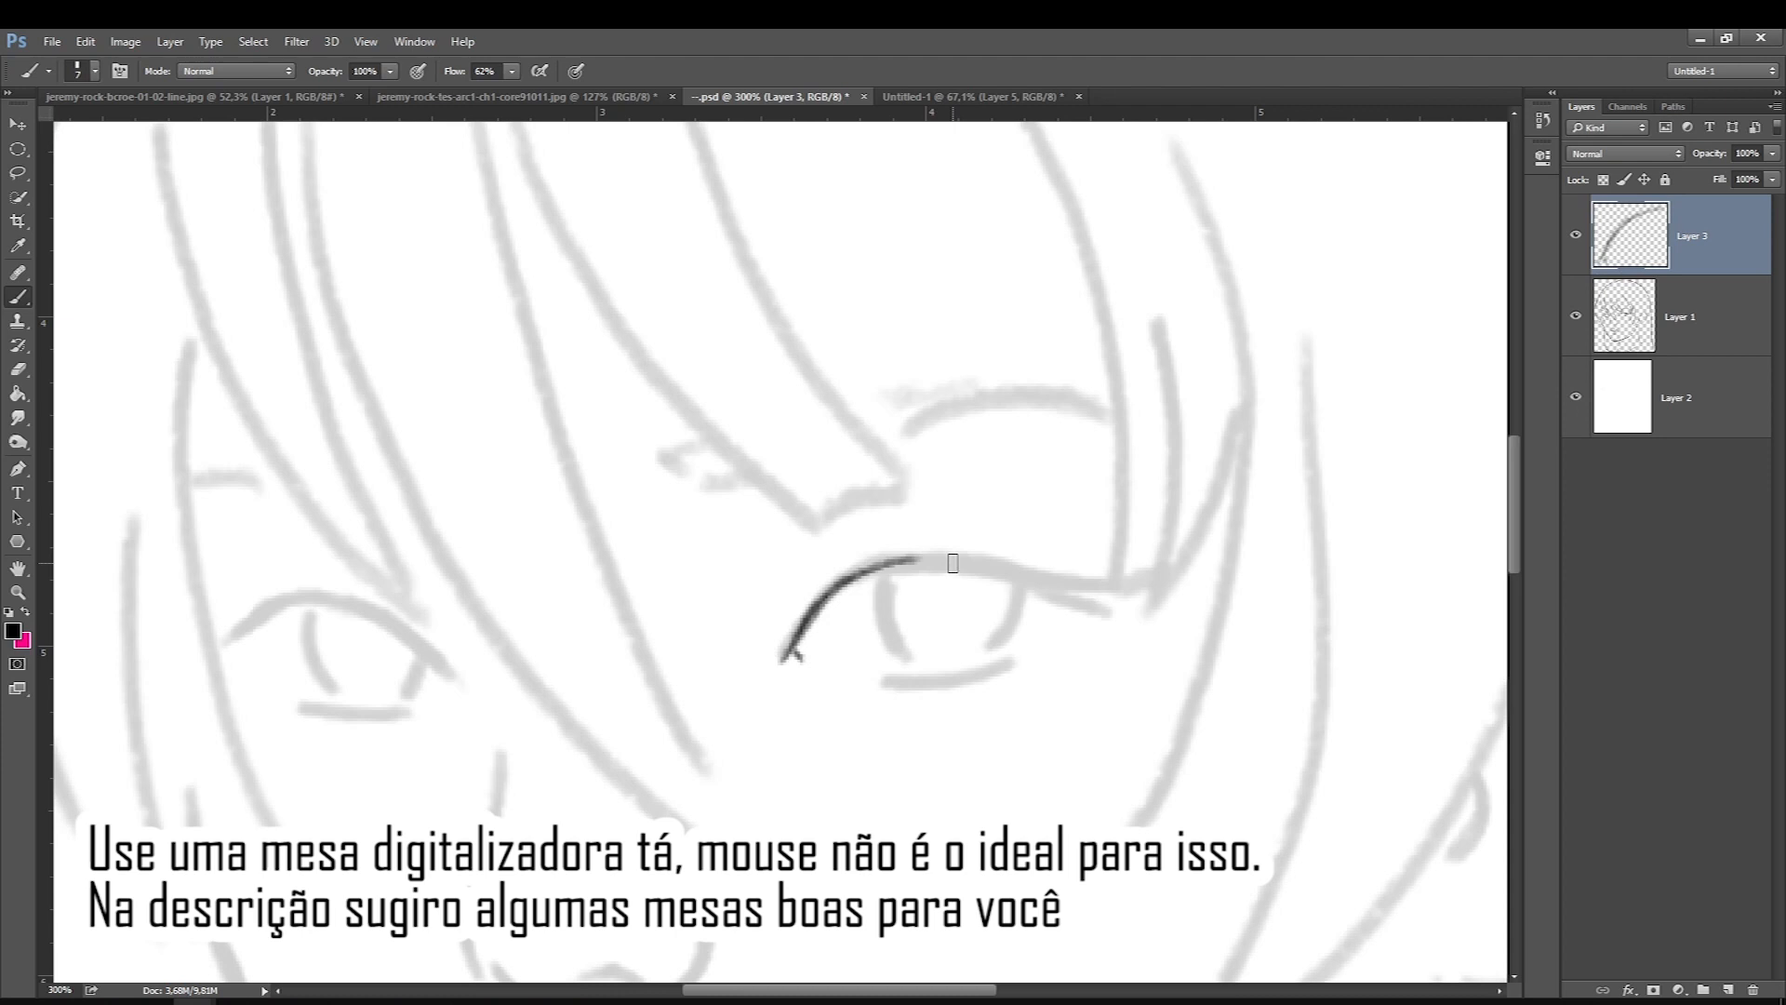
mouse_move(934, 564)
mouse_down()
mouse_move(881, 570)
mouse_move(979, 565)
mouse_up()
drag(854, 576, 977, 563)
key([)
mouse_move(814, 610)
mouse_down()
mouse_move(919, 562)
mouse_move(1048, 581)
mouse_up()
Ink both curved sides of the iris beneath the larger eye's upper eyelid.
mouse_move(949, 557)
mouse_down()
mouse_move(1121, 582)
mouse_move(1052, 582)
mouse_move(1100, 586)
mouse_move(1097, 612)
mouse_move(1003, 577)
mouse_move(990, 650)
mouse_up()
key(bracketright)
key(bracketright)
key(bracketright)
mouse_move(1011, 586)
mouse_down()
mouse_move(992, 649)
mouse_move(1007, 614)
mouse_up()
drag(880, 579, 897, 651)
Ink the lower eyelid line under the iris of the larger eye, tapering it at both ends.
key(bracketright)
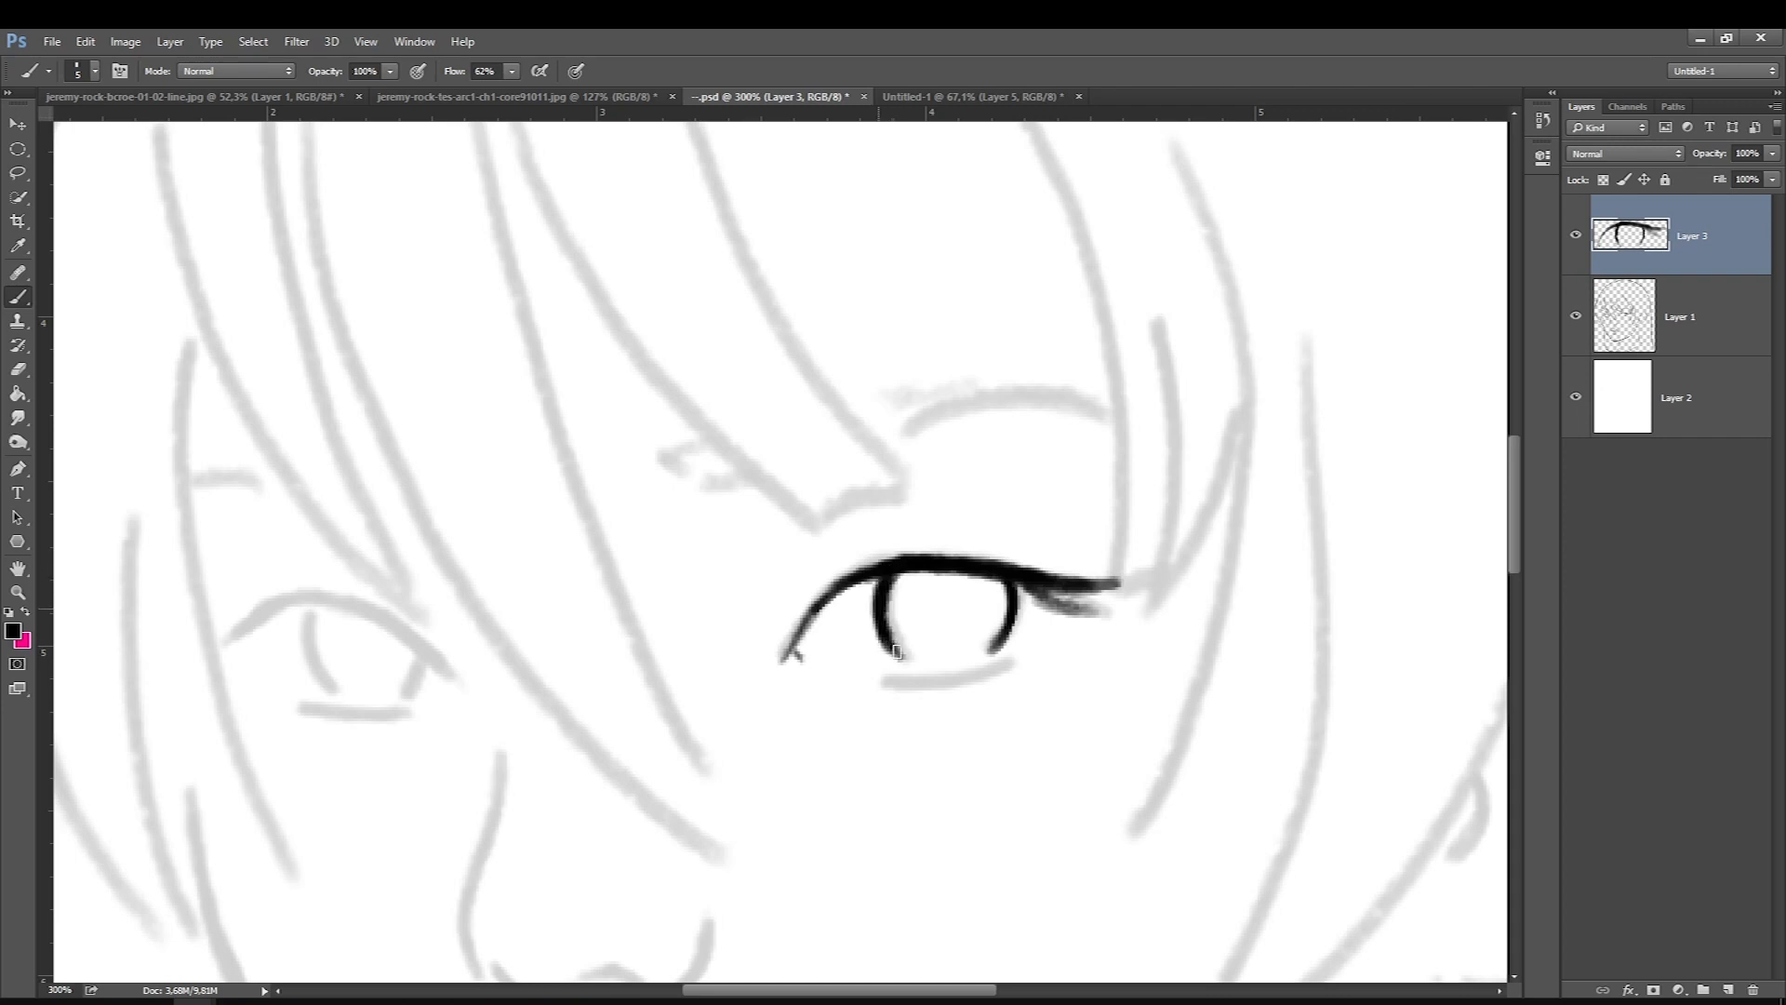
drag(1007, 666, 886, 682)
mouse_move(1005, 666)
mouse_down()
mouse_move(896, 681)
mouse_move(921, 681)
mouse_up()
key(bracketright)
drag(1026, 660, 875, 678)
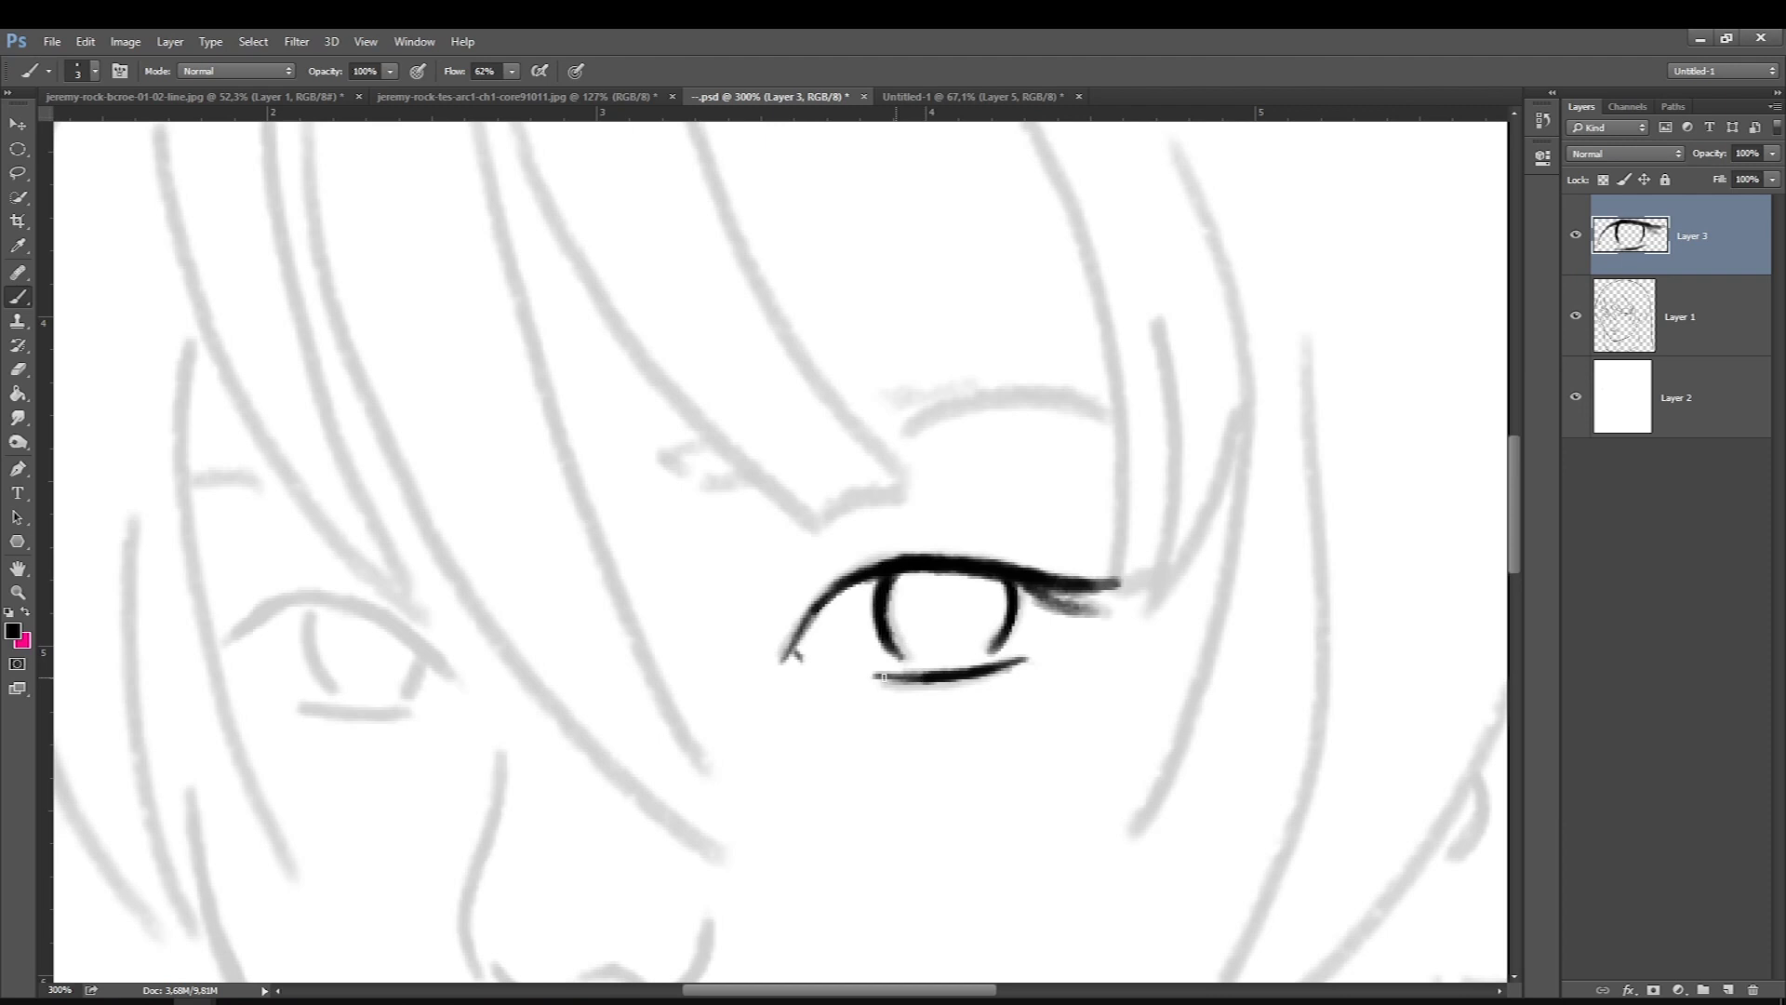
Darken and thicken the larger eye's upper eyelid from the inner corner to the outer lashes.
mouse_move(843, 590)
mouse_down()
mouse_move(793, 636)
mouse_move(856, 576)
mouse_up()
mouse_move(795, 632)
mouse_down()
mouse_move(891, 575)
mouse_move(1002, 582)
mouse_up()
mouse_move(889, 579)
mouse_down()
mouse_move(1068, 588)
mouse_move(1044, 597)
mouse_up()
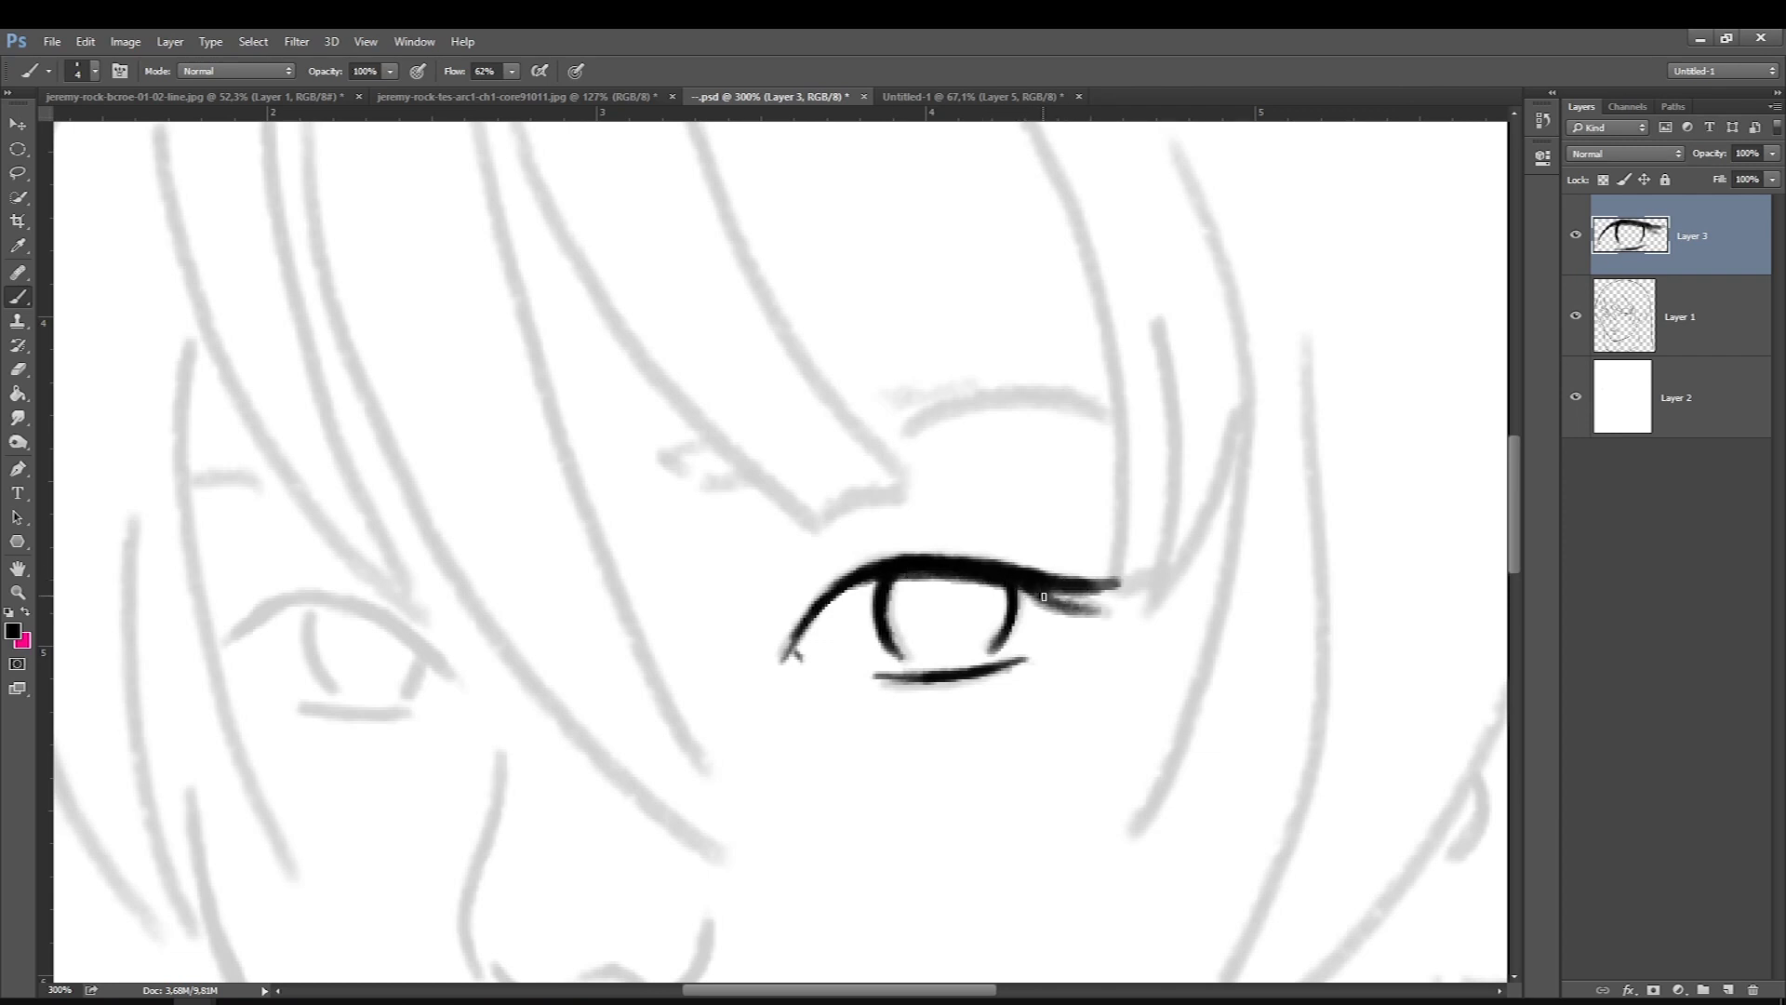
key(ctrl+shift+alt+n)
key(x)
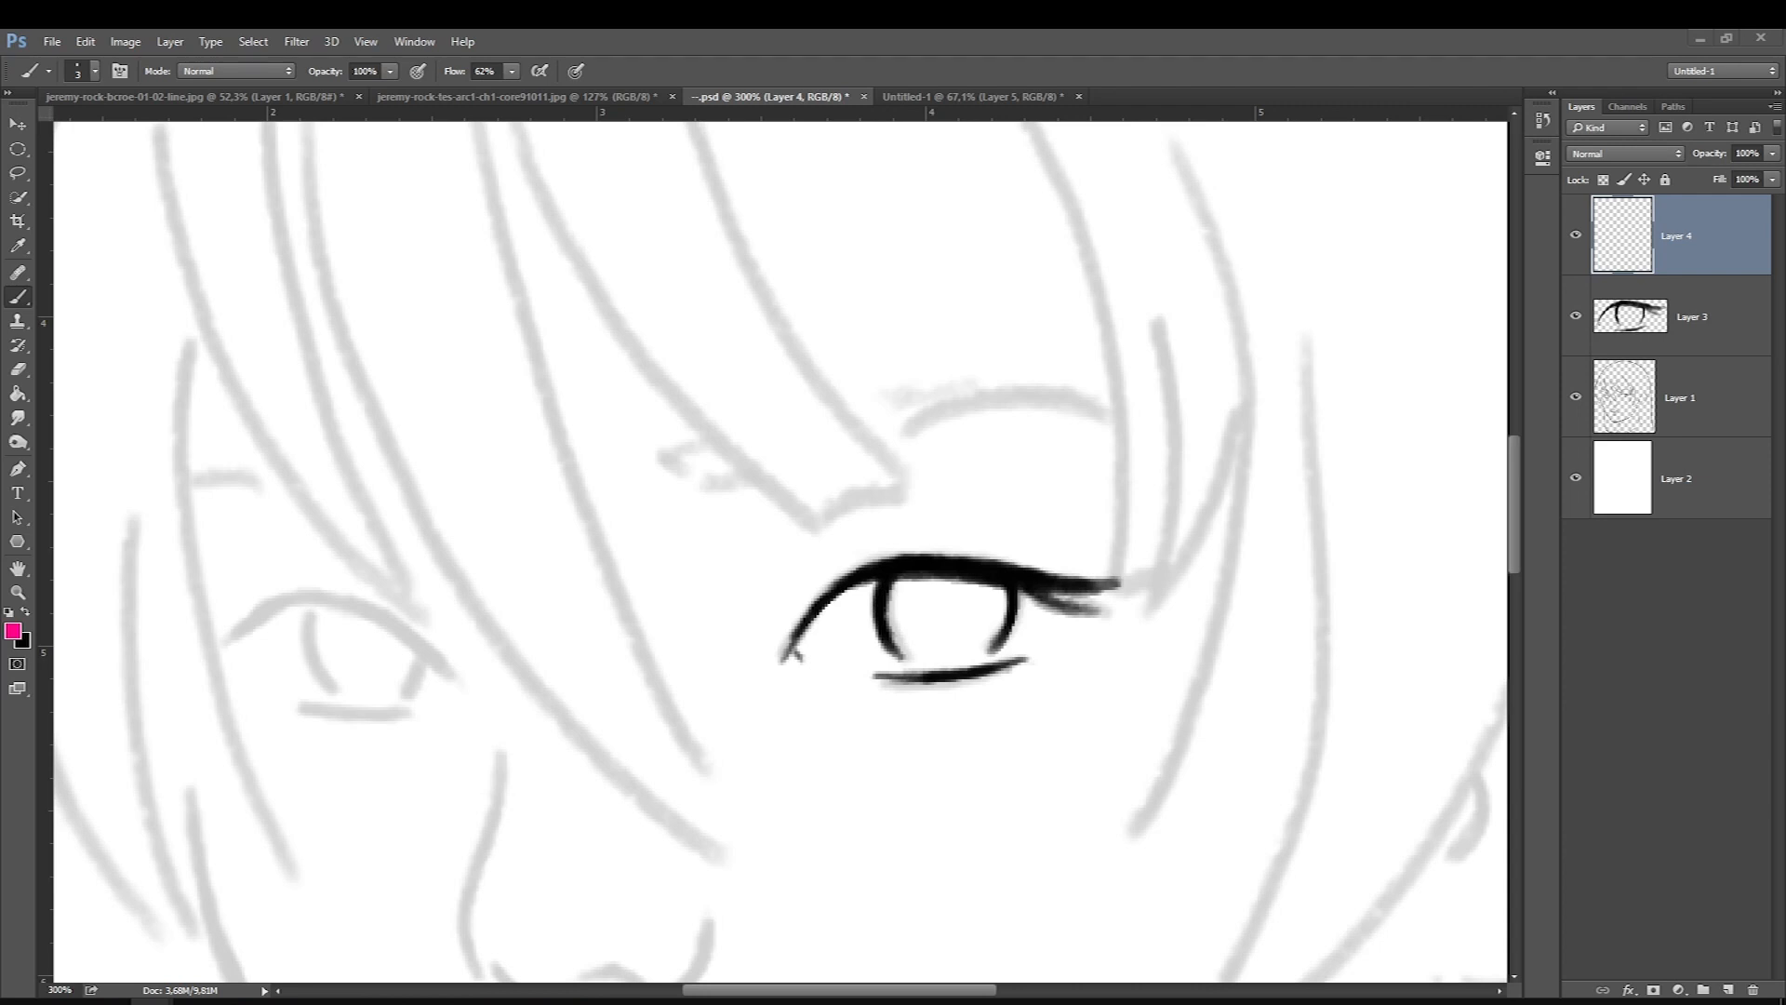
key(ctrl+z)
key(x)
Ink the inner corner and lower eyelid of the smaller eye, and extend the larger eye's lower eyelid line inward.
mouse_move(445, 669)
mouse_down()
mouse_move(369, 613)
mouse_move(462, 696)
mouse_move(444, 698)
mouse_up()
drag(414, 710, 315, 705)
drag(788, 989, 740, 990)
drag(617, 709, 494, 692)
key([)
drag(1117, 677, 1042, 669)
Ink the smaller eye's thick upper eyelid and the curved sides of its iris.
key(])
mouse_move(626, 637)
mouse_down()
mouse_move(534, 605)
mouse_move(427, 634)
mouse_up()
drag(644, 654, 624, 696)
drag(519, 618, 535, 686)
drag(646, 647, 479, 610)
Ink the nose with a thin bridge contour, a curved outer wing and dark nostril marks.
scroll(521, 614, down, 3)
drag(719, 430, 686, 662)
drag(929, 619, 889, 690)
drag(860, 668, 712, 661)
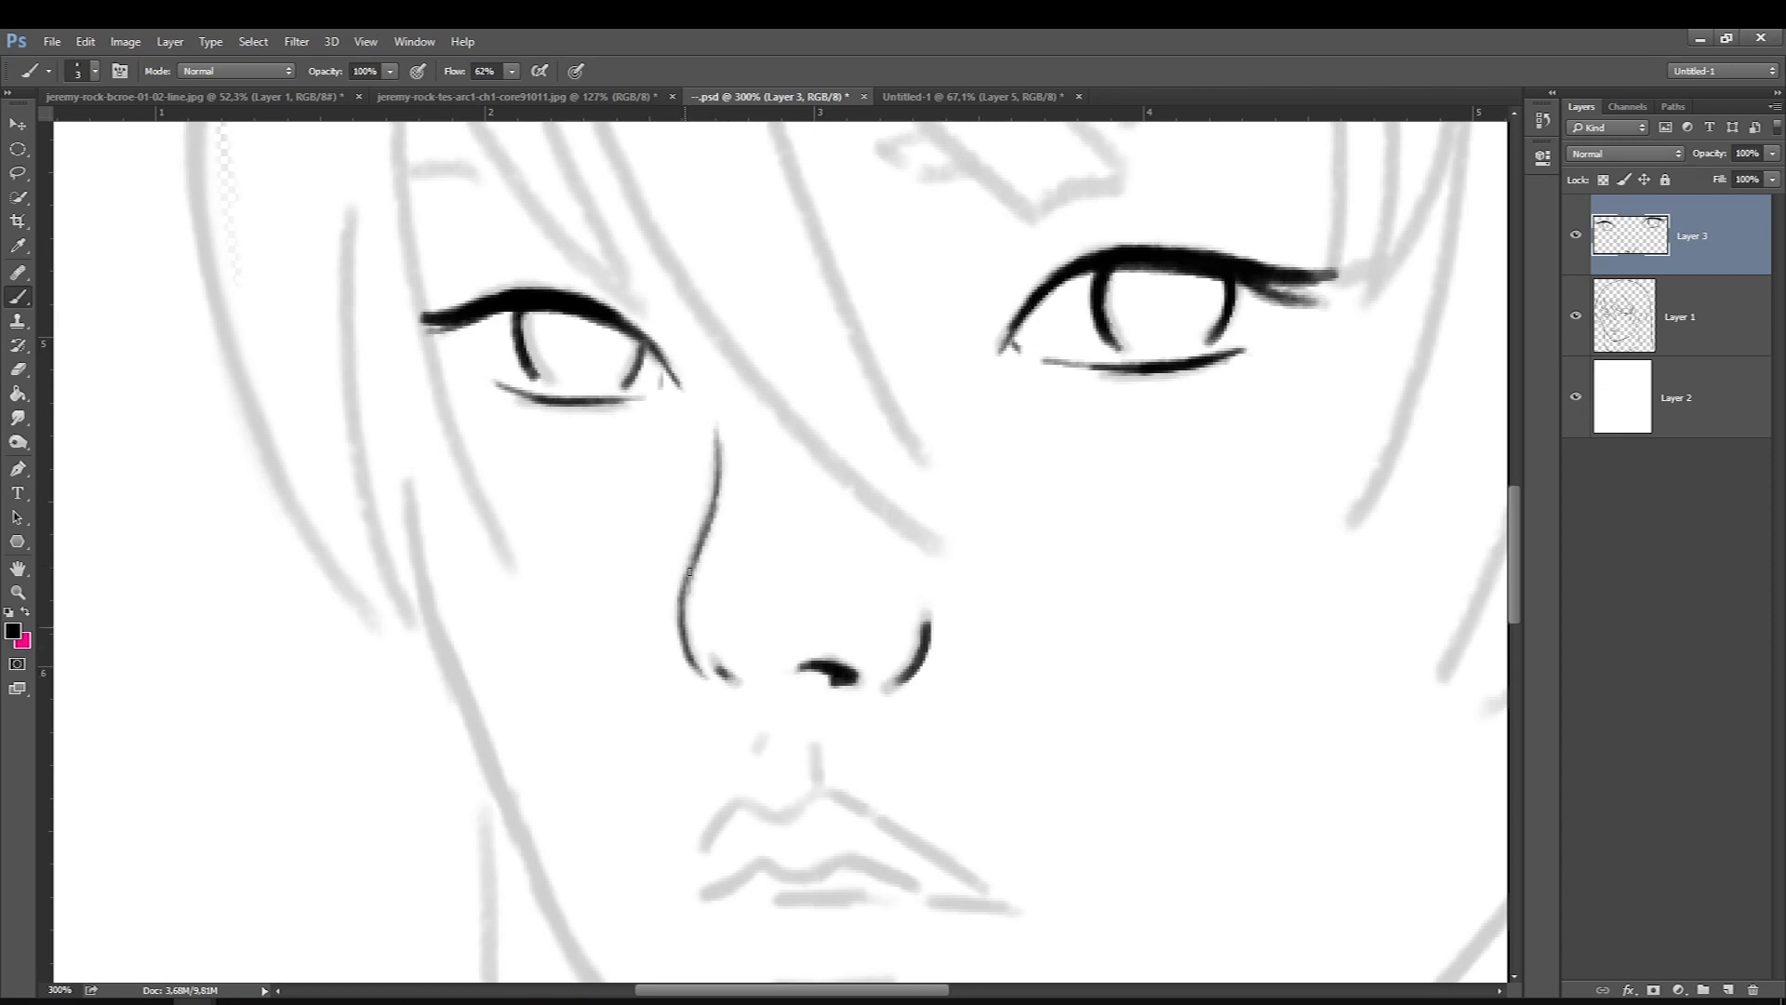
Shrink the 28% opacity eraser to refine the nose bridge line, and darken the small nostril and outer wing strokes with the brush.
click(18, 369)
key(bracketleft)
key(bracketleft)
key(bracketleft)
key(bracketleft)
key(bracketleft)
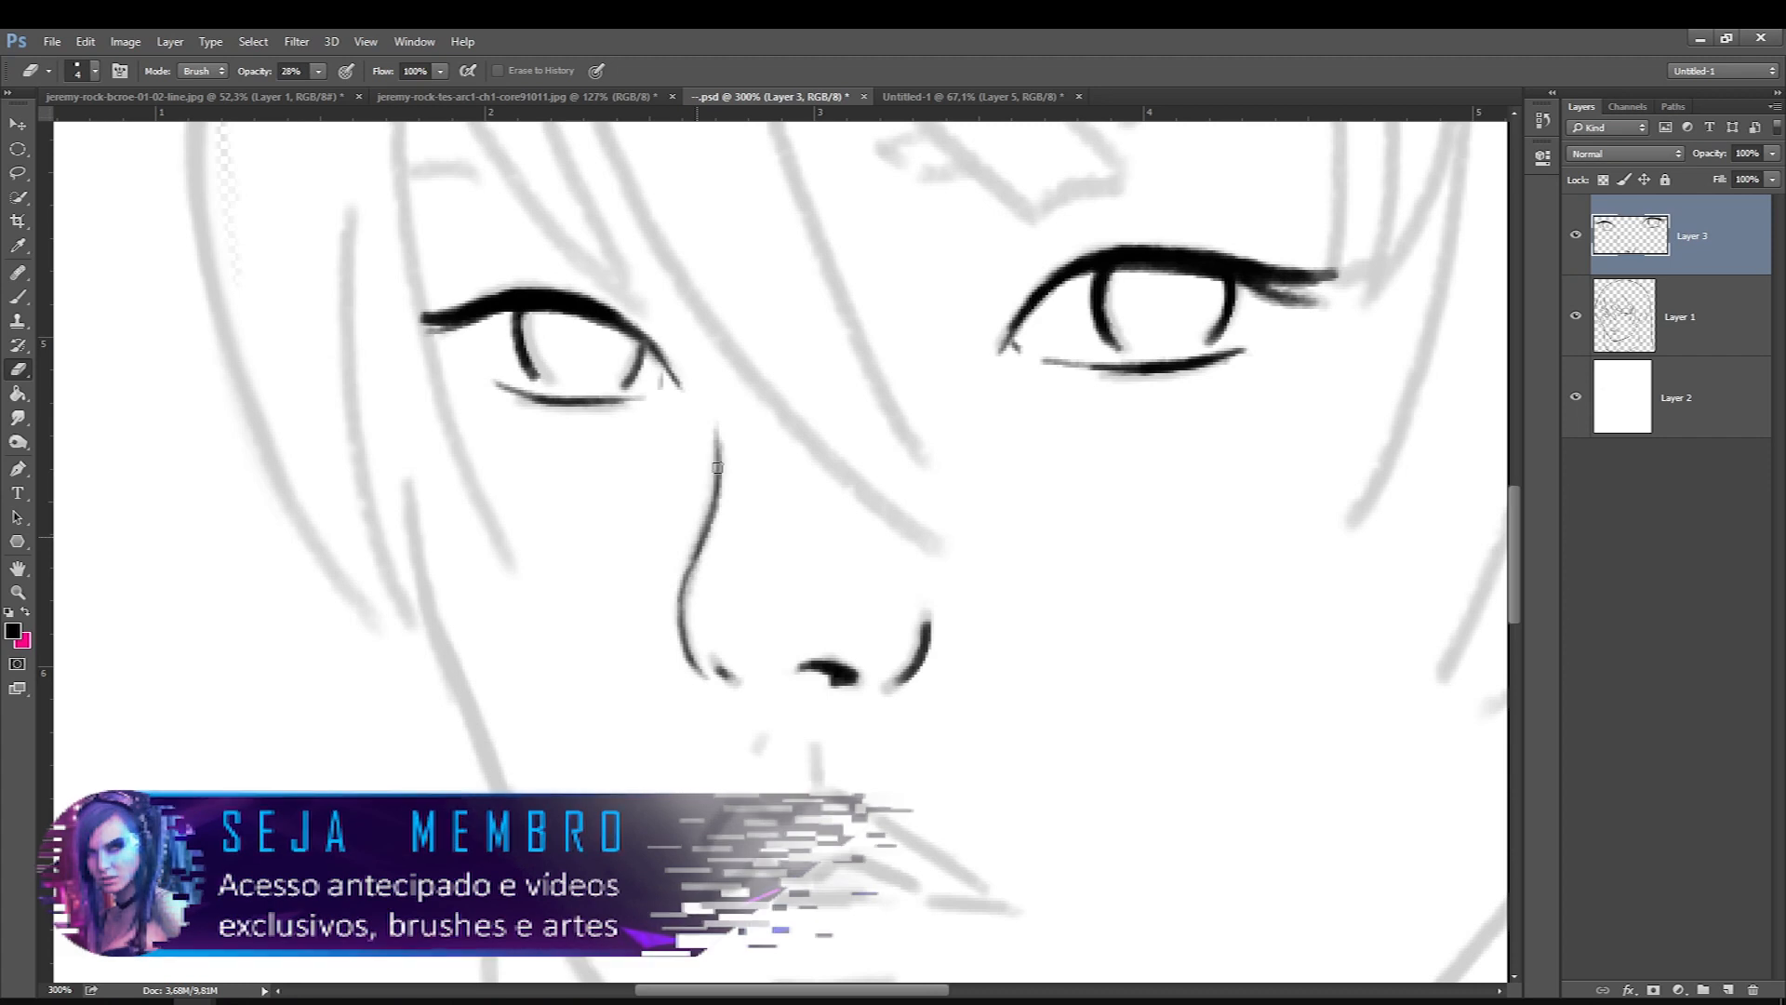
click(18, 296)
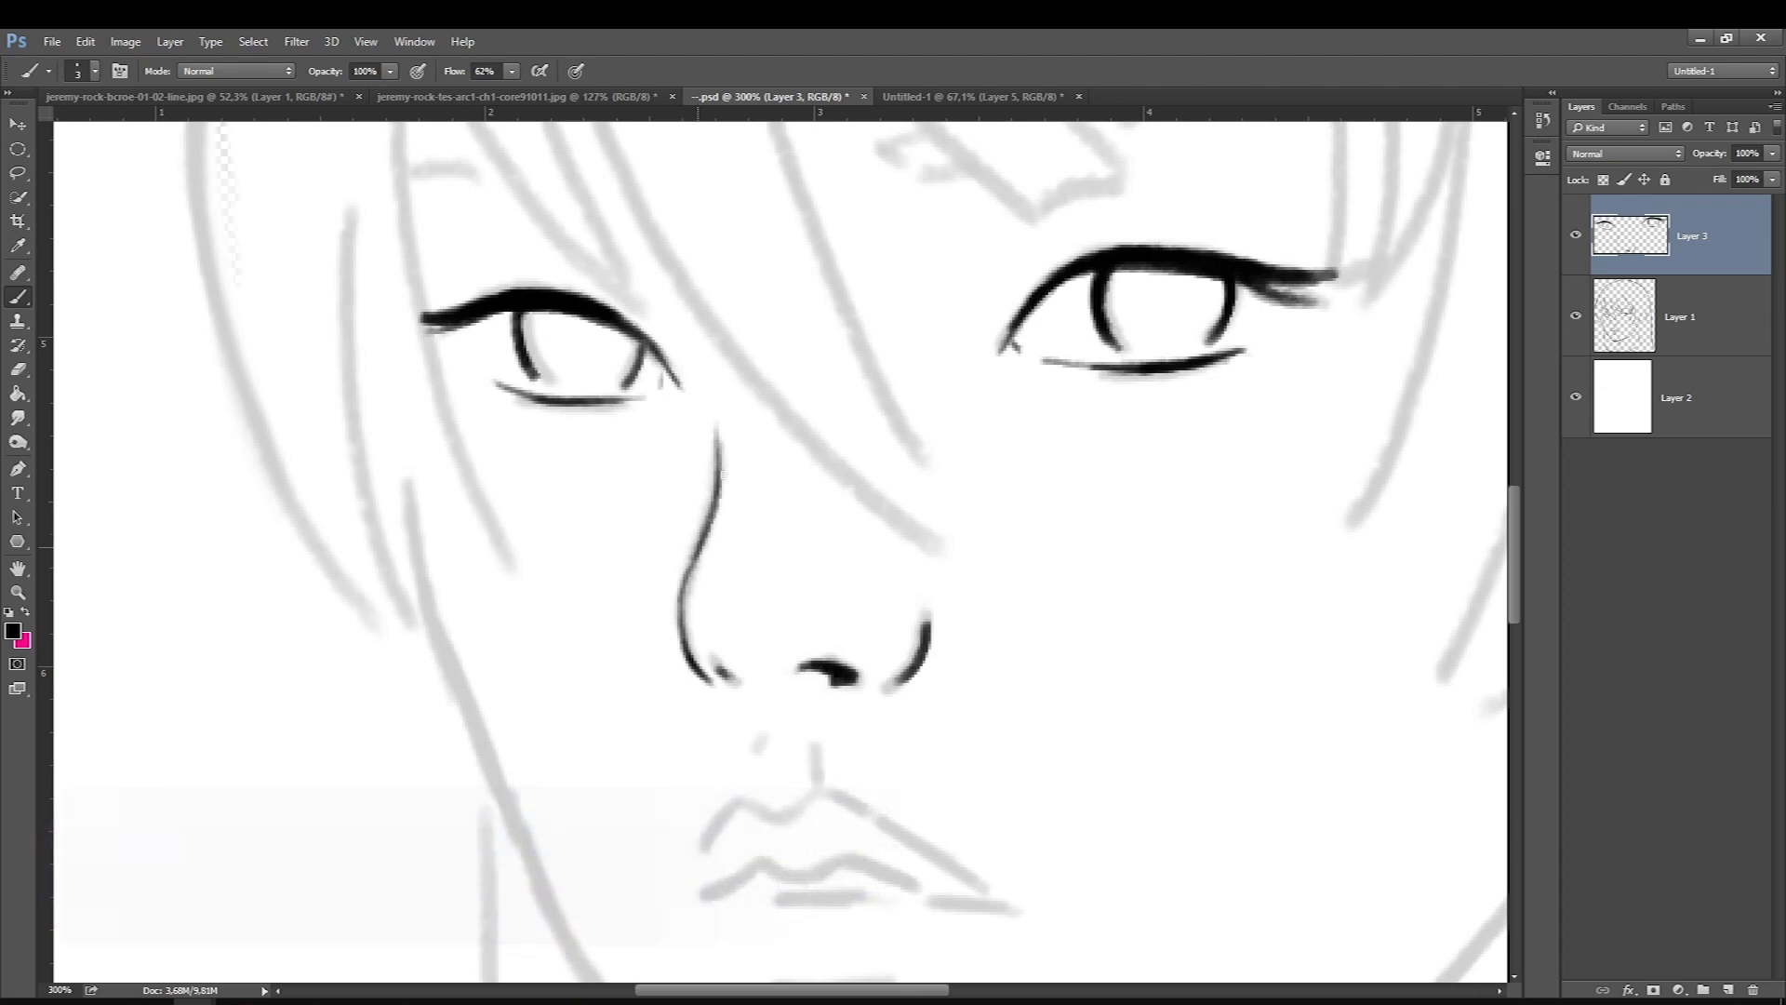
drag(716, 665, 737, 678)
mouse_move(893, 684)
mouse_down()
mouse_move(925, 650)
mouse_move(919, 665)
mouse_move(918, 610)
mouse_up()
Thin the nose wing and bridge contours with the eraser at 100% opacity while the faded sketch layer is temporarily hidden.
click(18, 369)
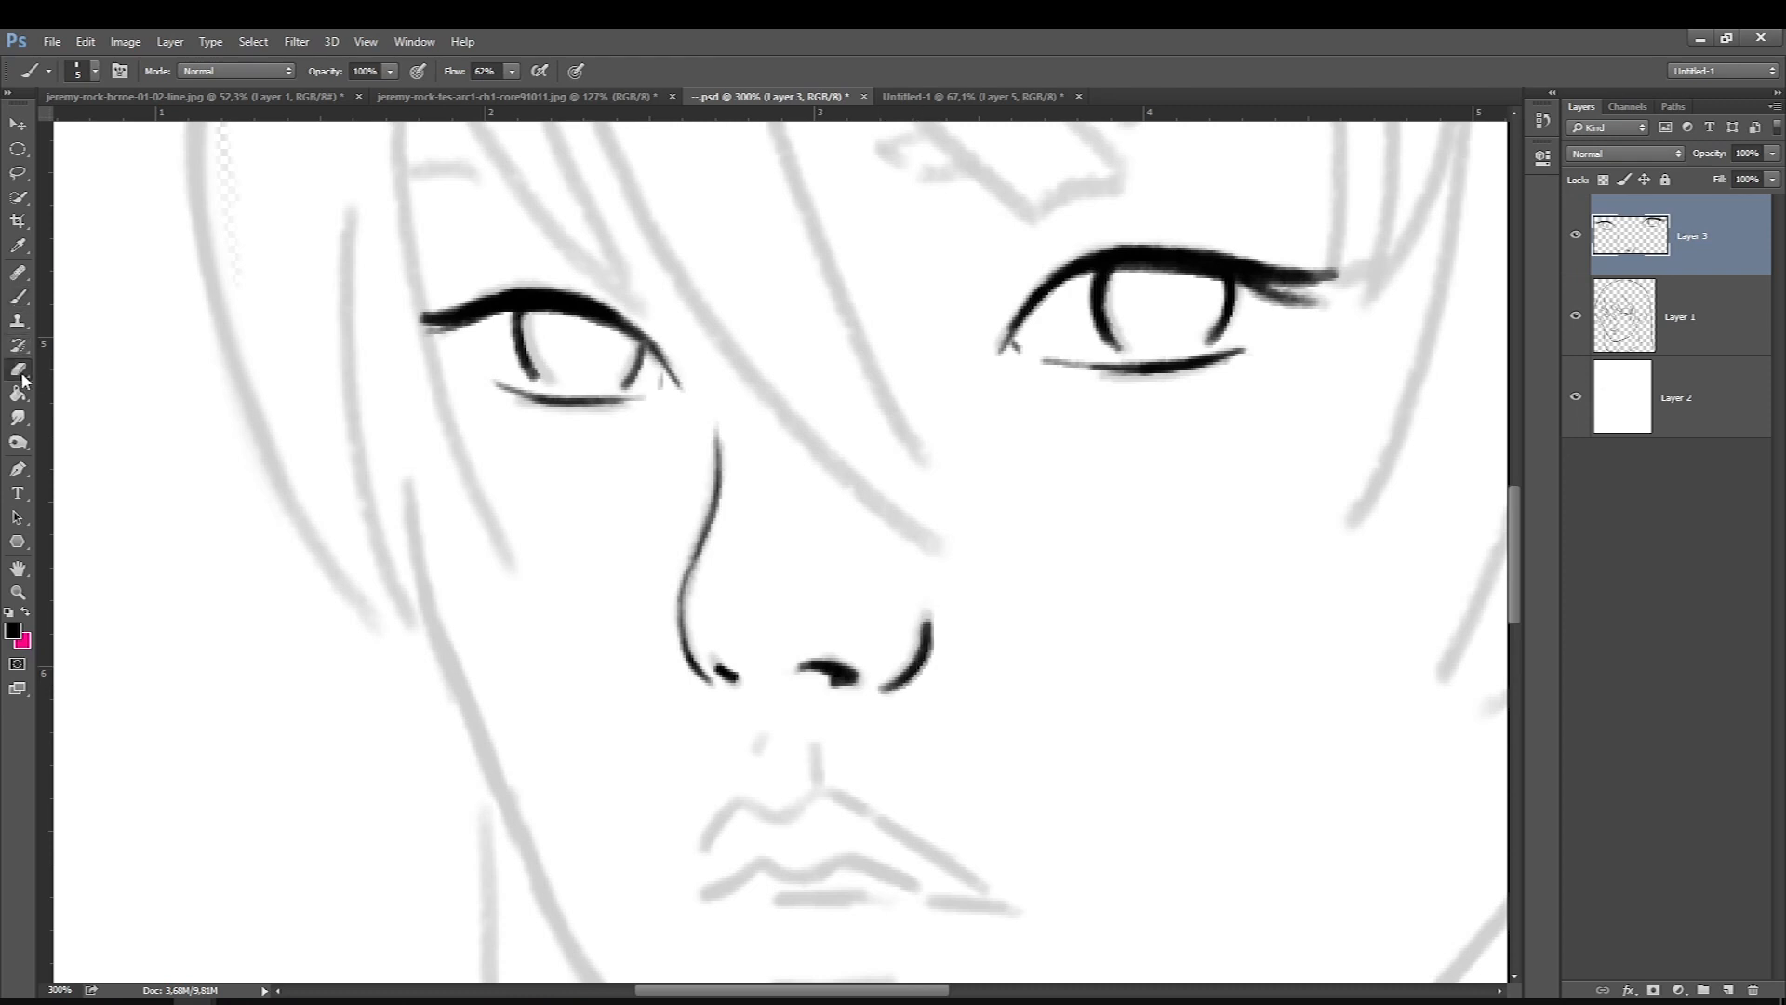
click(1576, 319)
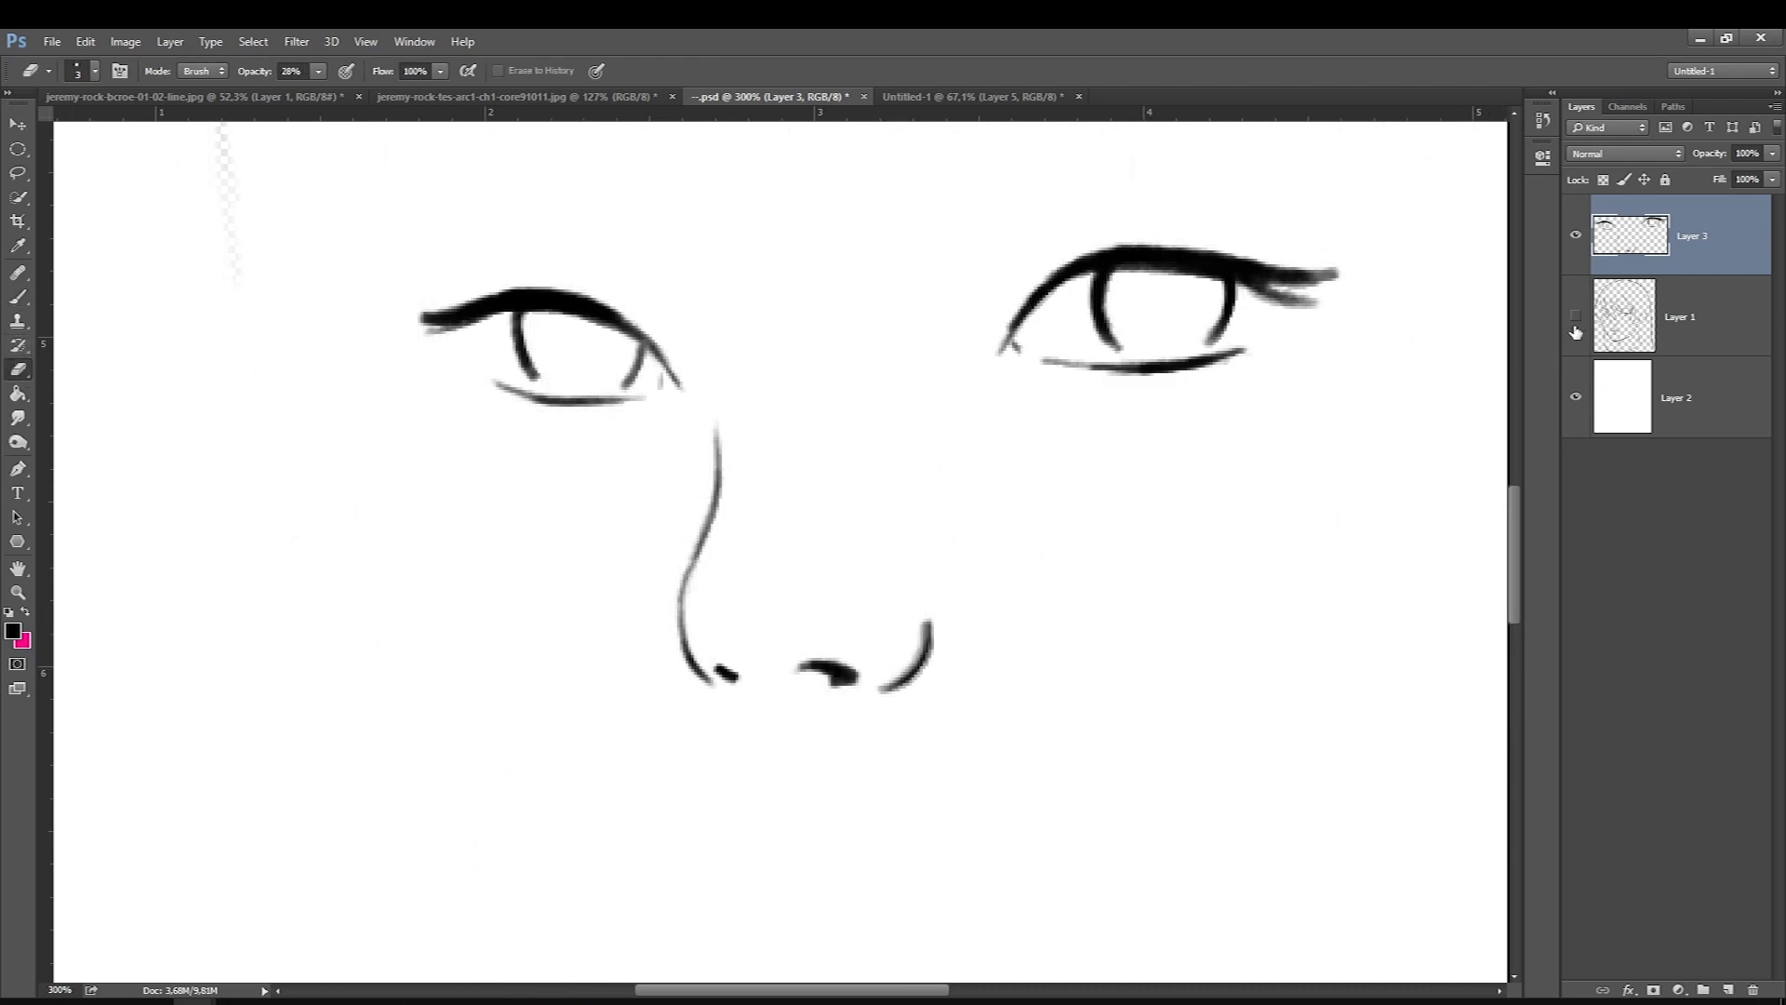
mouse_move(919, 664)
mouse_down()
mouse_move(894, 674)
mouse_move(921, 621)
mouse_up()
key(0)
drag(680, 567, 706, 500)
click(1576, 316)
Ink the philtrum marks, the upper lip outline and the mouth line toward the far corner with the brush.
click(18, 297)
mouse_move(762, 736)
mouse_down()
mouse_move(755, 771)
mouse_move(815, 747)
mouse_move(804, 806)
mouse_move(821, 793)
mouse_move(734, 809)
mouse_move(702, 850)
mouse_up()
mouse_move(820, 794)
mouse_down()
mouse_move(997, 903)
mouse_move(849, 865)
mouse_up()
mouse_move(1005, 903)
mouse_down()
mouse_move(820, 870)
mouse_move(910, 909)
mouse_up()
Complete the line between the lips to the near corner, darkening its centre and cleaning its edges with the eraser.
click(17, 369)
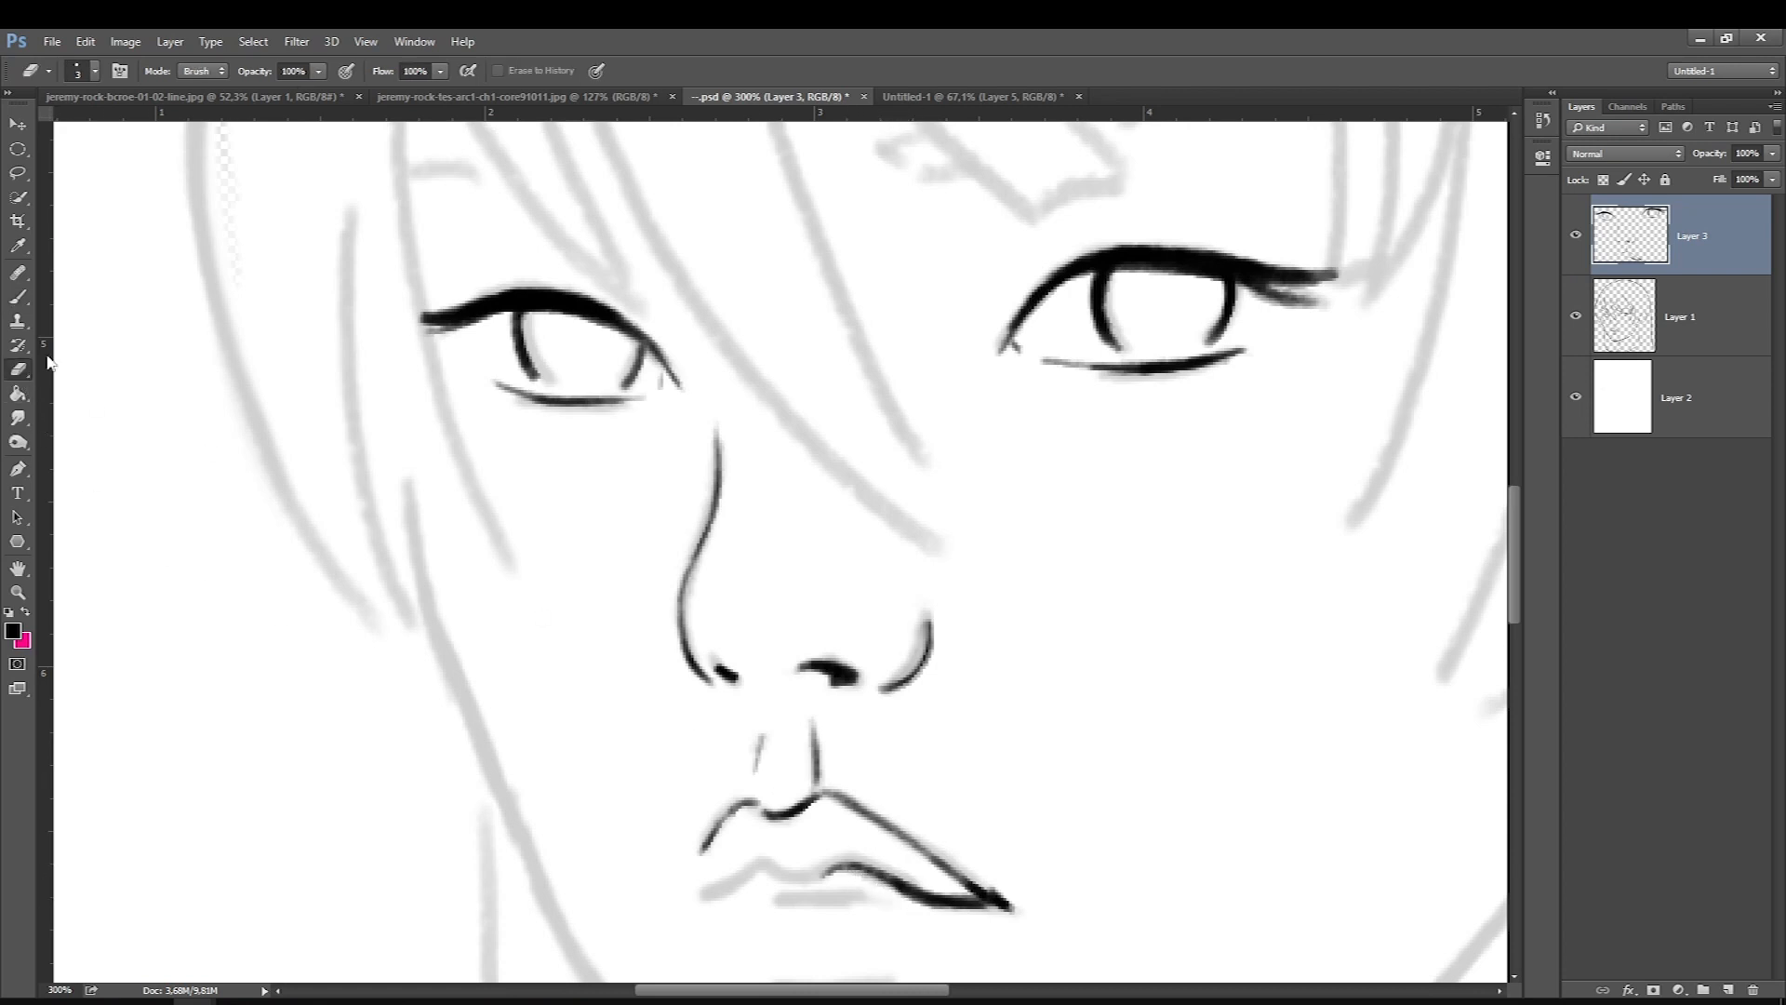
key(b)
mouse_move(808, 881)
mouse_down()
mouse_move(868, 870)
mouse_move(759, 860)
mouse_move(781, 880)
mouse_move(750, 837)
mouse_move(774, 870)
mouse_move(731, 855)
mouse_move(752, 866)
mouse_move(739, 876)
mouse_move(793, 879)
mouse_move(709, 892)
mouse_move(810, 893)
mouse_up()
key(])
key(e)
scroll(809, 893, down, 3)
key(b)
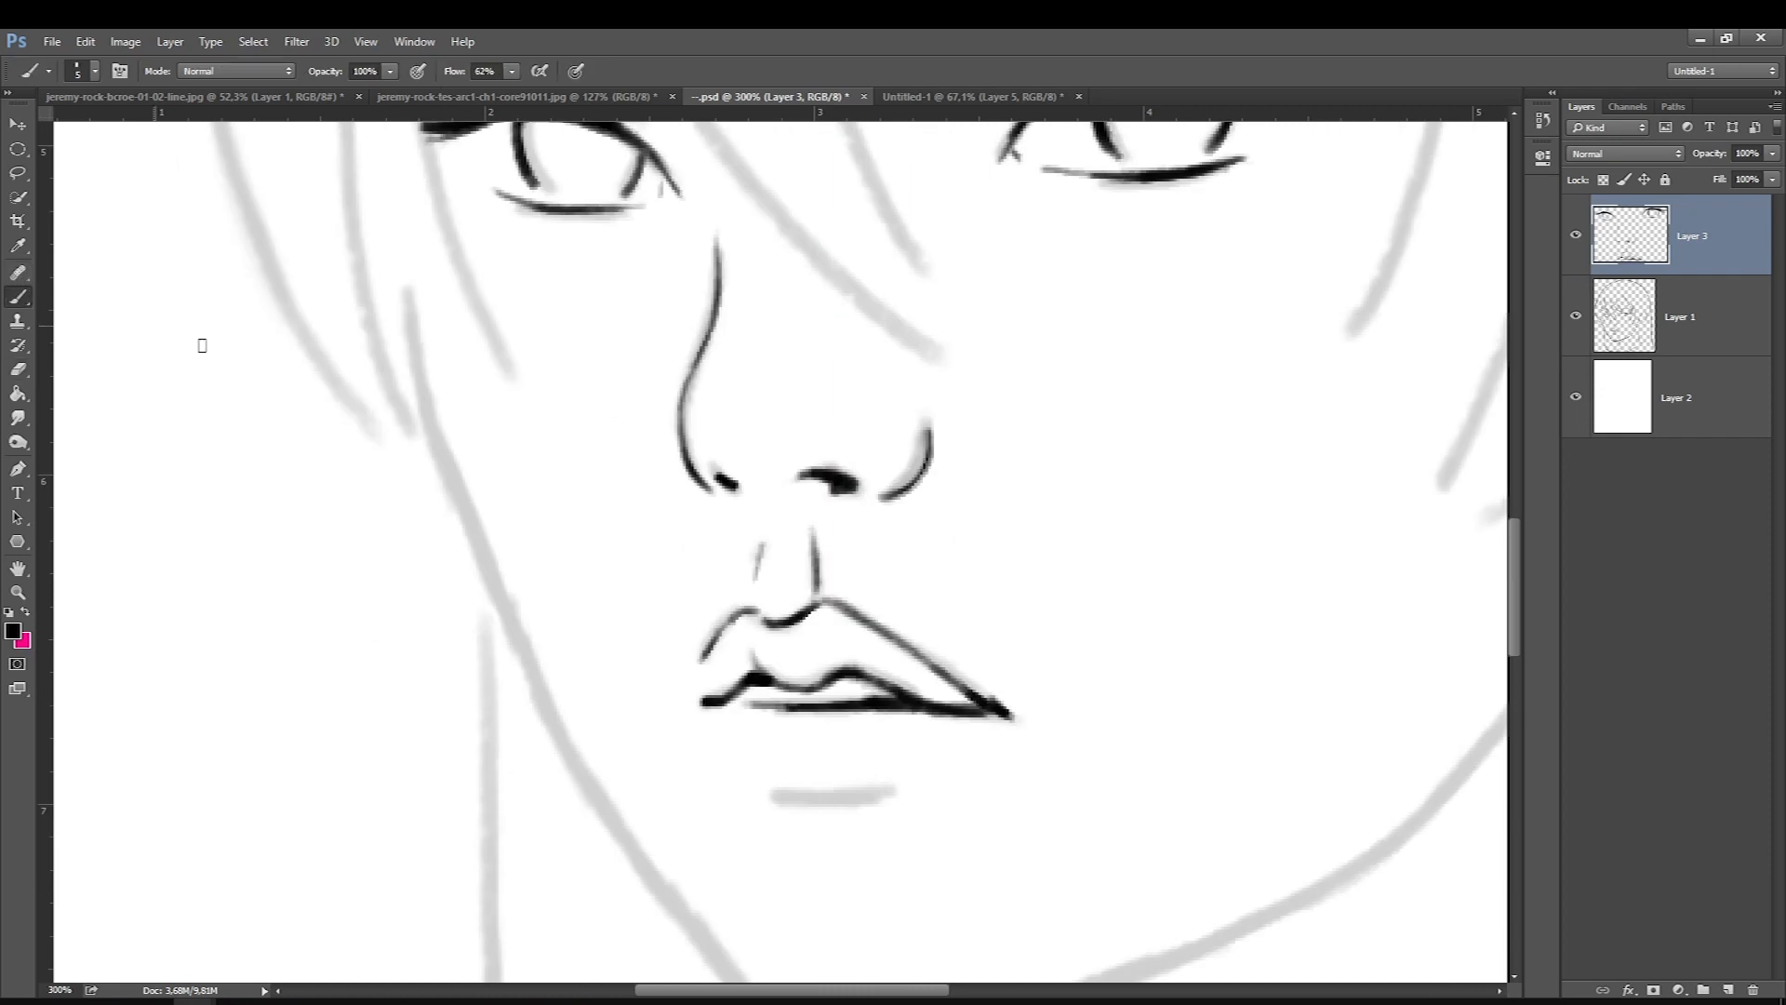
Ink the short curved line under the lower lip, reinforce the mouth corner and trim the curve's upper edge with the eraser.
drag(891, 792, 744, 790)
drag(690, 709, 764, 706)
key(e)
drag(725, 777, 907, 782)
Ink the face contour from the cheek around the chin to the ear, keeping the cheek side thin and the far jaw thick.
key(b)
key(bracketleft)
key(bracketleft)
key(ctrl+minus)
mouse_move(537, 374)
mouse_down()
mouse_move(689, 770)
mouse_move(1219, 730)
mouse_move(1351, 482)
mouse_up()
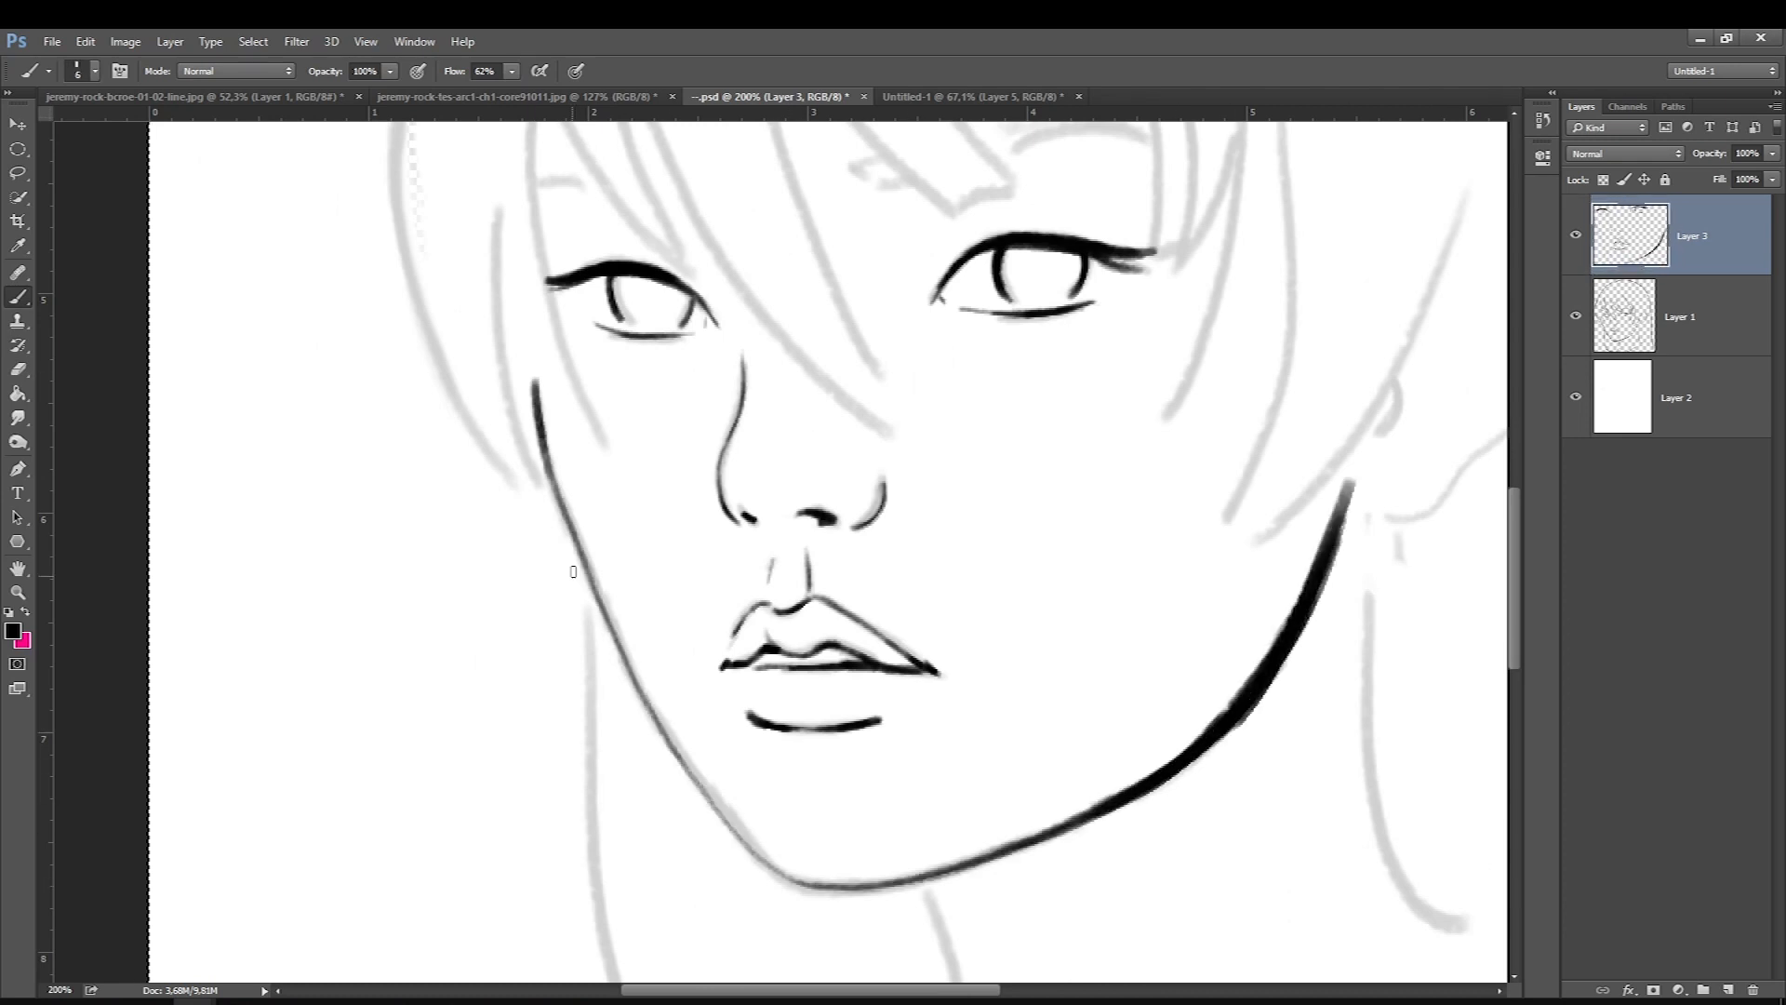
key(e)
key(b)
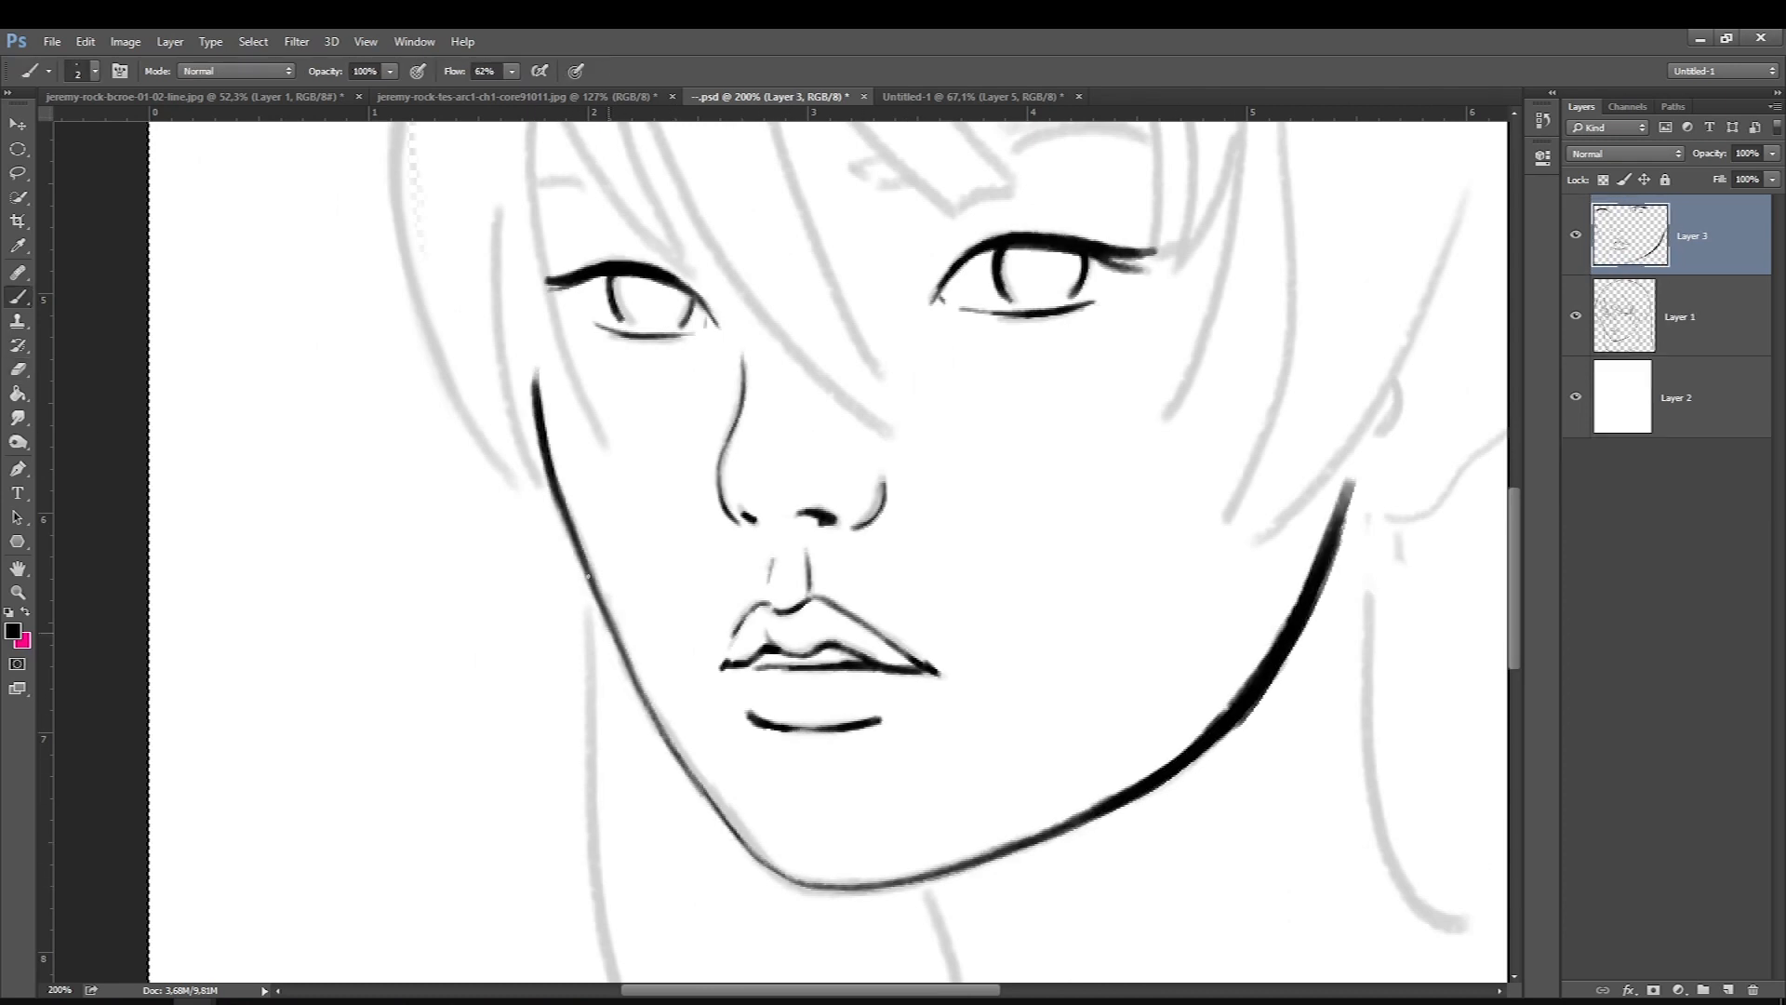
Ink the hair strands beside the smaller eye and the lower outer hair contour next to them.
scroll(554, 675, up, 3)
drag(505, 508, 521, 744)
drag(552, 816, 546, 861)
drag(438, 672, 523, 820)
drag(539, 409, 628, 823)
drag(507, 521, 591, 761)
drag(410, 558, 522, 821)
drag(505, 531, 535, 682)
Enlarge the brush and thicken the hair strand that falls beside the smaller eye and cheek.
key(bracketright)
key(bracketright)
key(bracketright)
drag(505, 568, 546, 861)
key(ctrl+minus)
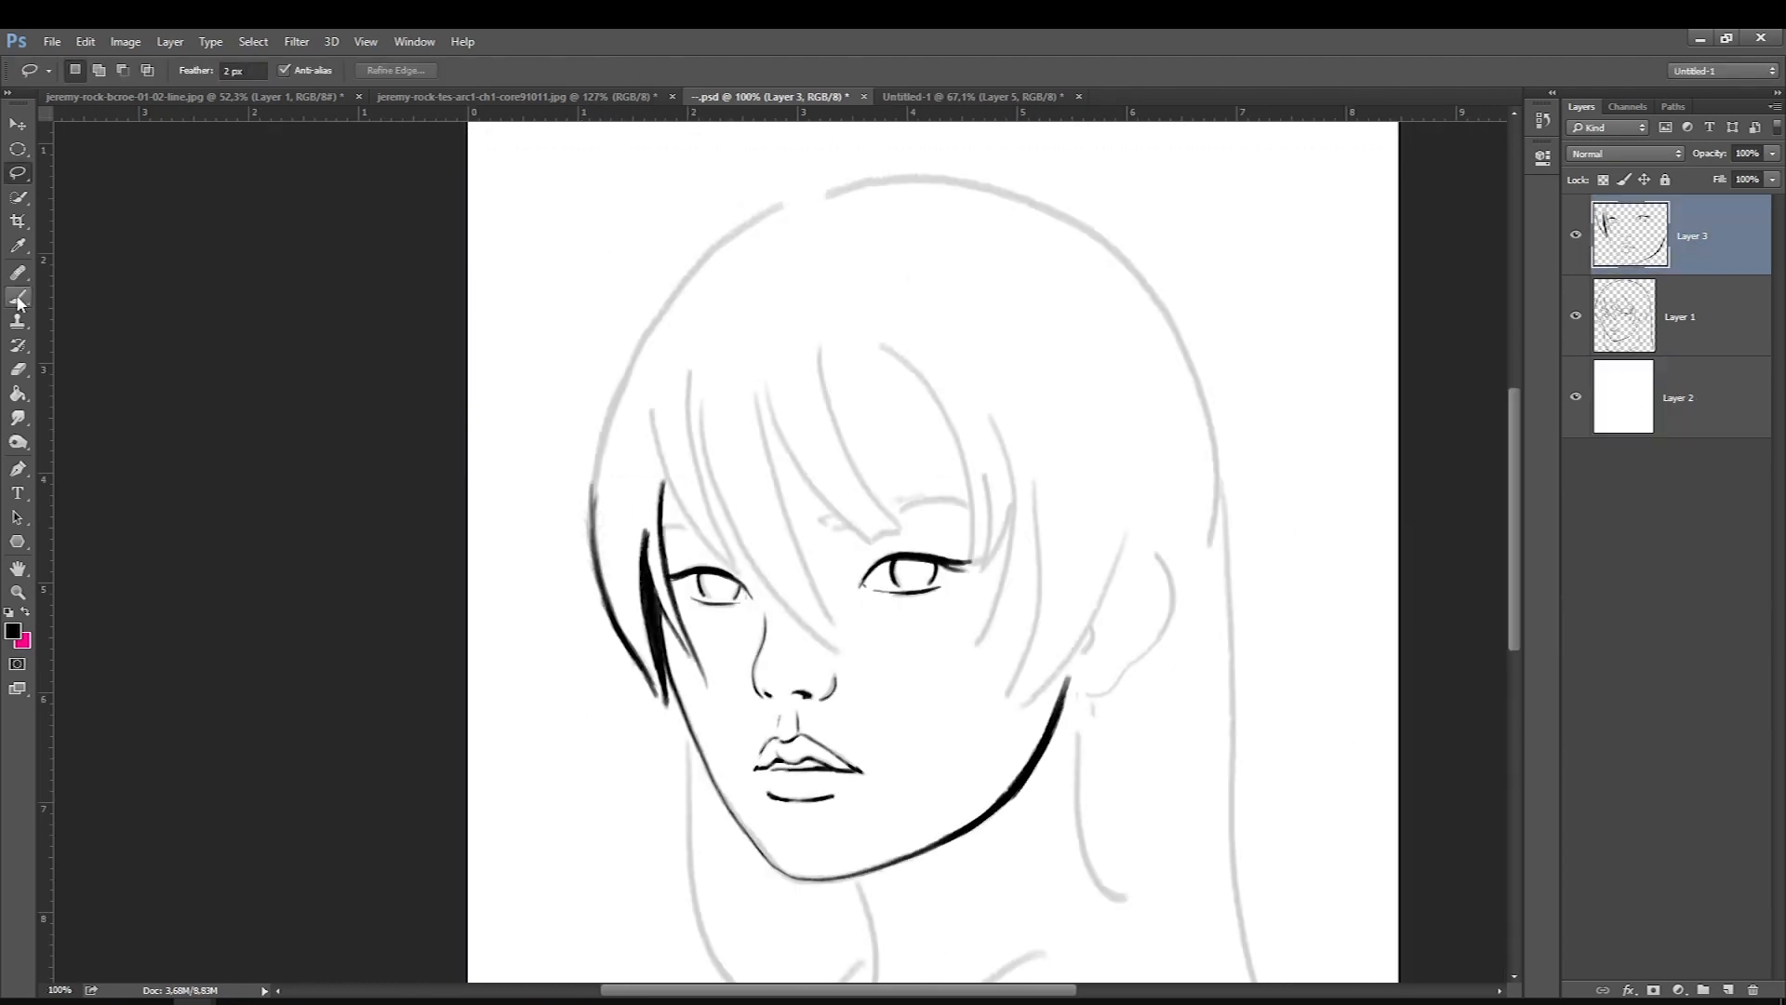
Ink the outer hair contour on the smaller eye's side, from the crown down toward the cheek.
scroll(714, 375, up, 1)
drag(714, 376, 614, 740)
drag(628, 504, 591, 635)
drag(653, 450, 602, 672)
Ink the opposite hair contour from the crown downward, enlarging the brush to make the long side hair line much thicker.
drag(838, 309, 1208, 680)
key(bracketright)
key(bracketright)
key(bracketright)
key(bracketright)
key(bracketright)
key(bracketright)
drag(1109, 372, 1212, 640)
scroll(1212, 640, down, 2)
mouse_move(1130, 163)
mouse_down()
mouse_move(1214, 447)
mouse_move(1262, 900)
mouse_up()
Ink the ear's outer and inner curves and the strand in front of it with a smaller brush.
key(bracketleft)
drag(1140, 430, 1085, 577)
drag(1174, 465, 1079, 576)
drag(1136, 445, 1156, 487)
drag(1094, 510, 1082, 535)
mouse_move(1133, 421)
mouse_down()
mouse_move(1009, 587)
mouse_move(1081, 505)
mouse_up()
click(20, 370)
click(18, 297)
Ink the long hair strand between the larger eye and the ear, plus the fringe strands above the smaller eye.
drag(1039, 355, 1008, 576)
key(bracketleft)
key(bracketleft)
scroll(1008, 577, up, 1)
mouse_move(663, 493)
mouse_down()
mouse_move(834, 676)
mouse_move(718, 521)
mouse_move(649, 558)
mouse_up()
key(e)
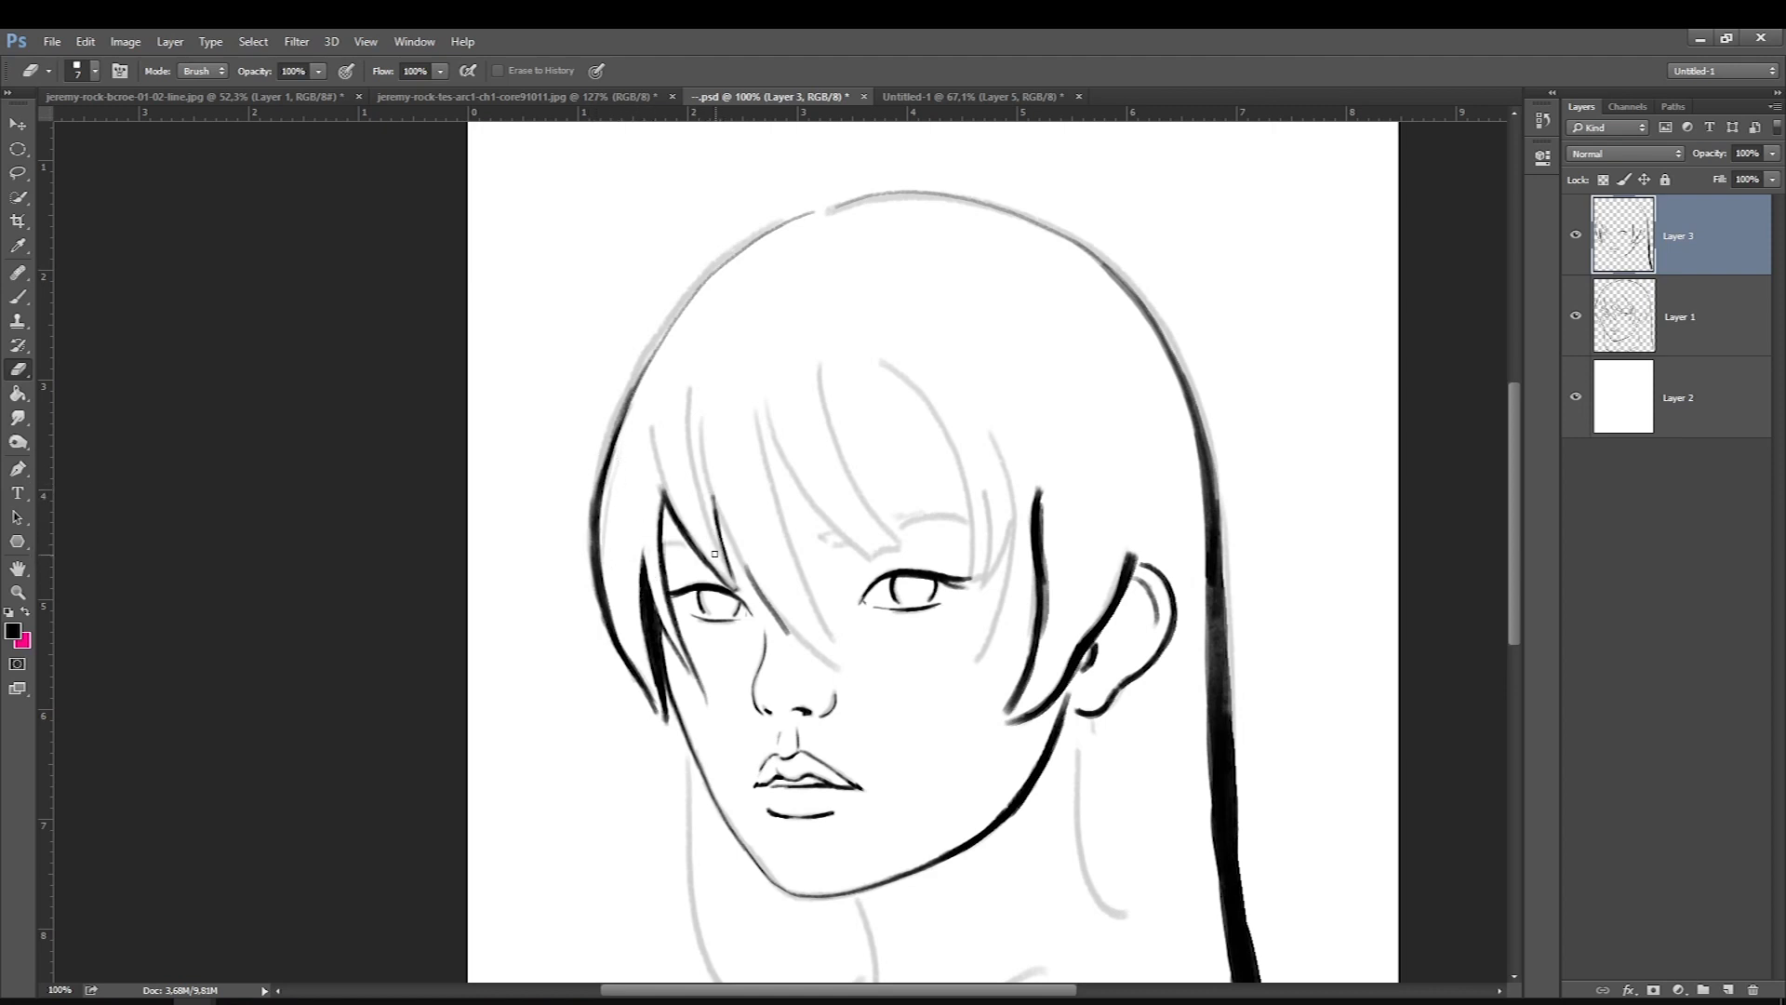
click(16, 294)
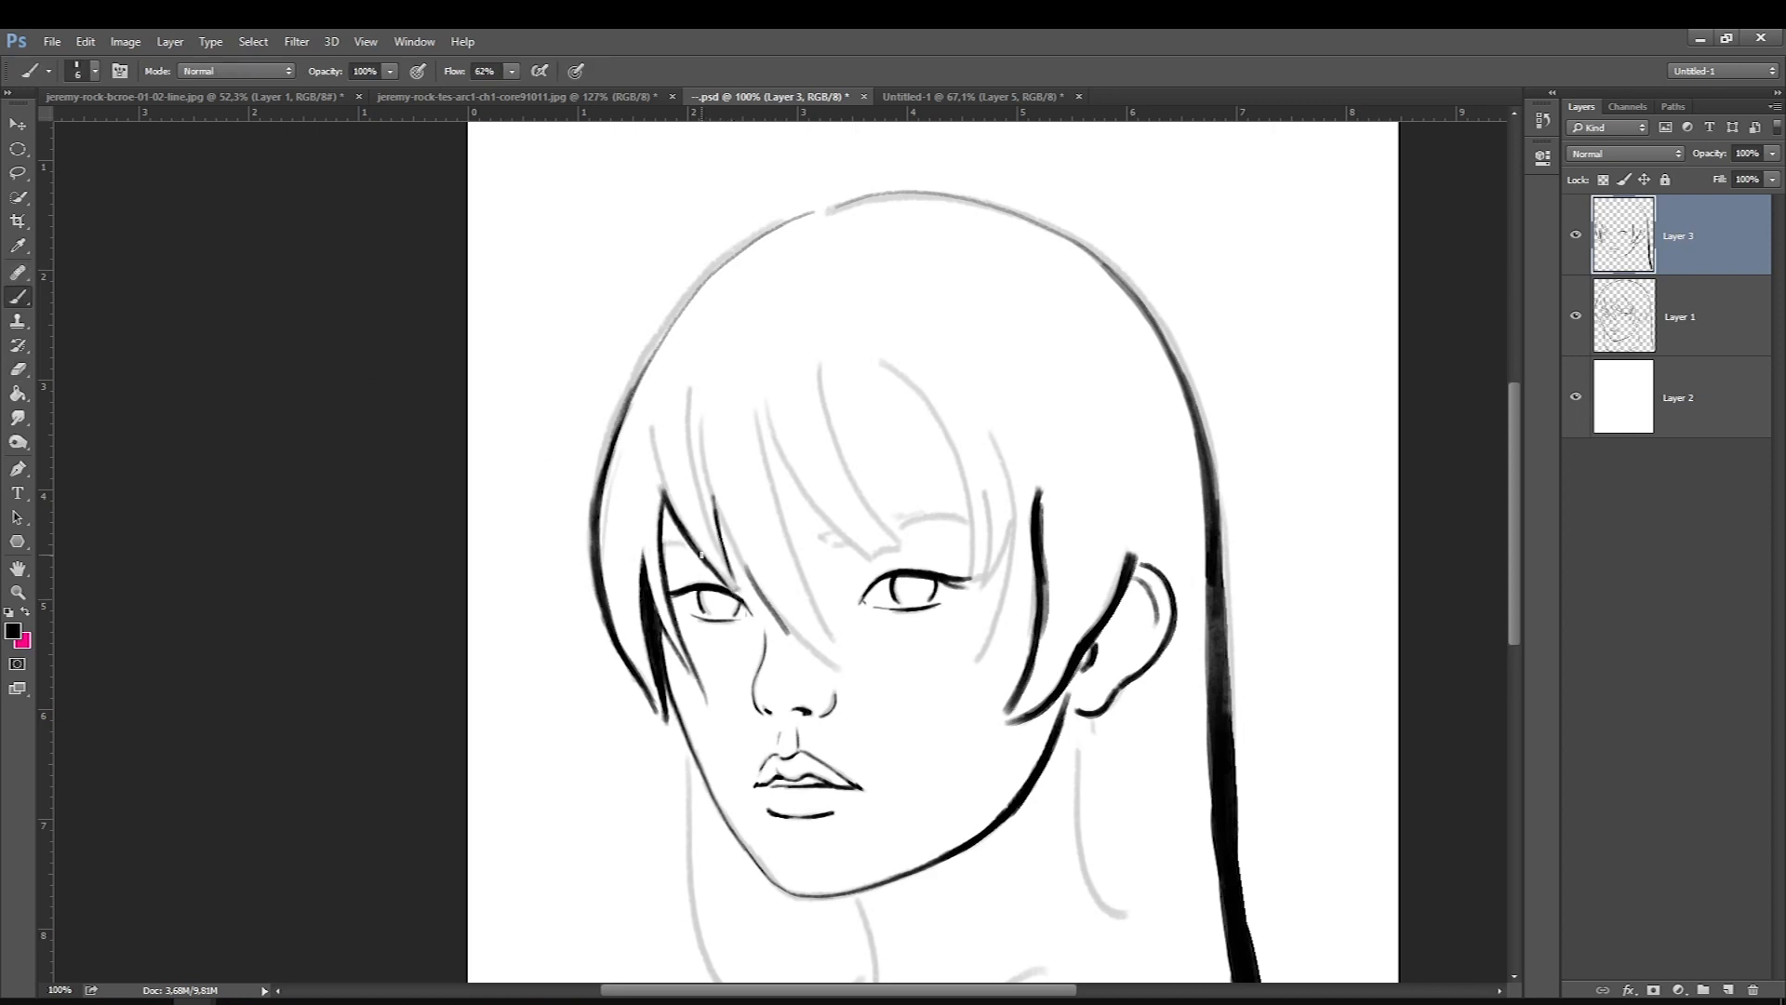
Ink the two fringe strands that meet in a point beside the nose with a slightly larger brush.
key(bracketright)
mouse_move(714, 500)
mouse_down()
mouse_move(754, 588)
mouse_move(834, 671)
mouse_up()
key(bracketright)
key(bracketright)
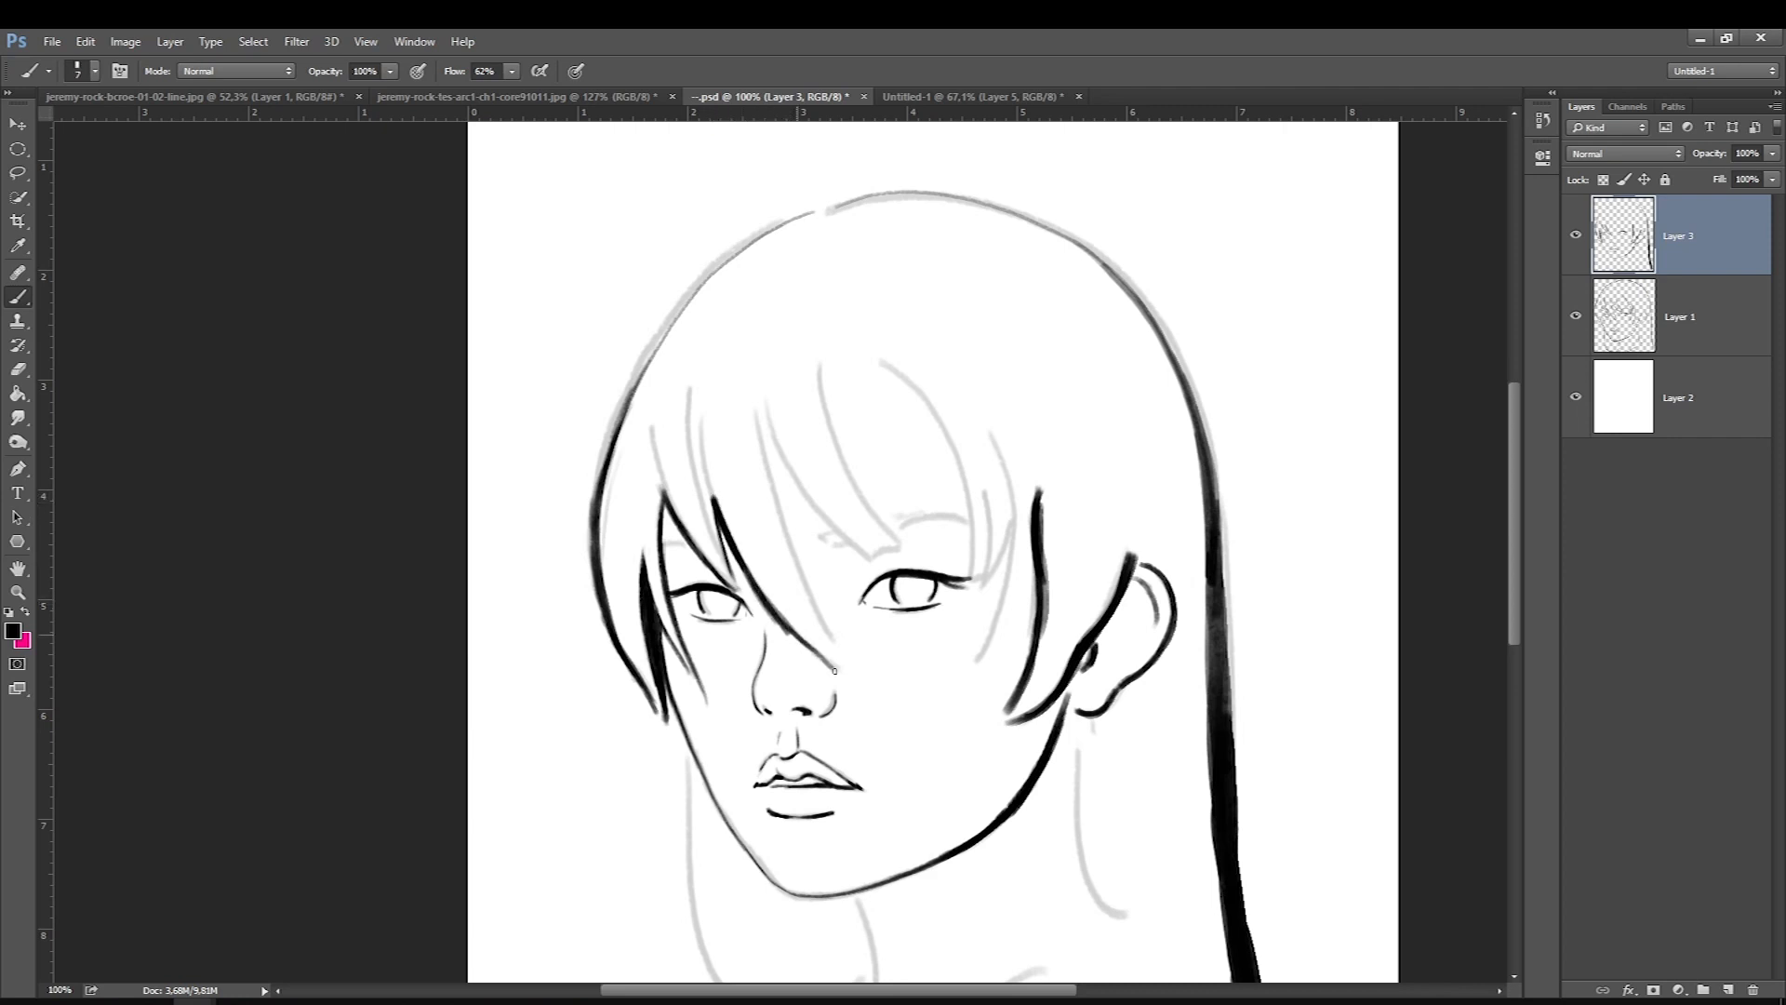
drag(780, 462, 823, 642)
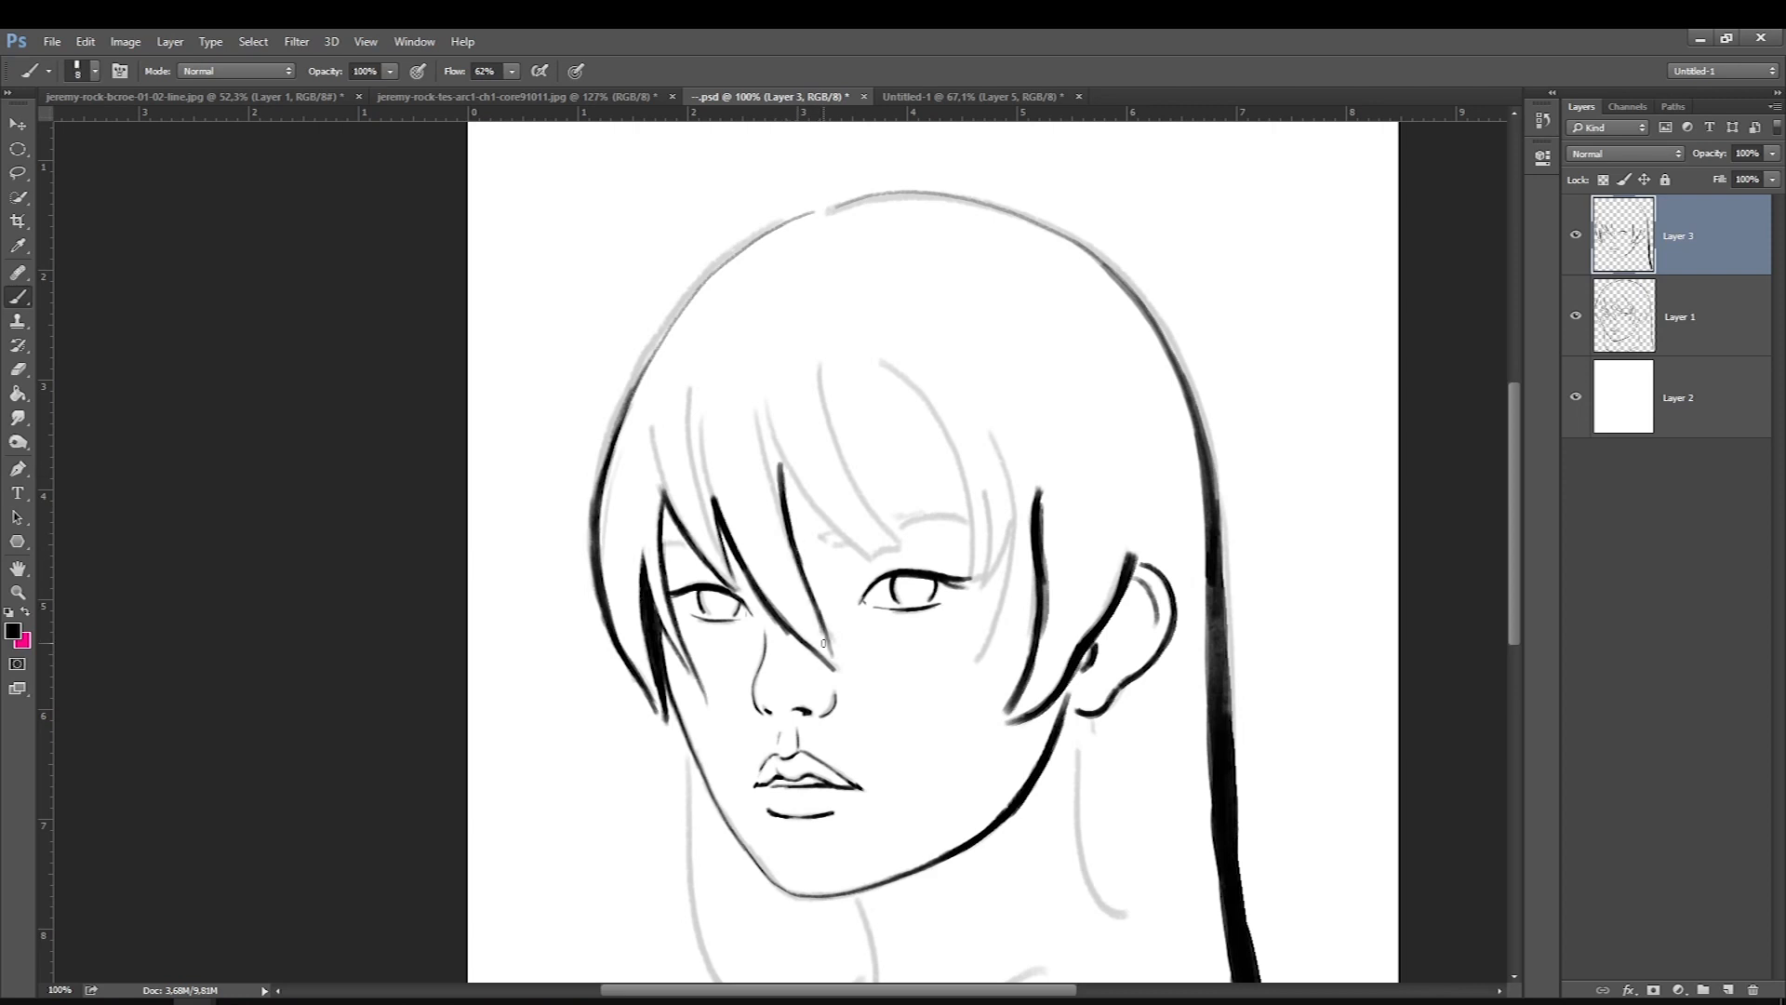
click(18, 368)
key(bracketright)
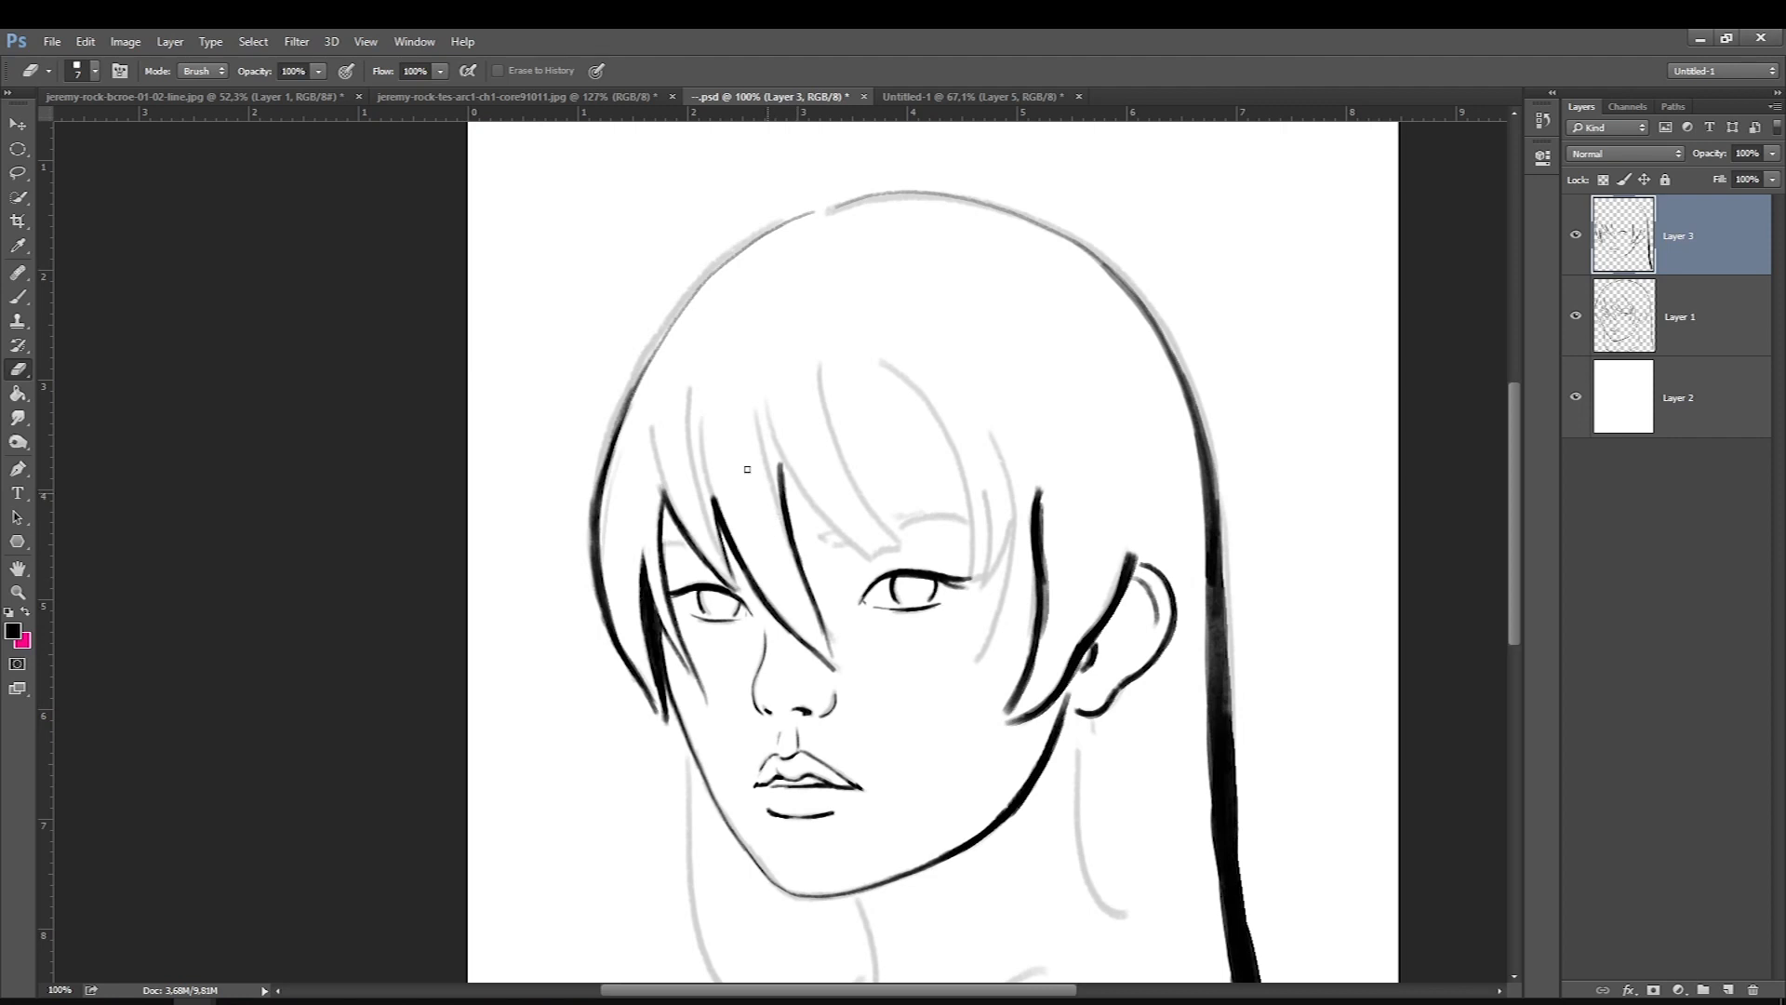
Thicken the upper end of the central fringe strand and ink the neighbouring strands that fall toward the larger eye's brow.
click(17, 297)
key(bracketright)
key(bracketright)
key(bracketright)
key(bracketright)
key(bracketright)
drag(779, 467, 784, 507)
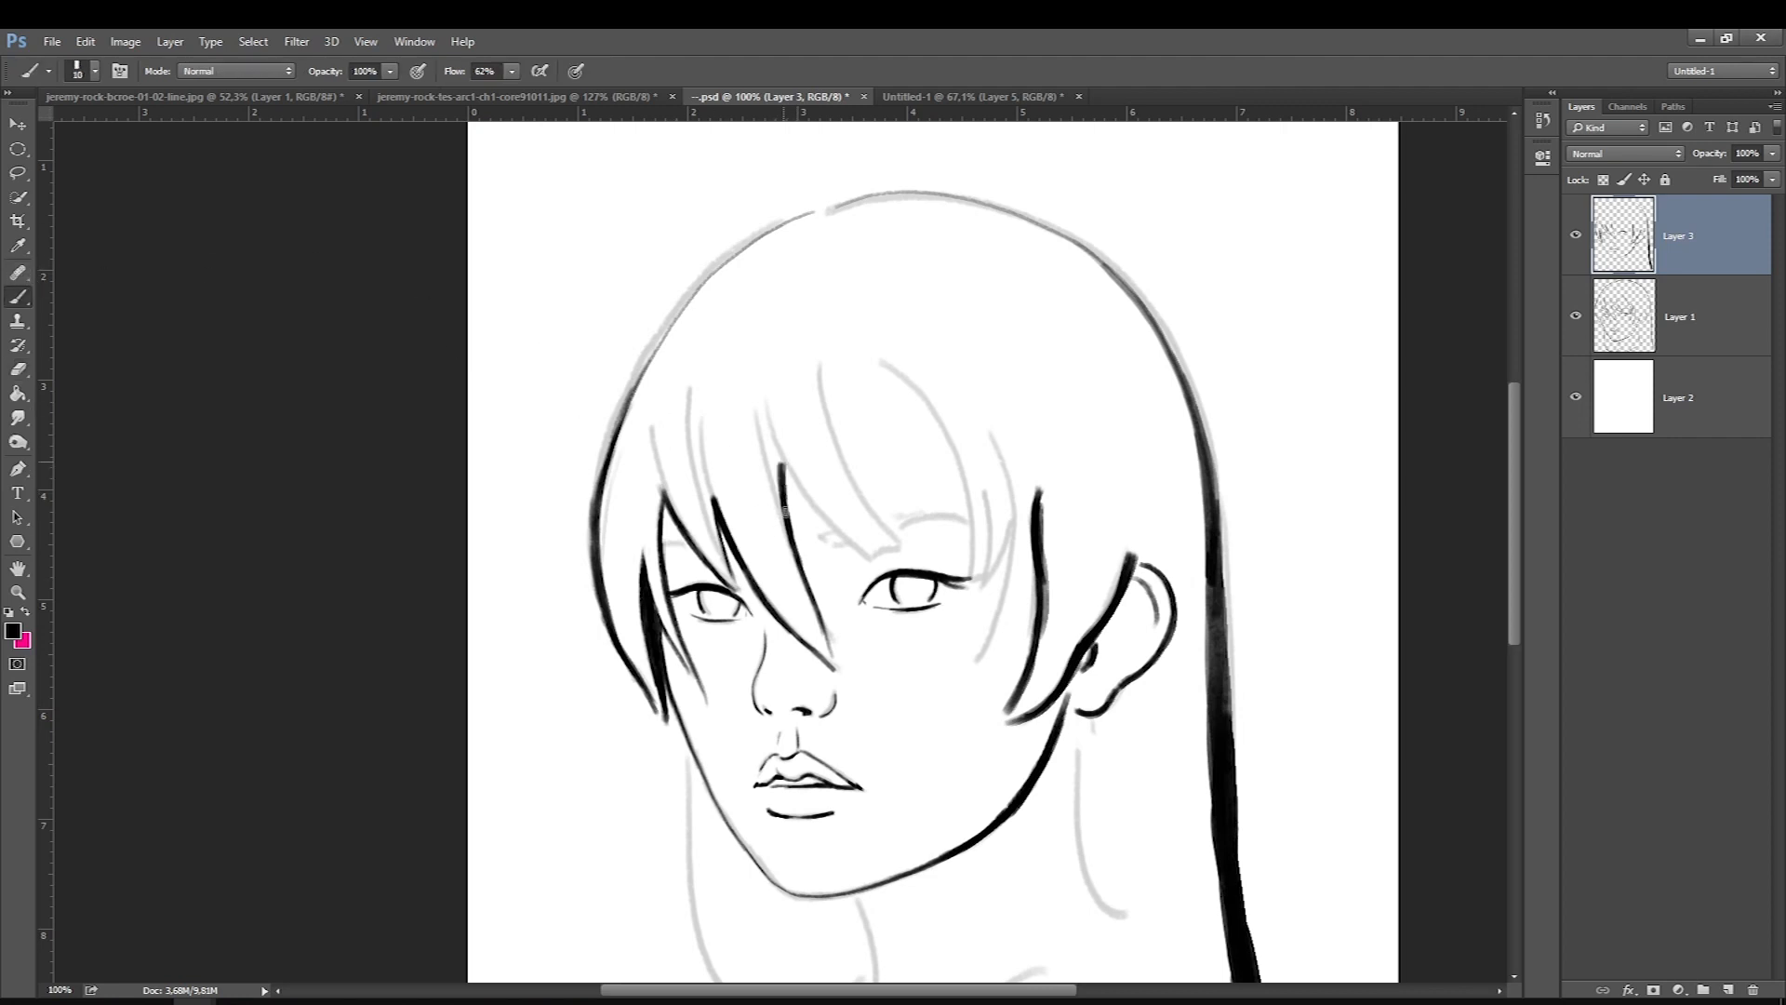
mouse_move(787, 467)
mouse_down()
mouse_move(835, 524)
mouse_move(847, 381)
mouse_up()
key(bracketleft)
key(bracketleft)
key(bracketleft)
key(bracketleft)
key(bracketleft)
key(bracketright)
drag(826, 545, 839, 544)
key(ctrl+alt+z)
key(ctrl+alt+z)
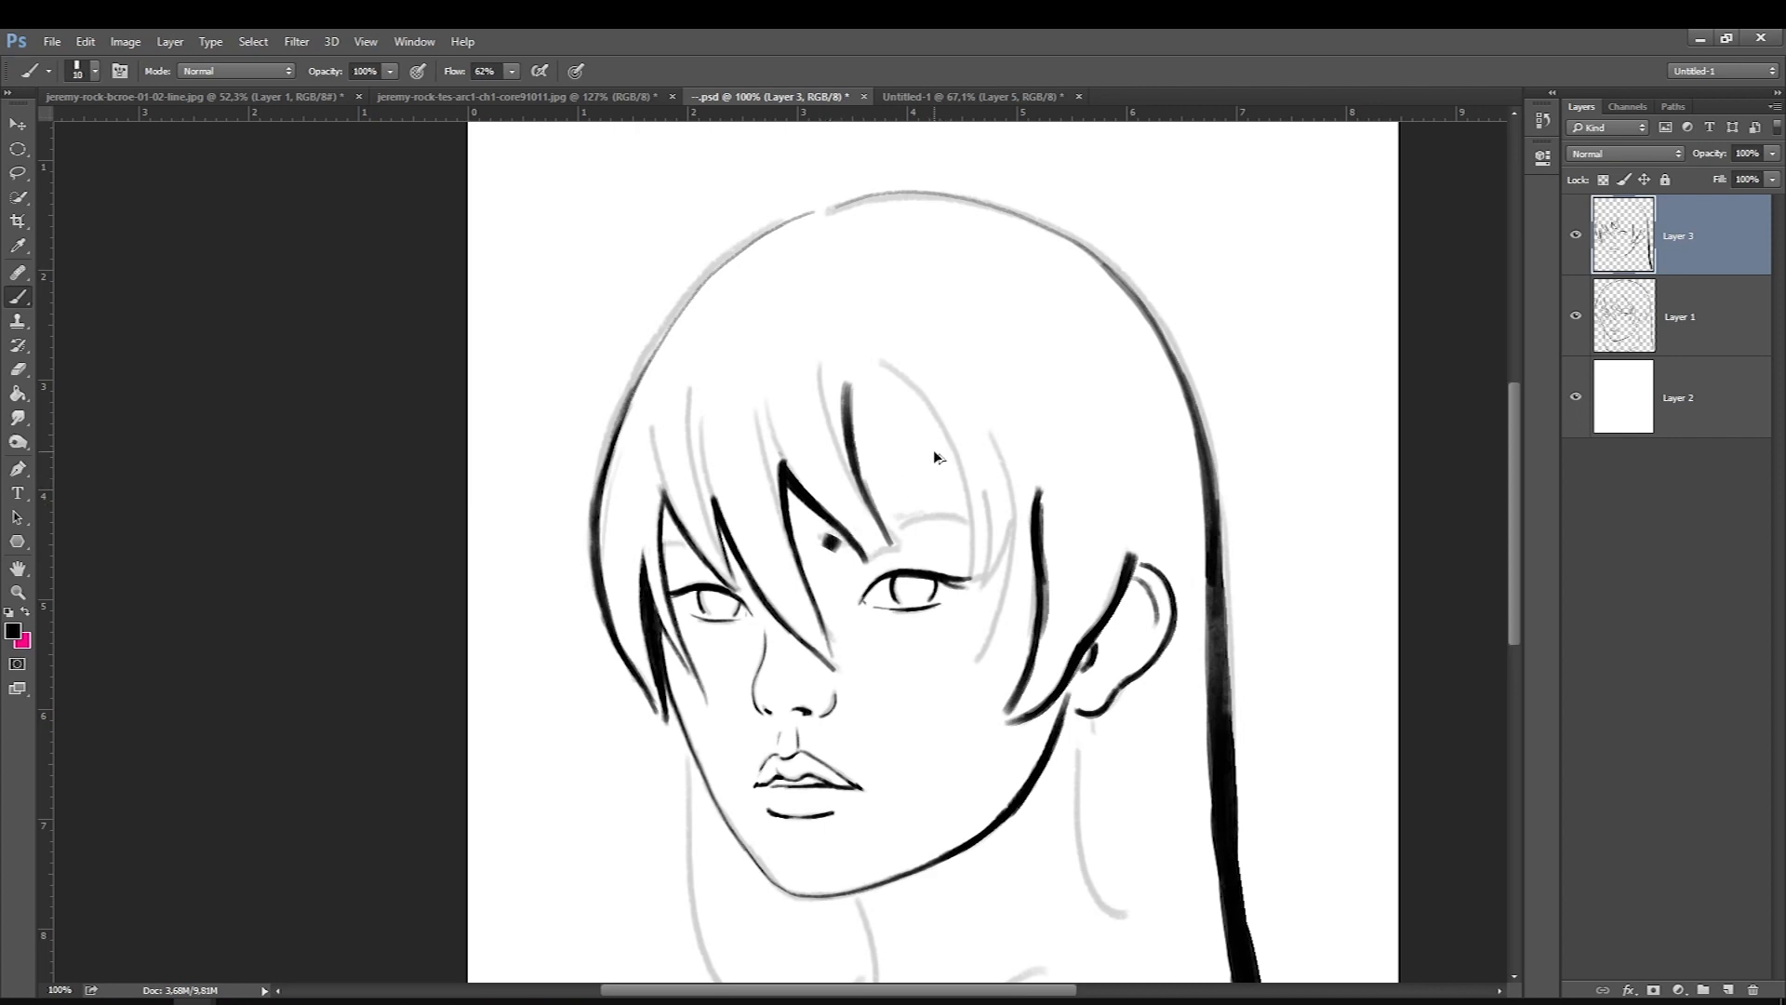
Reduce the brush size and ink both eyebrows with short, fine strokes.
key(bracketleft)
key(bracketleft)
drag(911, 523, 955, 511)
key(ctrl+alt+z)
drag(829, 535, 839, 550)
drag(894, 526, 956, 511)
drag(678, 544, 695, 556)
Ink the remaining fringe strands that fall over the temple beside the larger eye, using a slightly larger brush.
key(ctrl+plus)
drag(990, 554, 969, 583)
key(bracketright)
drag(978, 180, 1163, 597)
drag(1191, 447, 1184, 629)
drag(1202, 317, 1174, 772)
Thicken the jaw line near the ear and ink the thick neck line below the earlobe.
drag(1377, 894, 860, 441)
drag(836, 386, 782, 556)
mouse_move(863, 445)
mouse_down()
mouse_move(856, 590)
mouse_move(933, 826)
mouse_up()
drag(931, 818, 930, 543)
key(bracketleft)
key(bracketleft)
Ink the neck line under the chin and the two short collarbone curves at its base.
mouse_move(406, 510)
mouse_down()
mouse_move(446, 623)
mouse_move(443, 767)
mouse_up()
key(bracketright)
key(bracketright)
drag(426, 679, 352, 766)
mouse_move(787, 663)
mouse_down()
mouse_move(602, 768)
mouse_move(841, 772)
mouse_up()
Ink the thin lower hair line beside the neck on the smaller eye's side, following its curve to the end.
drag(305, 241, 415, 750)
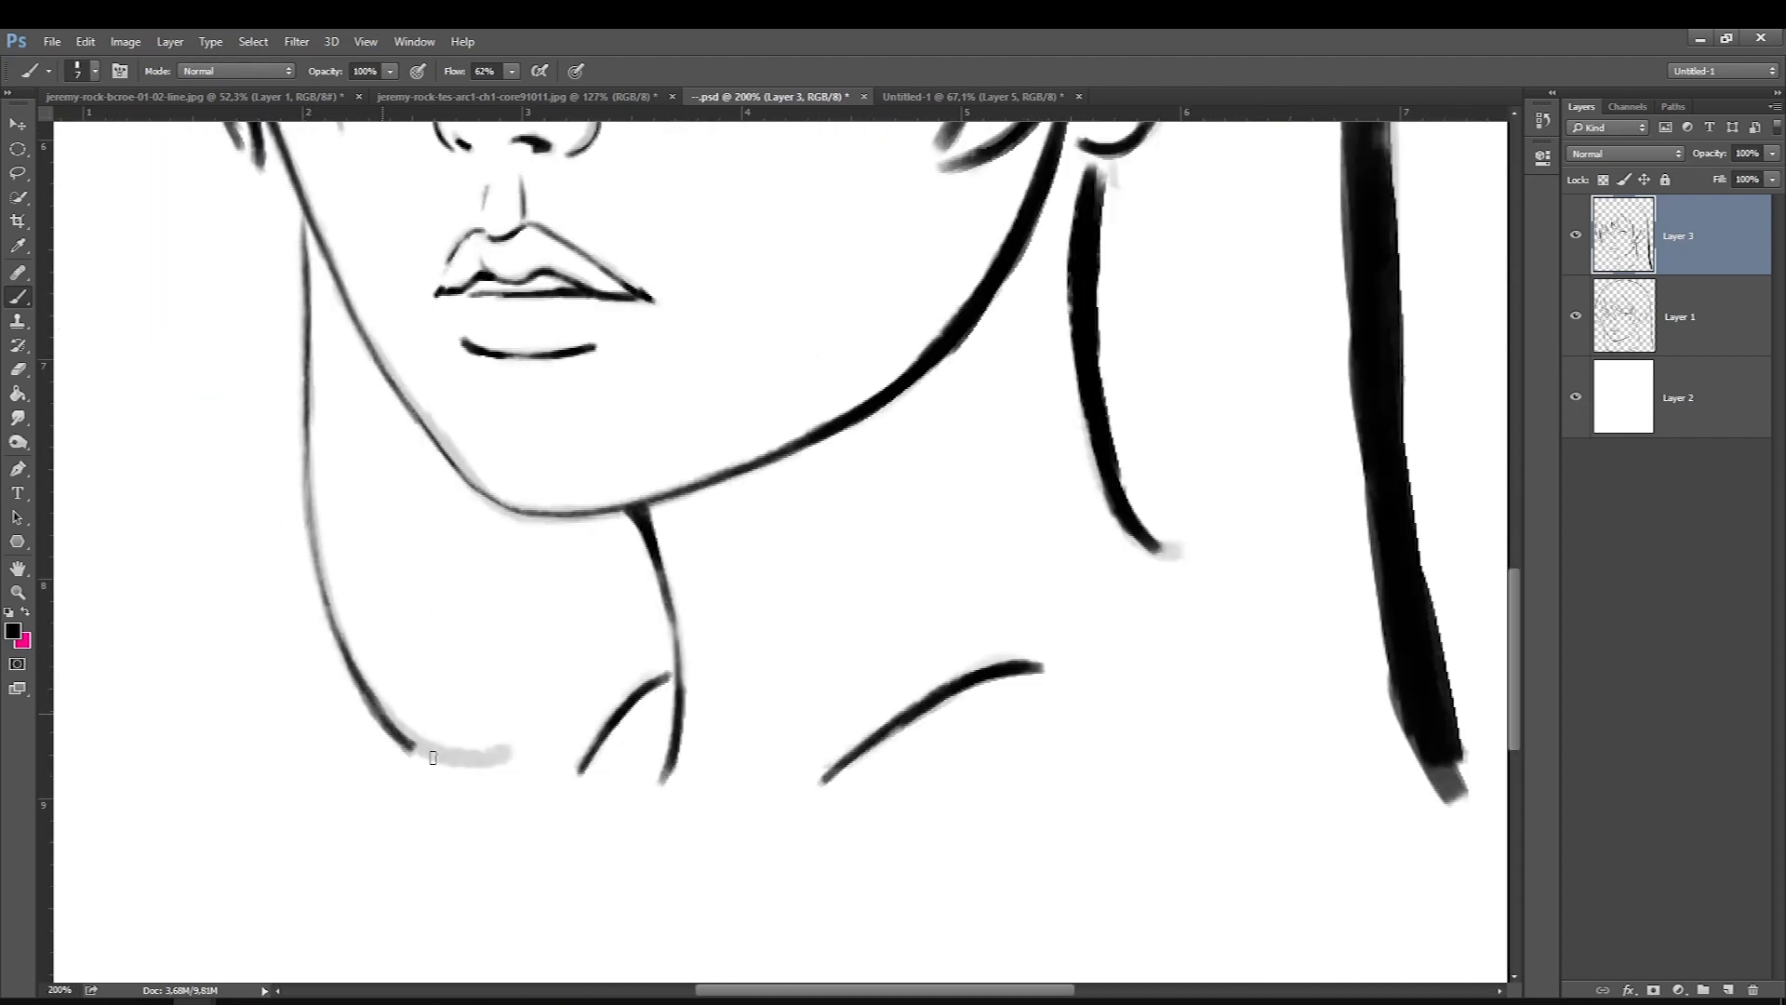
drag(363, 679, 508, 752)
key(ctrl+minus)
Hide the faded sketch layer and complete the gaps in the inked fringe strands.
drag(705, 286, 718, 223)
drag(719, 223, 719, 307)
click(1575, 315)
drag(726, 452, 719, 307)
drag(806, 380, 829, 491)
mouse_move(830, 517)
mouse_down()
mouse_move(845, 437)
mouse_move(841, 536)
mouse_up()
Enlarge the eraser and trim the ends and edges of the fringe strands around the larger eye.
key(e)
key(bracketright)
key(bracketright)
drag(850, 387, 869, 510)
drag(902, 499, 904, 582)
drag(1027, 535, 958, 654)
Redraw the crown's hair contour on the smaller eye's side and taper it with the eraser.
click(20, 296)
drag(707, 390, 707, 496)
drag(499, 425, 538, 363)
mouse_move(1074, 567)
mouse_down()
mouse_move(875, 272)
mouse_move(698, 255)
mouse_up()
mouse_move(634, 279)
mouse_down()
mouse_move(564, 330)
mouse_move(507, 410)
mouse_up()
key(e)
drag(665, 266, 582, 317)
key(b)
key(e)
Clean up the remaining line edges with the eraser and touch up the contours with the brush.
mouse_move(457, 530)
mouse_down()
mouse_move(468, 688)
mouse_move(563, 751)
mouse_up()
drag(656, 692, 691, 720)
drag(663, 623, 688, 709)
key(b)
key(ctrl+plus)
drag(414, 654, 449, 730)
mouse_move(660, 497)
mouse_down()
mouse_move(717, 632)
mouse_move(851, 589)
mouse_up()
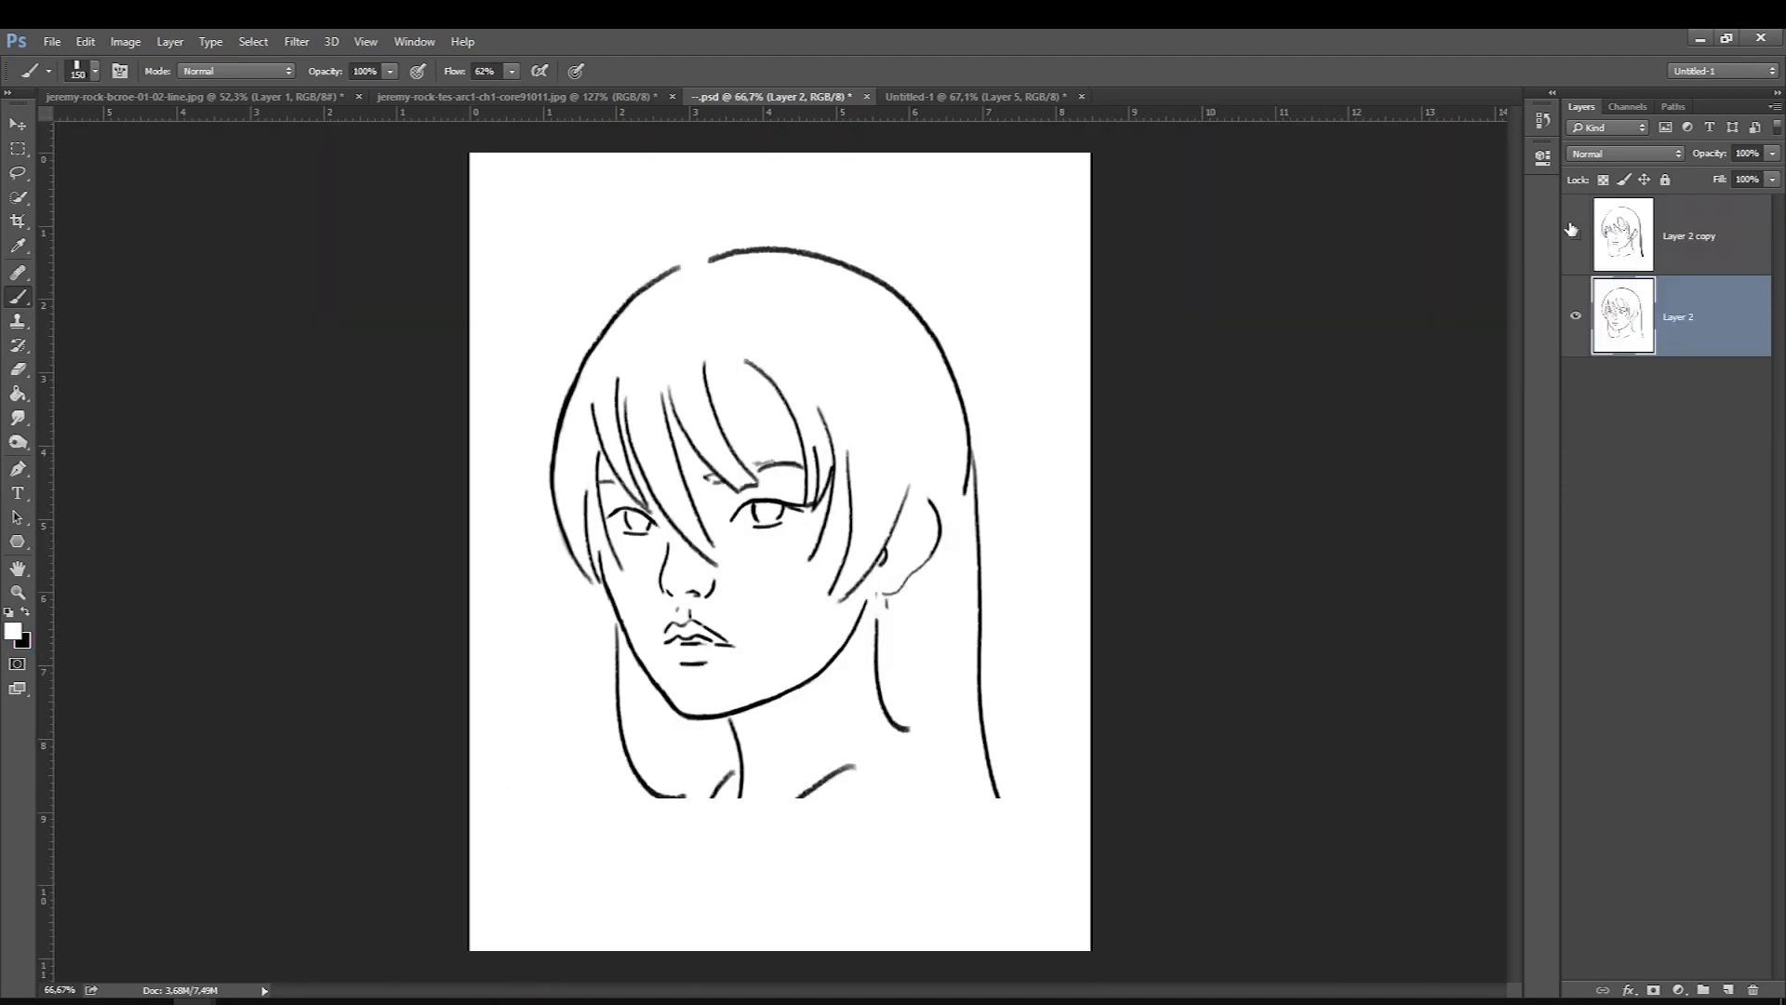
Toggle the visibility of Layer 2 copy repeatedly to compare the uniform outline with the light-dependent line art.
click(1575, 233)
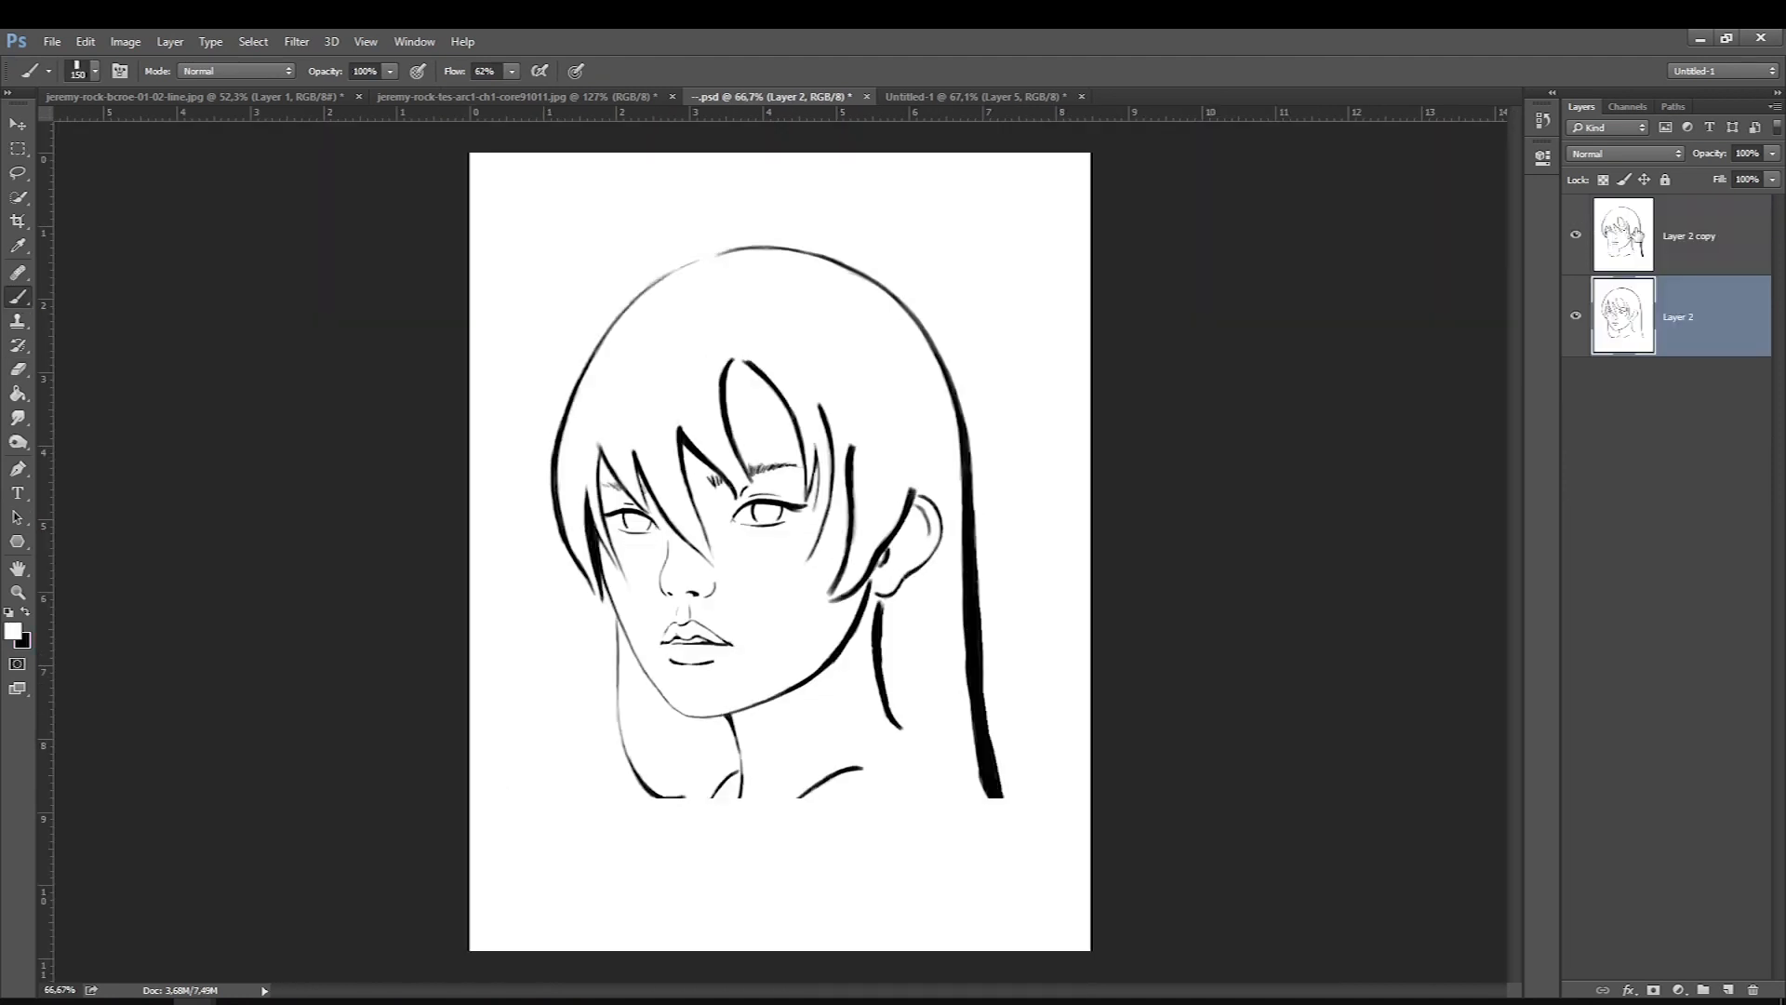
click(1576, 234)
click(1578, 237)
click(1577, 237)
click(1576, 236)
click(1577, 236)
click(1577, 236)
click(1576, 236)
click(1576, 236)
click(1576, 236)
click(1577, 236)
click(1577, 237)
click(1577, 237)
click(1576, 236)
click(1577, 236)
Reinforce the start of the thin hair line below the cheek on Layer 2 copy with a small black brush.
click(26, 612)
key(bracketleft)
key(bracketleft)
key(bracketleft)
key(bracketleft)
key(bracketleft)
key(bracketleft)
key(bracketleft)
key(bracketleft)
key(bracketleft)
key(bracketleft)
key(bracketleft)
key(bracketleft)
key(bracketleft)
key(bracketleft)
key(alt+bracketright)
key(bracketleft)
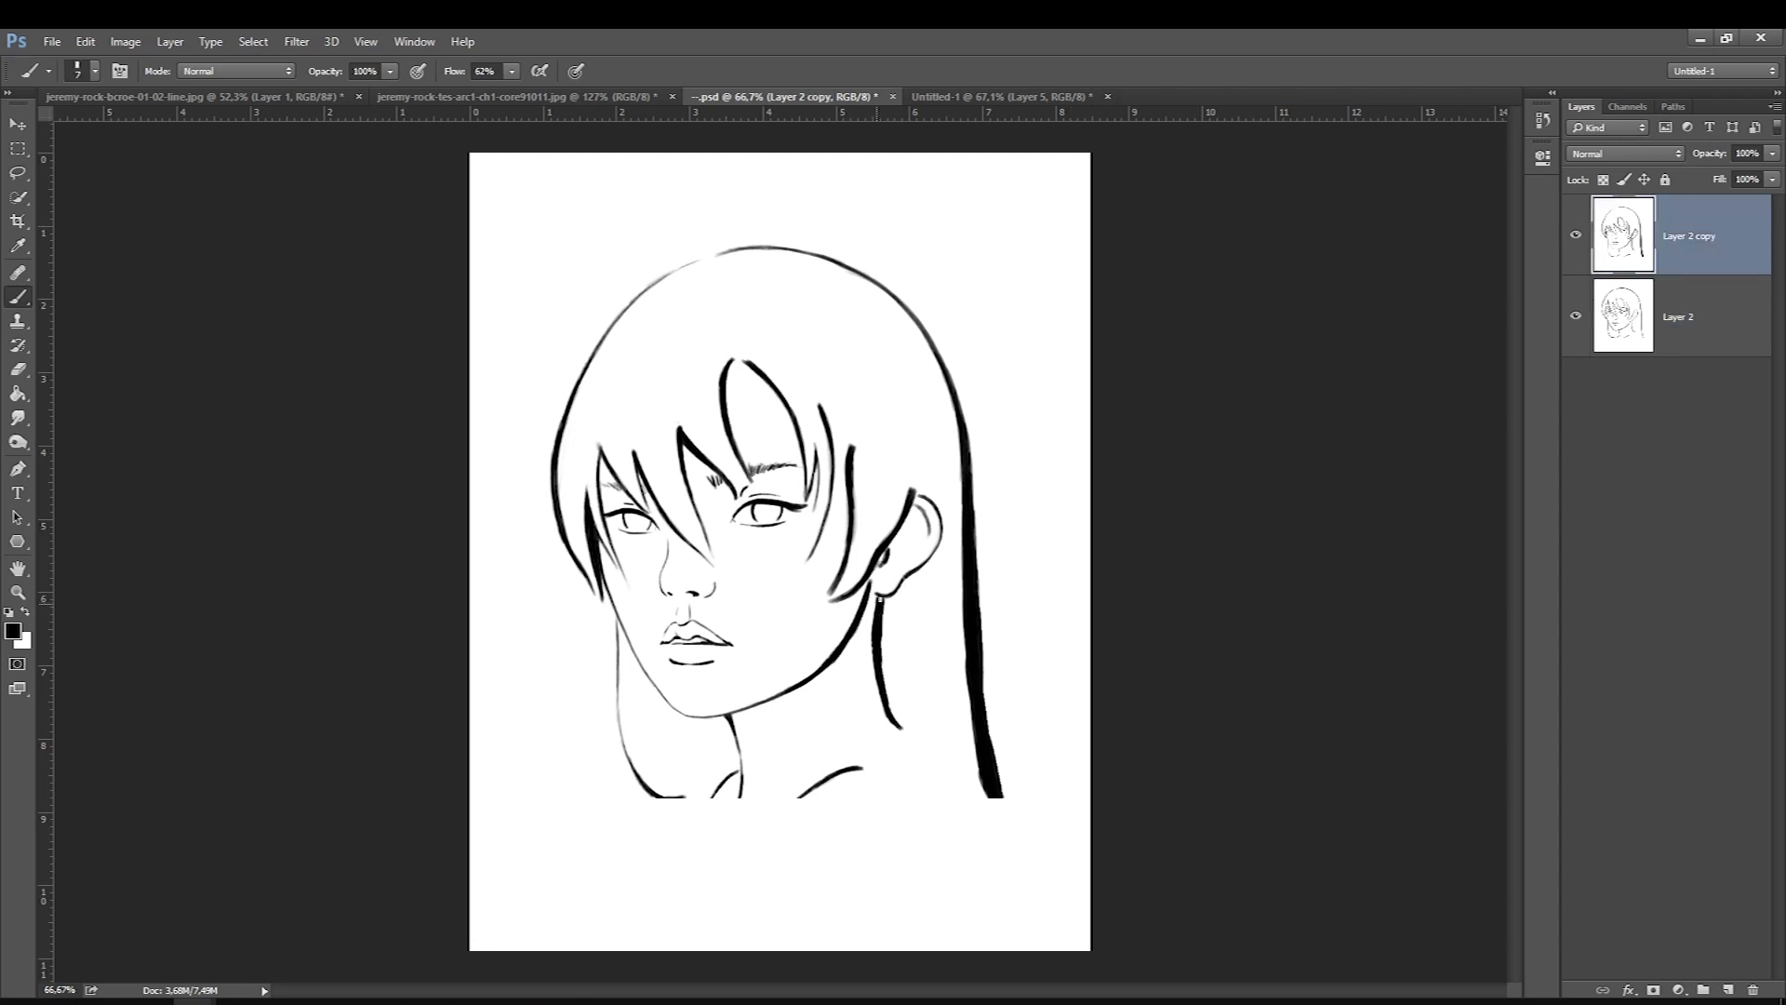
key(bracketright)
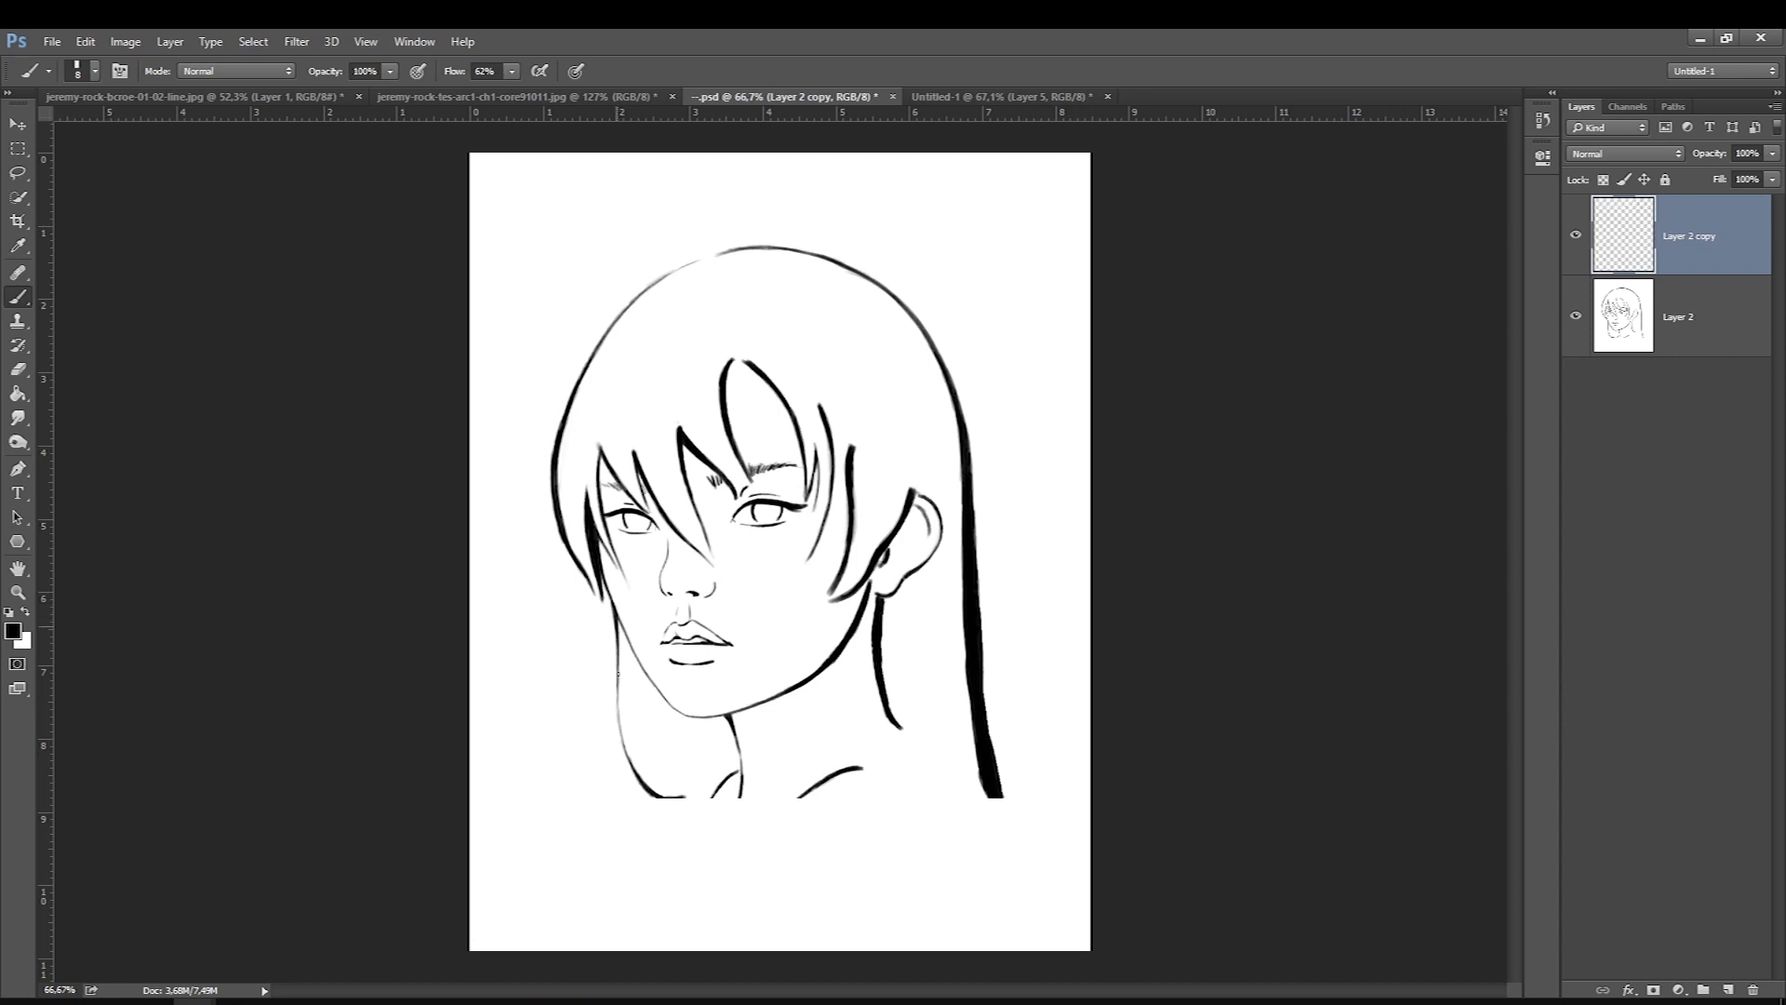
drag(616, 616, 617, 662)
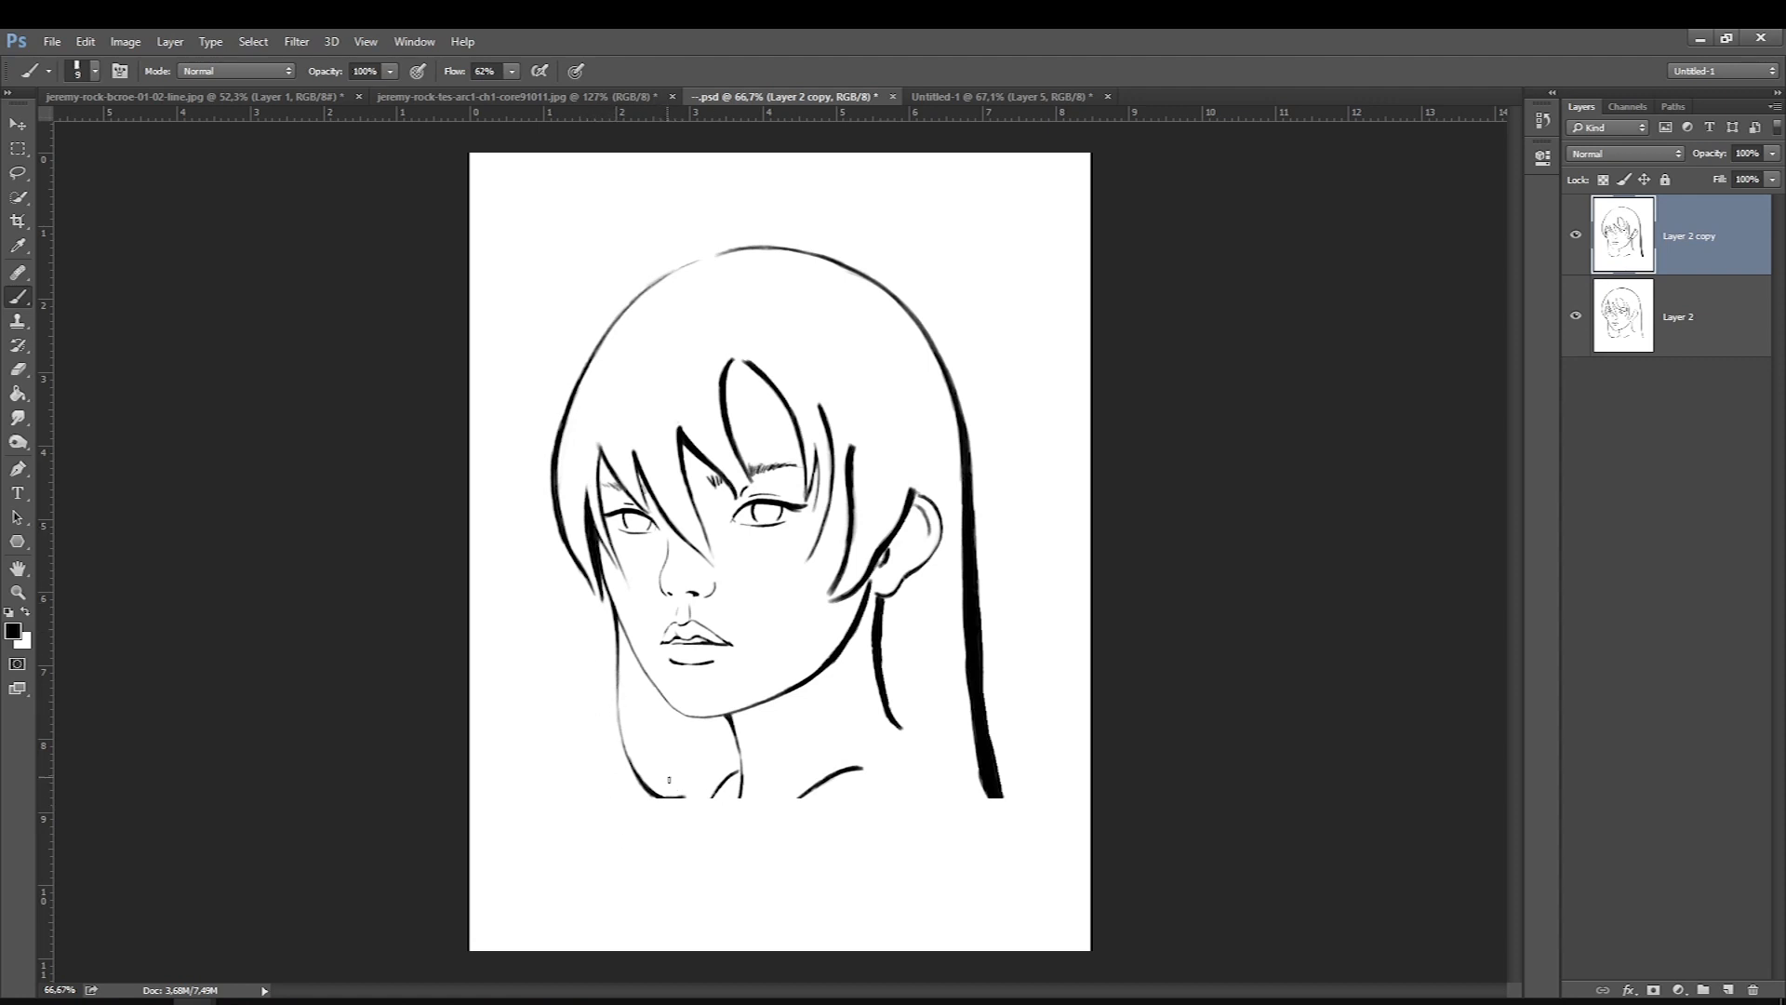
Try a short inner strand in the hair lock below the cheek and undo it.
mouse_move(650, 717)
mouse_down()
mouse_move(683, 791)
mouse_move(655, 753)
mouse_up()
key(ctrl+z)
key(ctrl+z)
key(ctrl+alt+z)
key(ctrl+alt+z)
key(ctrl+shift+z)
Paint thin, tapering inner strands in the hair lock below the cheek with a smaller black brush on Layer 2 copy.
key(ctrl+plus)
key(bracketleft)
drag(589, 842, 634, 914)
drag(601, 877, 637, 916)
drag(589, 847, 615, 899)
mouse_move(585, 775)
mouse_down()
mouse_move(597, 854)
mouse_move(648, 905)
mouse_up()
key(e)
key(b)
mouse_move(630, 825)
mouse_down()
mouse_move(652, 910)
mouse_move(655, 861)
mouse_up()
key(ctrl+z)
key(ctrl+alt+z)
key(ctrl+alt+z)
Try additional long strands along the hair lock below the cheek with a slightly larger brush and undo them.
key(ctrl+0)
drag(672, 752, 684, 810)
key(ctrl+z)
key(bracketright)
drag(606, 672, 626, 805)
key(ctrl+z)
drag(594, 625, 622, 809)
key(ctrl+z)
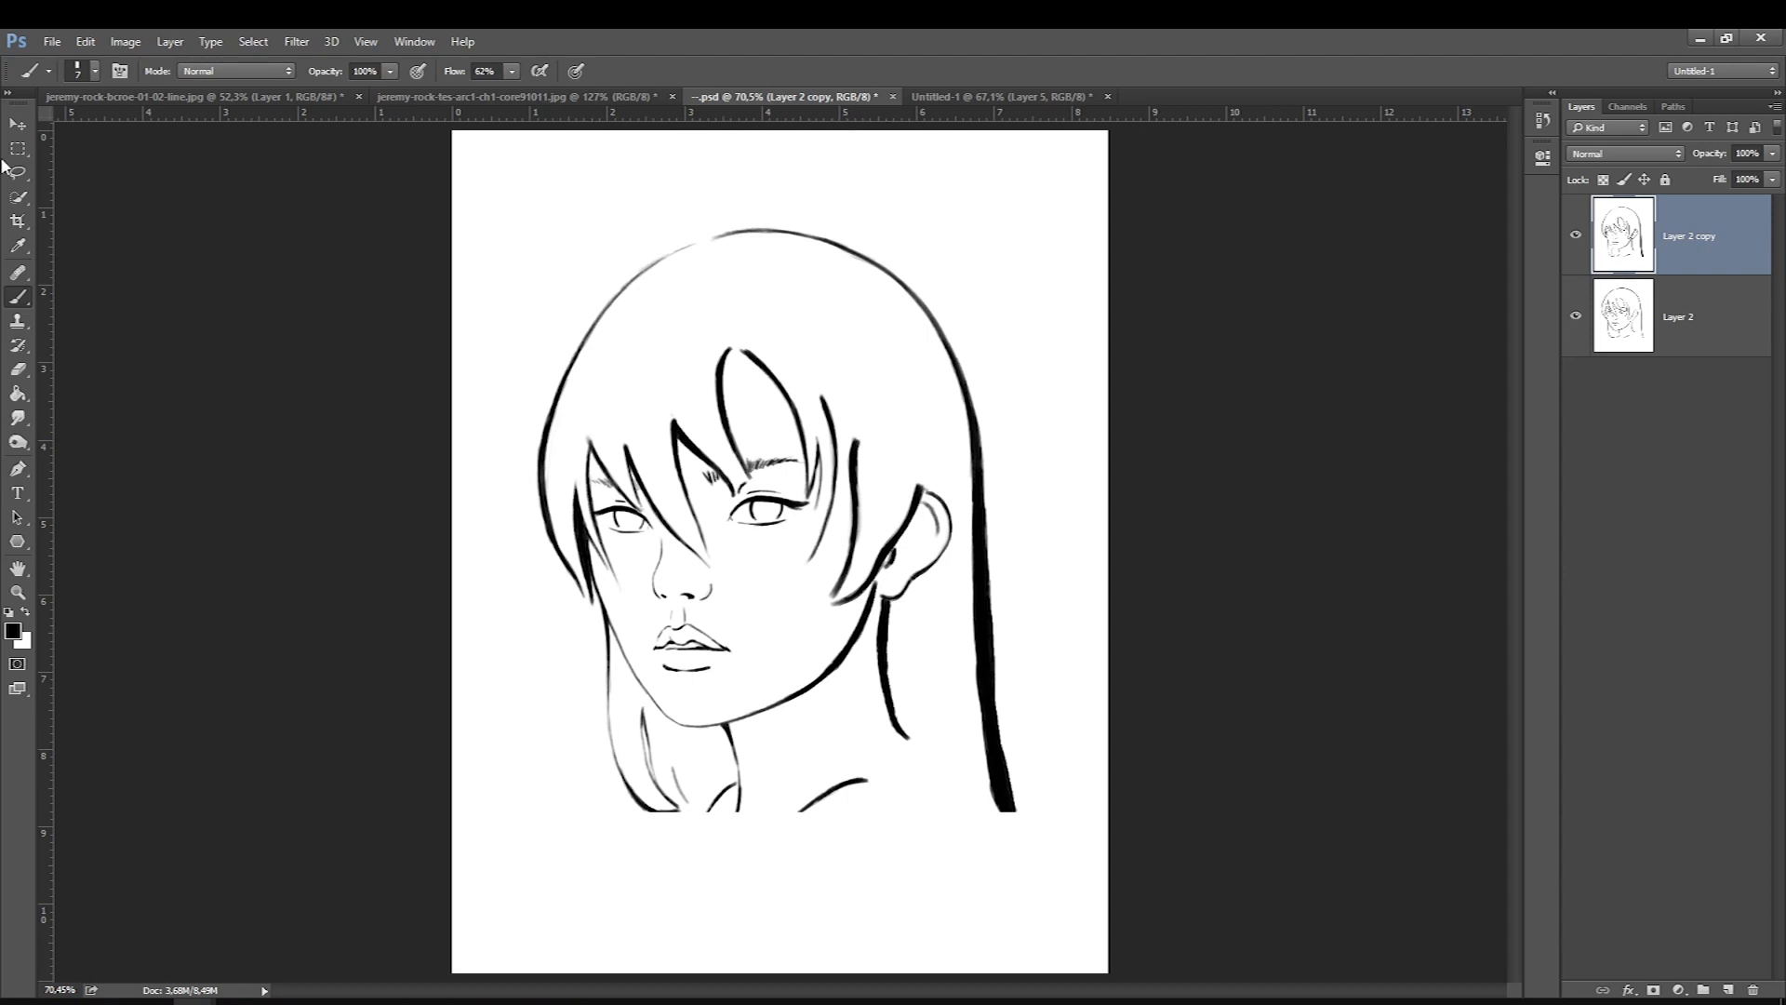
Place the Layer 2 copy line art beside the uniform outline on a widened canvas for a side-by-side comparison.
key(ctrl+t)
drag(627, 611, 1184, 608)
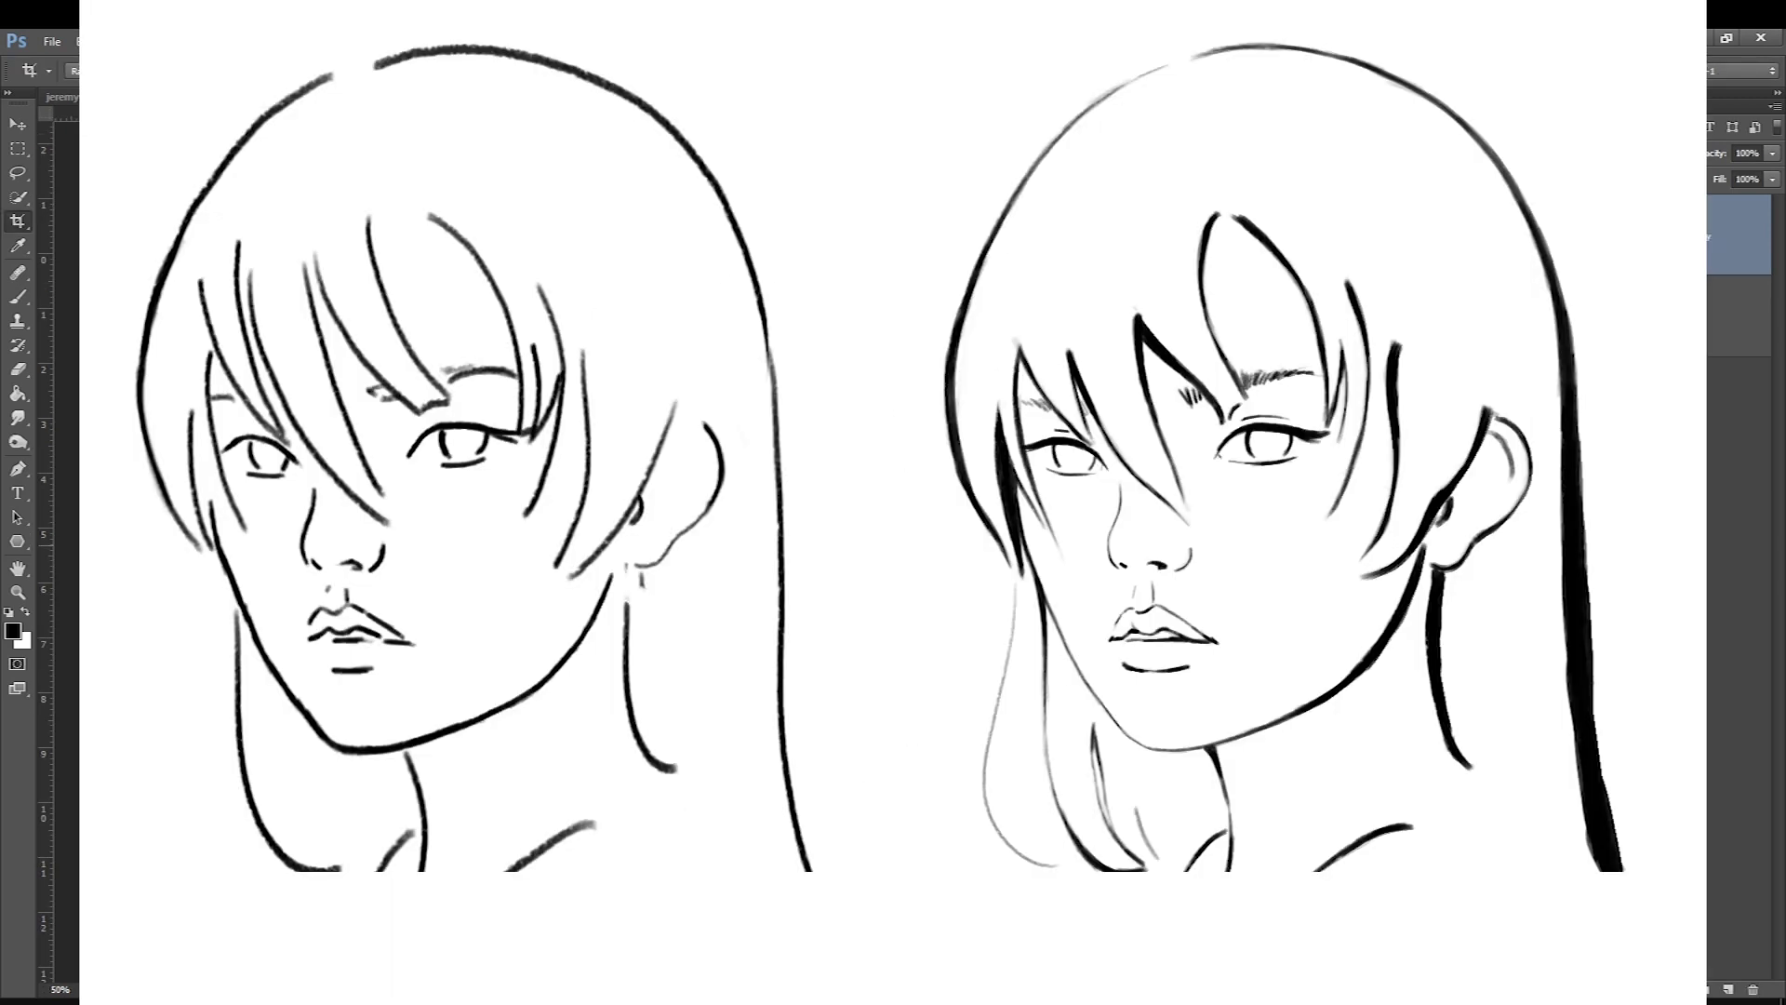
key(ctrl+0)
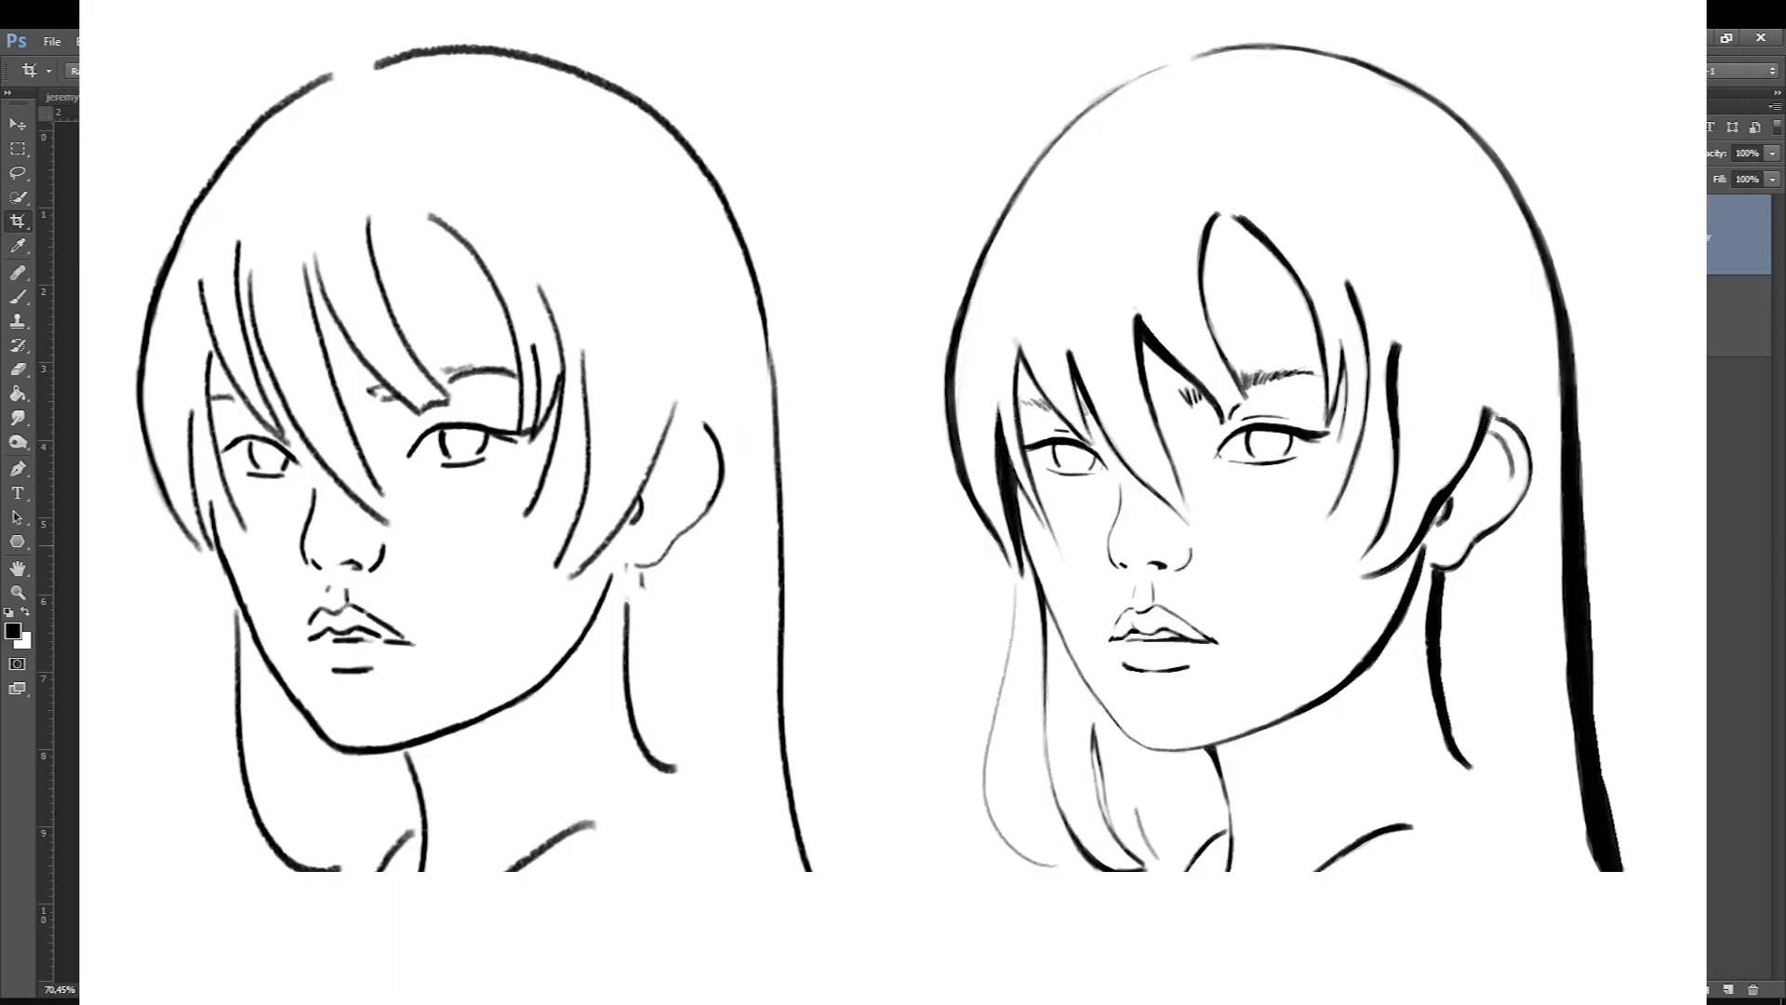